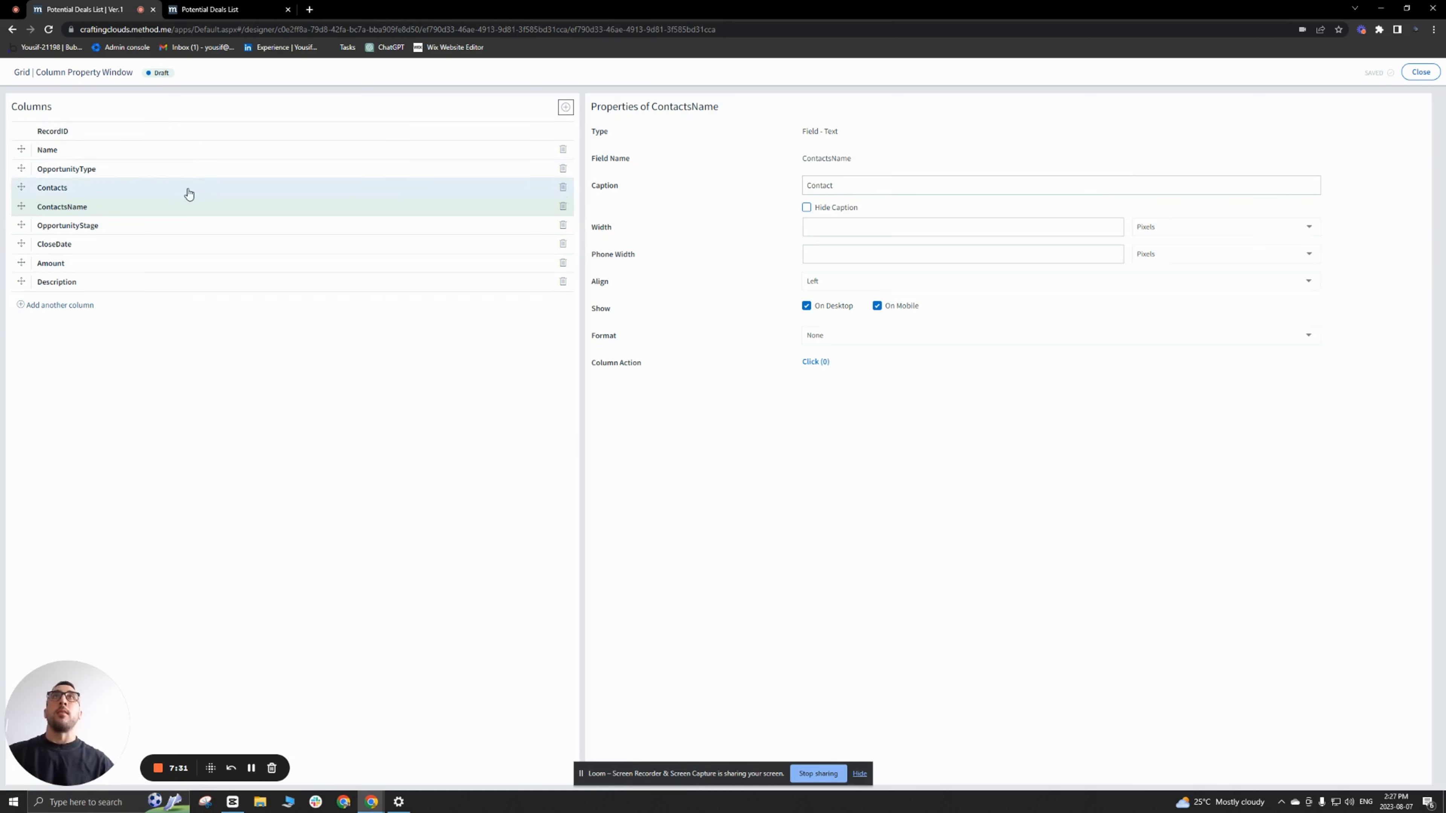
Step: Delete the Contacts column from the grid, keeping ContactsName, and close the column property window
click(187, 188)
click(562, 187)
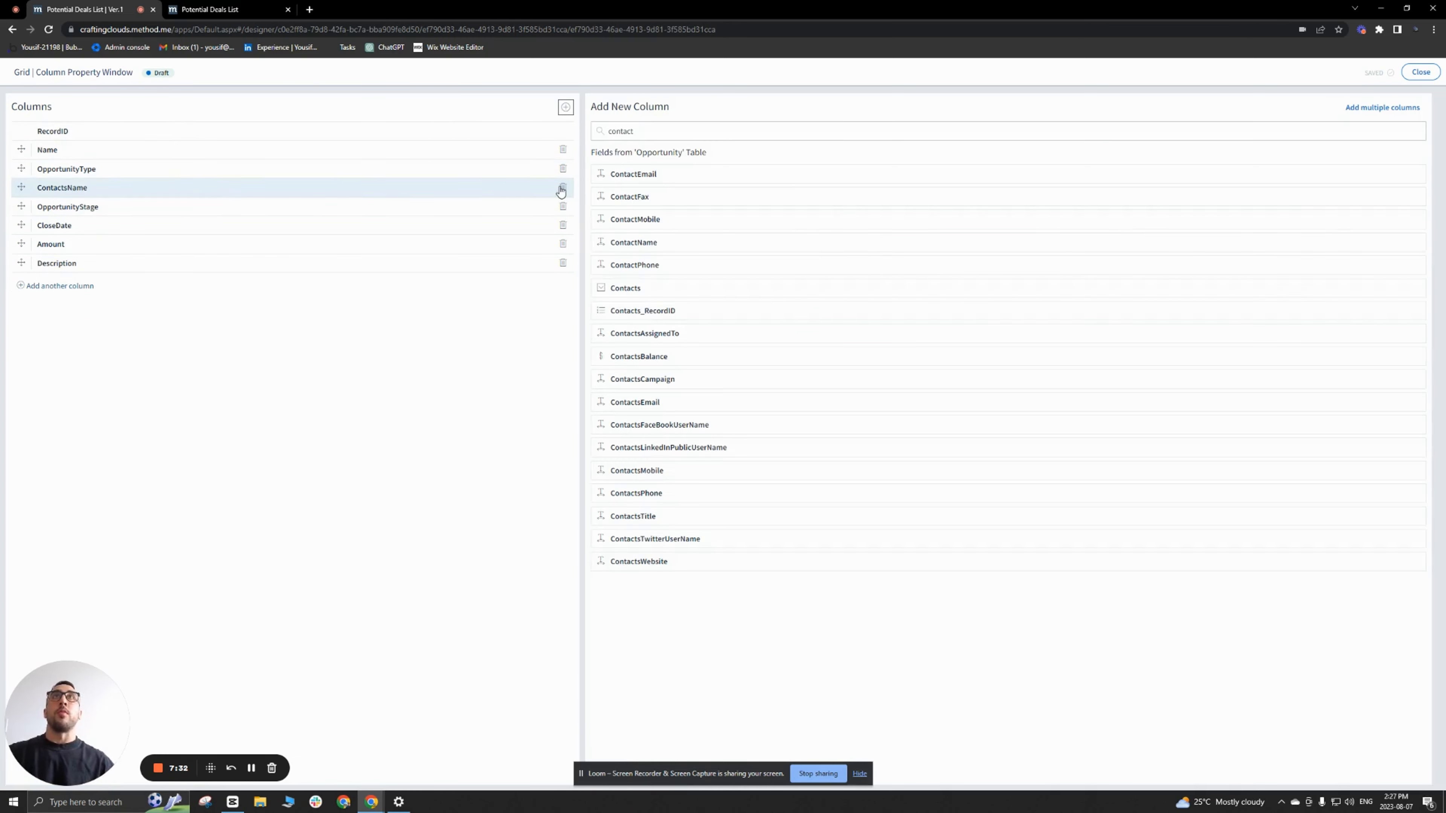
click(161, 191)
click(1421, 72)
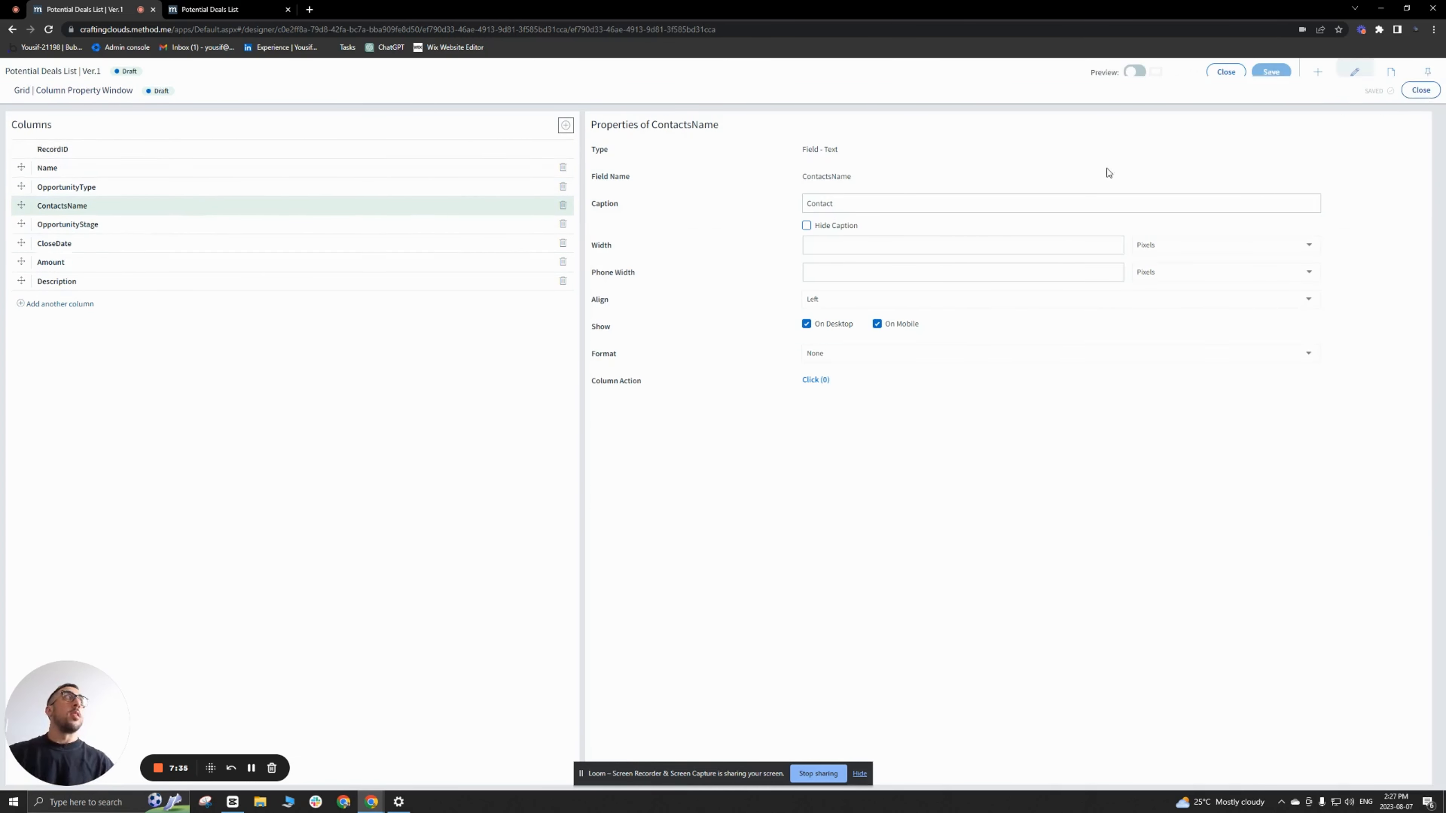
Step: Reload the live Potential Deals list and check the value shown in the Contact column
click(250, 7)
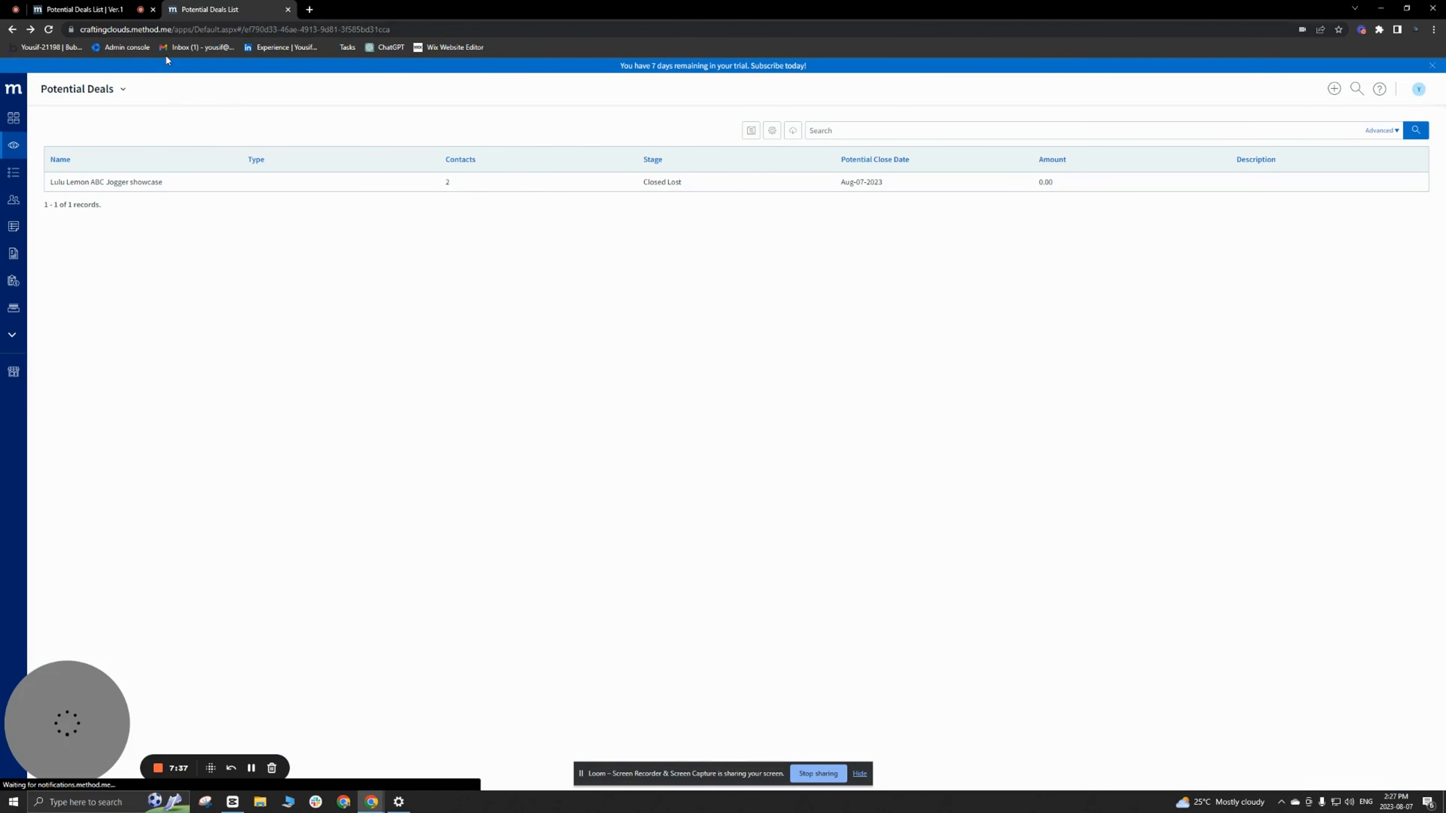
click(48, 30)
drag(497, 182, 441, 184)
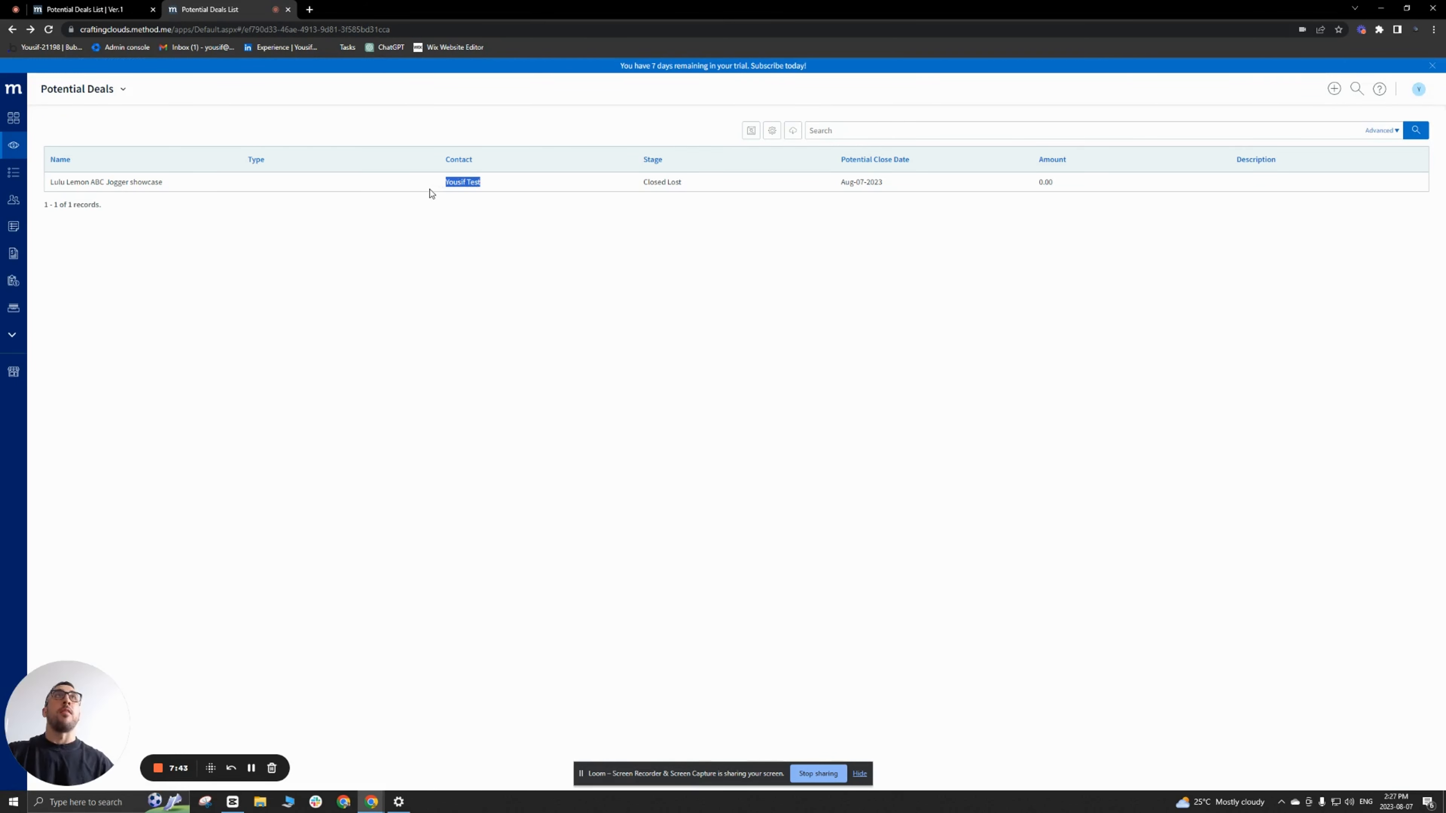
click(444, 270)
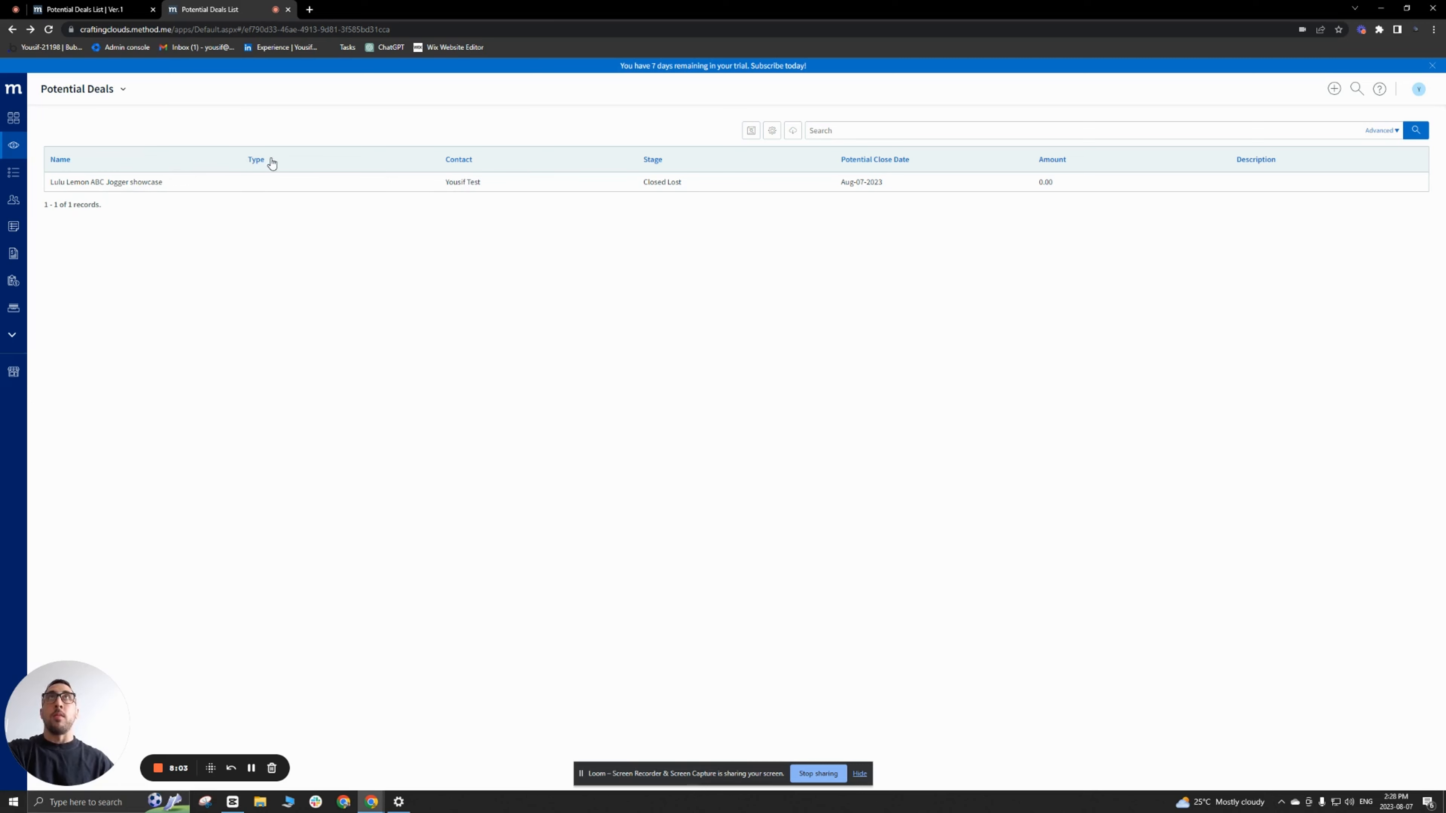
Step: Caption the empty upper section "secNav" and the section holding the grid "secList" in the screen designer
click(114, 9)
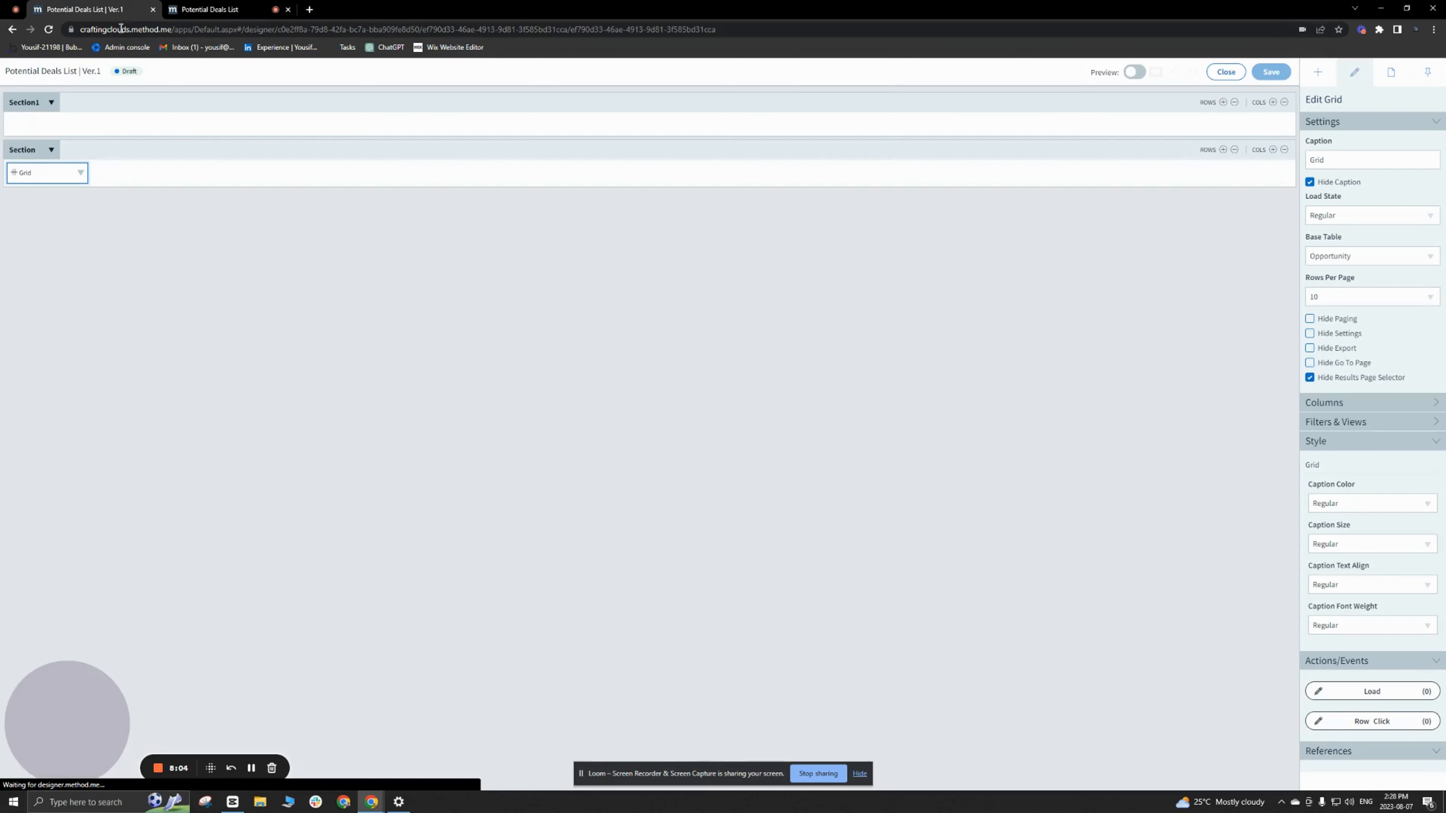
click(385, 108)
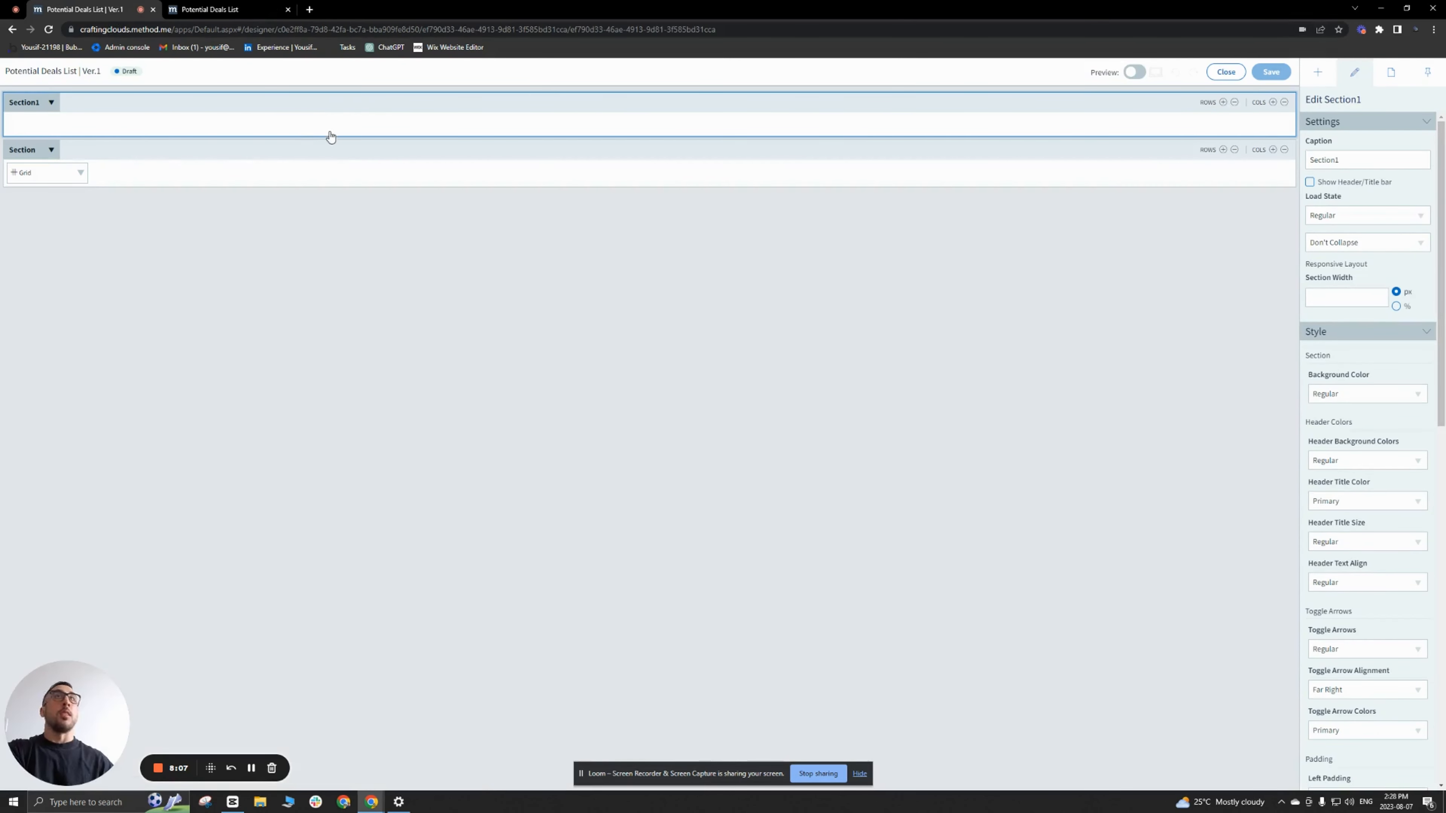
double_click(1368, 160)
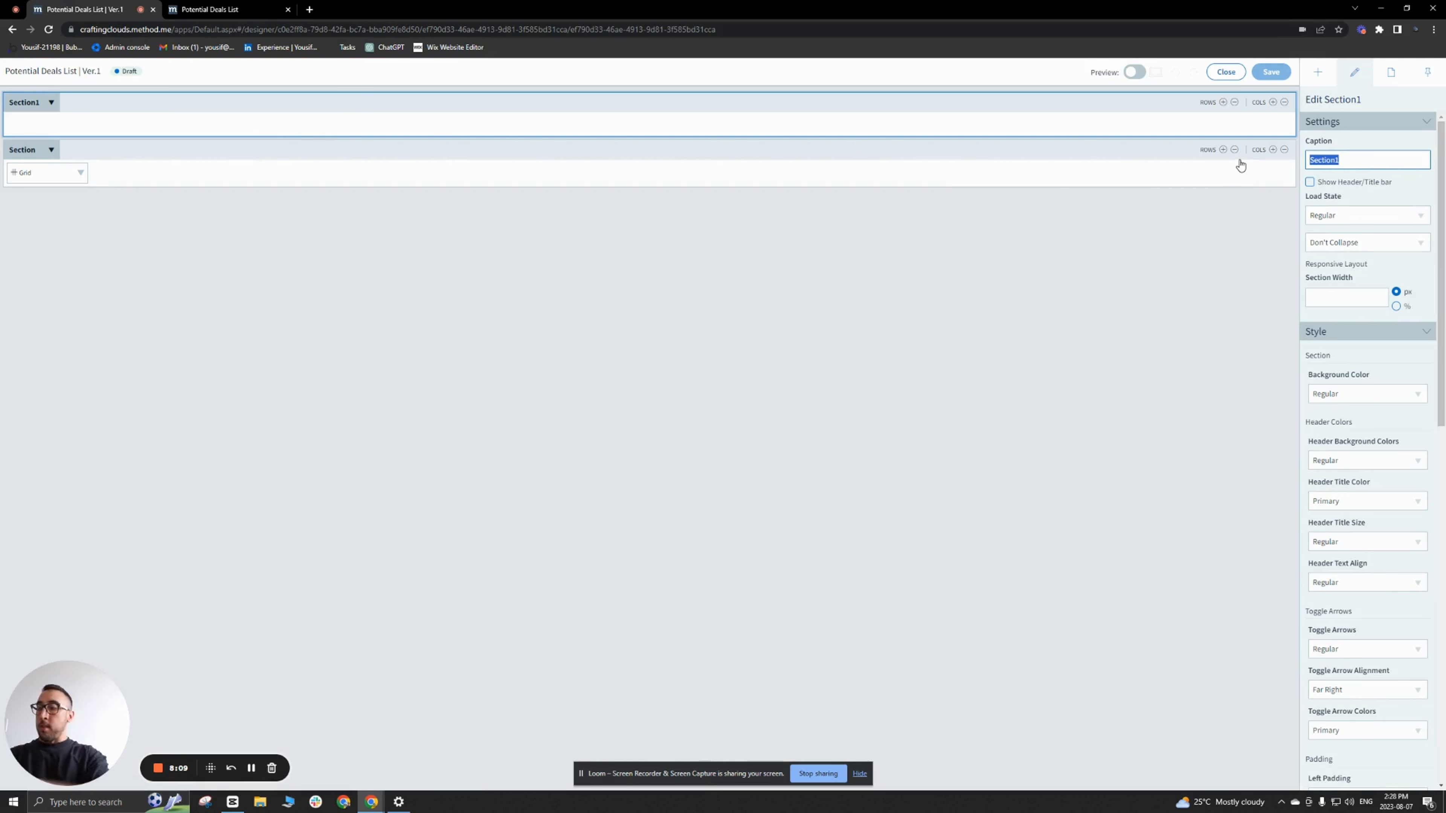
text(se)
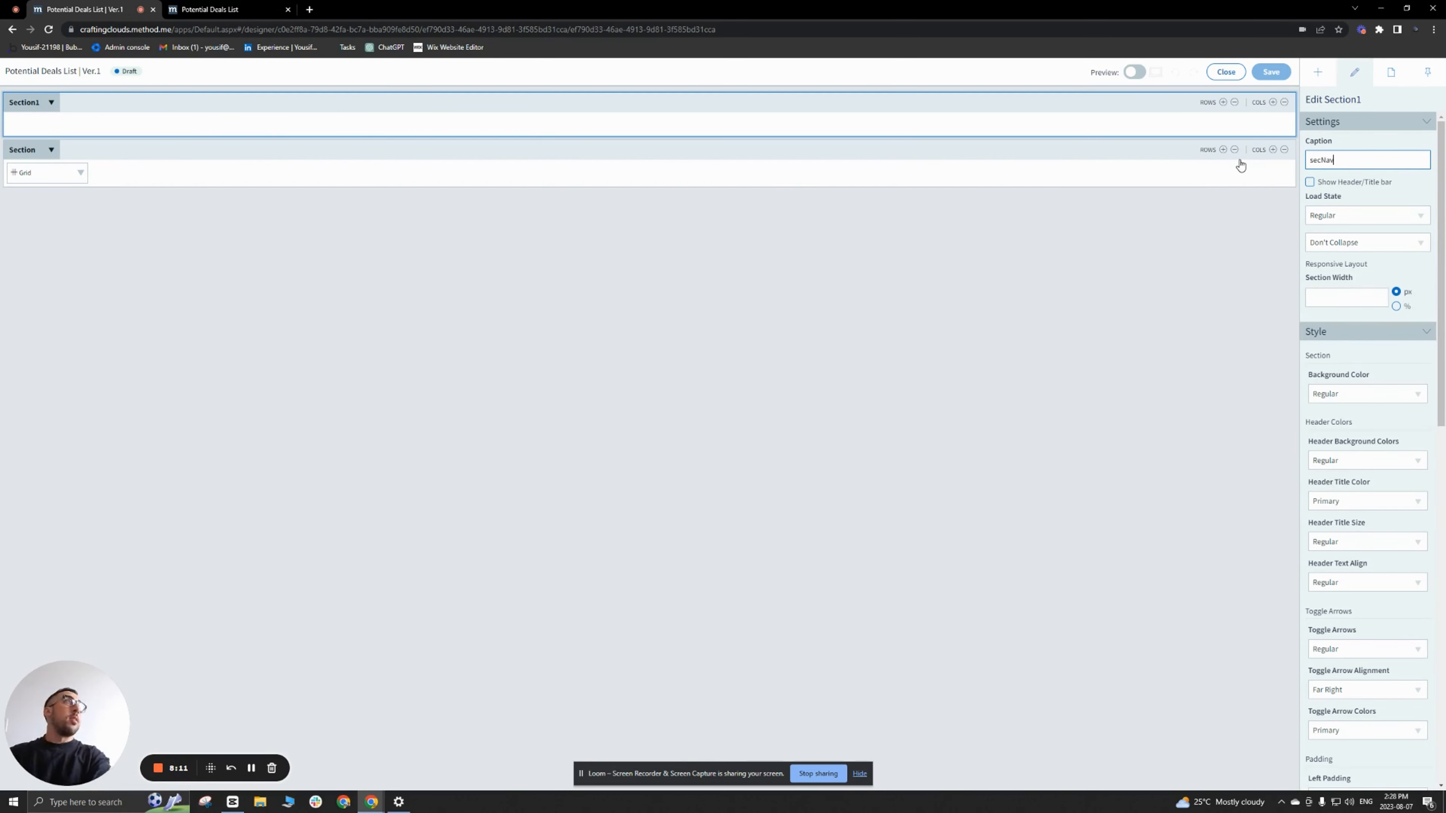
text(cNav)
click(497, 102)
click(328, 147)
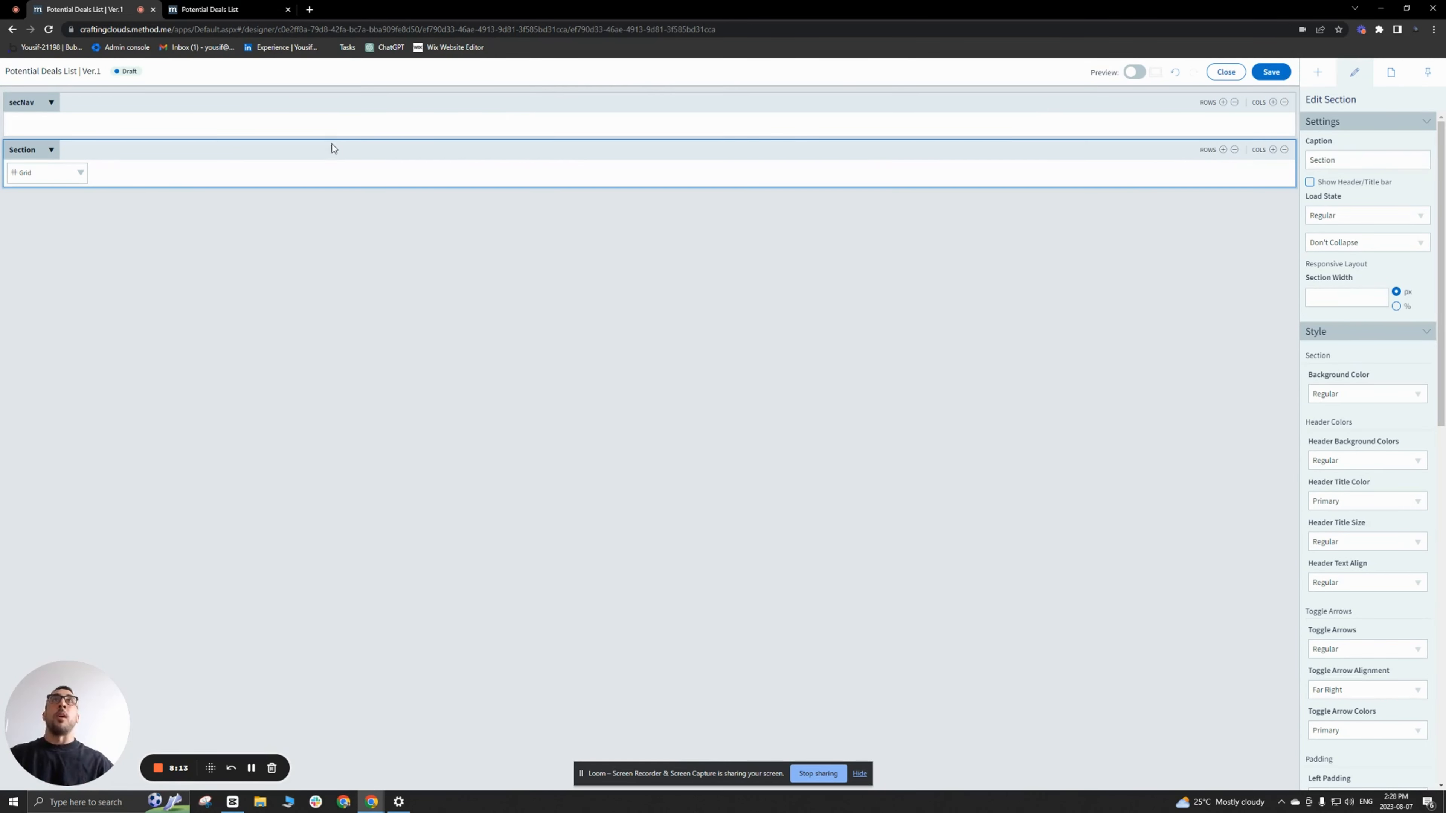
double_click(1368, 160)
text(secList)
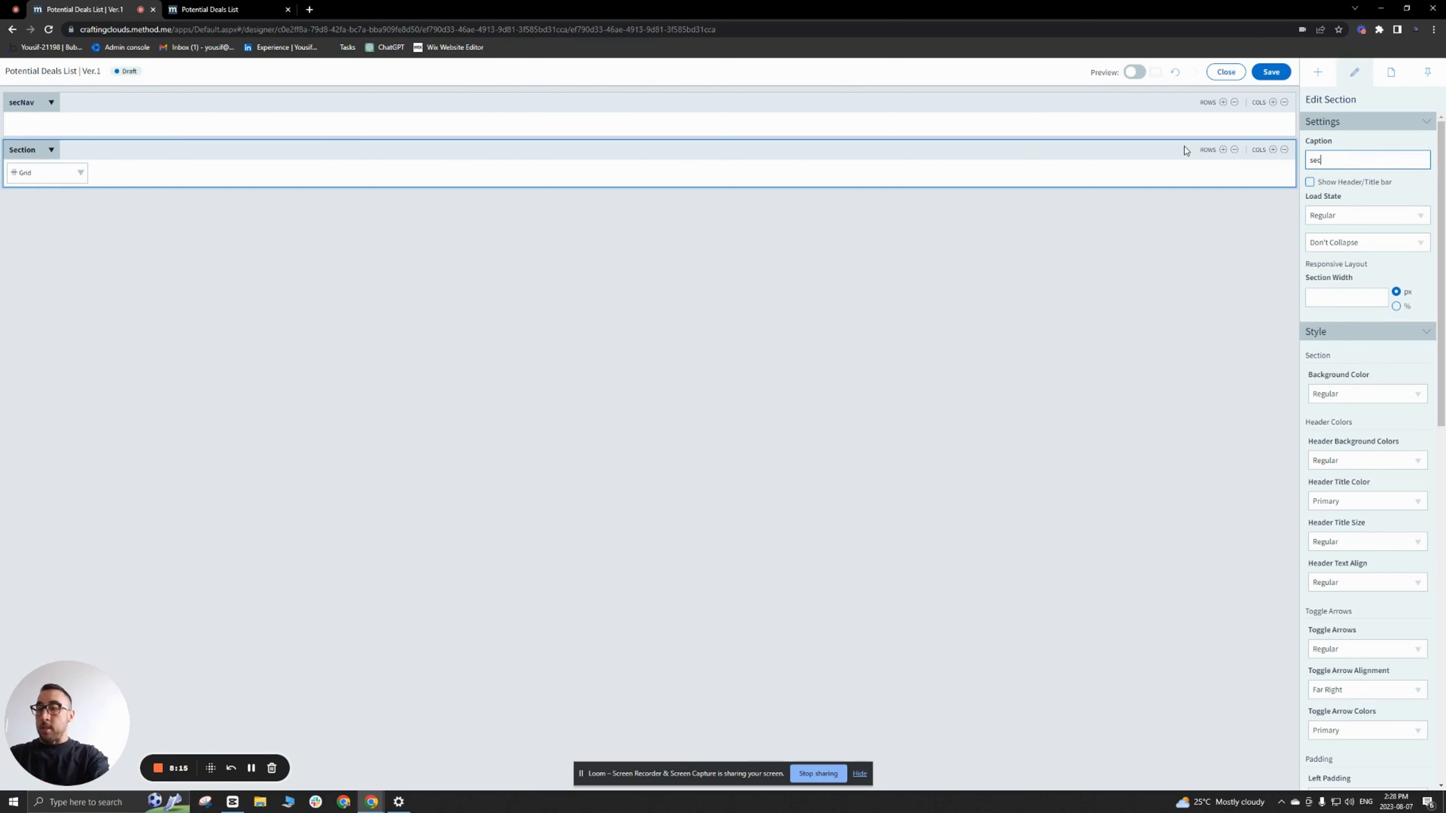
Step: Change the grid's caption to "Potential Deals"
click(26, 172)
double_click(1331, 166)
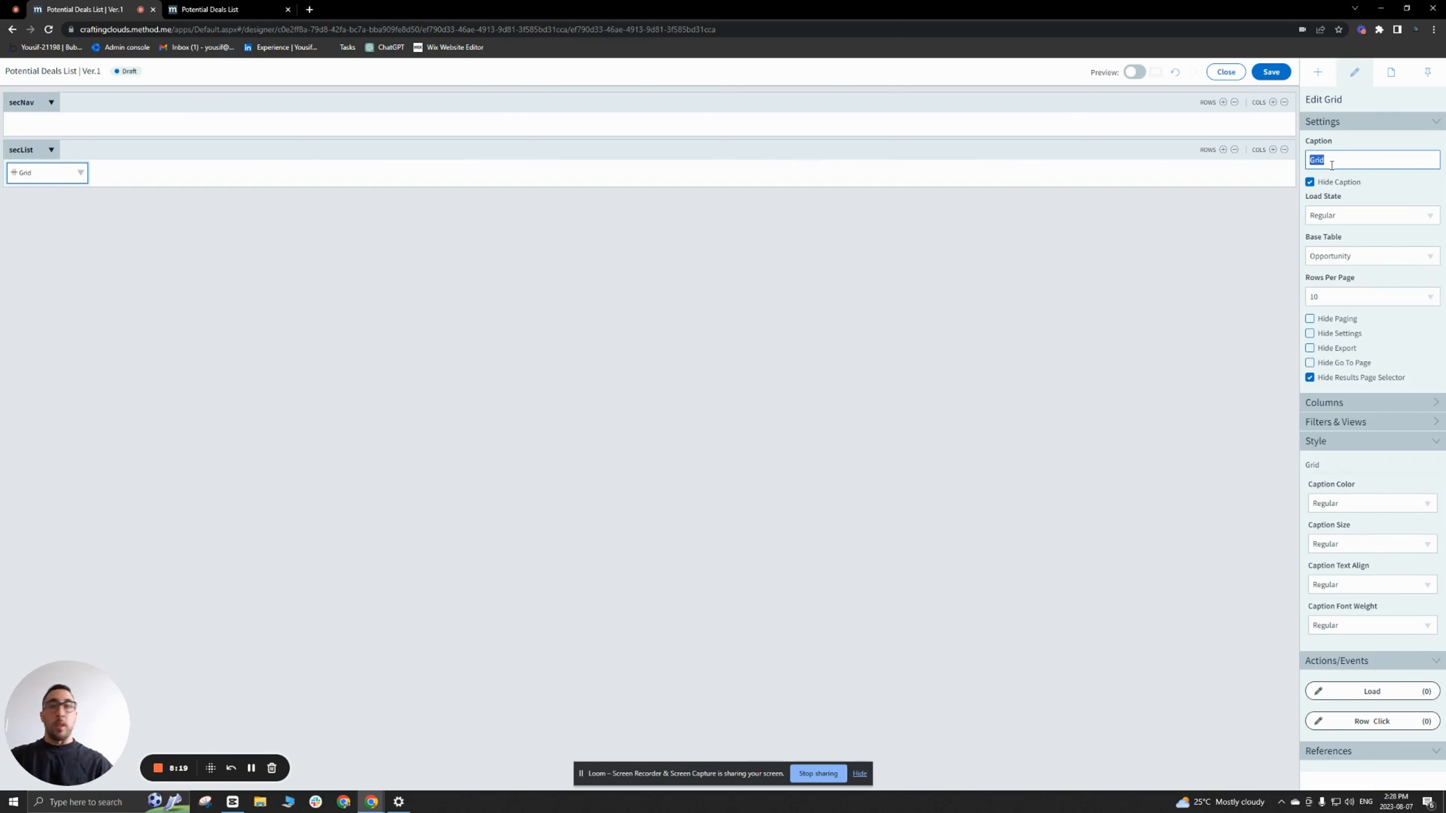
text(Potential D)
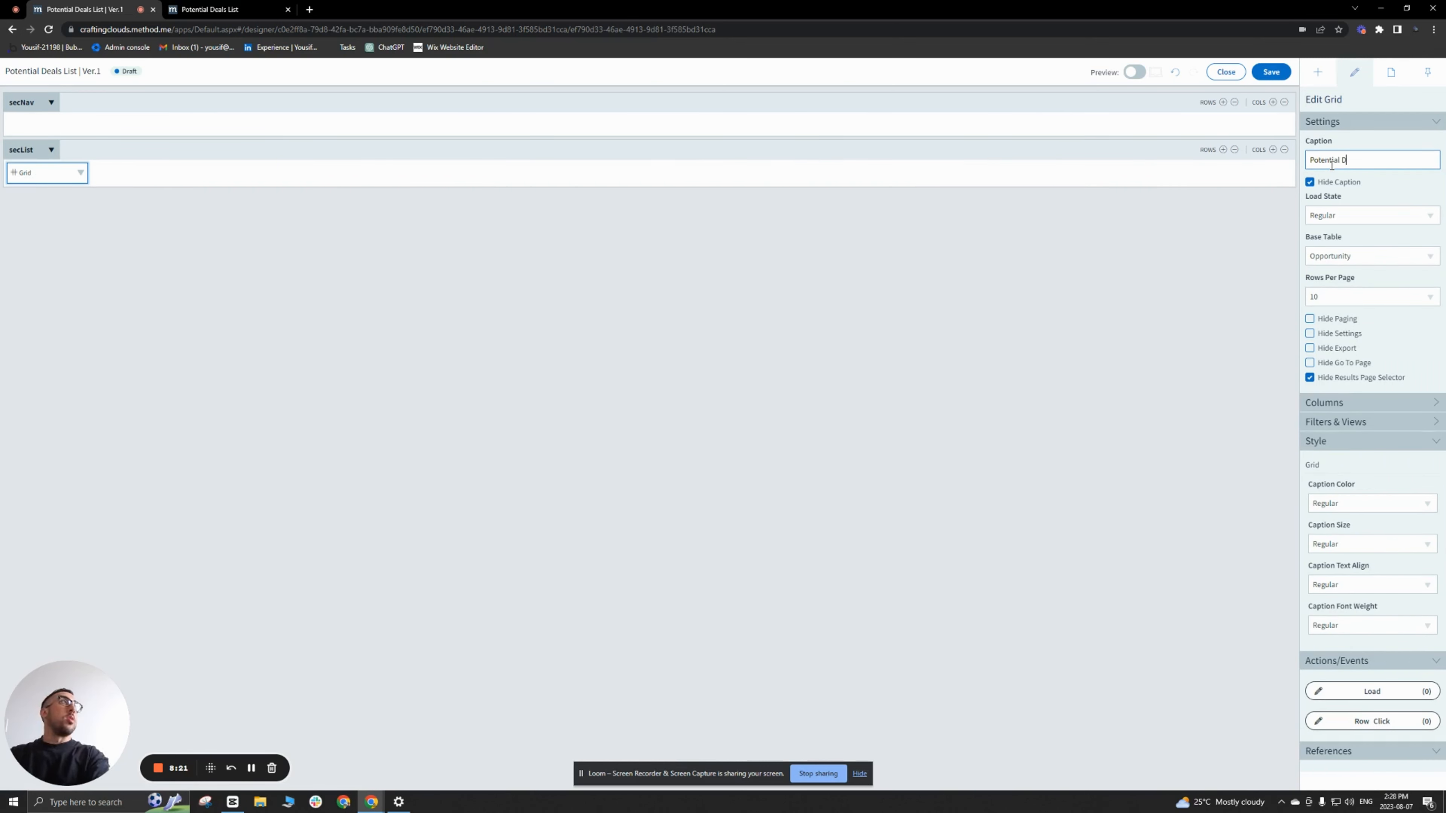
text(eals)
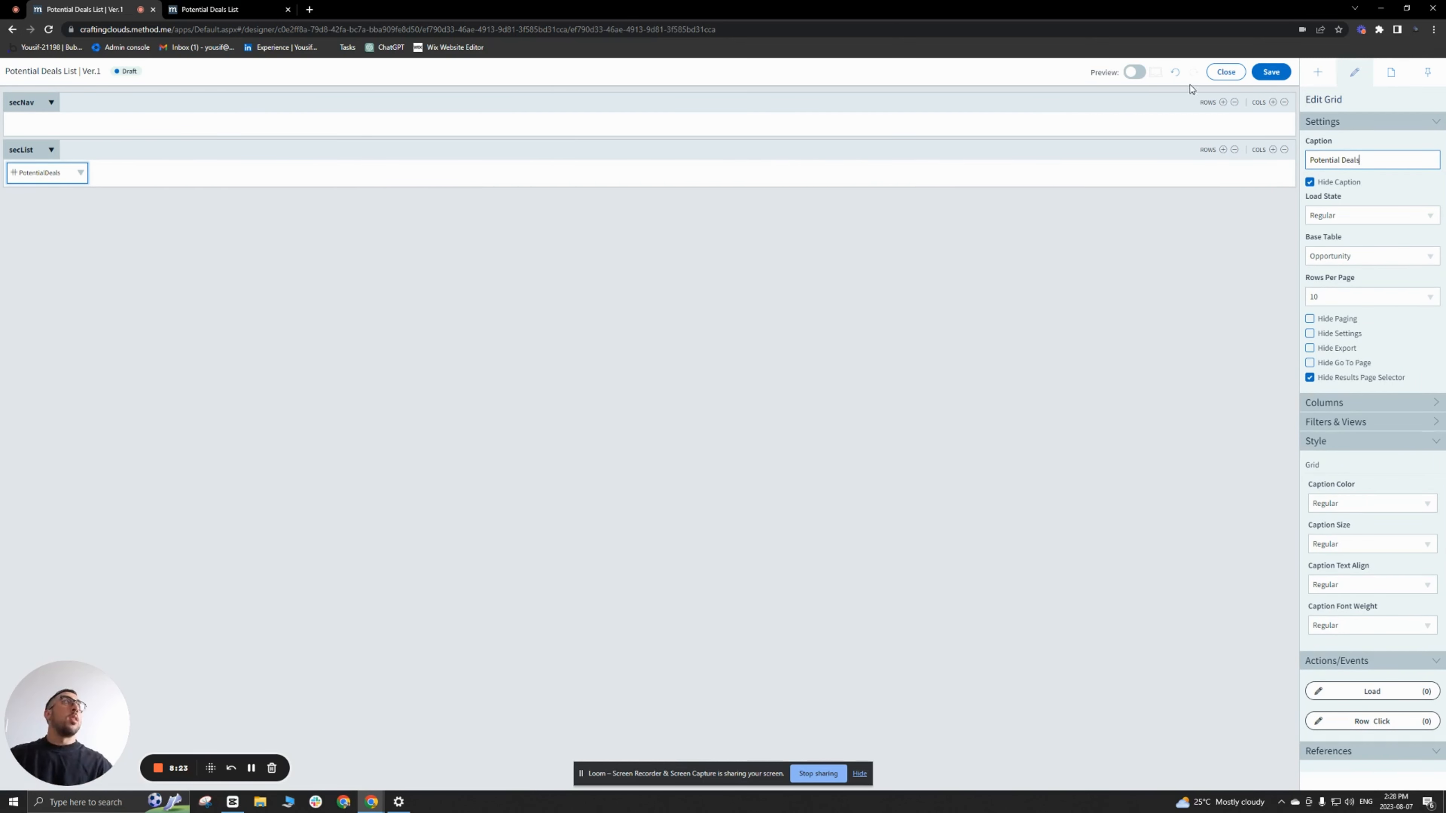
Step: Add a second column to secNav and place a Text control reading "Back" in its first column
click(1272, 102)
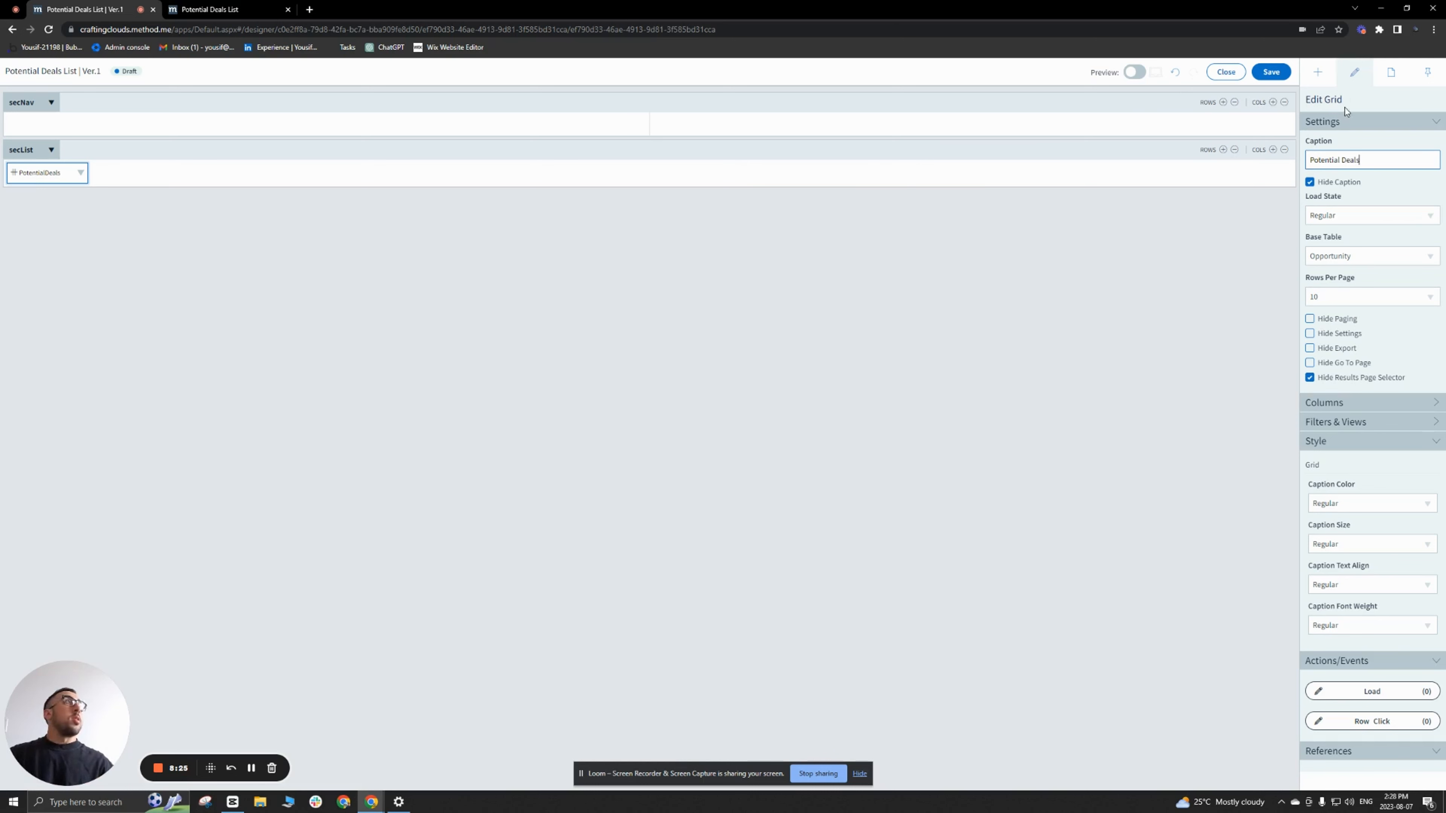
click(1318, 72)
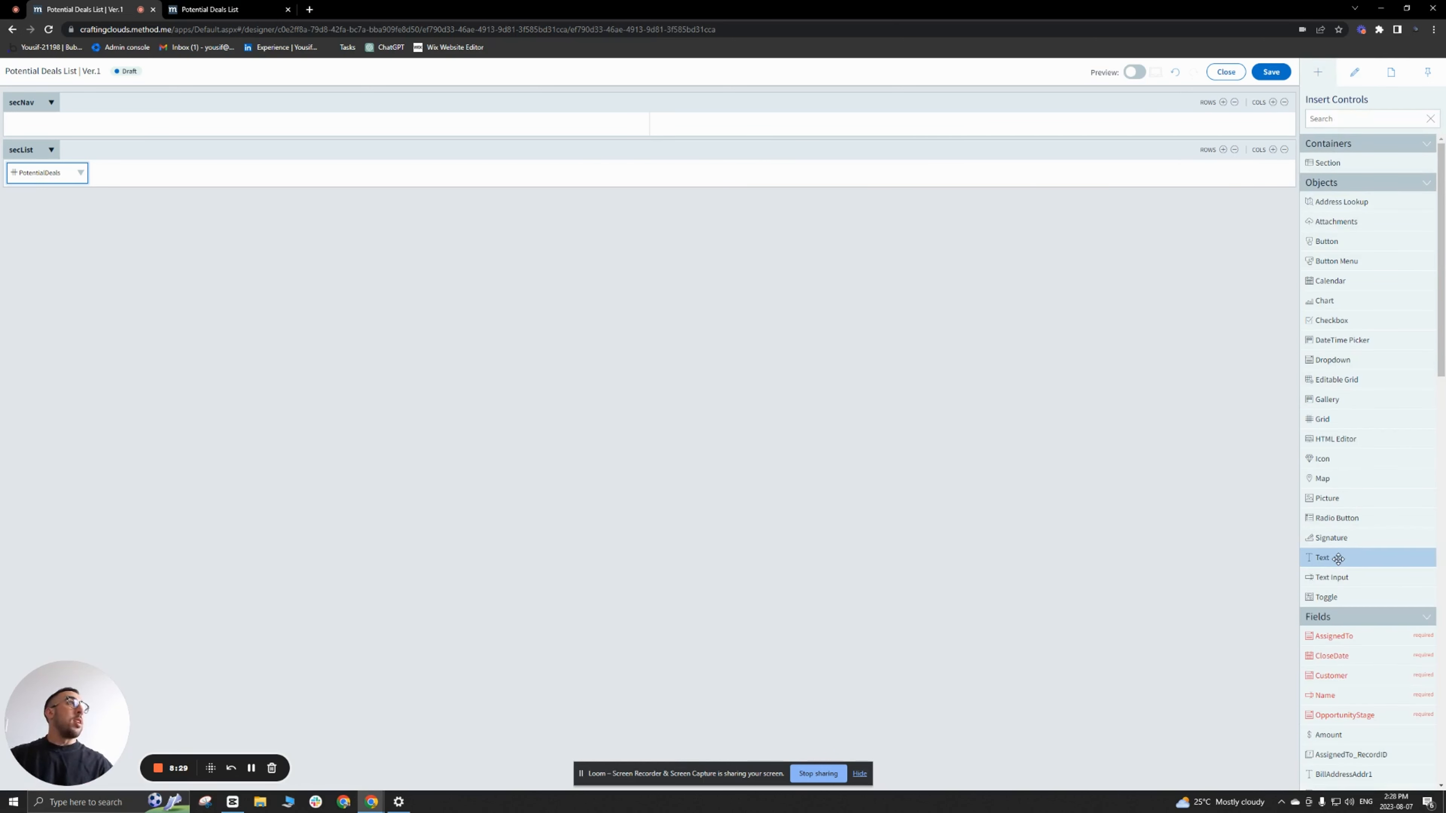
drag(1336, 558, 80, 127)
click(75, 125)
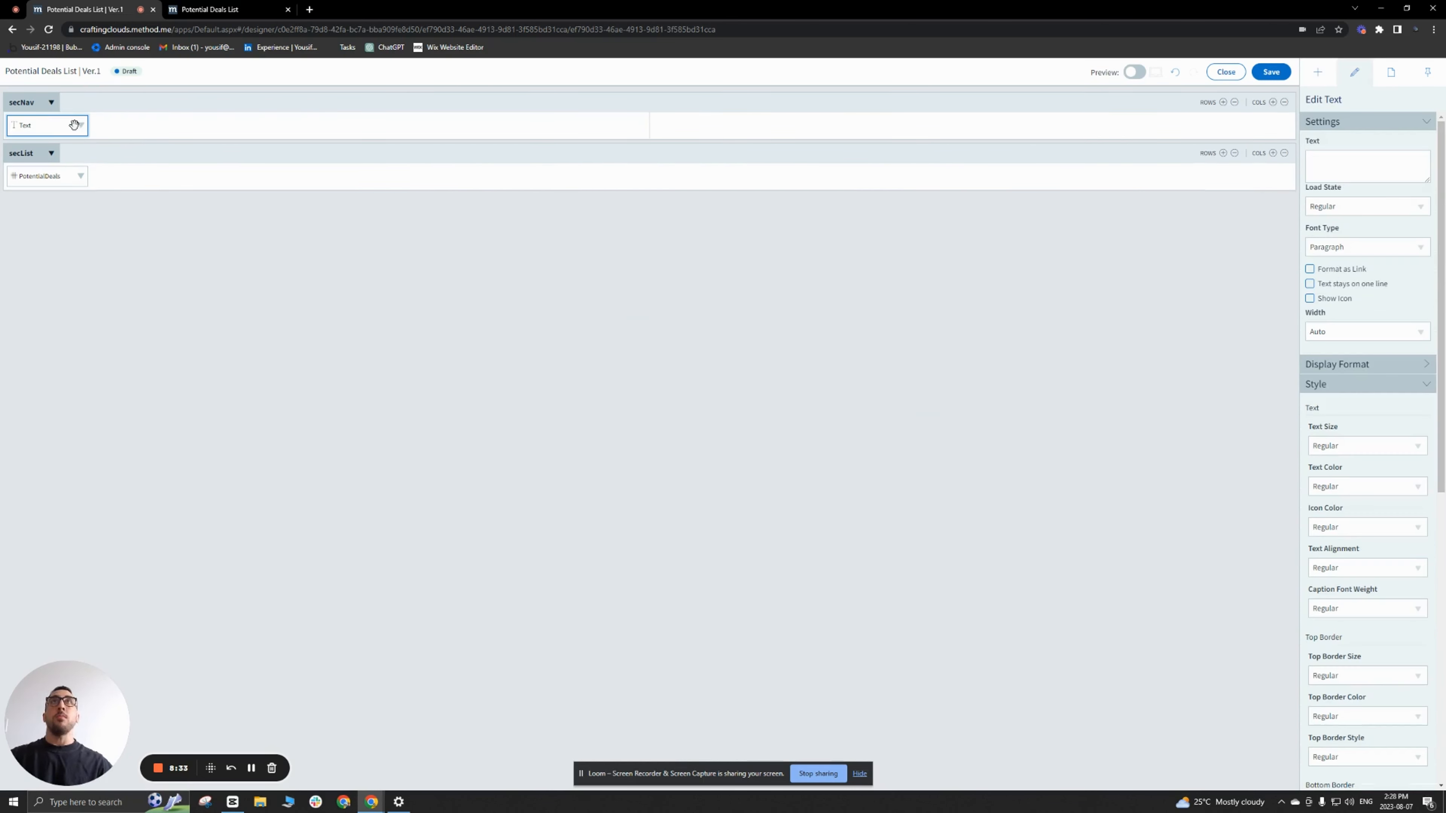
click(1377, 164)
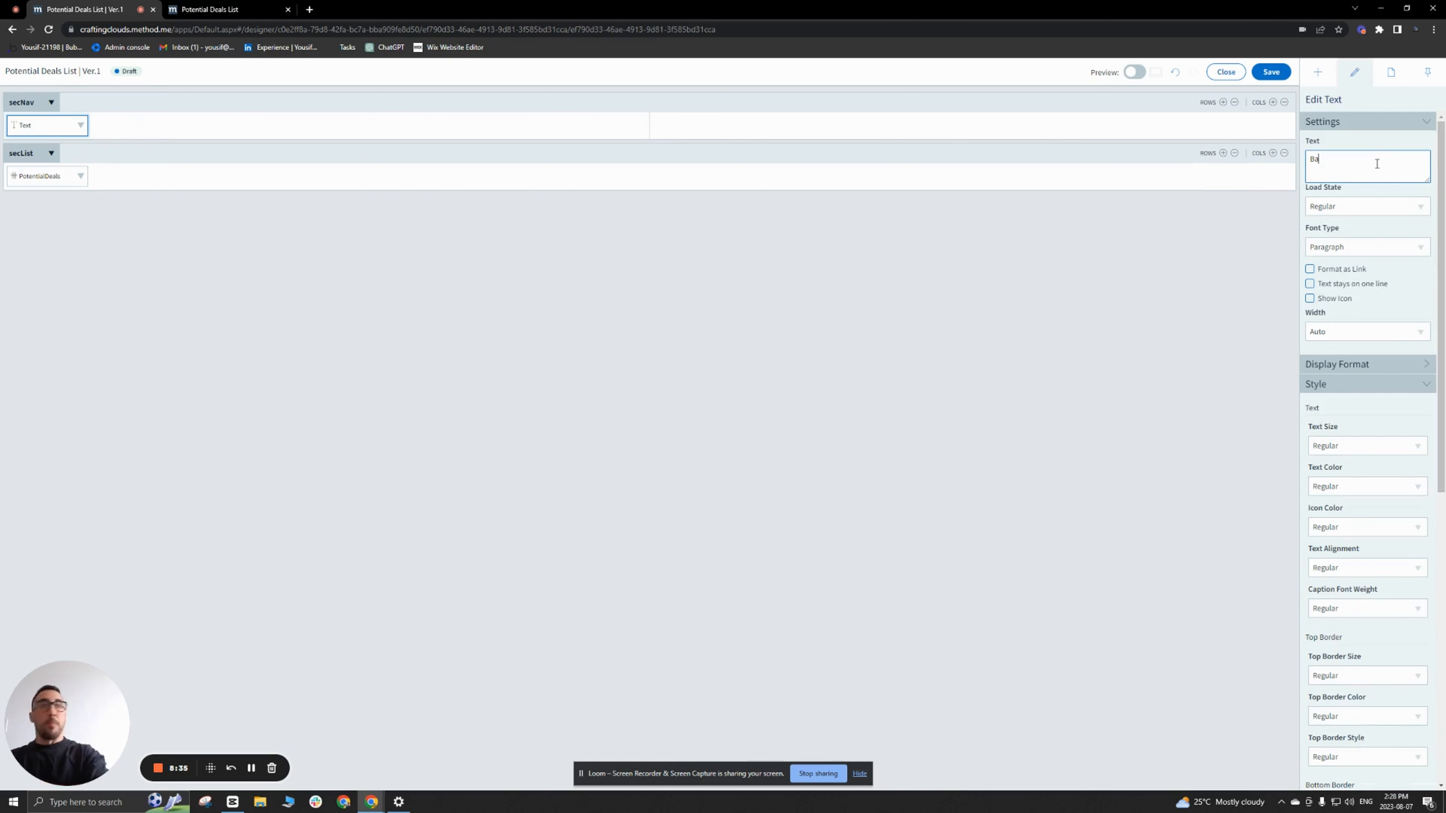
text(Back)
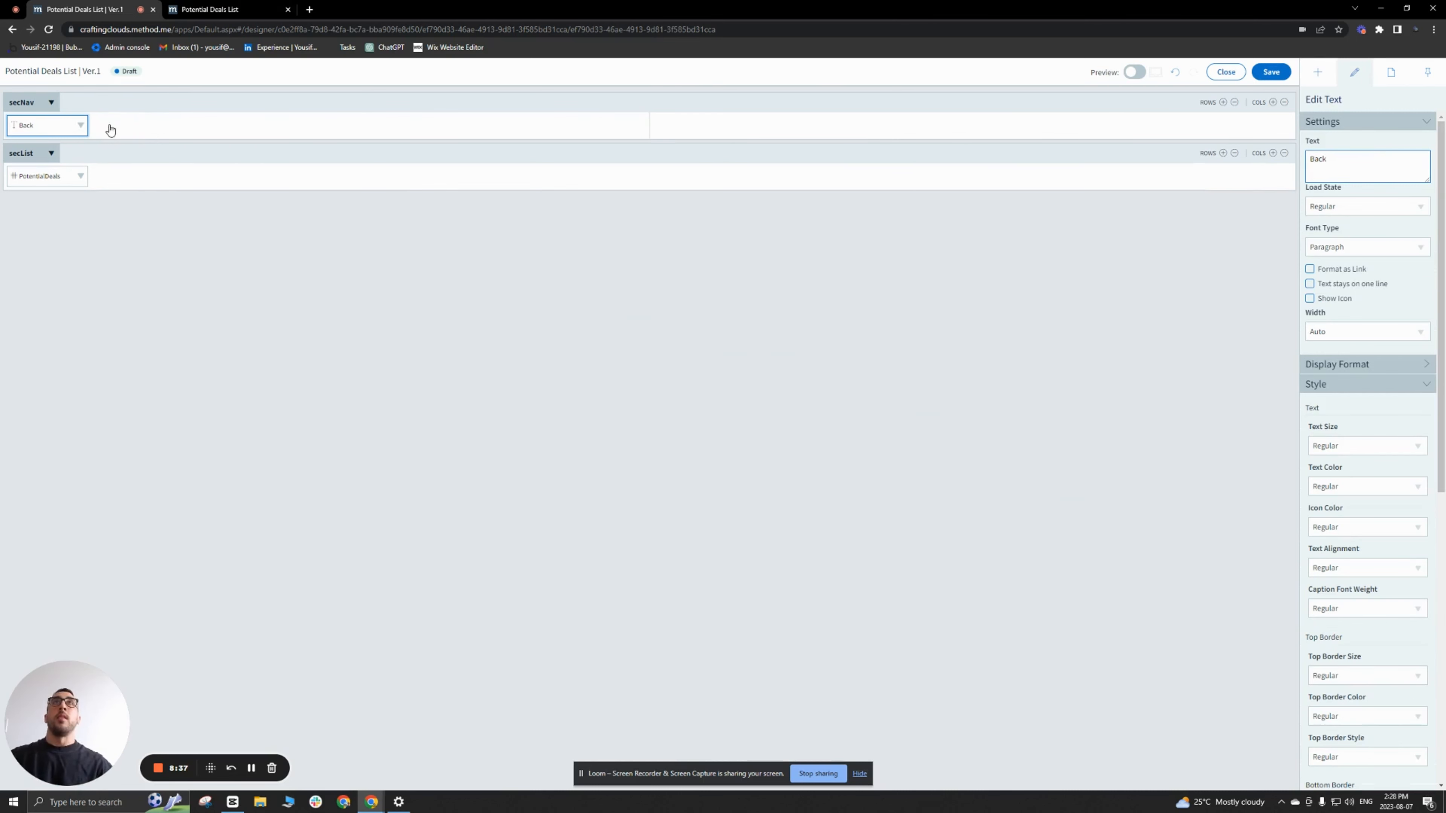
Step: Give the Back text a click action of Go To Screen to Back (Browser History), with the internal note "go Back"
click(81, 127)
click(29, 145)
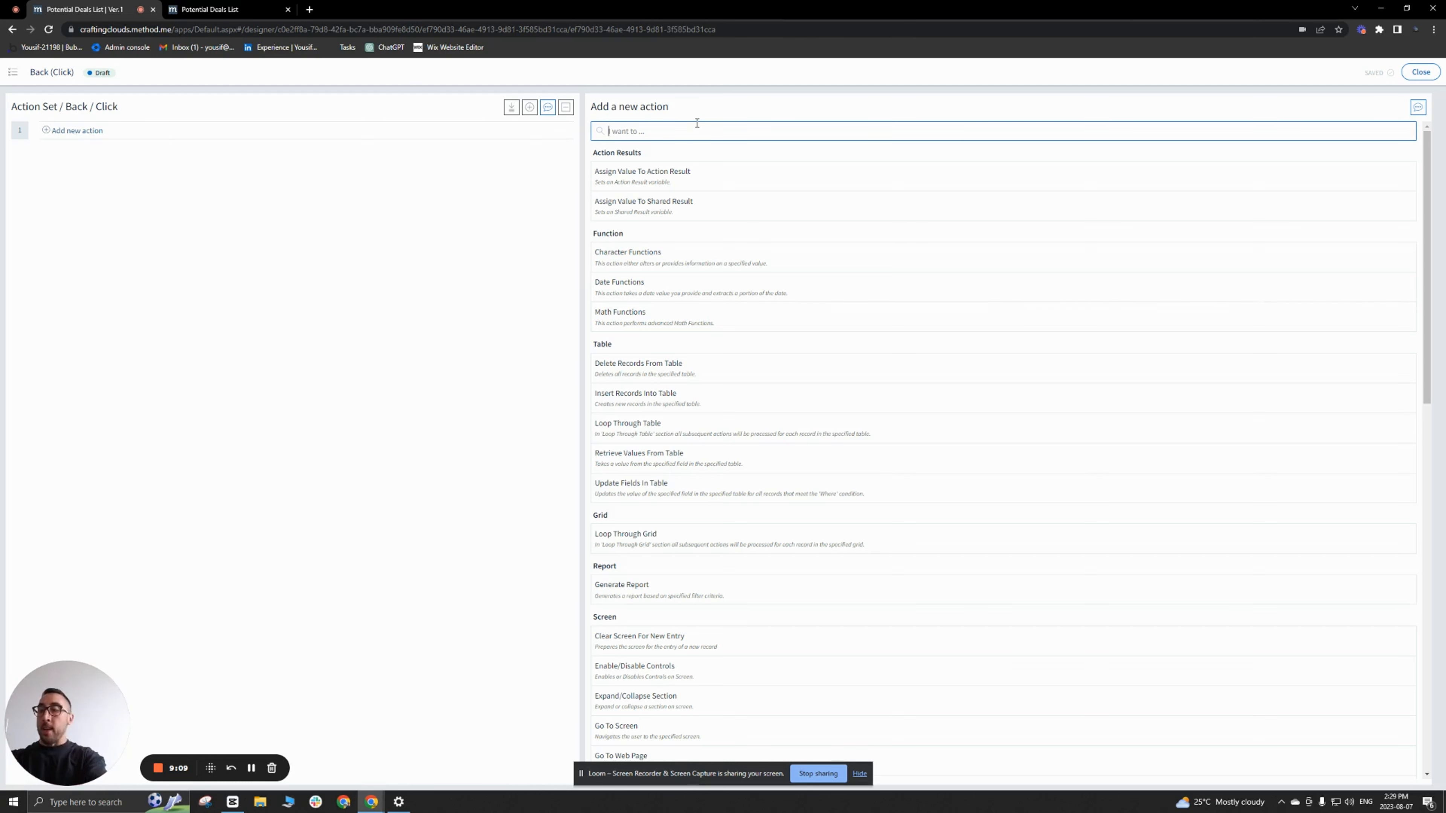
text(go)
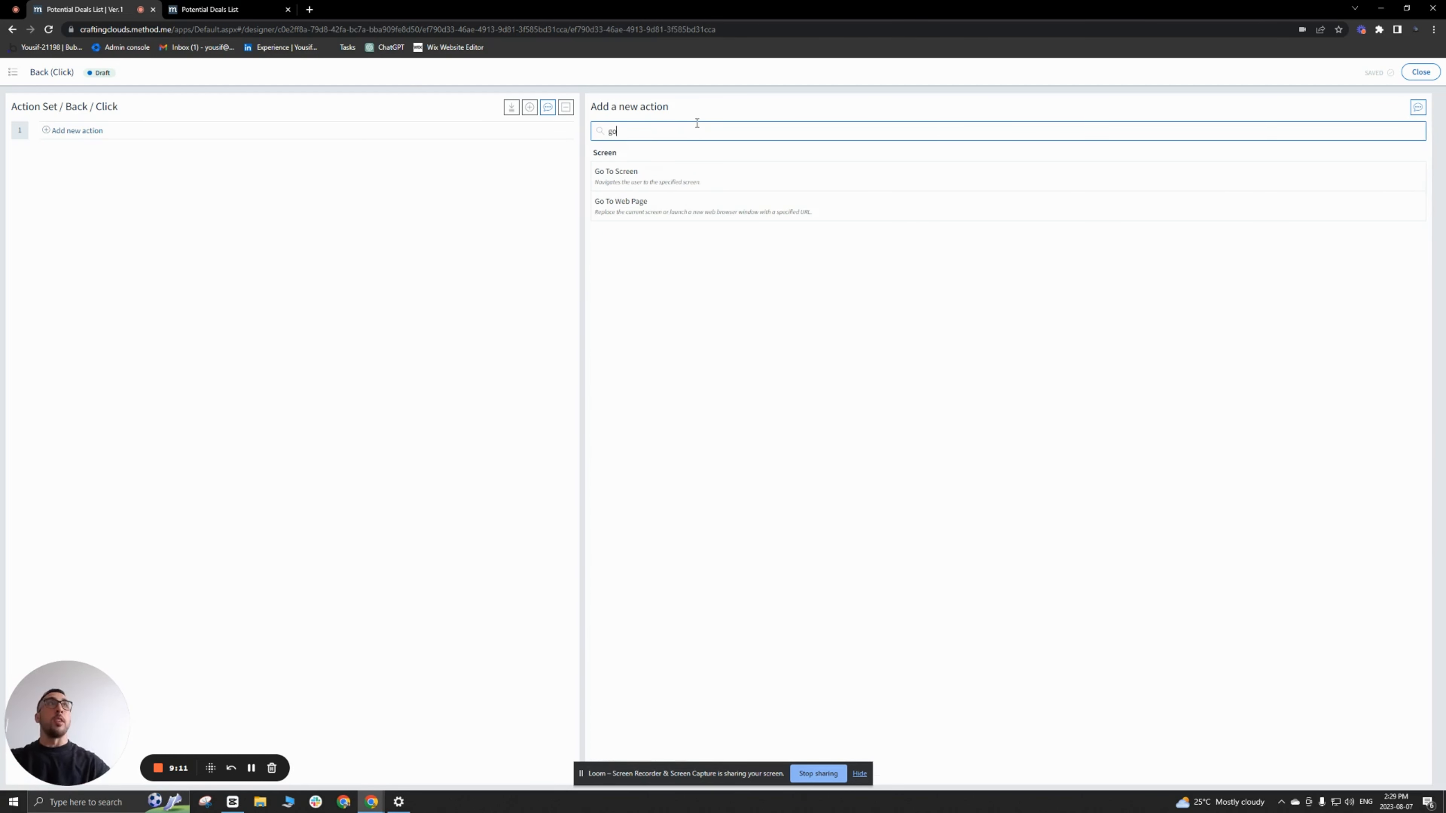
click(619, 179)
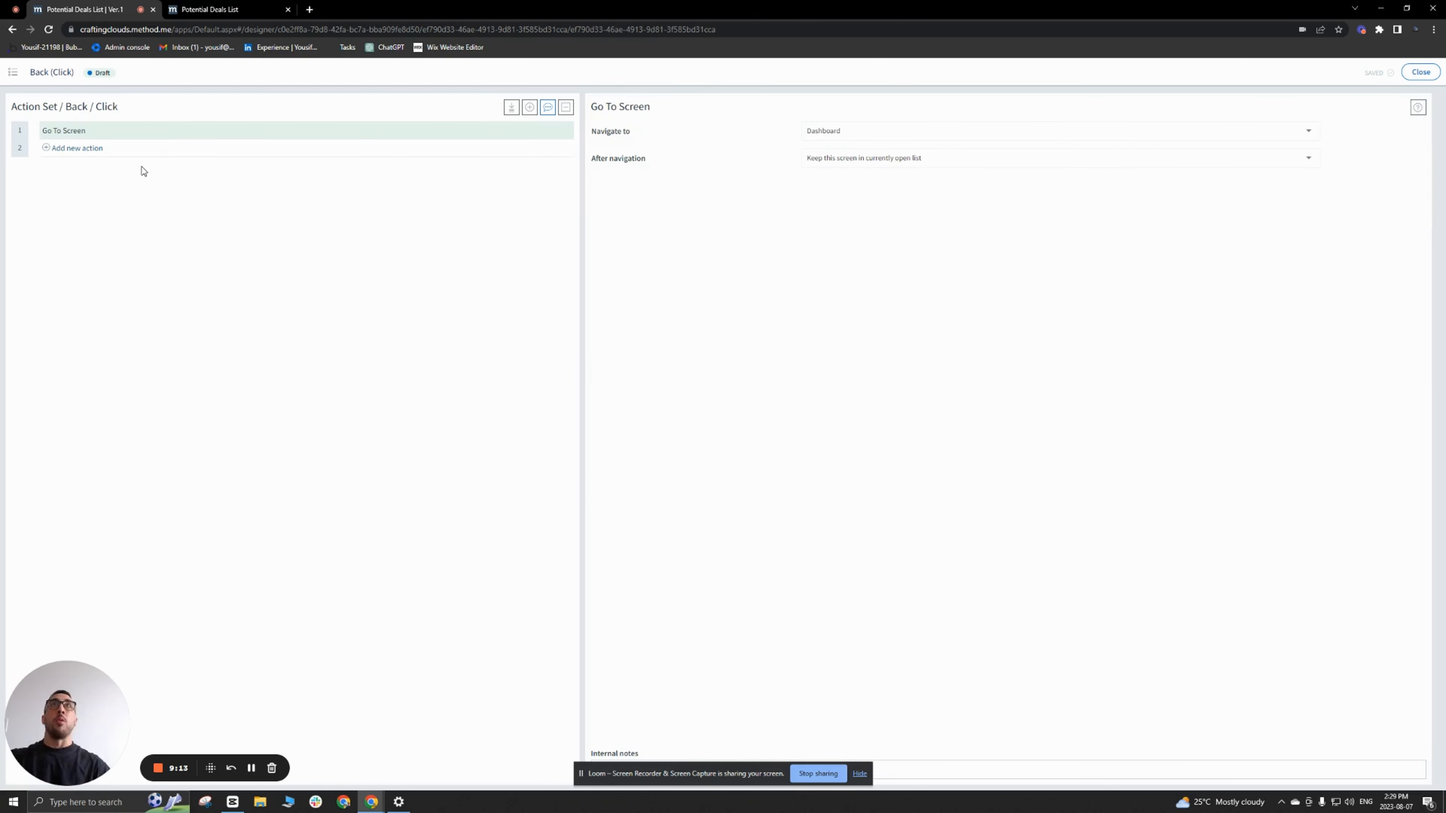
click(855, 134)
click(837, 152)
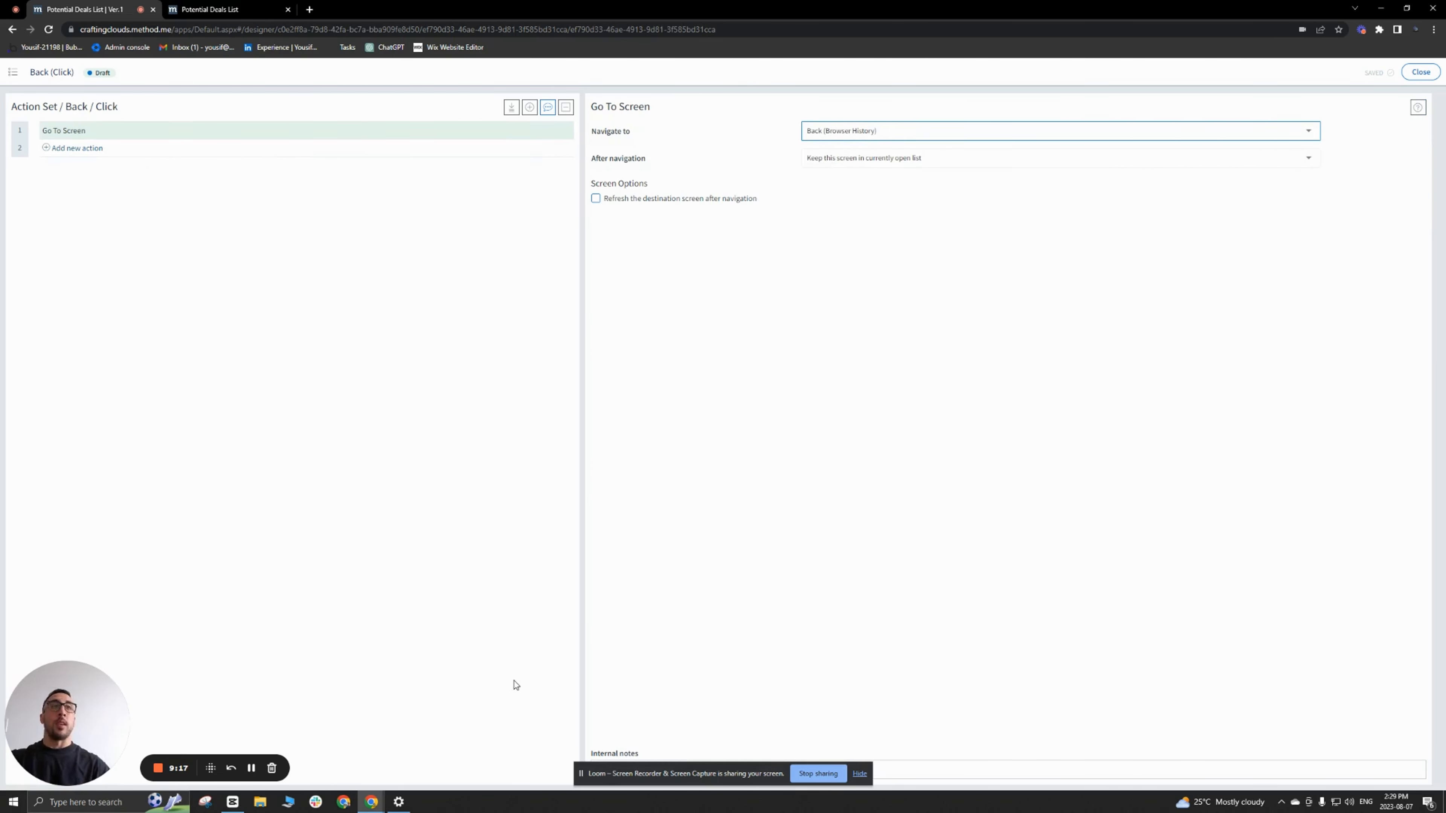
click(920, 769)
text(go Back)
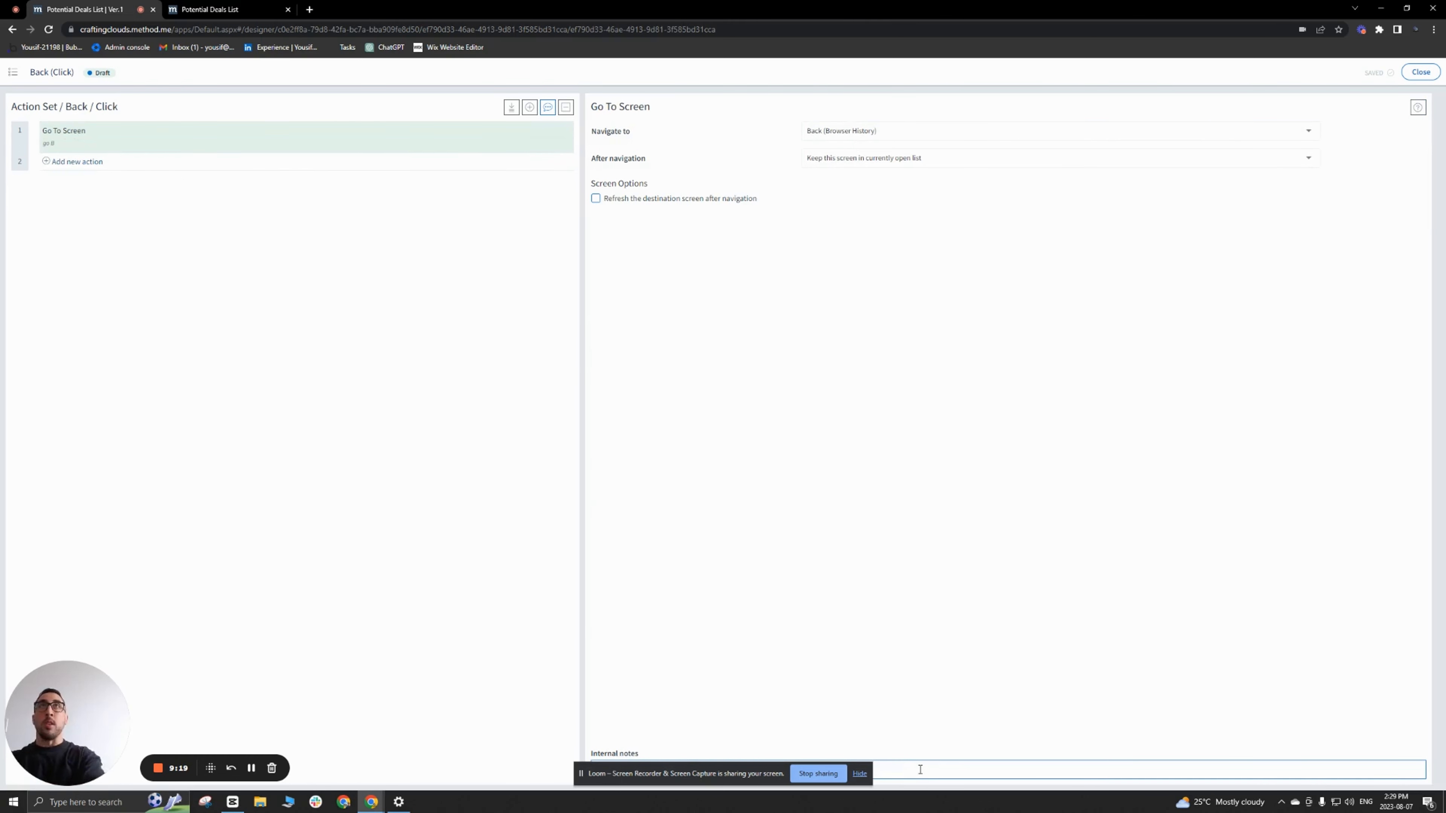
click(1422, 75)
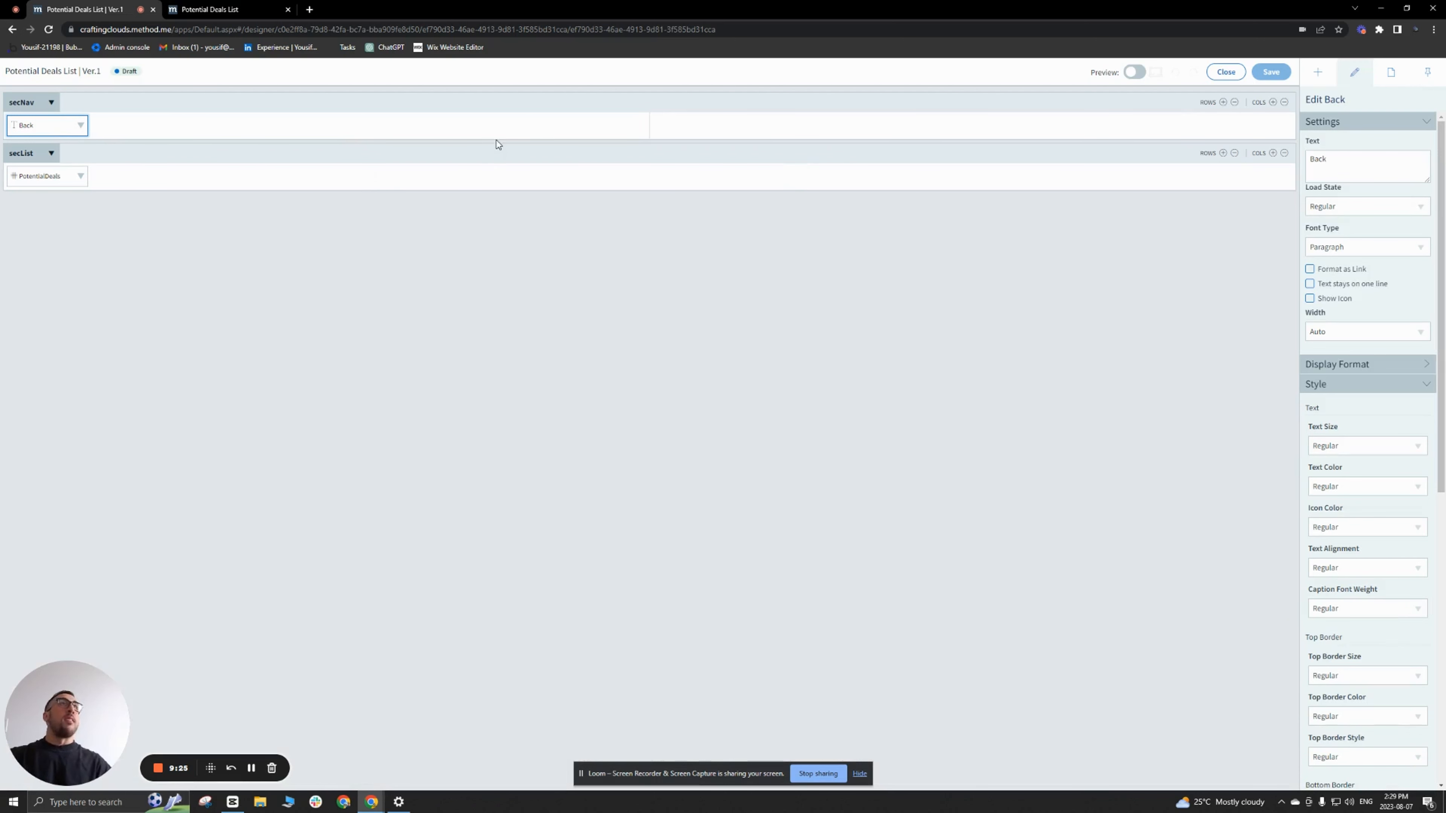
Step: Leave the designer to view the Back link on the live Potential Deals list, closing the extra browser tab
click(1317, 72)
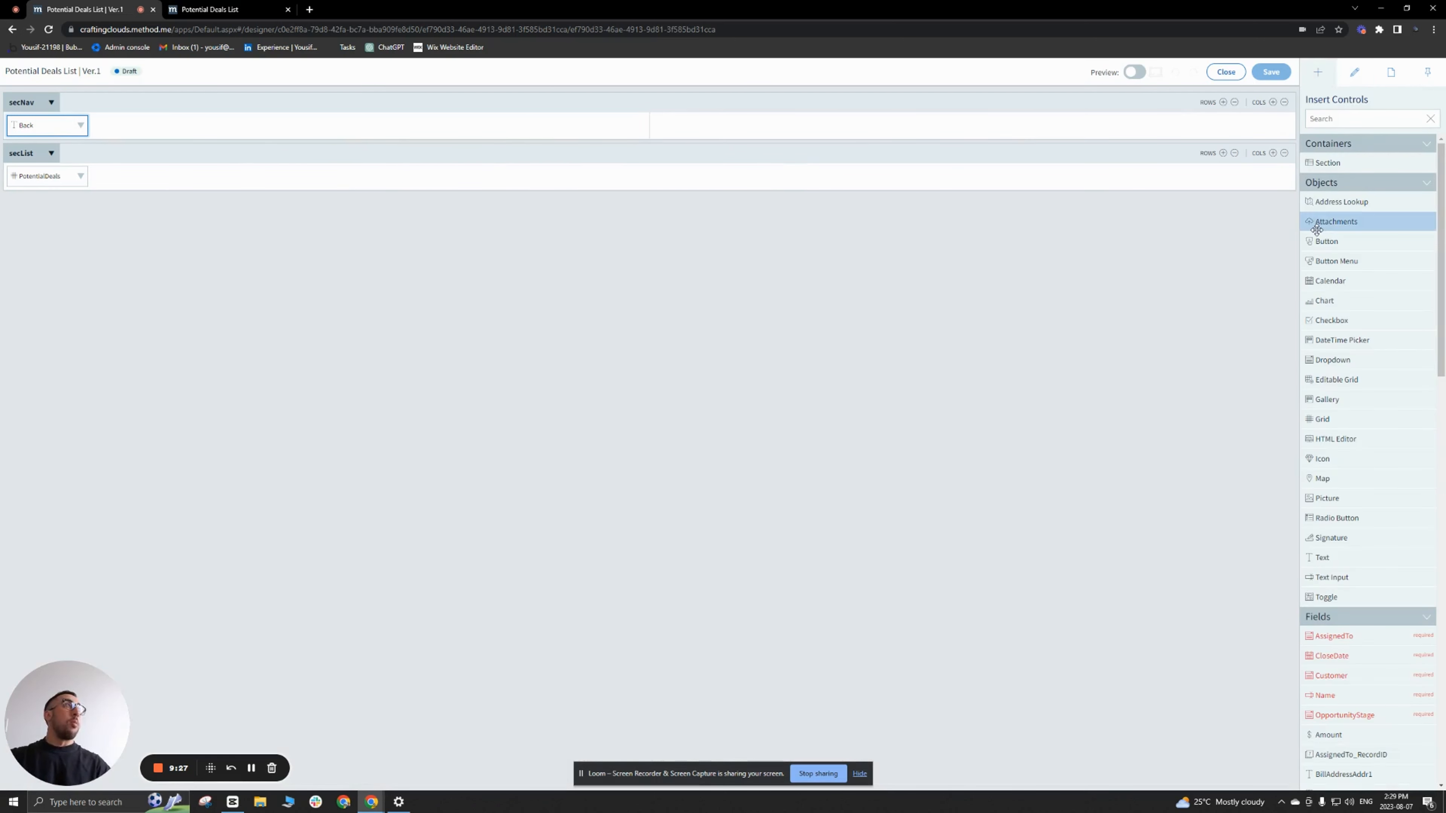
click(1225, 72)
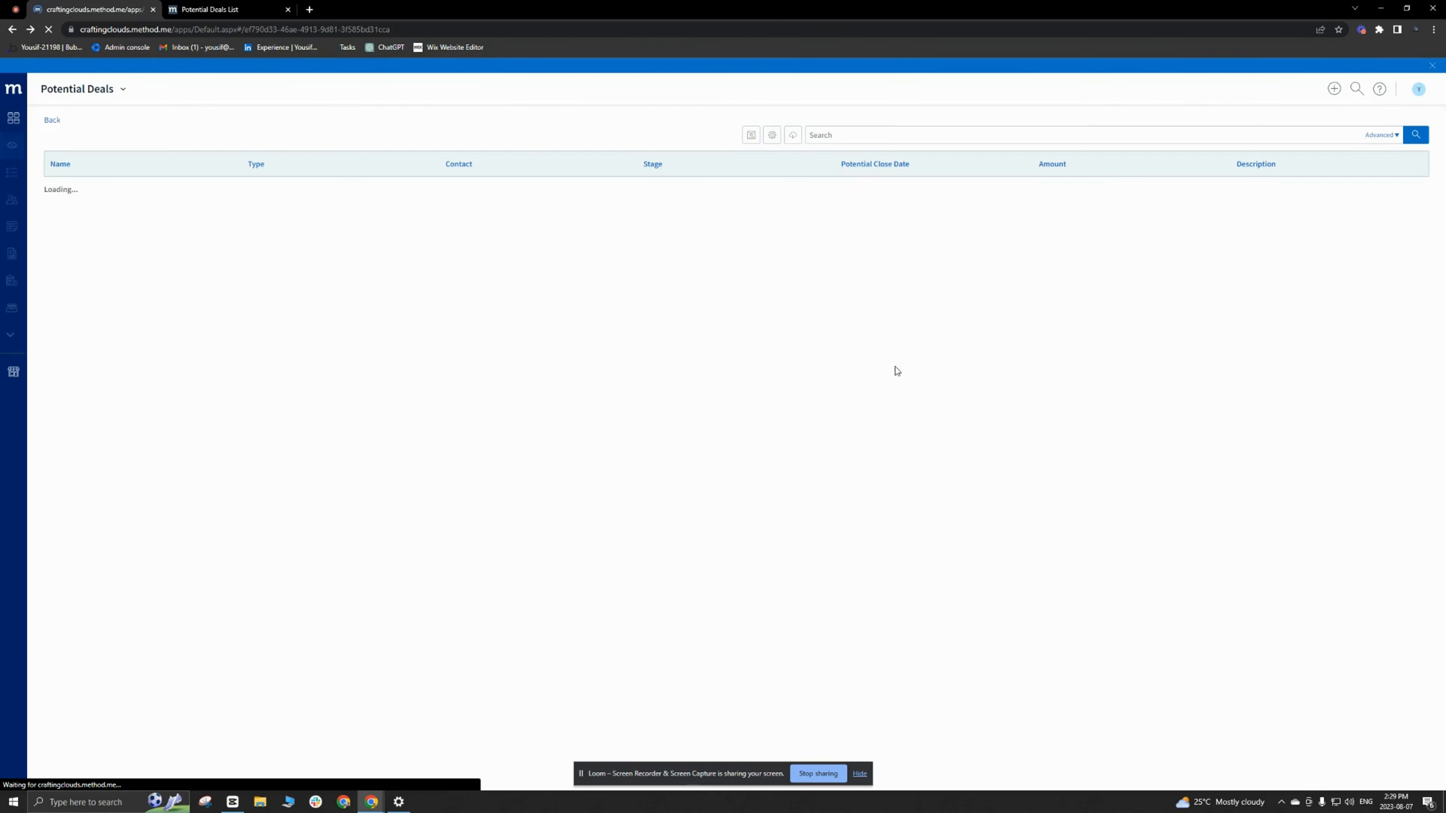
click(288, 9)
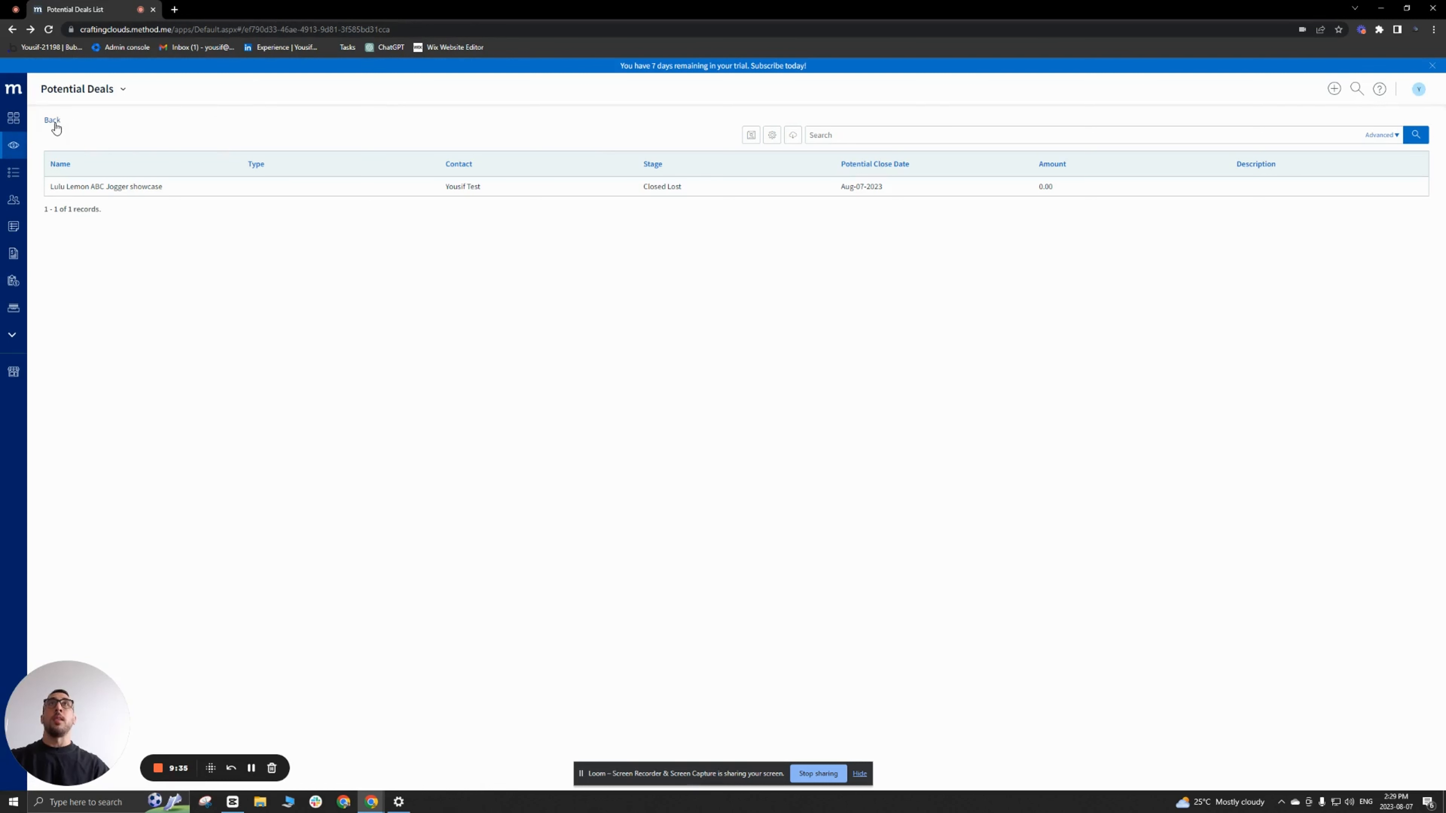
Step: Reopen the Potential Deals list for screen customization and duplicate its browser tab to keep a live view alongside
click(123, 90)
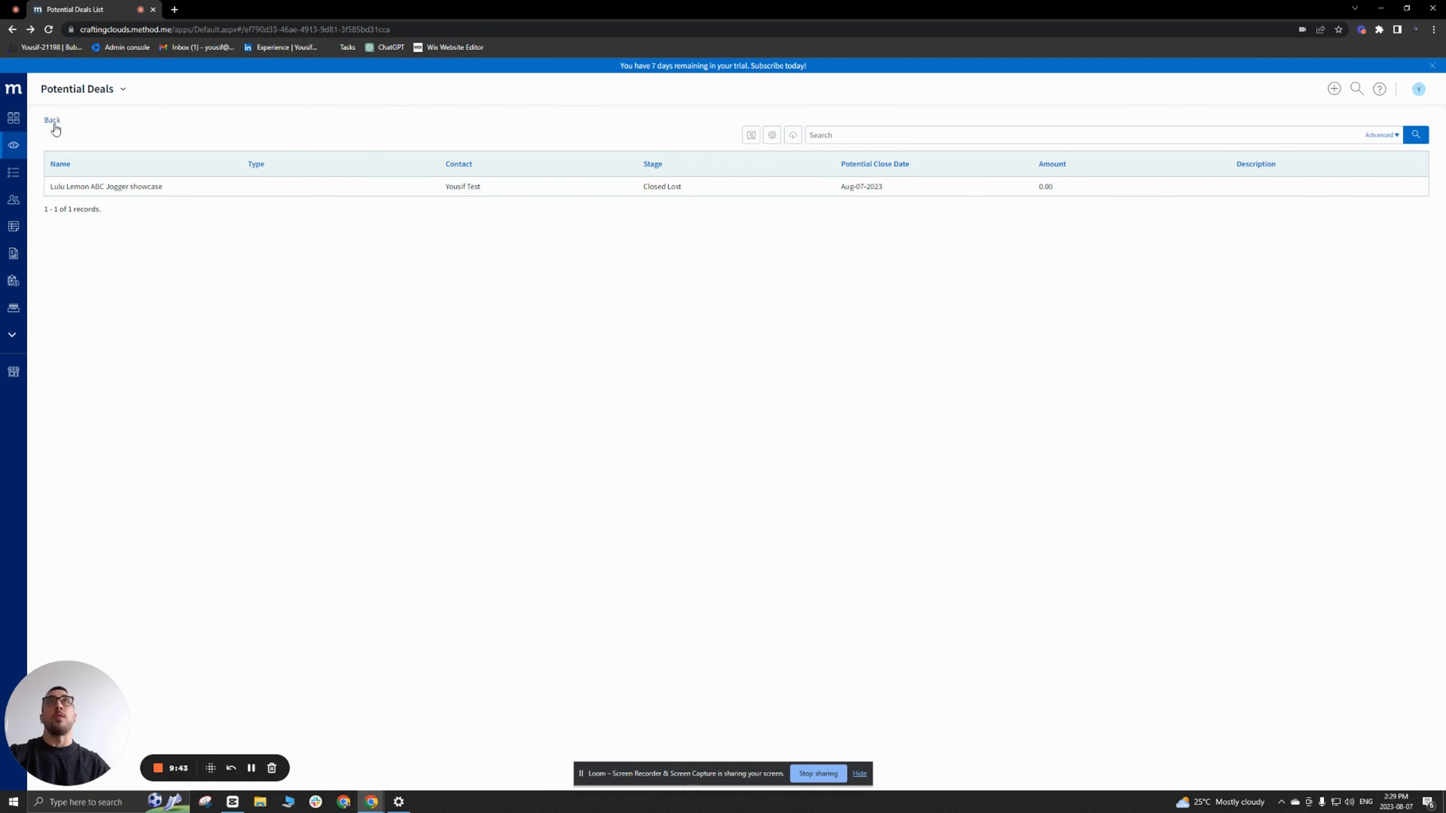
click(124, 91)
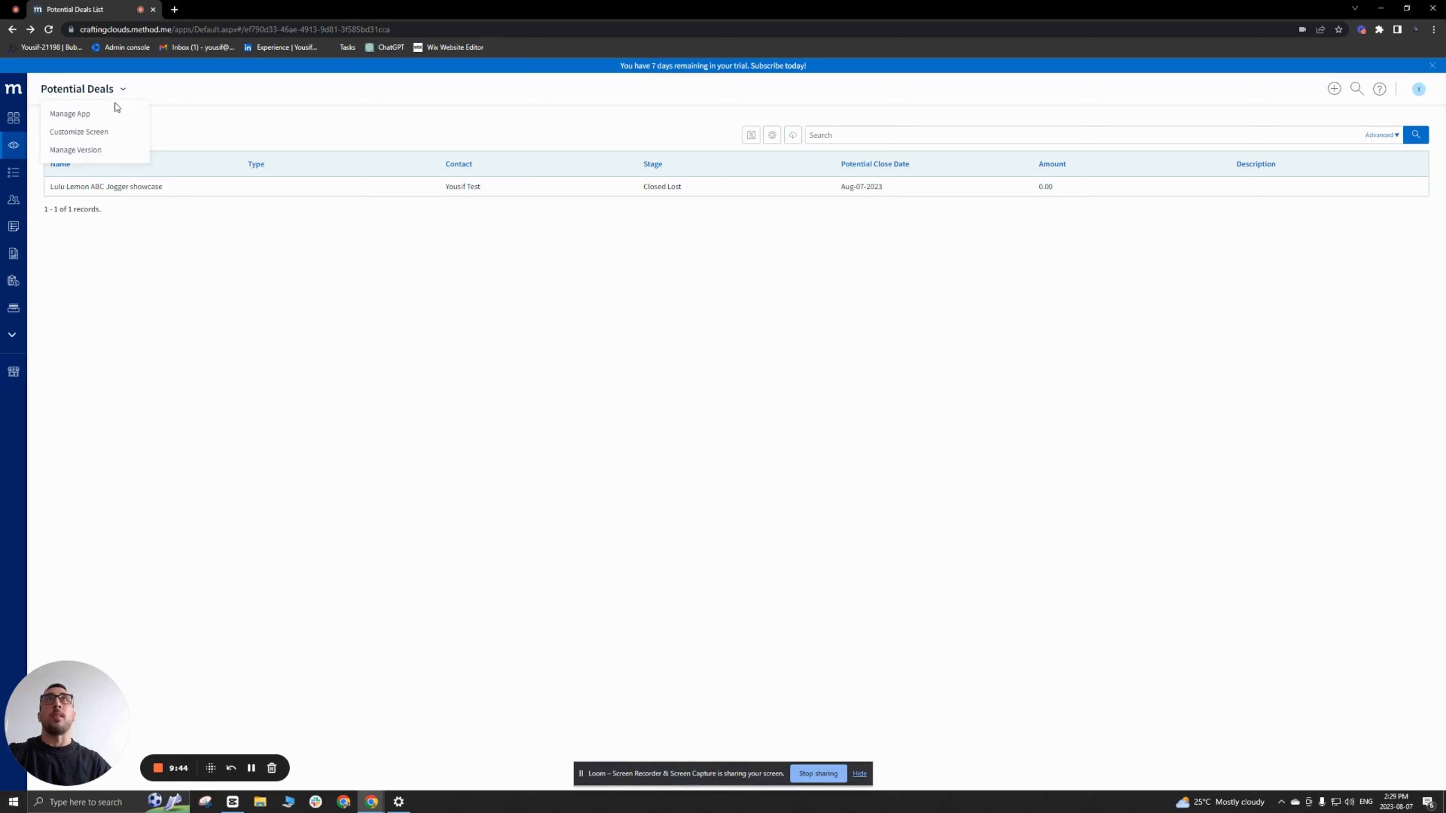
click(95, 138)
right_click(108, 11)
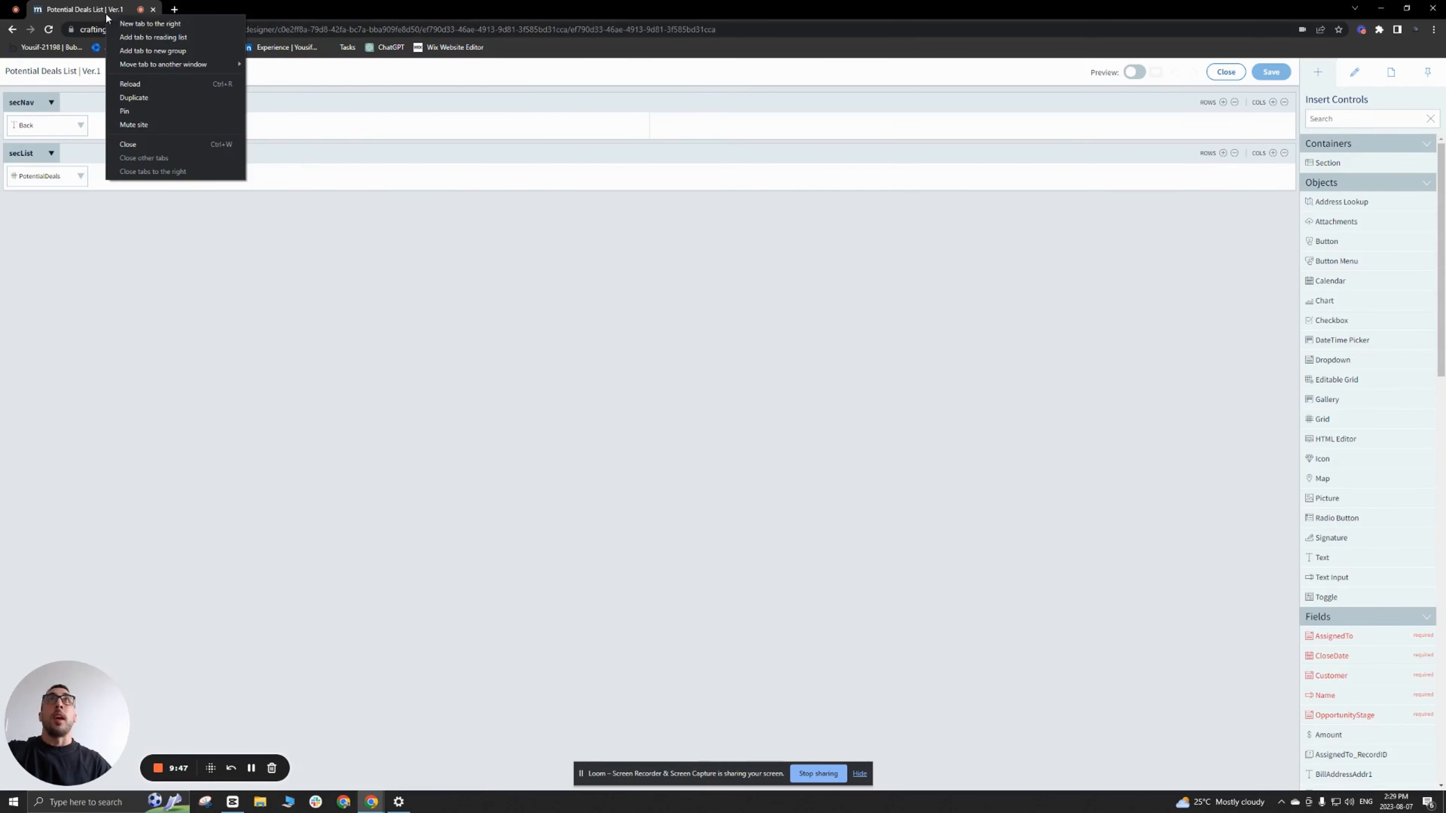
click(207, 87)
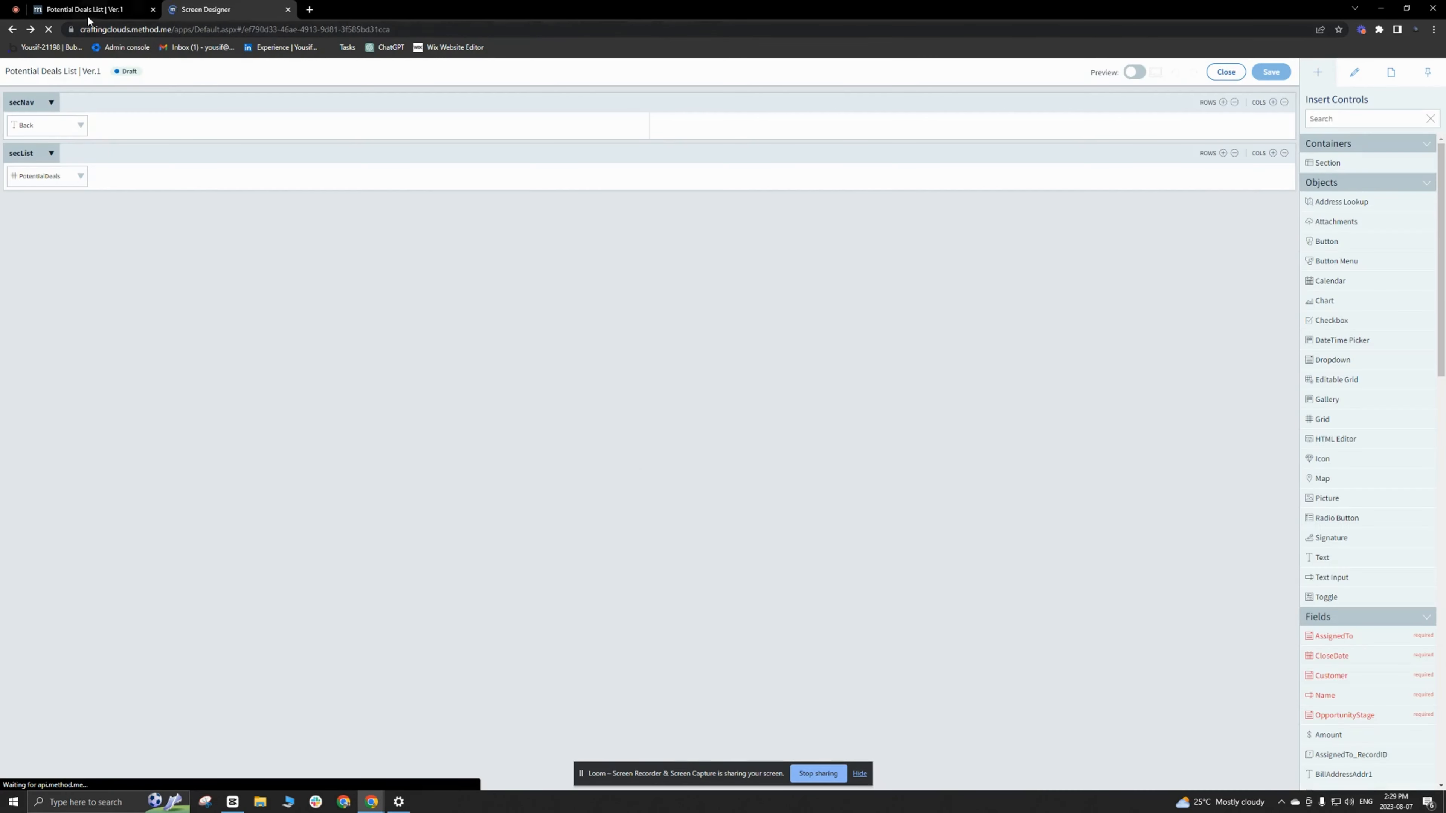
Step: Show an icon on the Back text and set its button icon to Chevron
click(70, 126)
click(1310, 299)
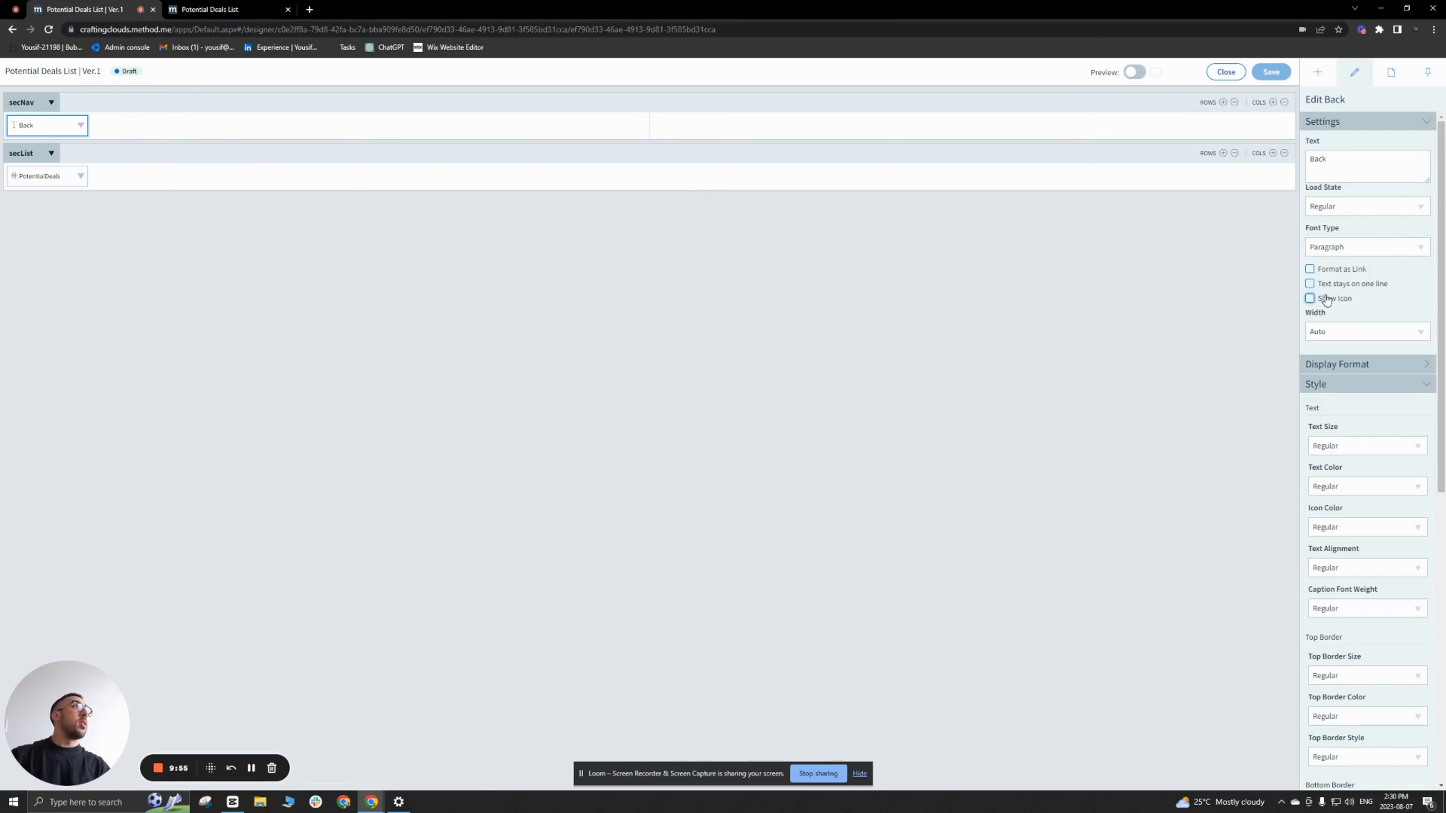
click(1371, 329)
text(chev)
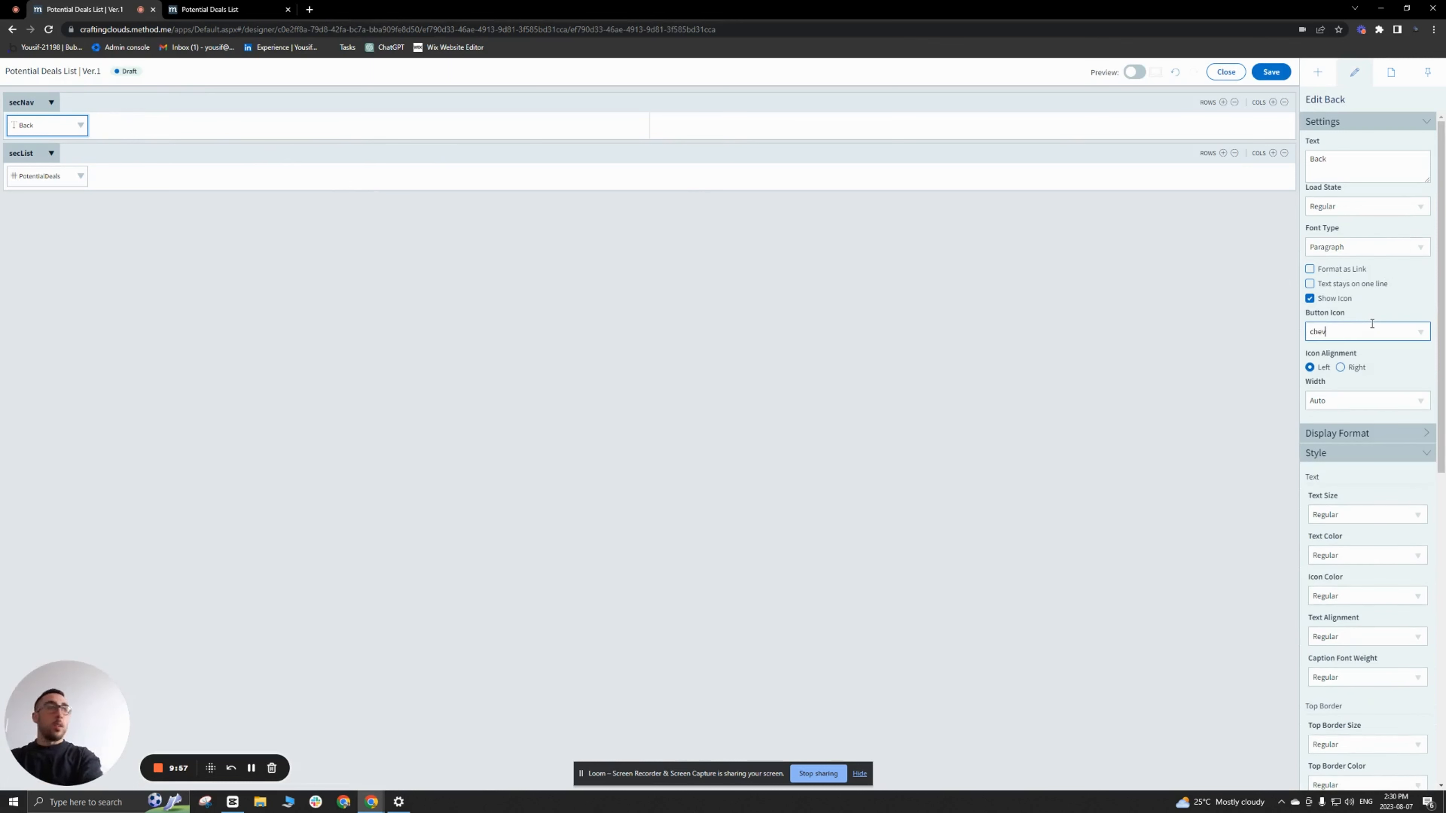
text(r)
click(1361, 365)
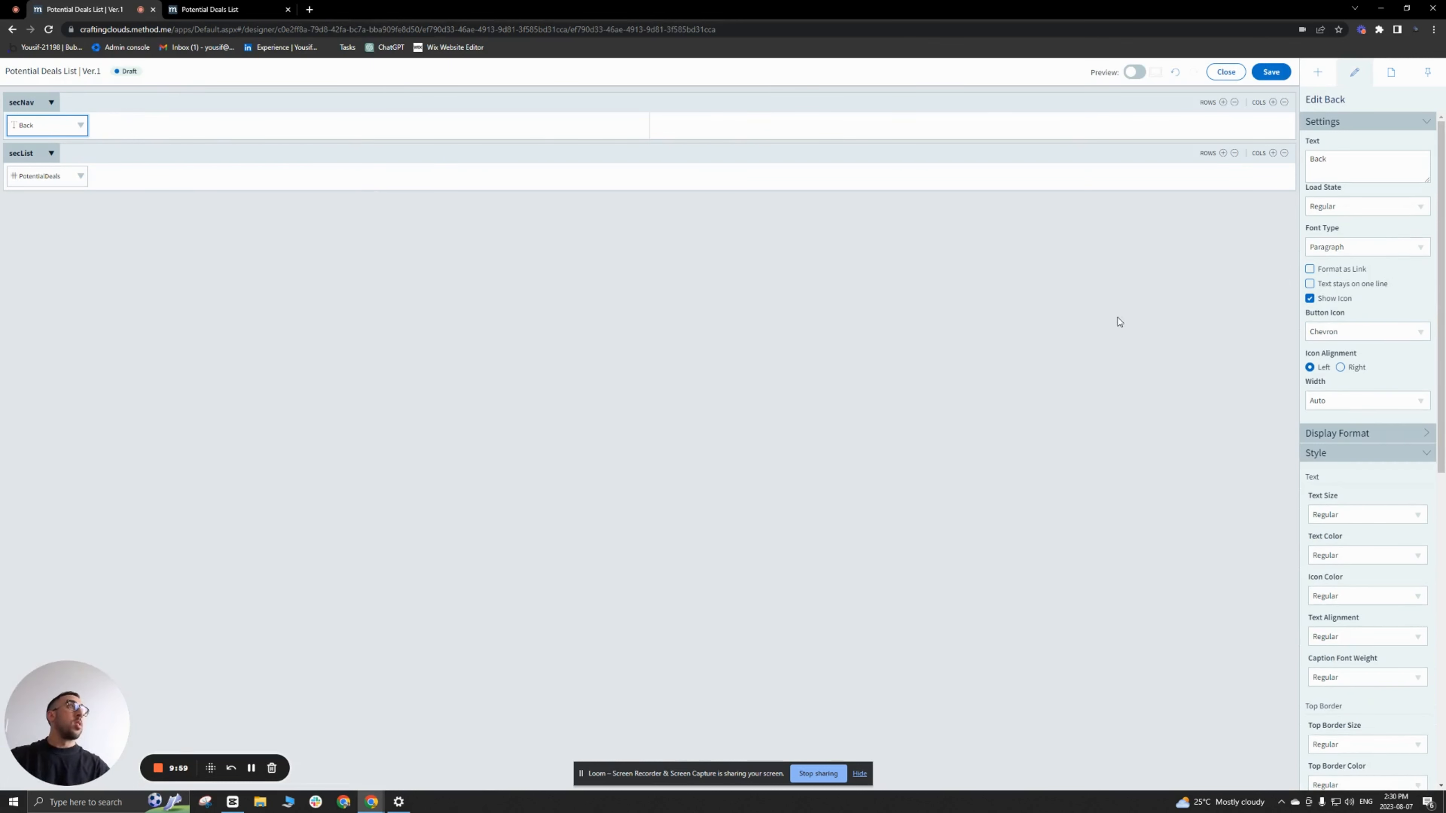
Step: Save the Potential Deals list screen and test its Back link on the refreshed live list
click(1270, 72)
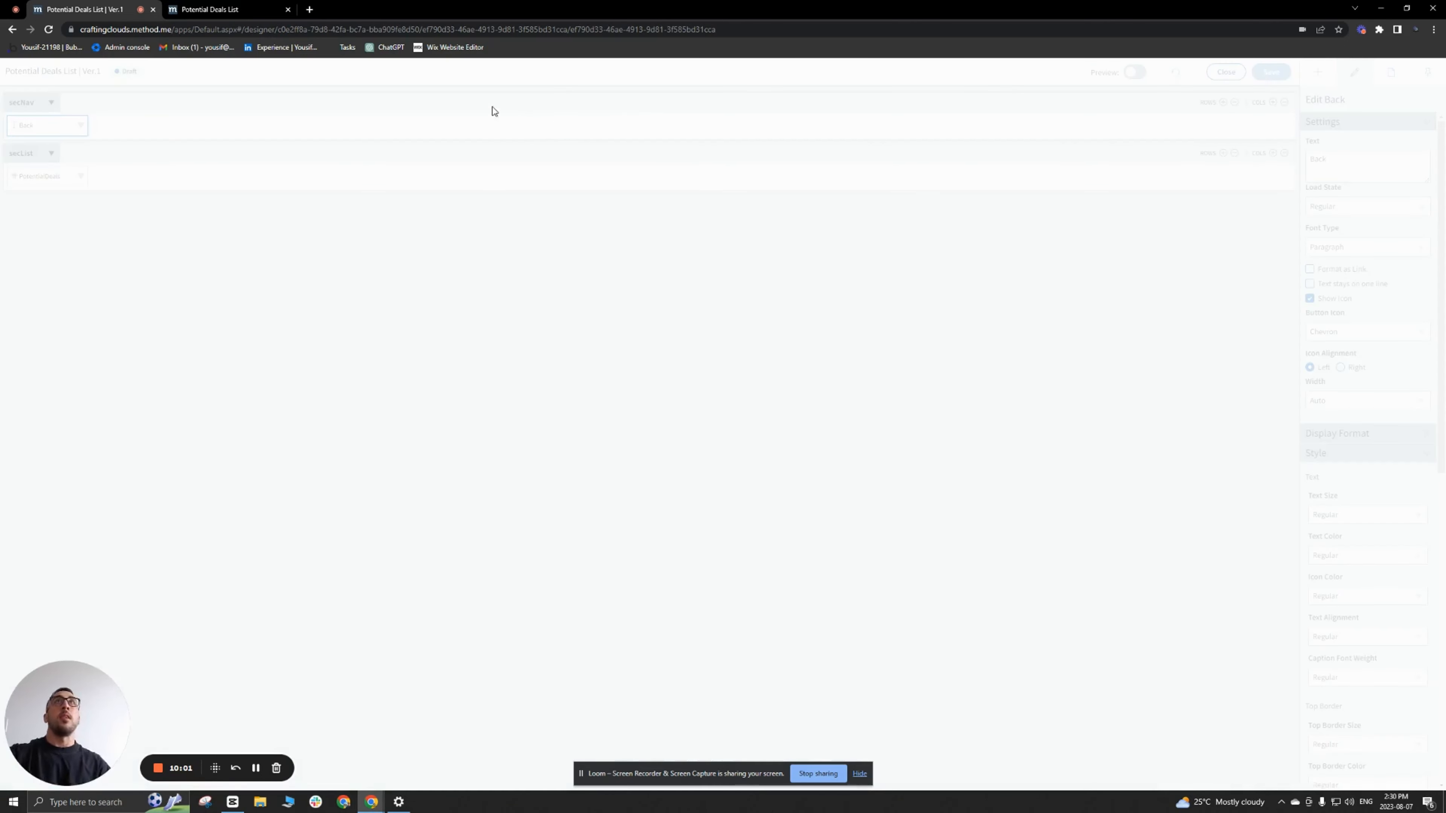
click(240, 11)
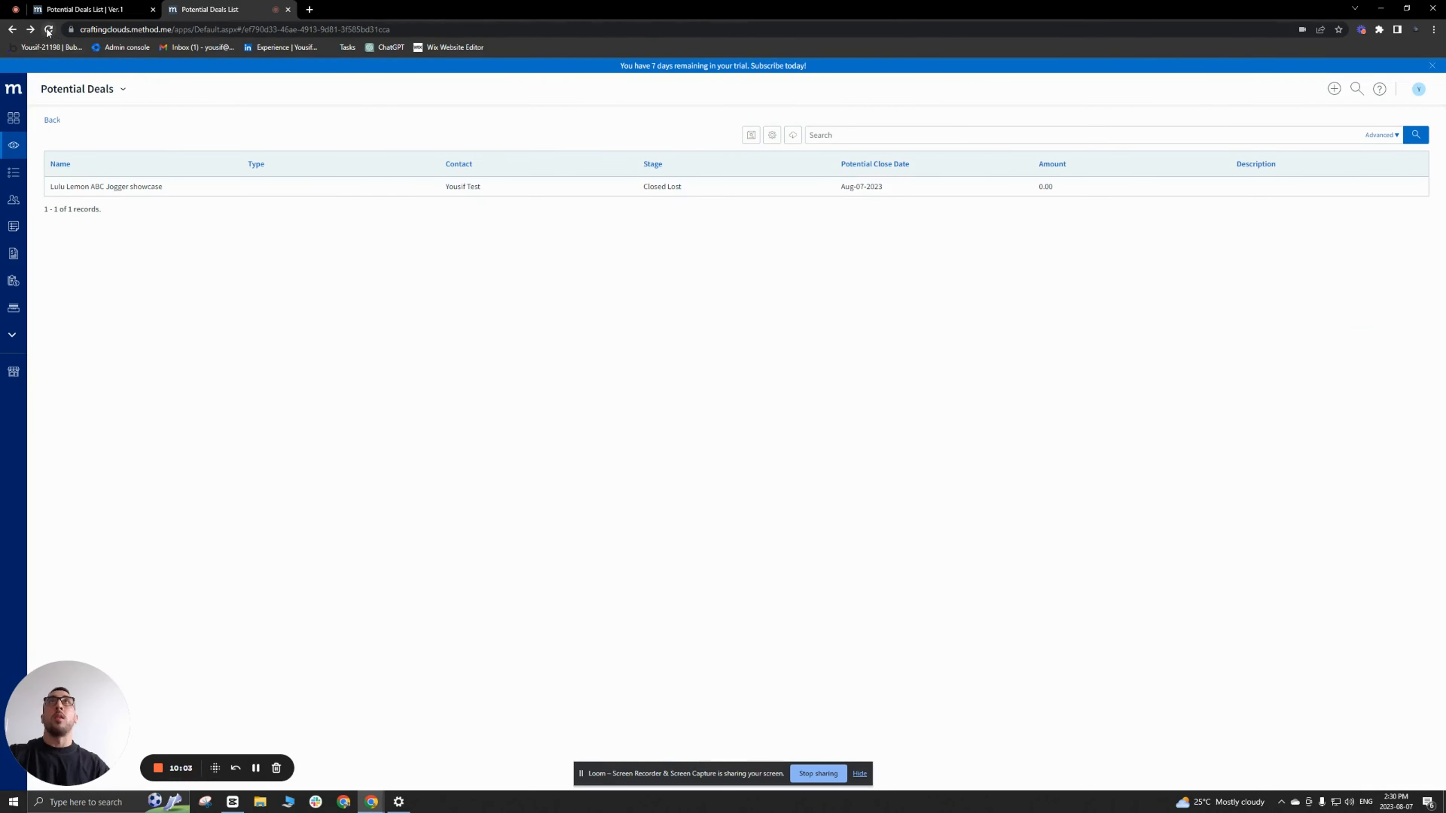
click(48, 30)
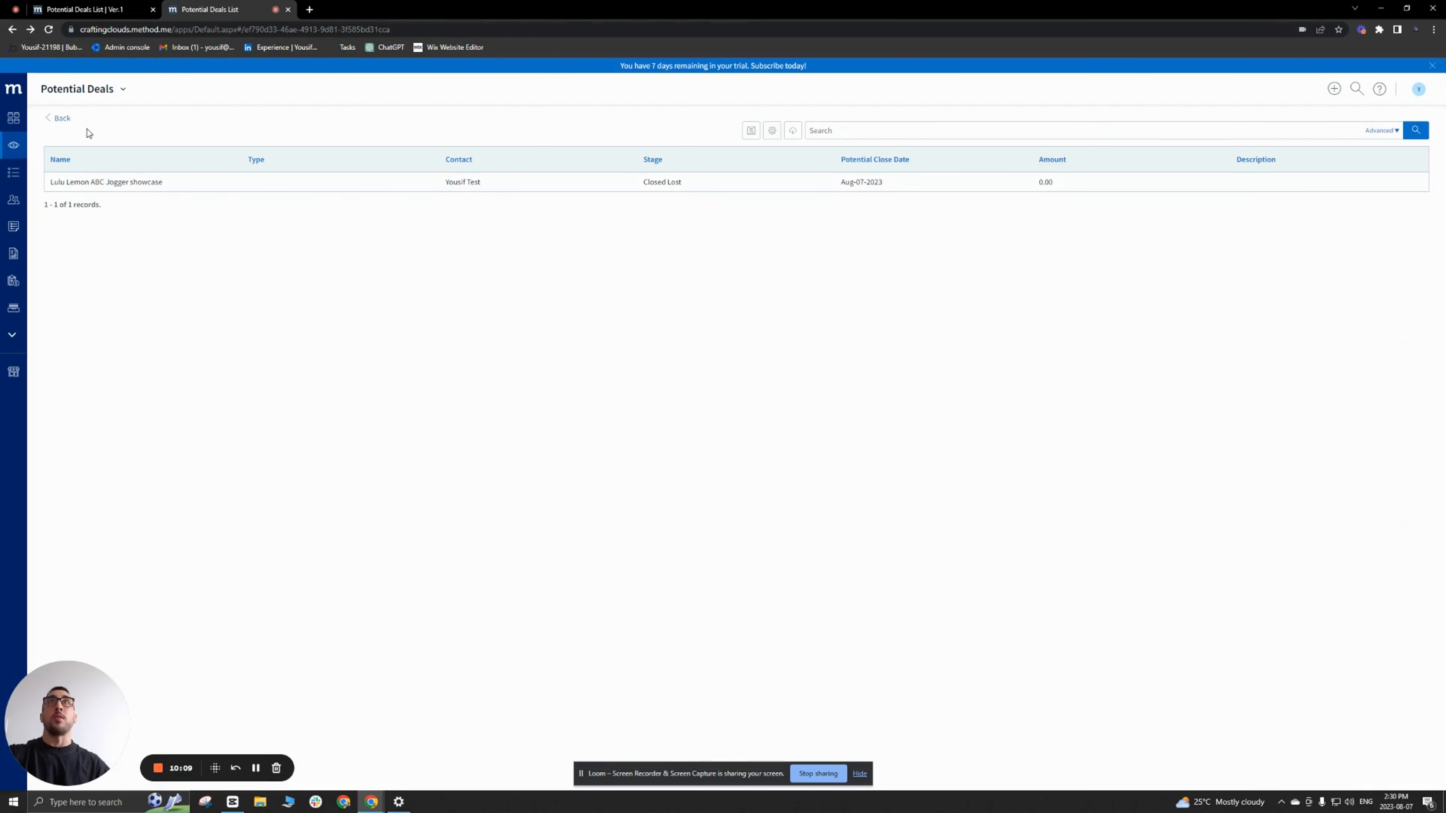
click(63, 119)
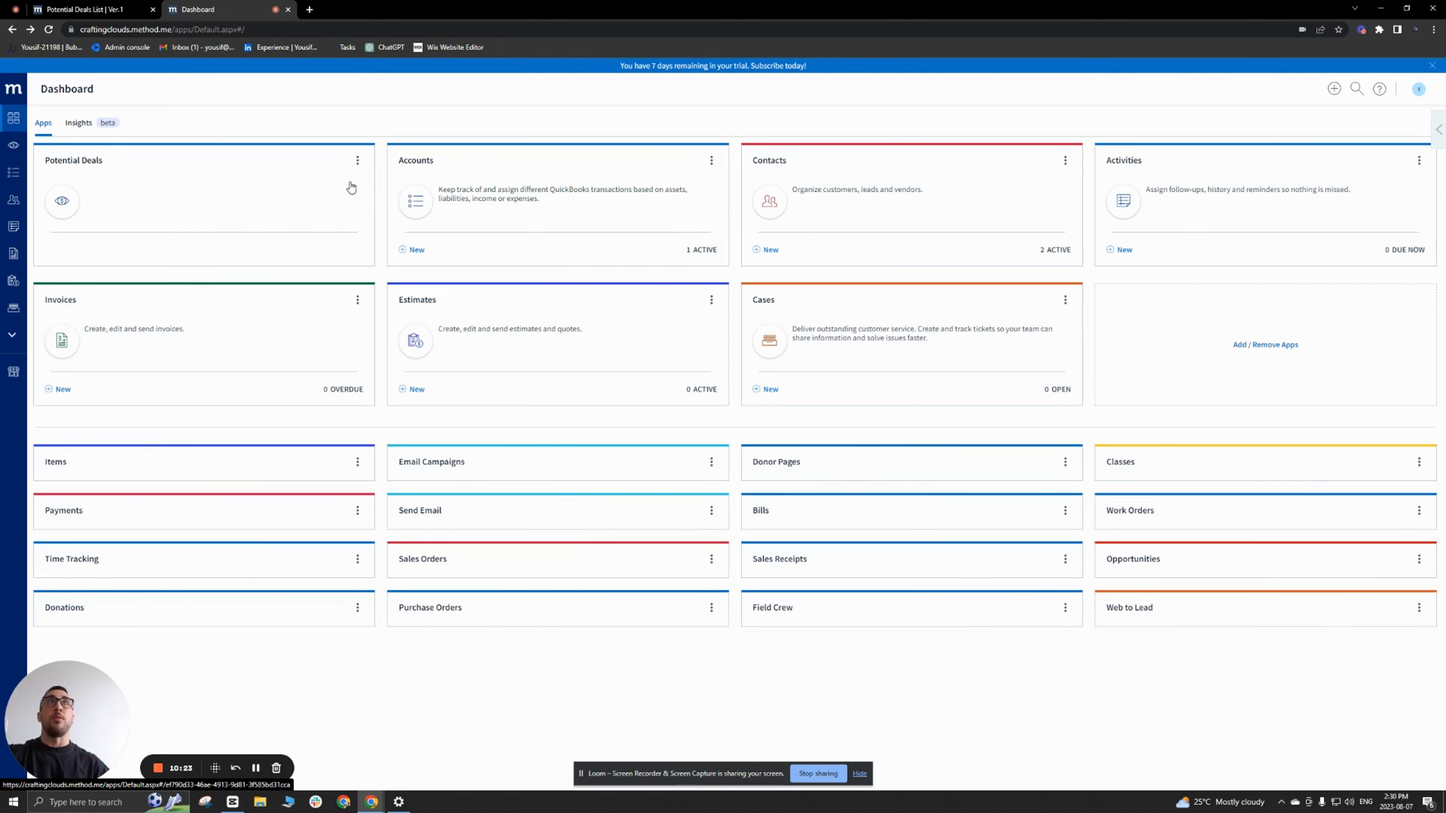
Step: Manage the Potential Deals app from the dashboard and create a new screen named New/Edit Potential Deal
click(357, 163)
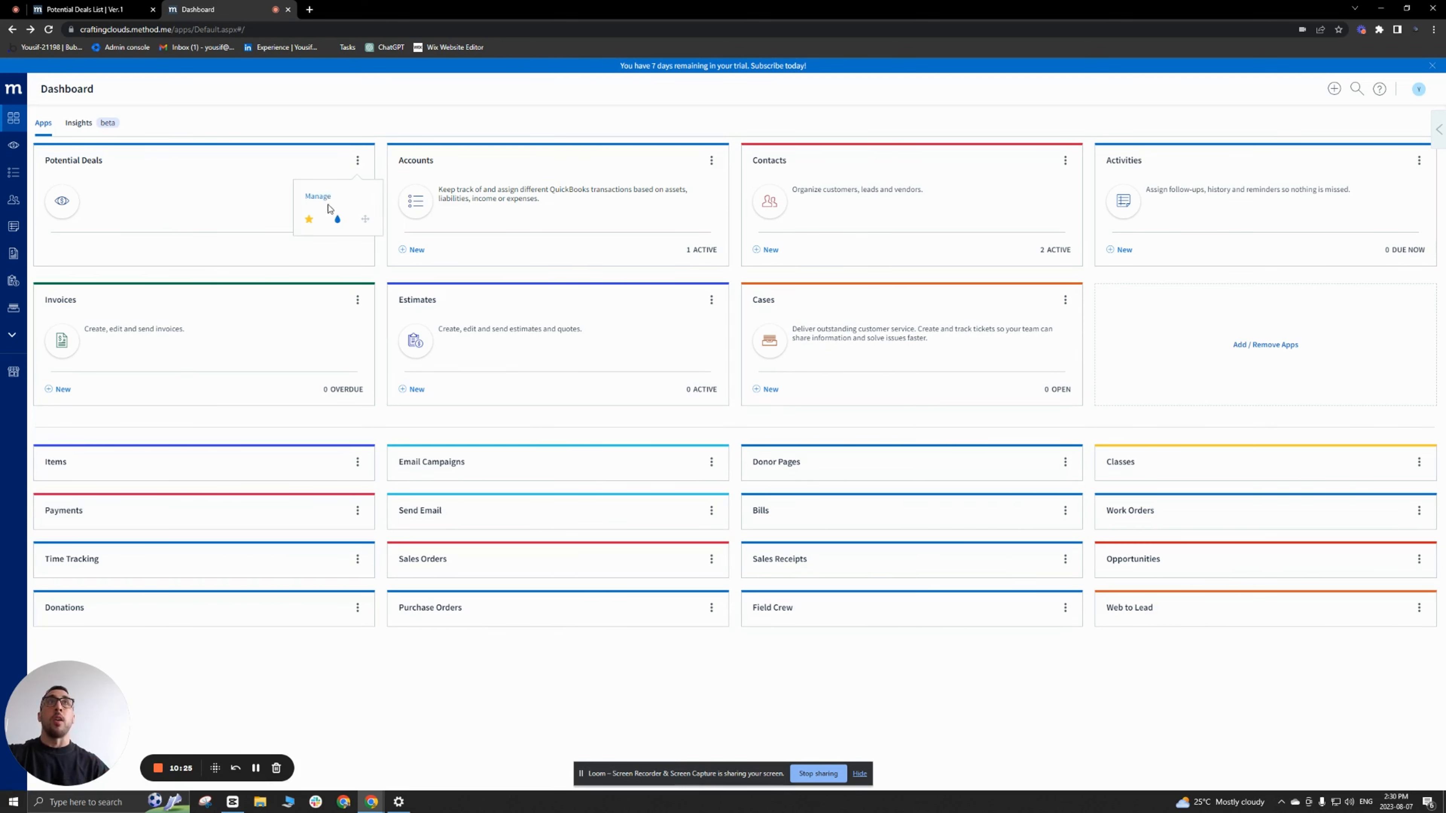
click(322, 198)
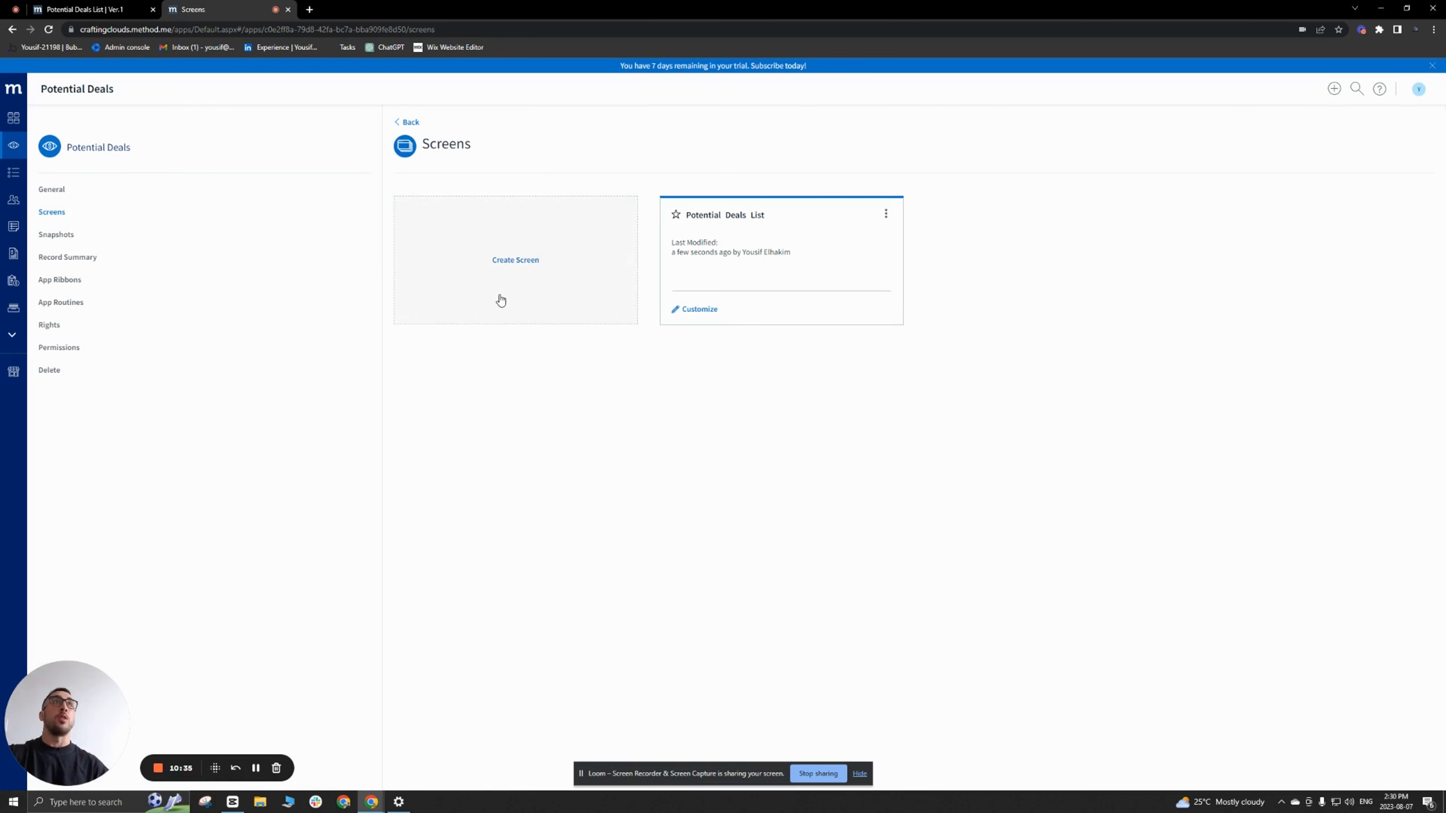
click(514, 266)
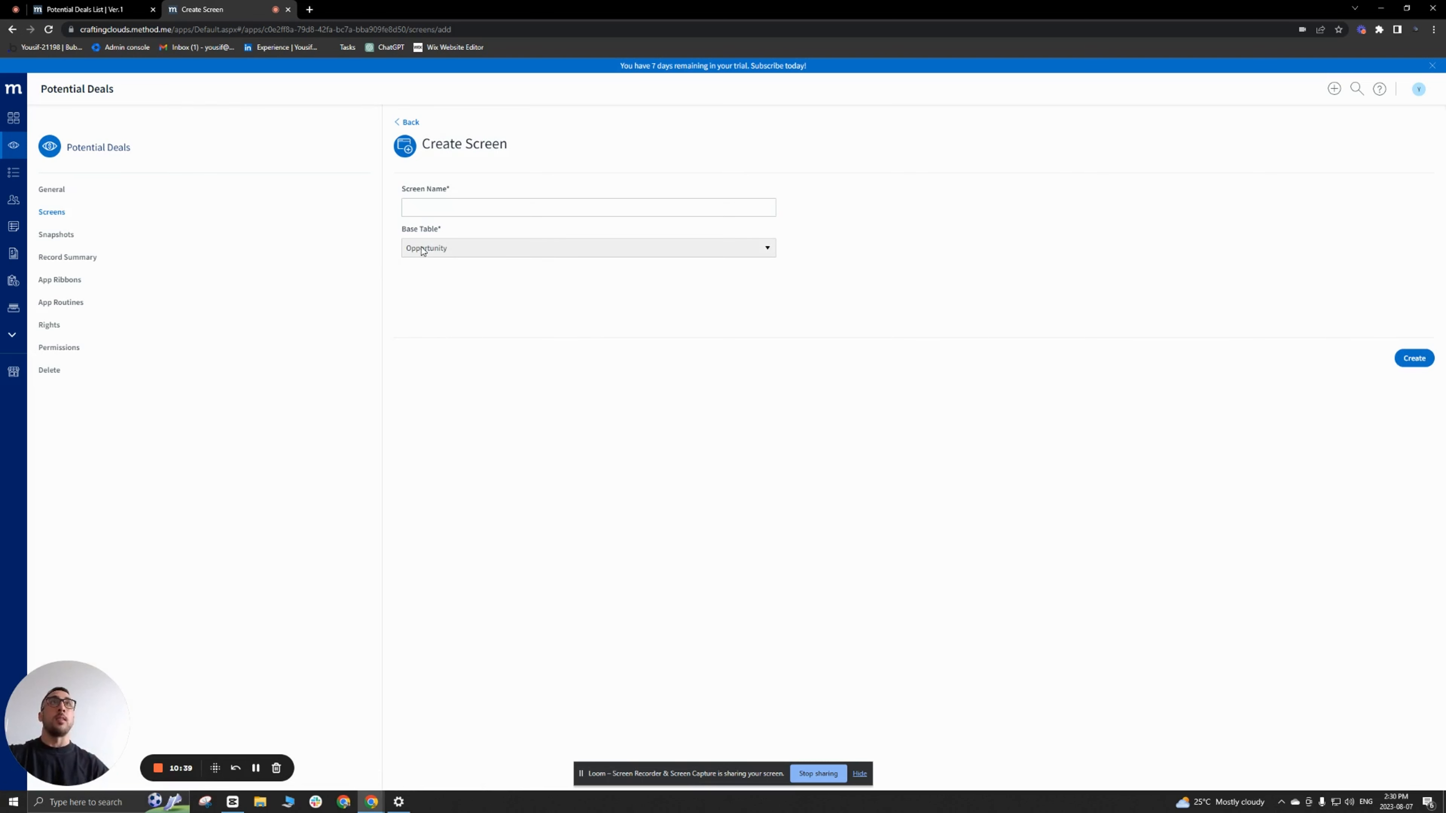
click(430, 204)
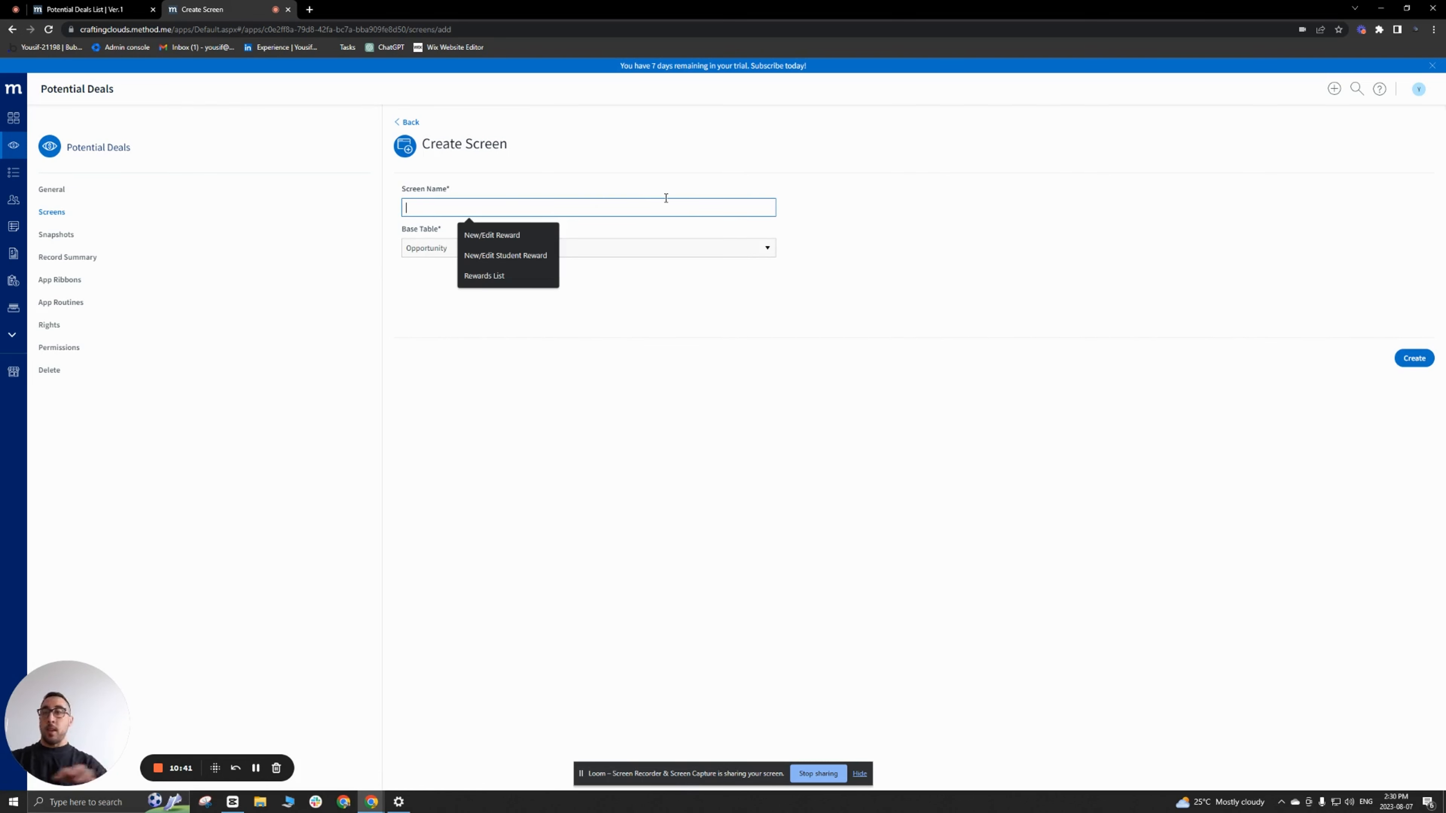
text(Ne)
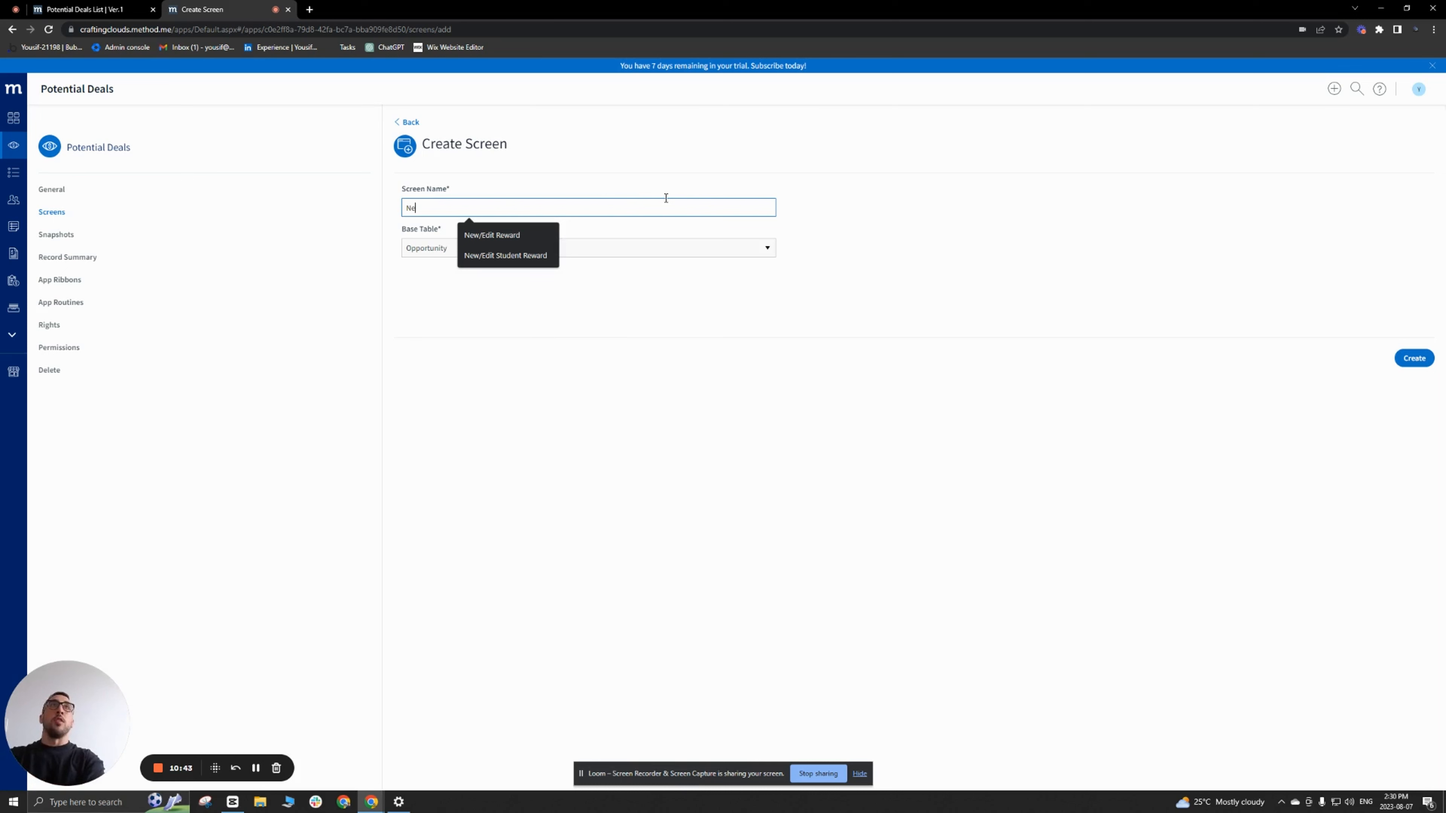
text(w/Edit Potential Deal)
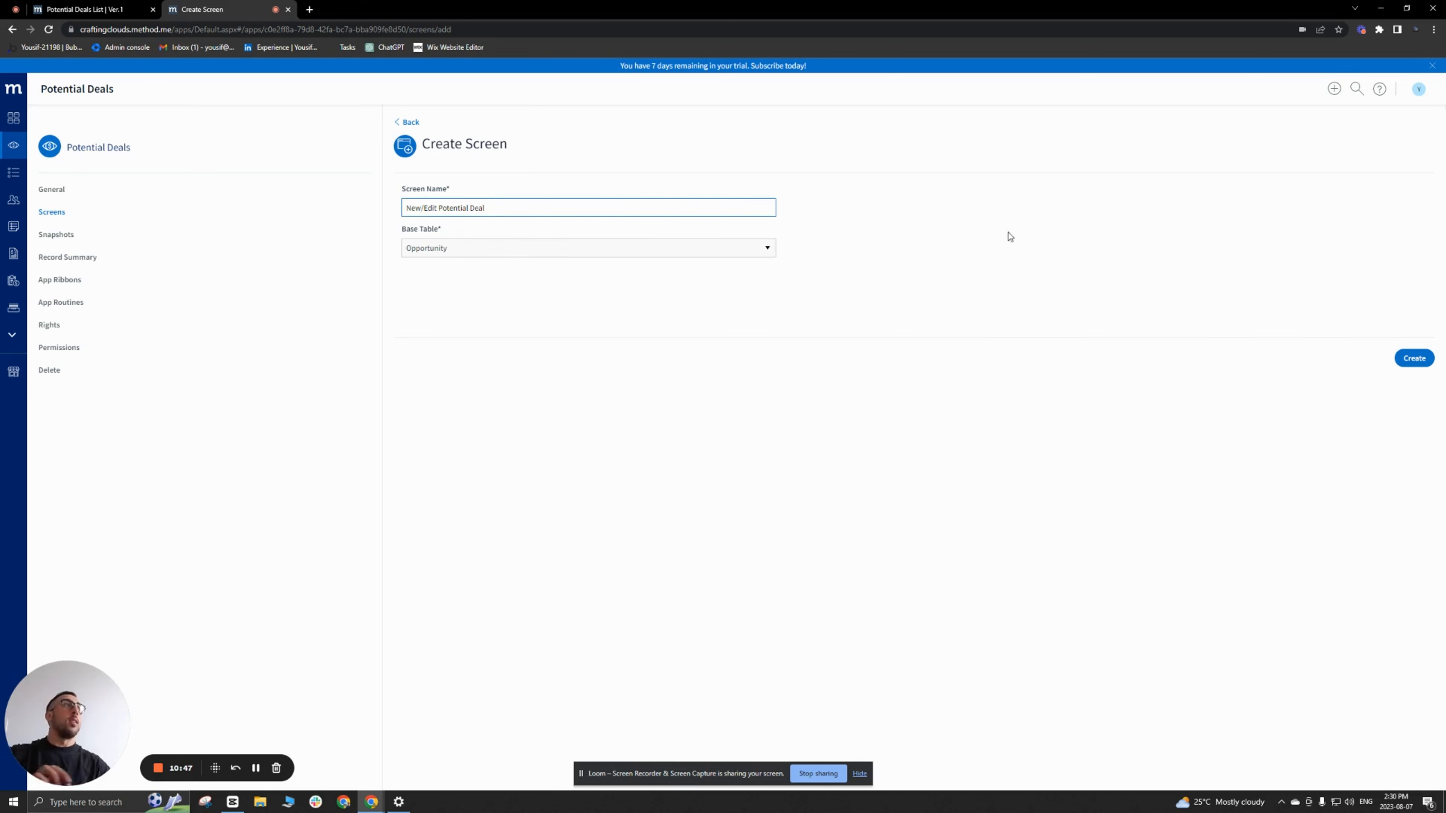
click(1414, 358)
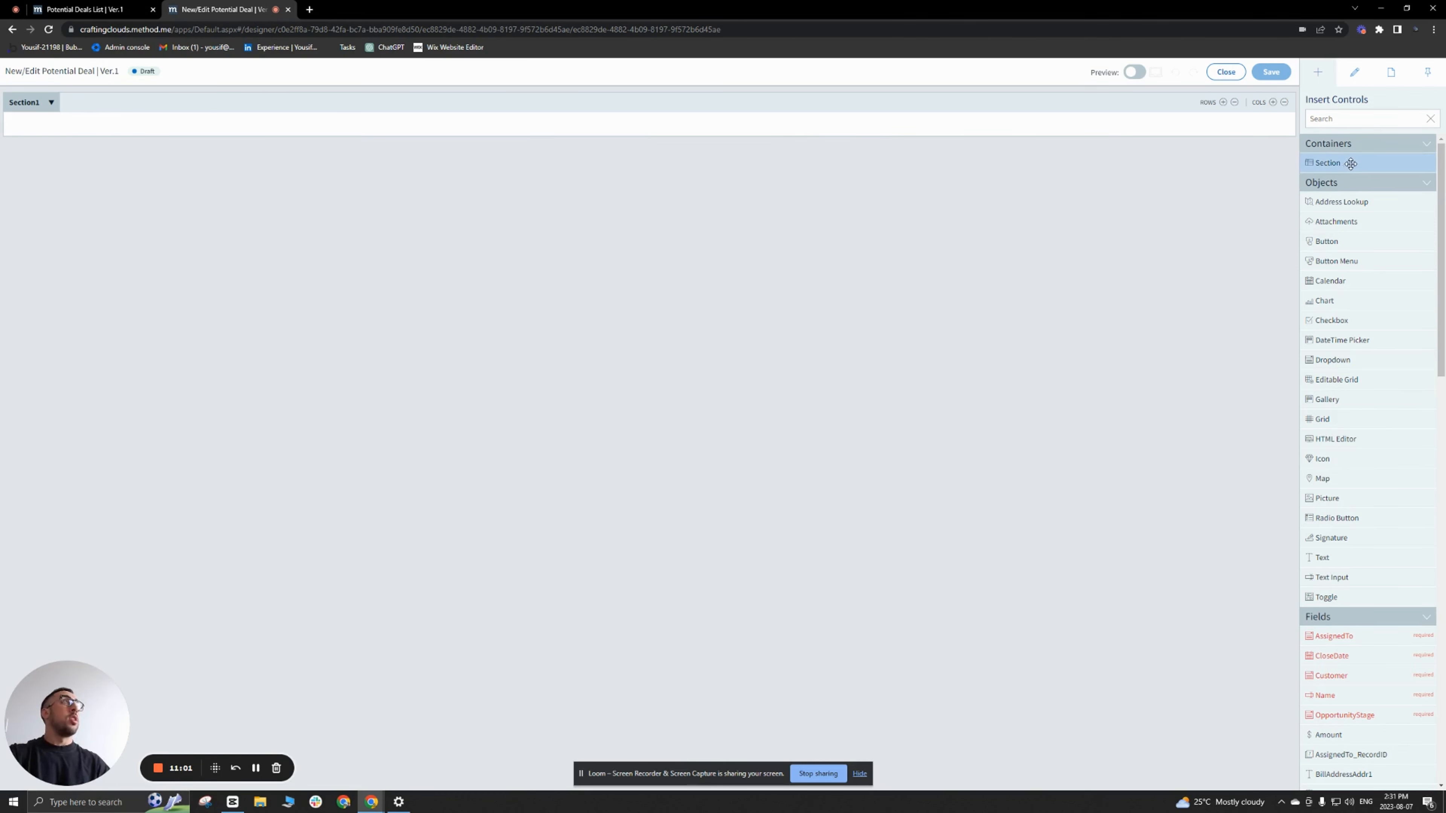
Step: Add two sections below the existing one and caption the first section secHeader
drag(1358, 162, 829, 216)
drag(1358, 162, 768, 251)
click(408, 99)
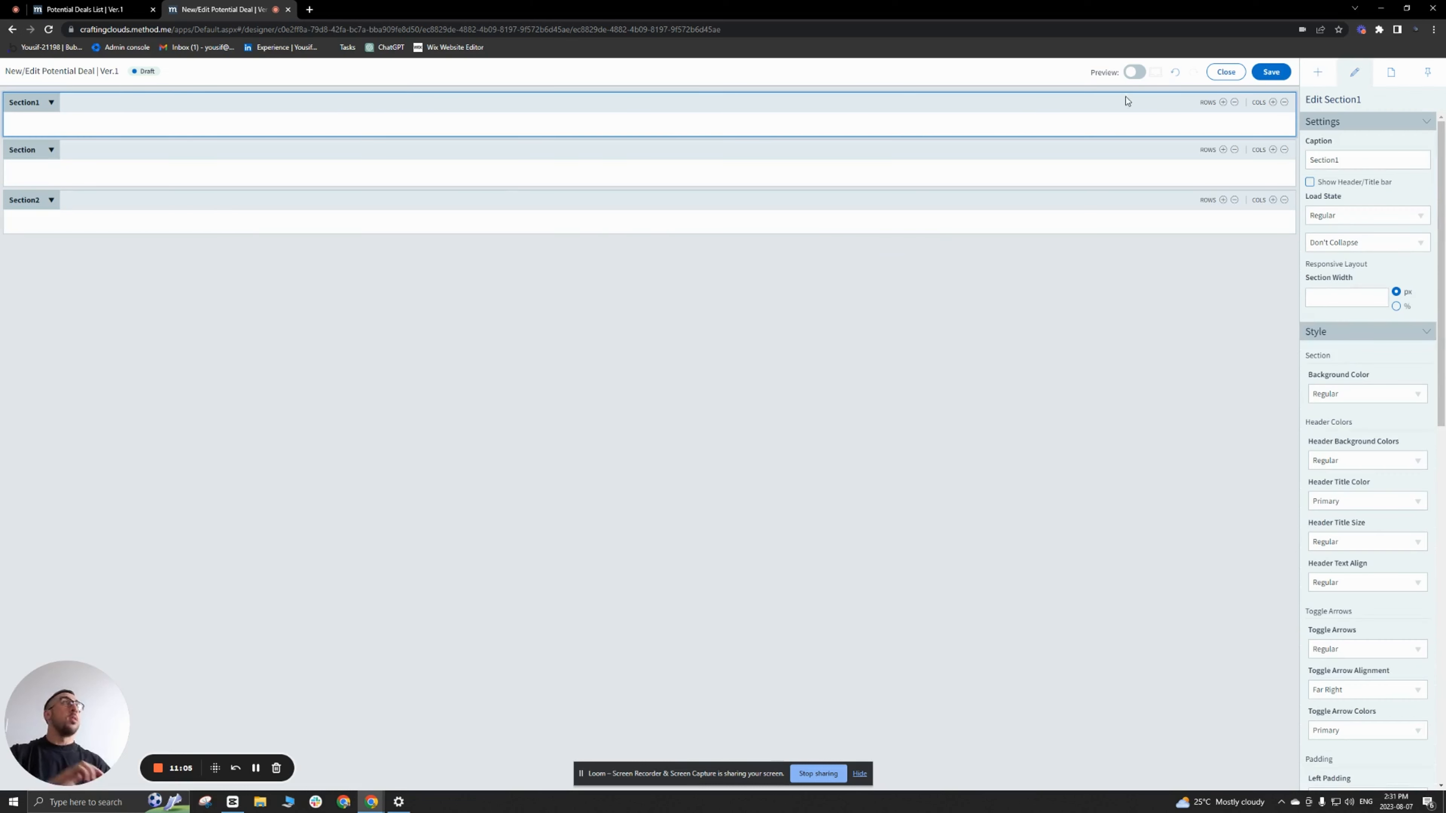
double_click(1349, 154)
text(sec)
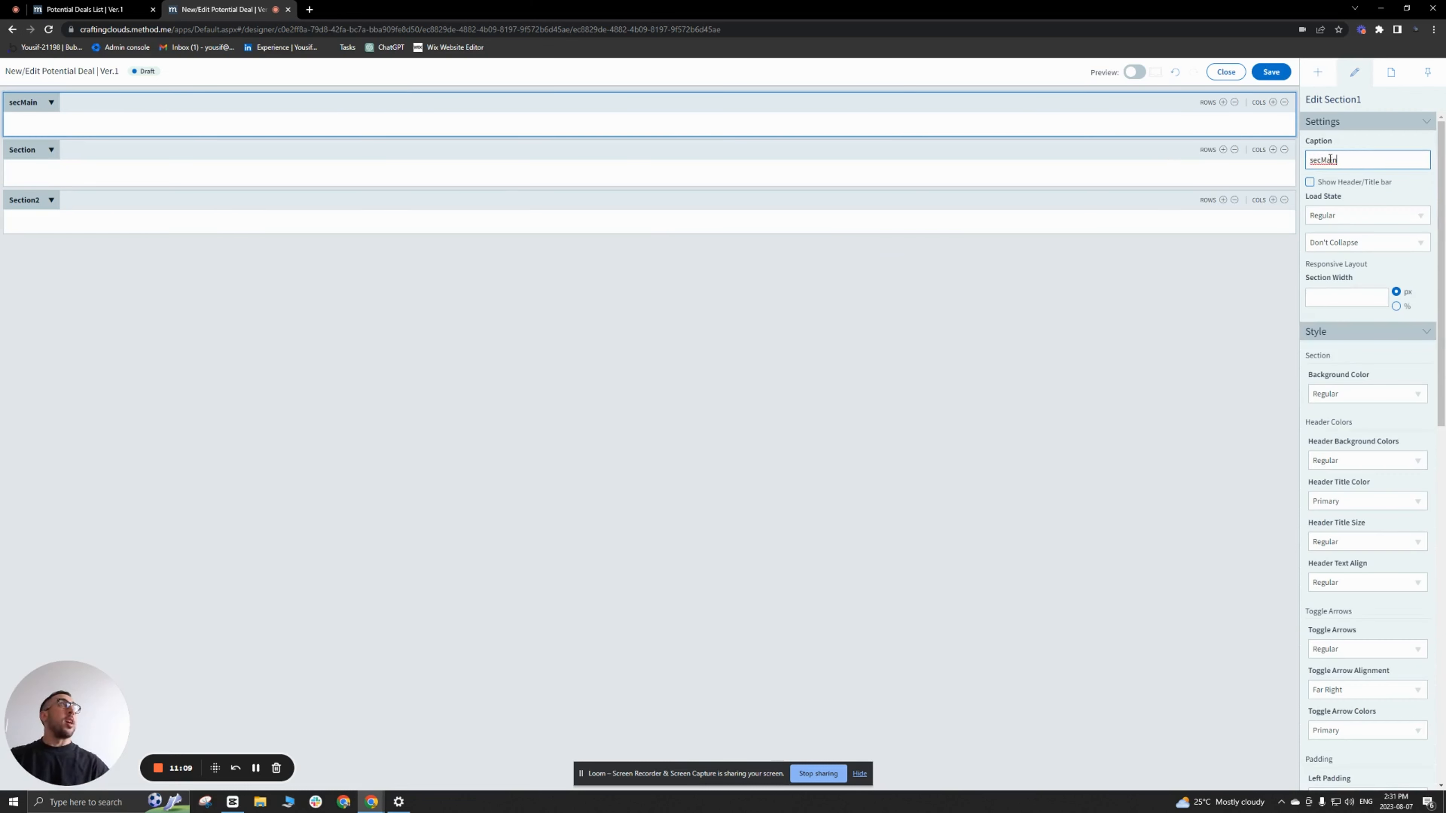
text(Header)
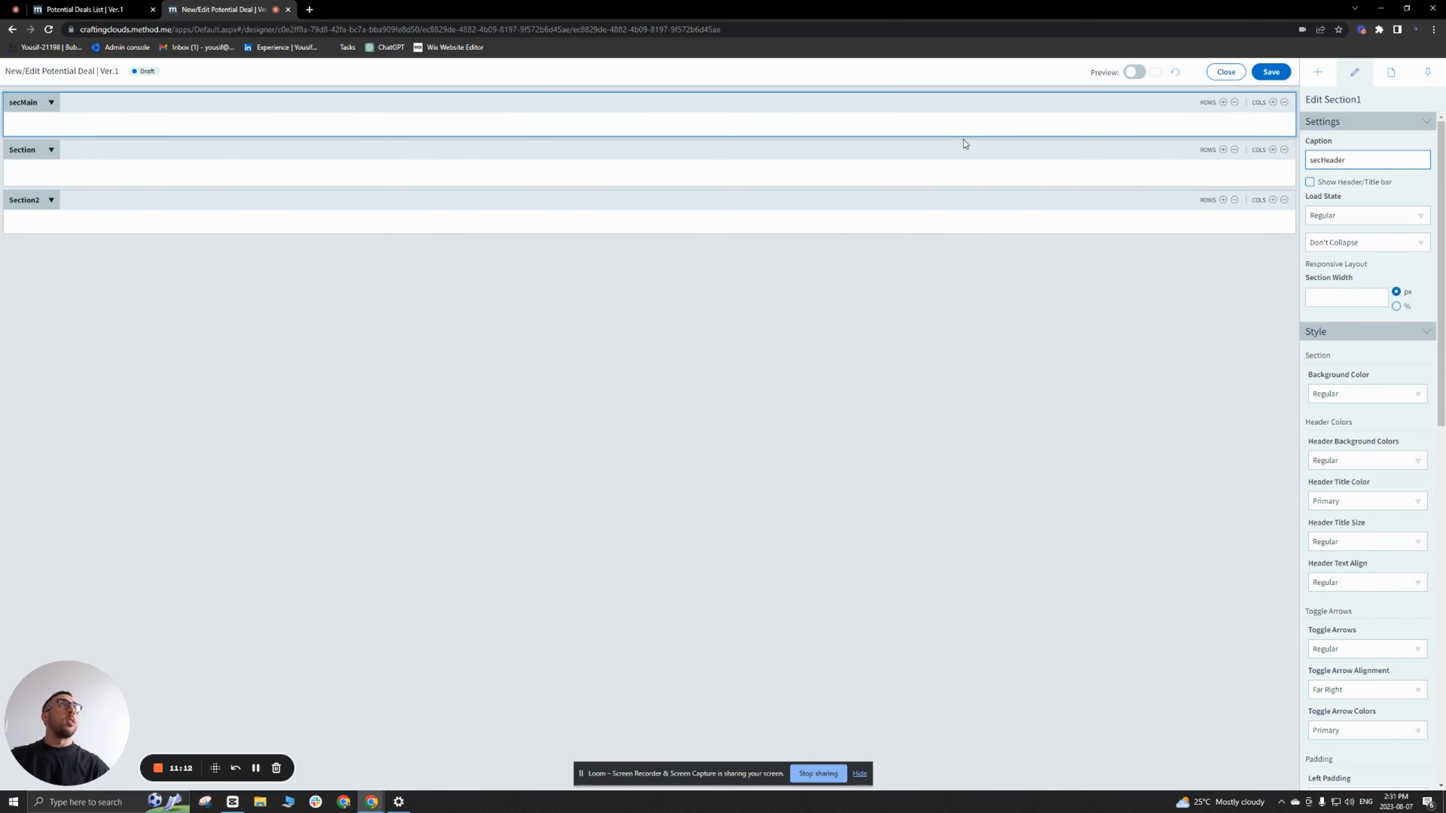
Step: Caption the second section secMain and the third section secFooter
click(966, 144)
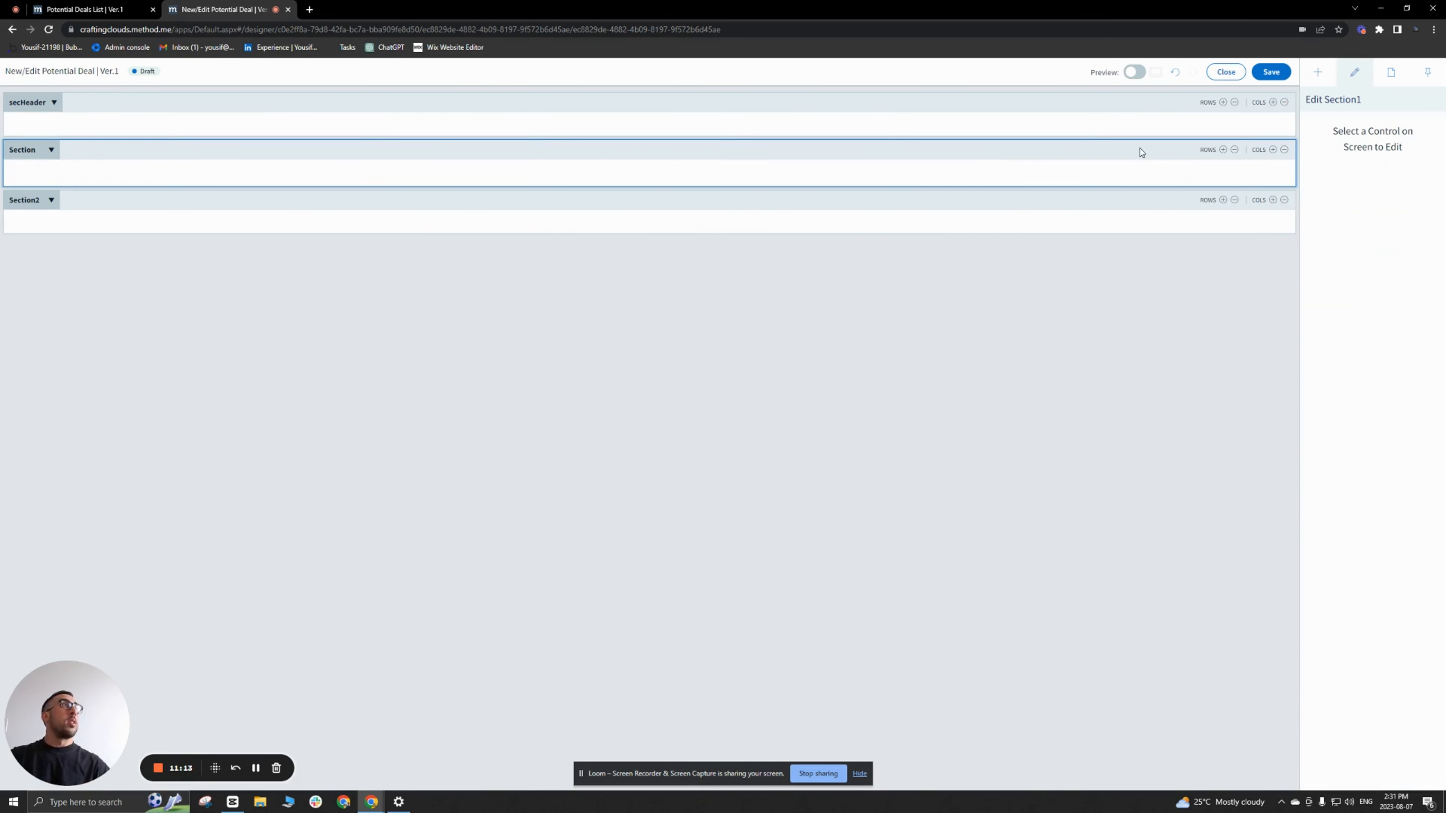
drag(1343, 158, 1330, 157)
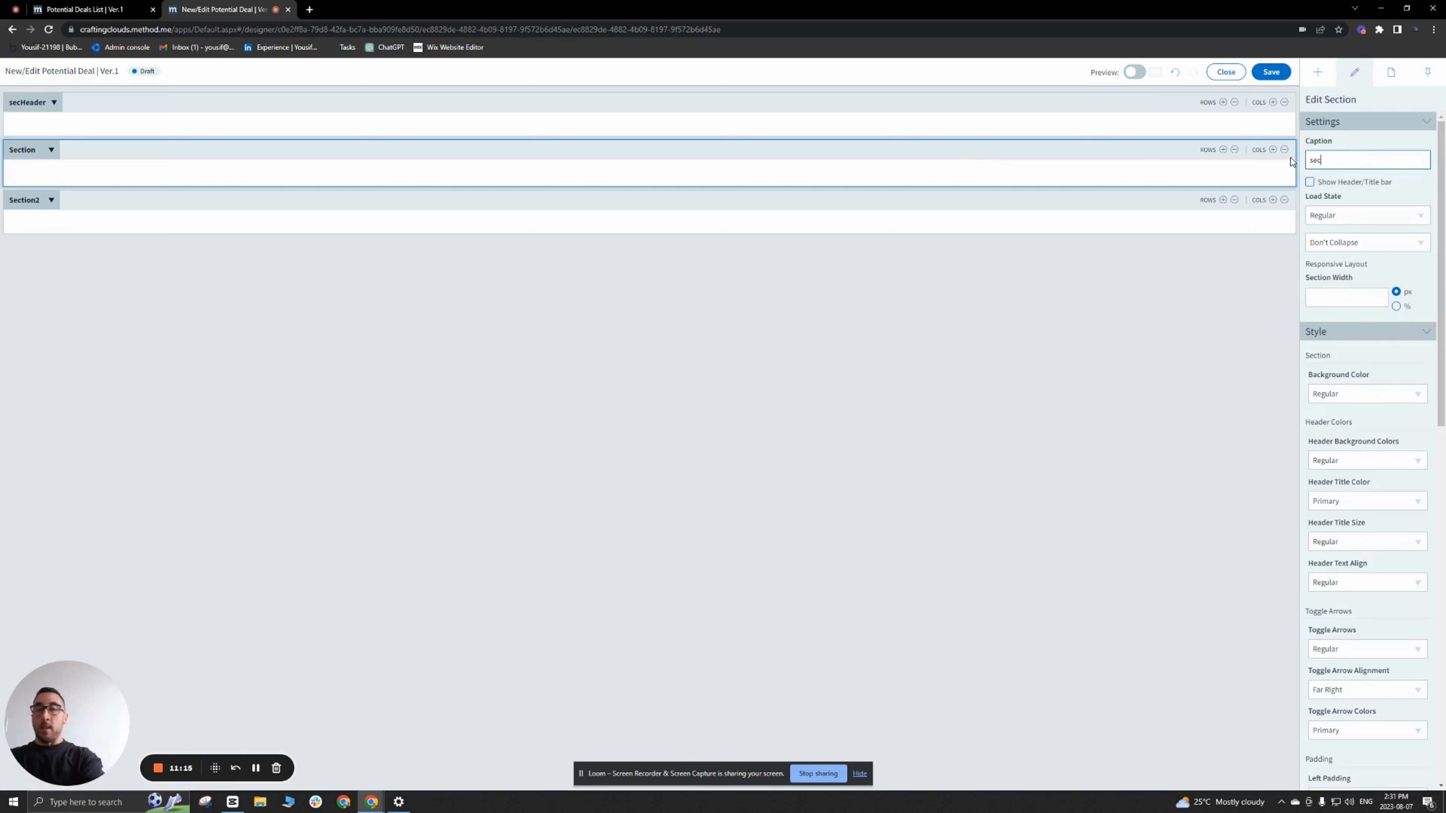
click(399, 204)
drag(1388, 166, 1248, 162)
text(se)
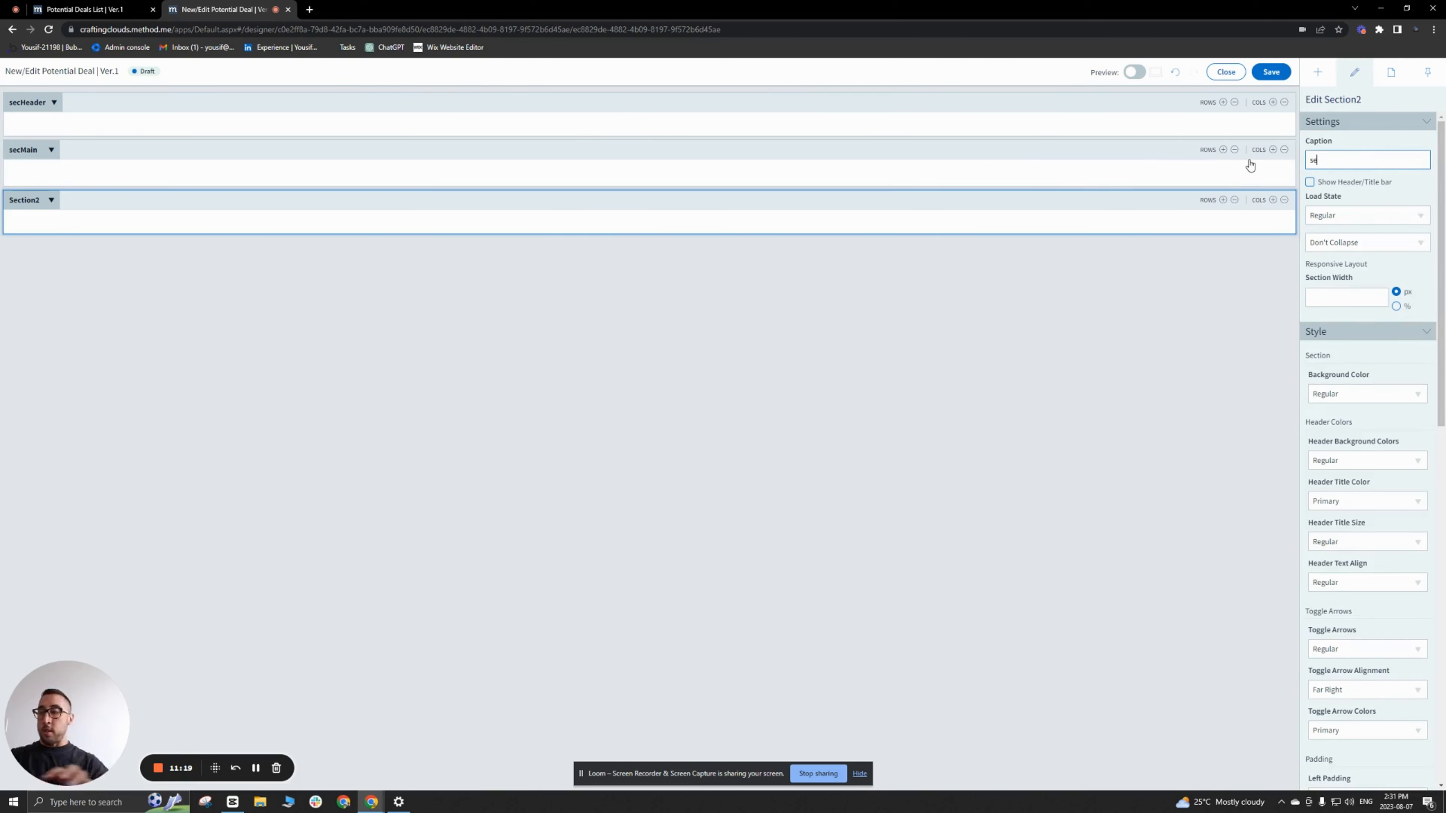
text(cFooter)
Step: Add a fourth section below secFooter and caption it secHidden
click(1309, 74)
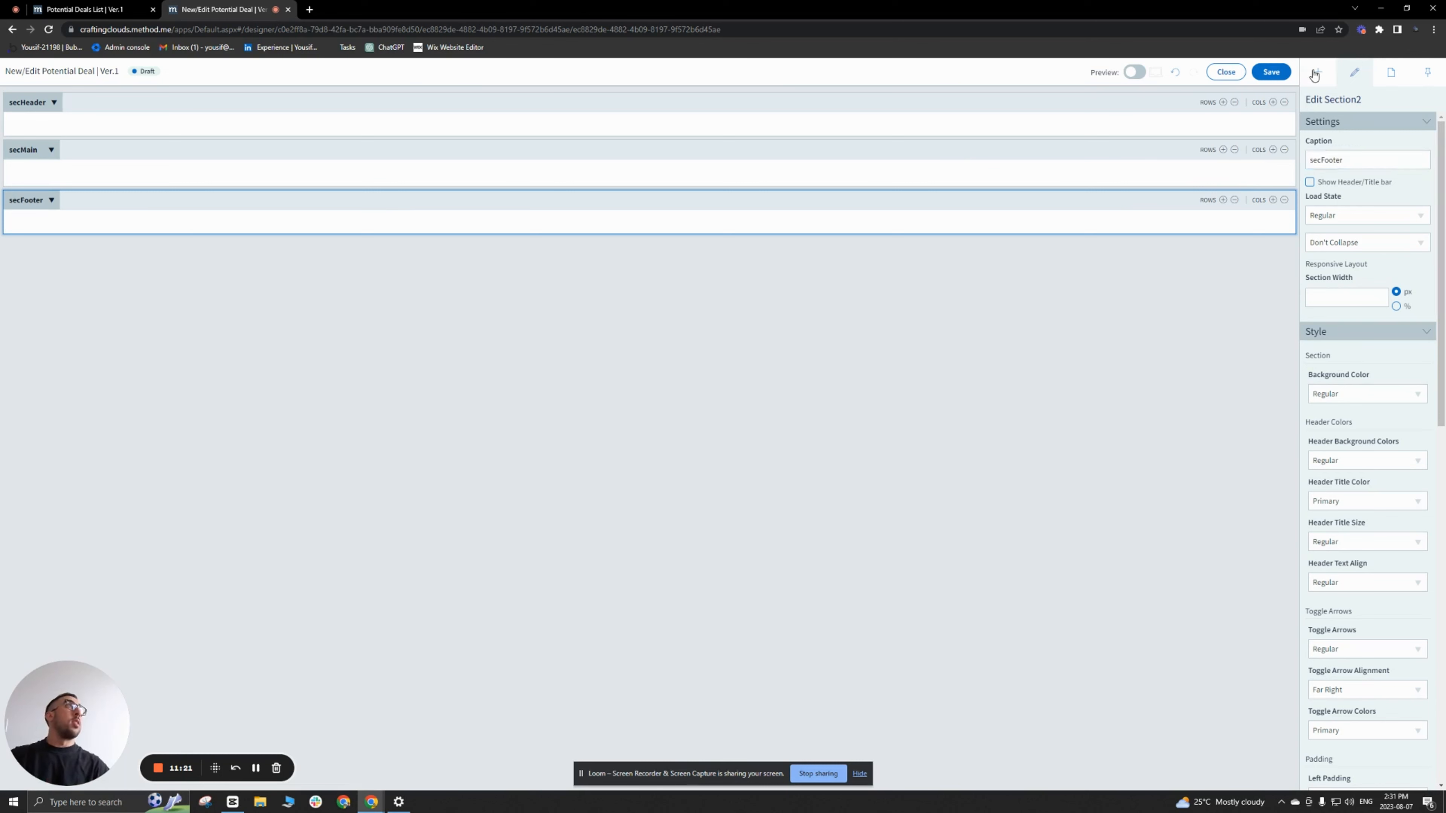
drag(1326, 162, 692, 266)
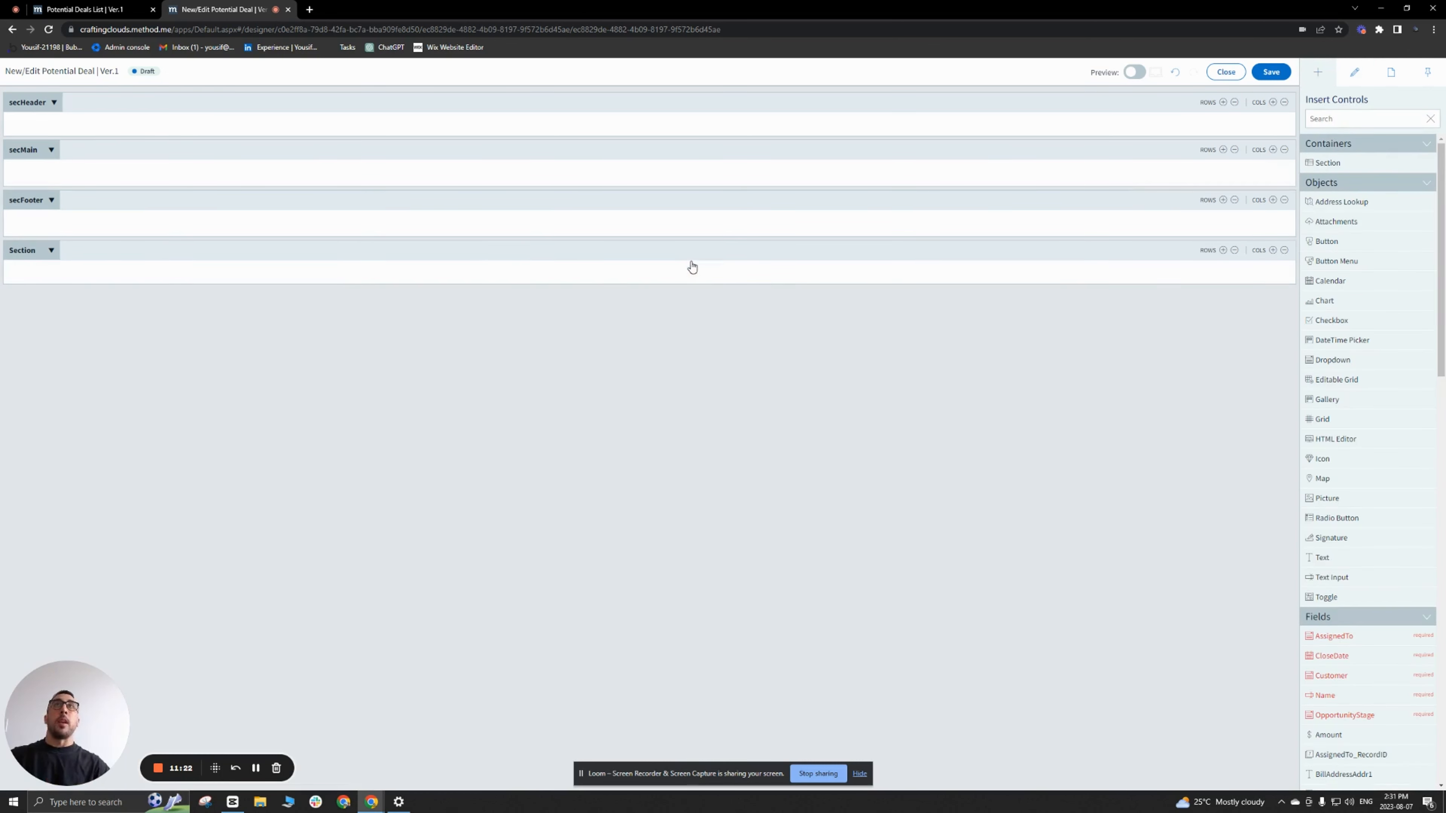
click(286, 251)
double_click(1367, 164)
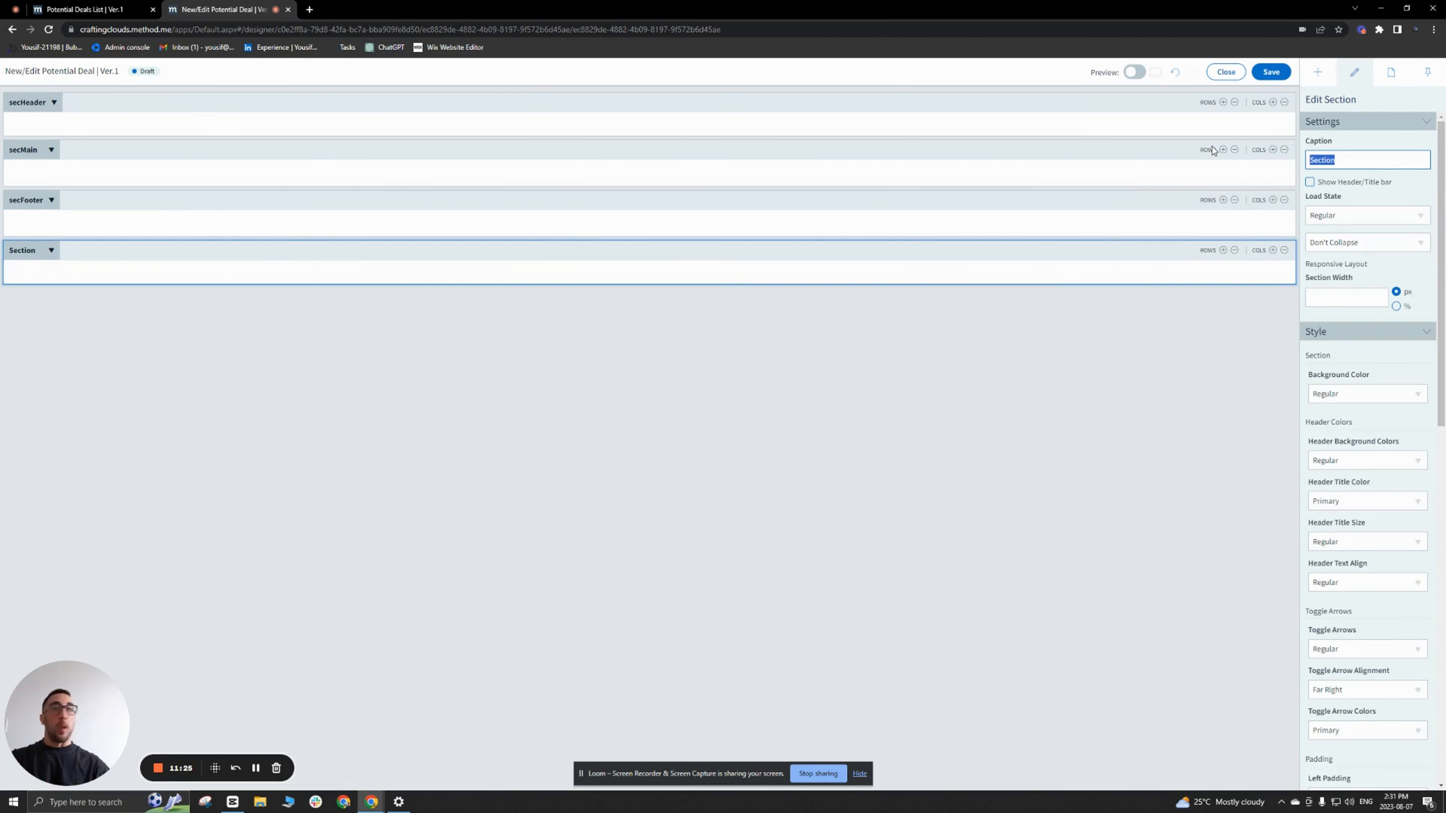
text(secHidde)
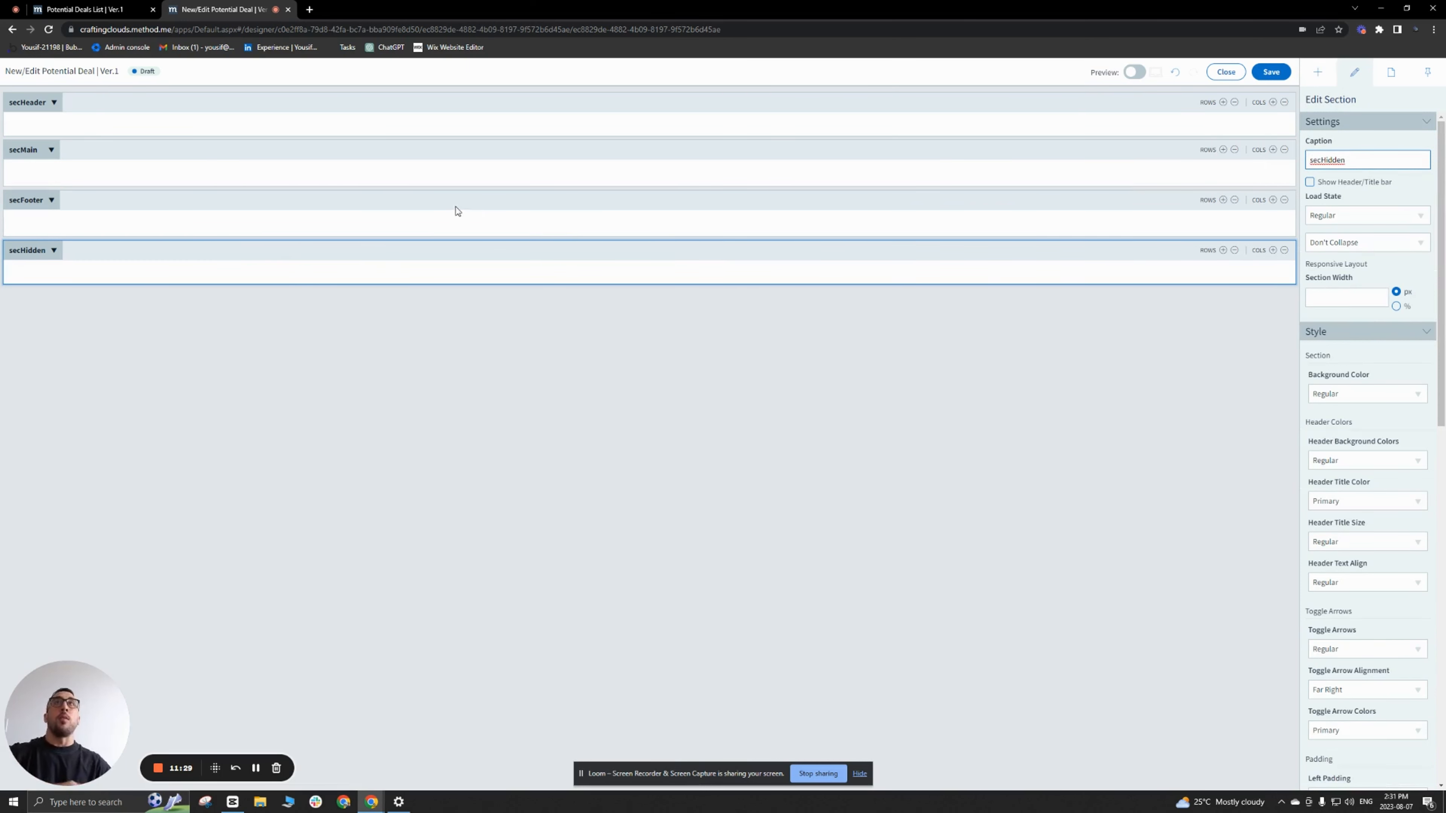
Step: Add one row and one column to the secHeader section
click(127, 106)
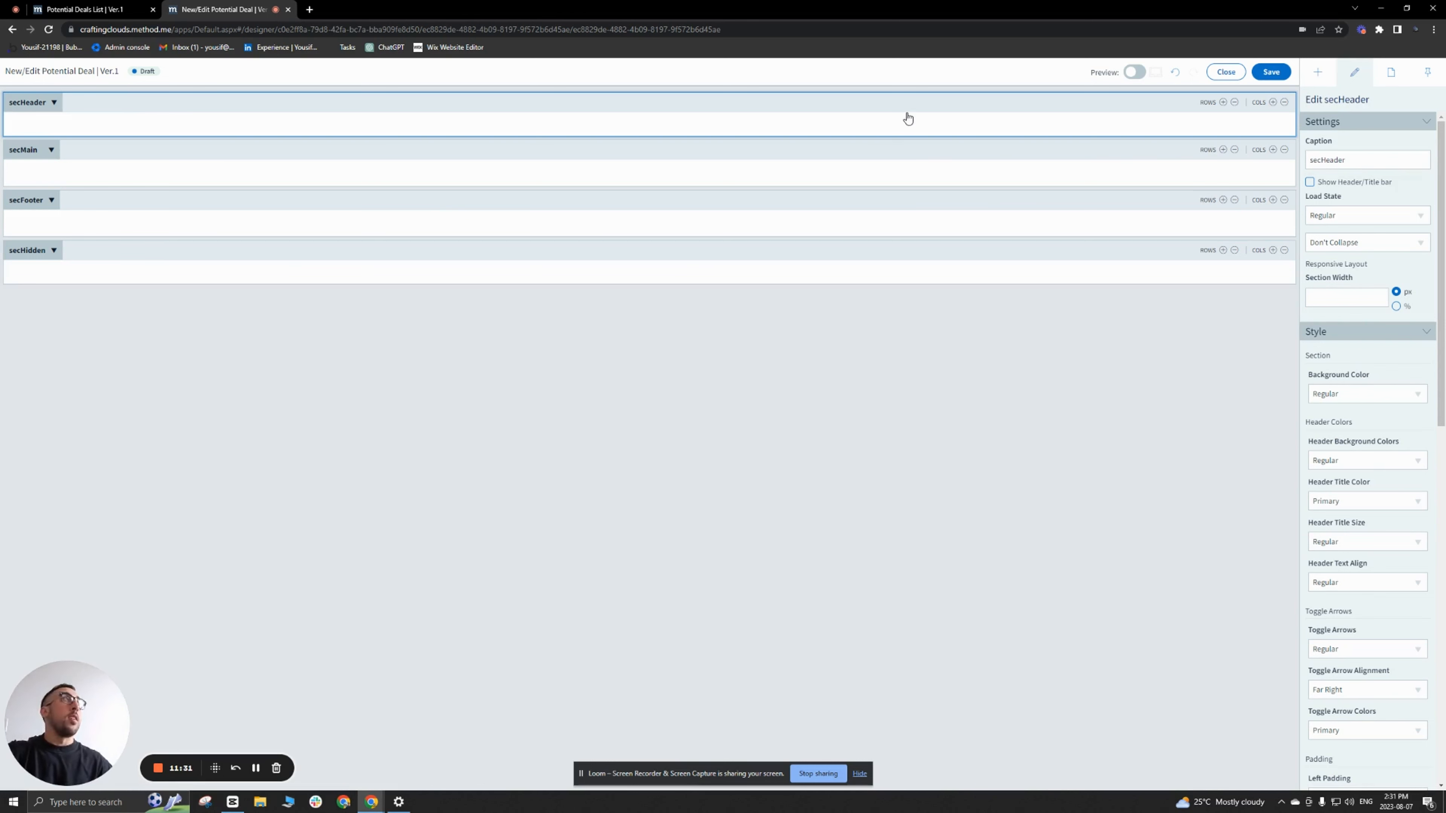
click(1223, 104)
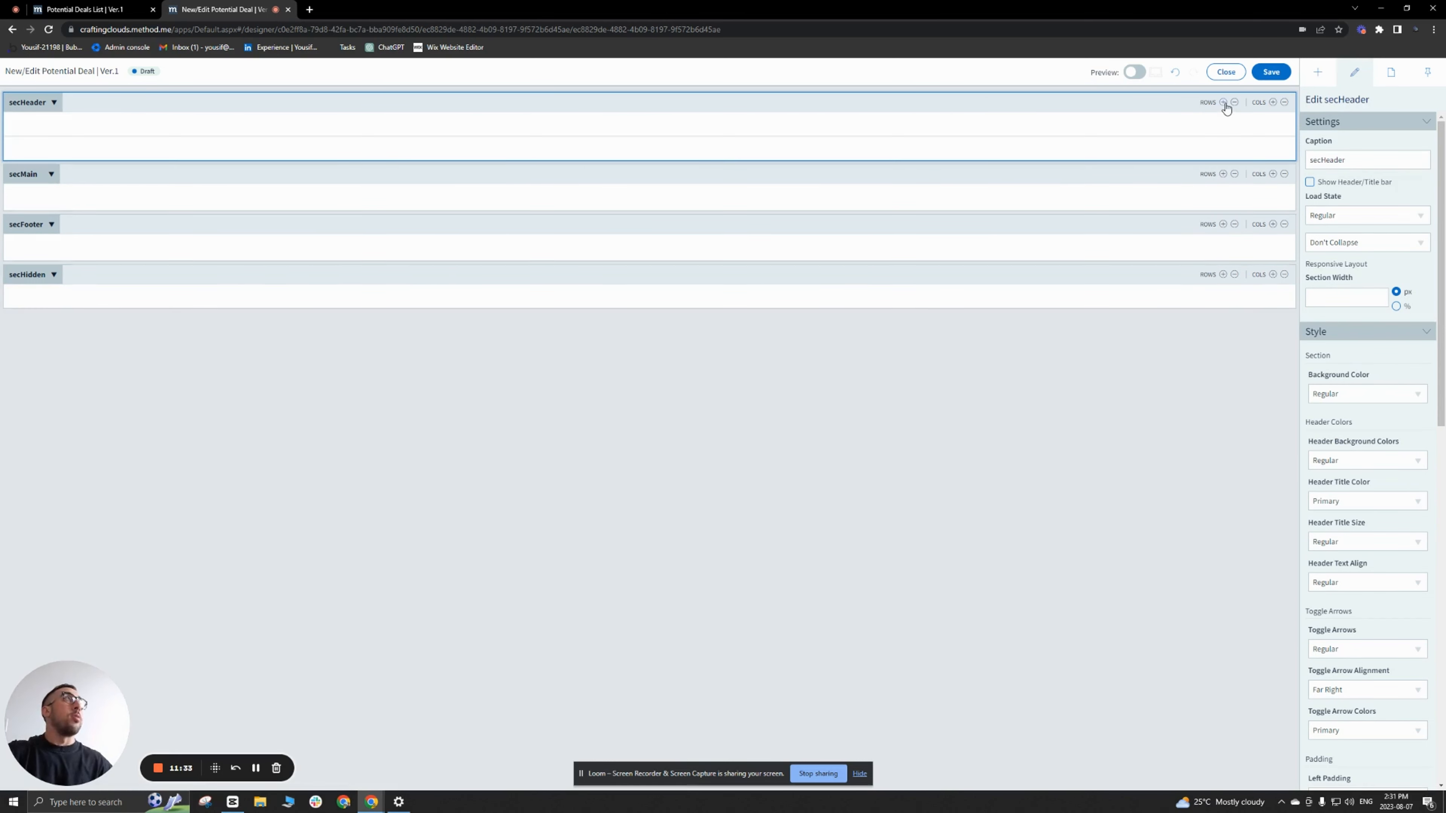
click(1273, 103)
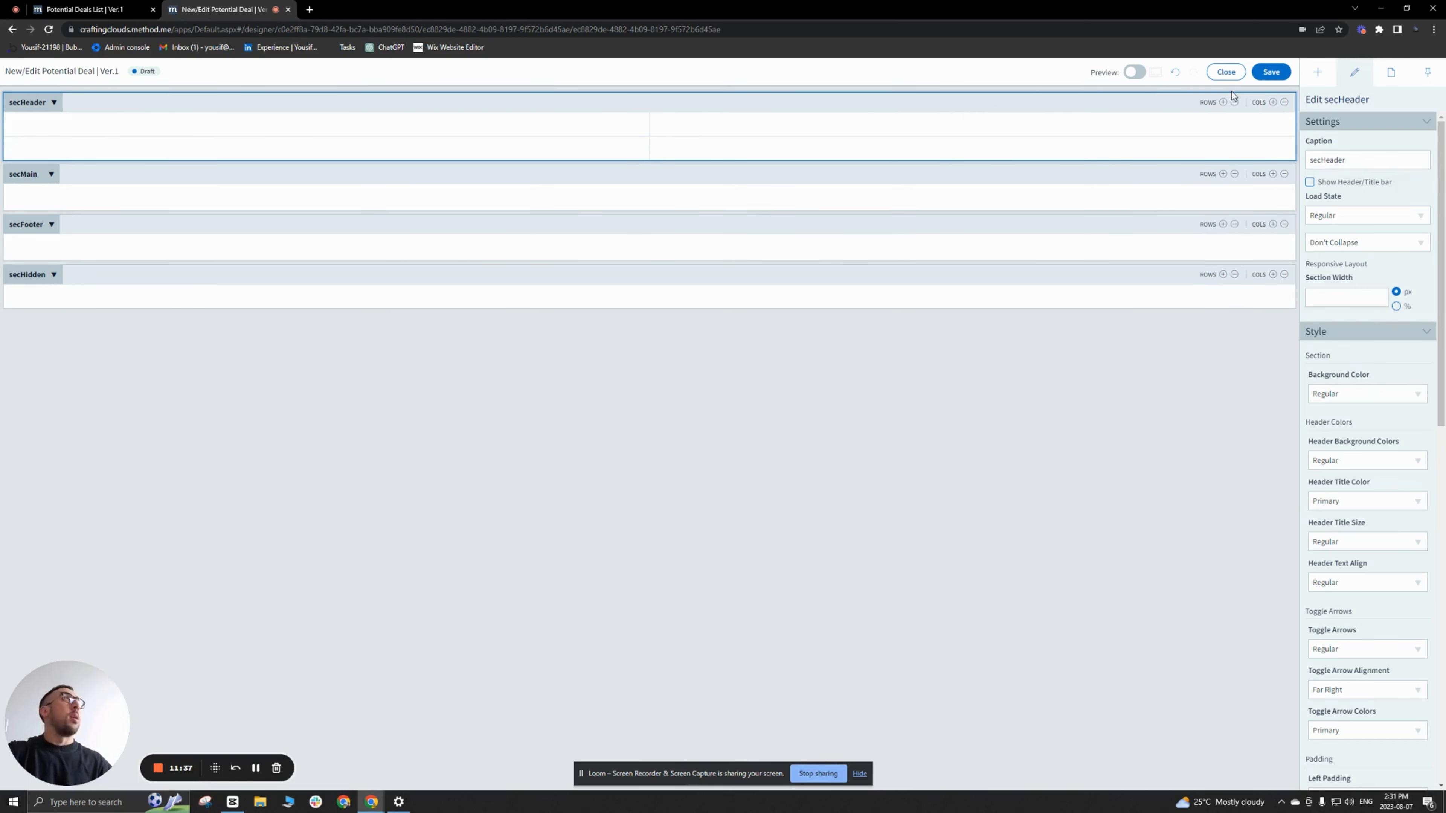
Step: Insert a text object in the first cell of secHeader's second row with the text "Potential Deal"
click(1324, 75)
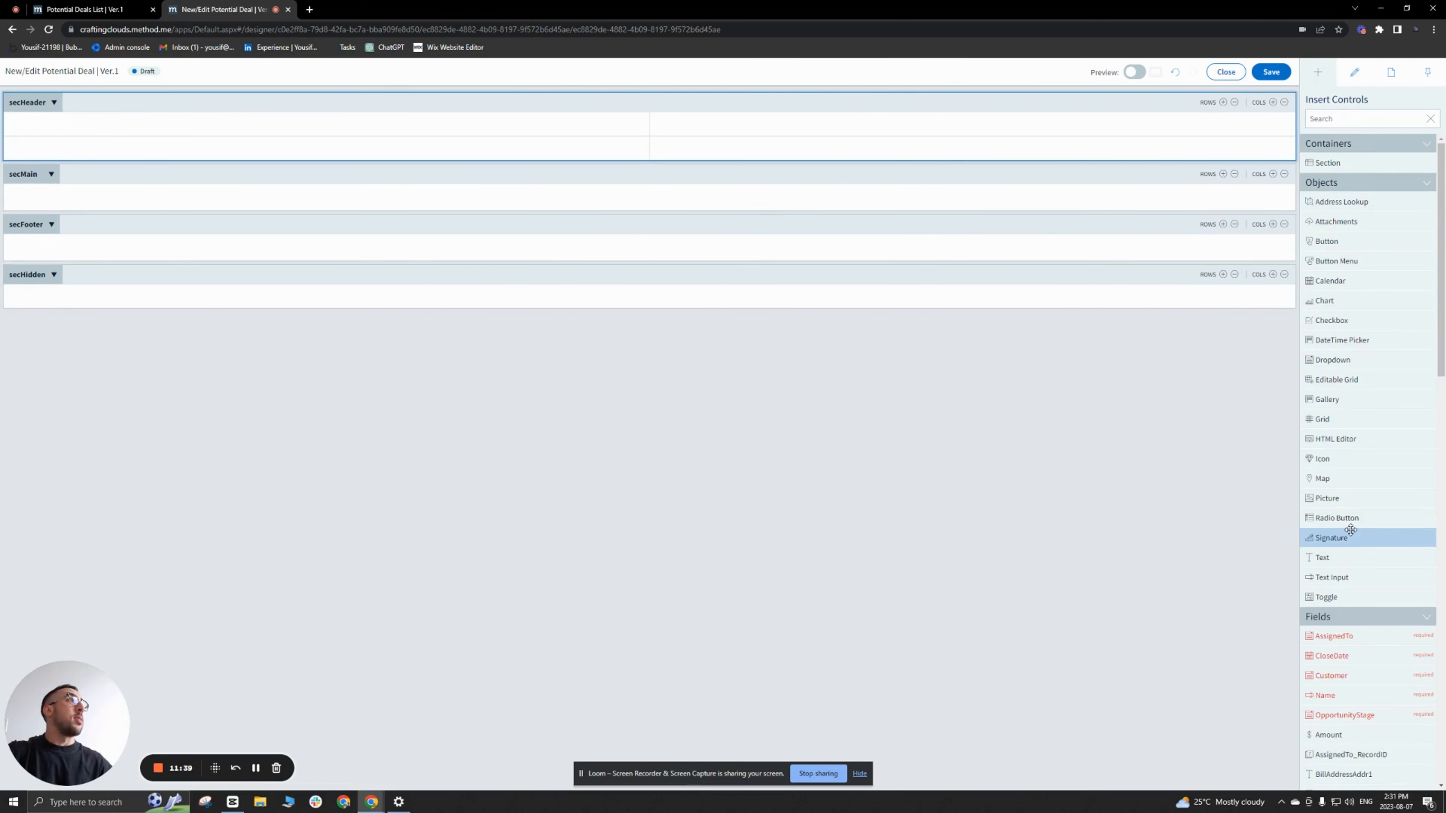
drag(1352, 557, 433, 151)
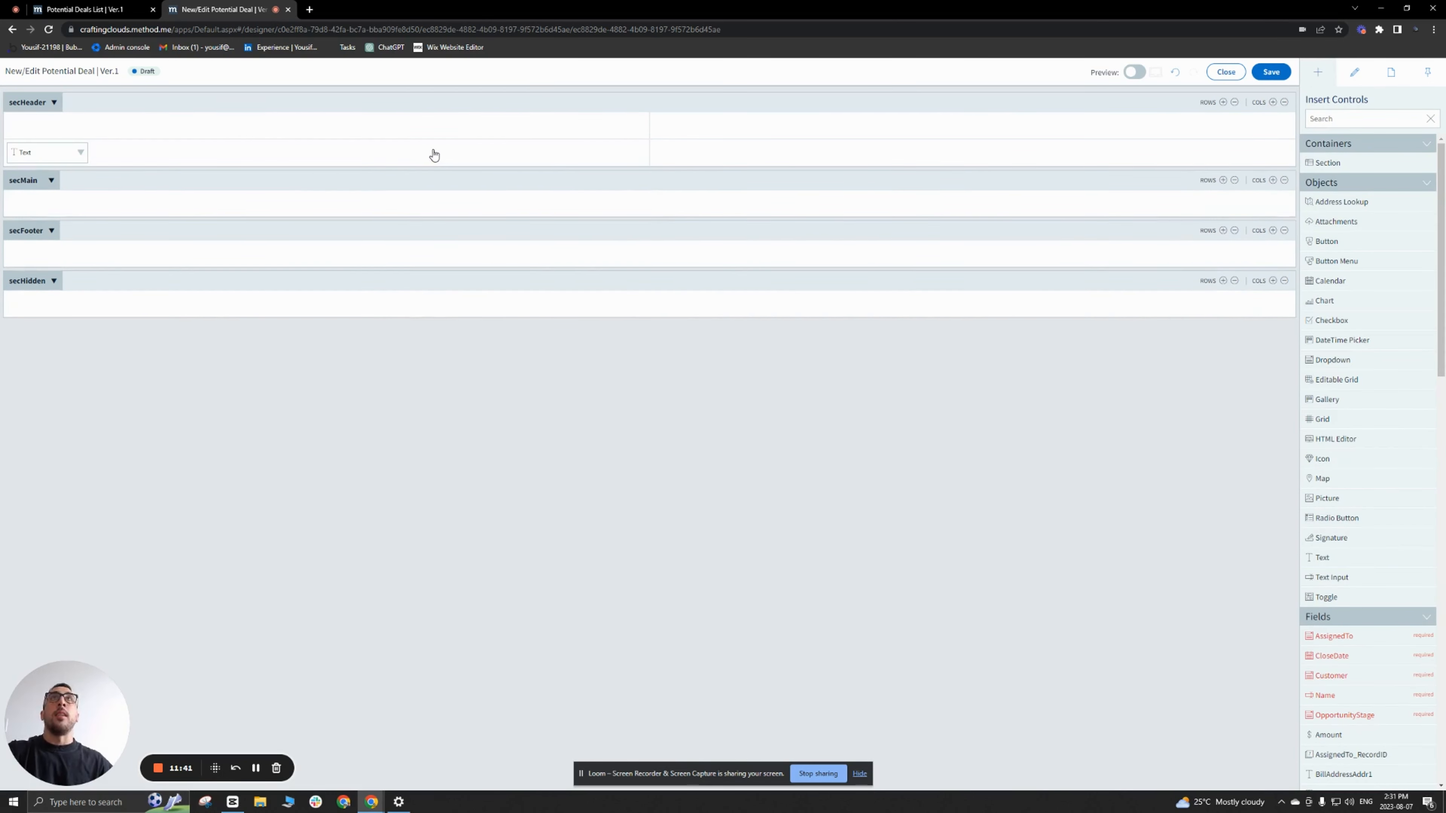
click(57, 146)
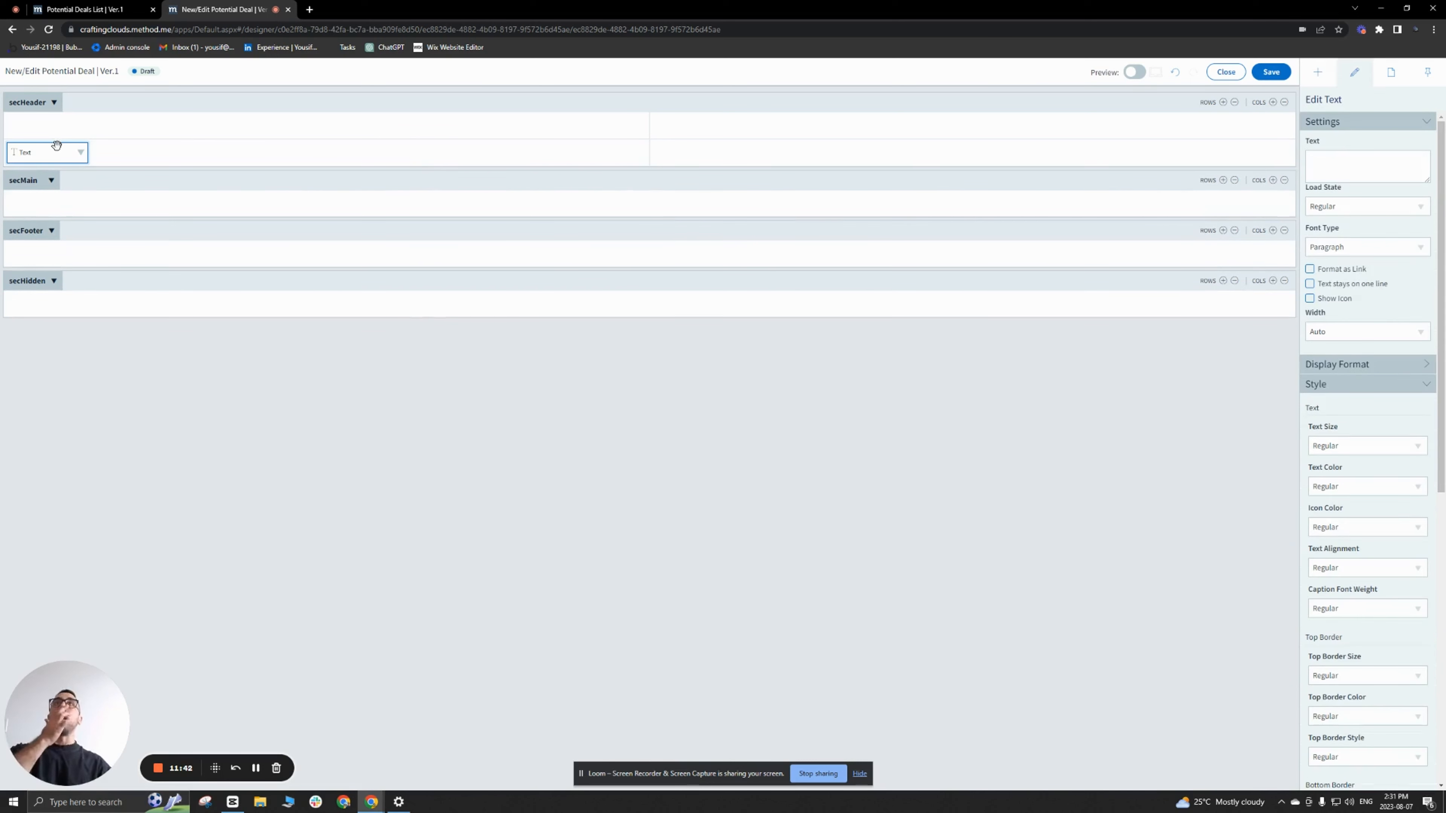
click(1366, 167)
text(New)
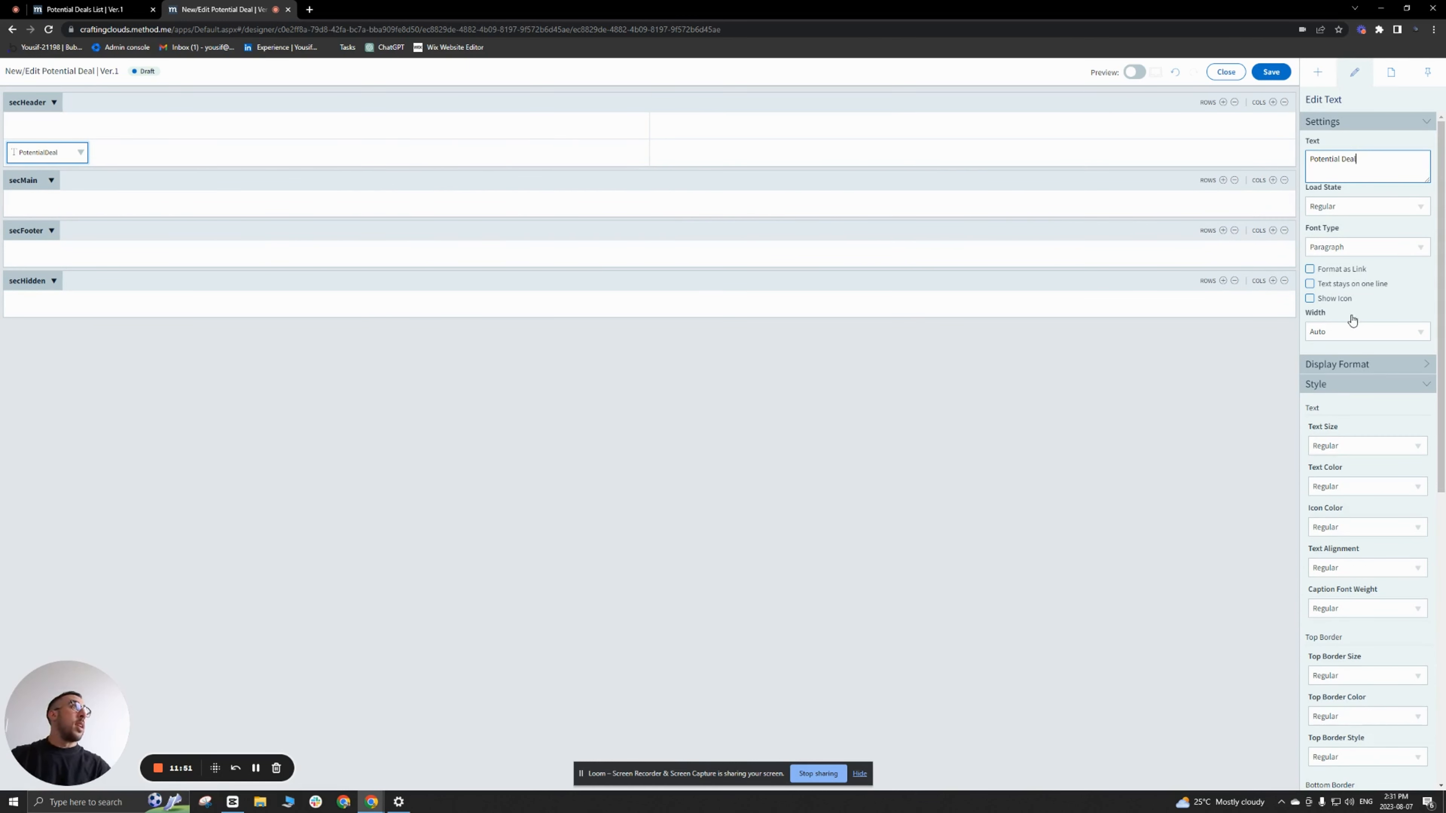
Step: Show an icon on the Potential Deal text and set its button icon to Sales Pipleline
click(1309, 298)
click(1368, 331)
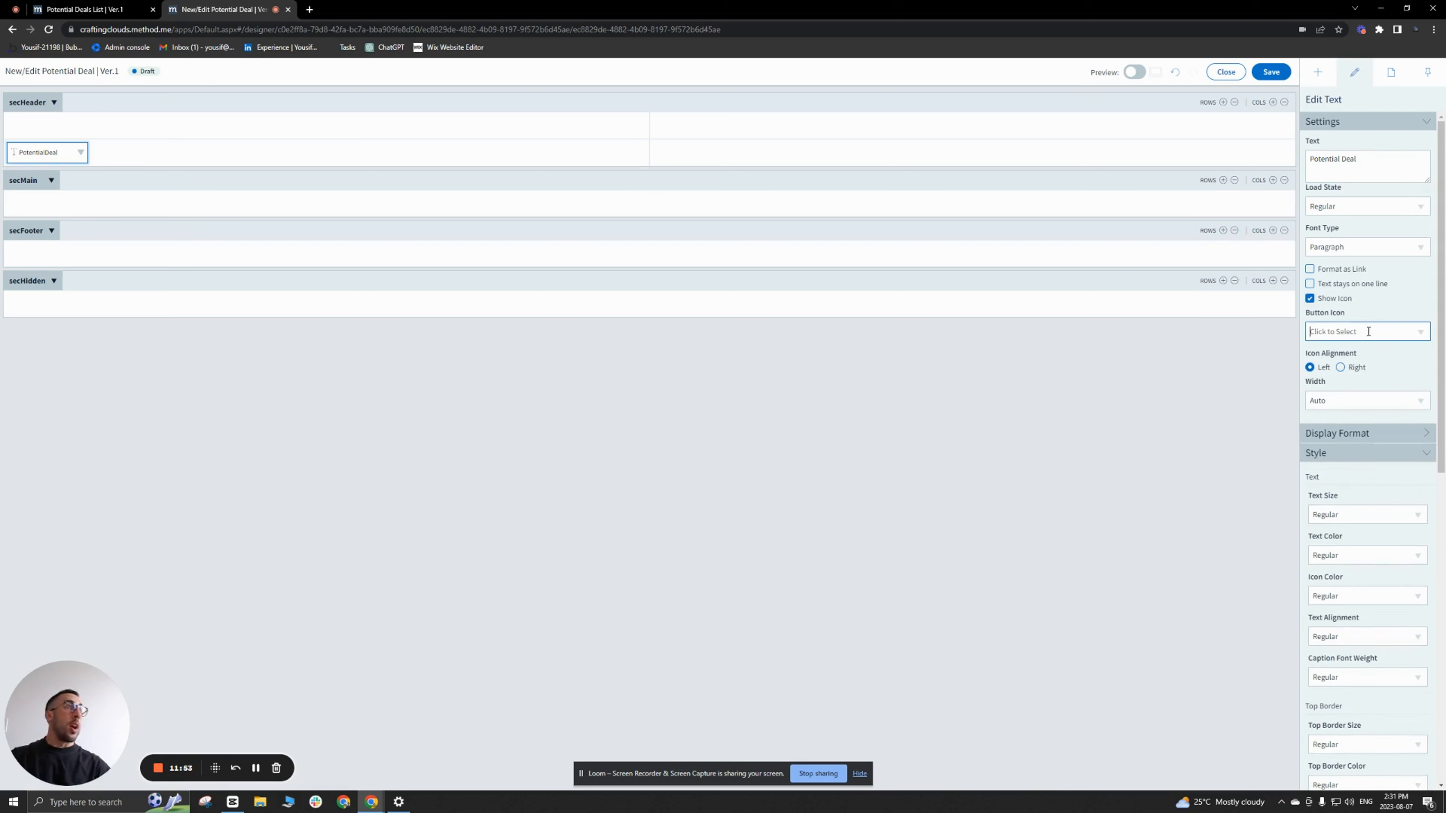
text(sales)
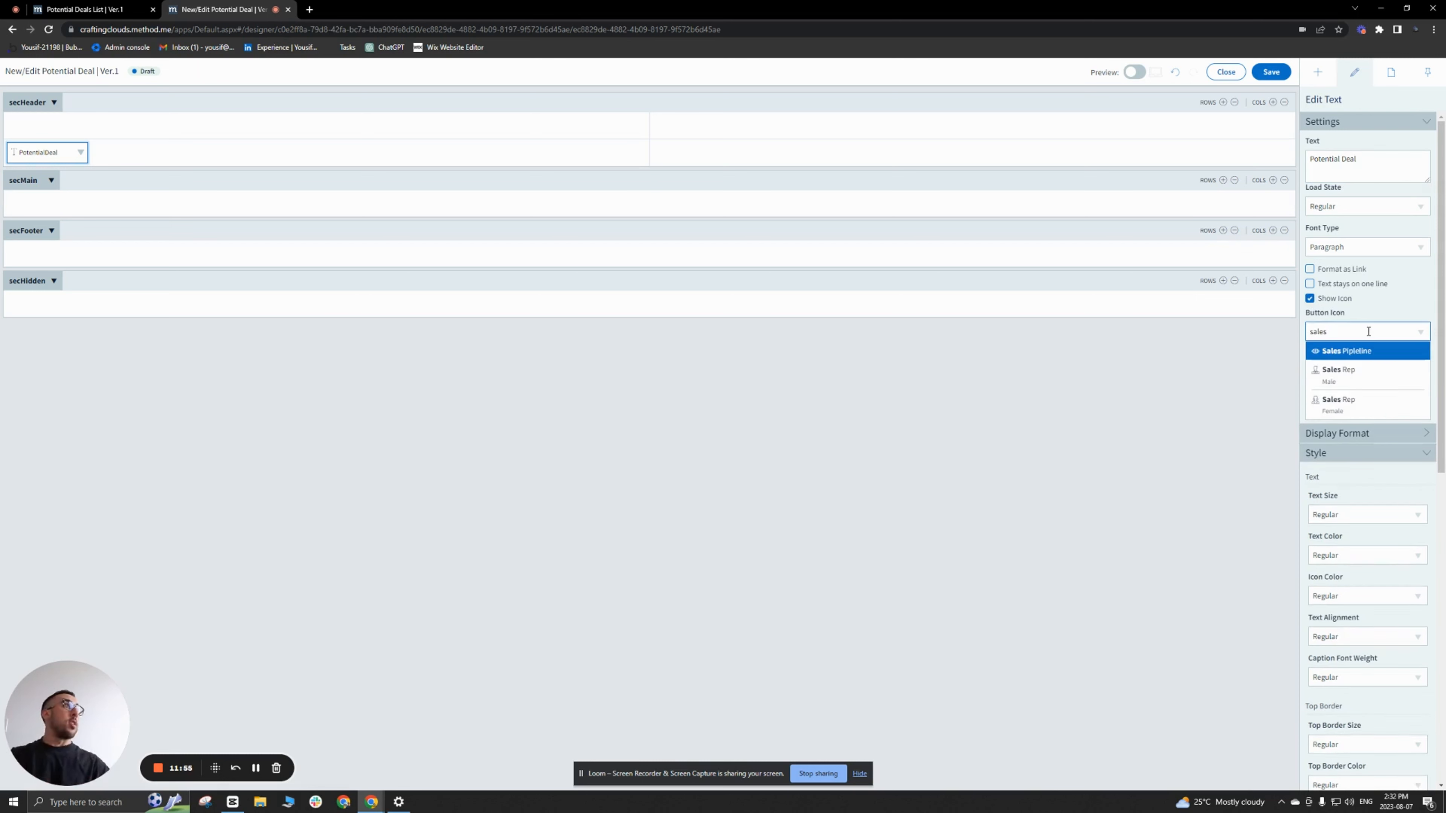
click(1366, 351)
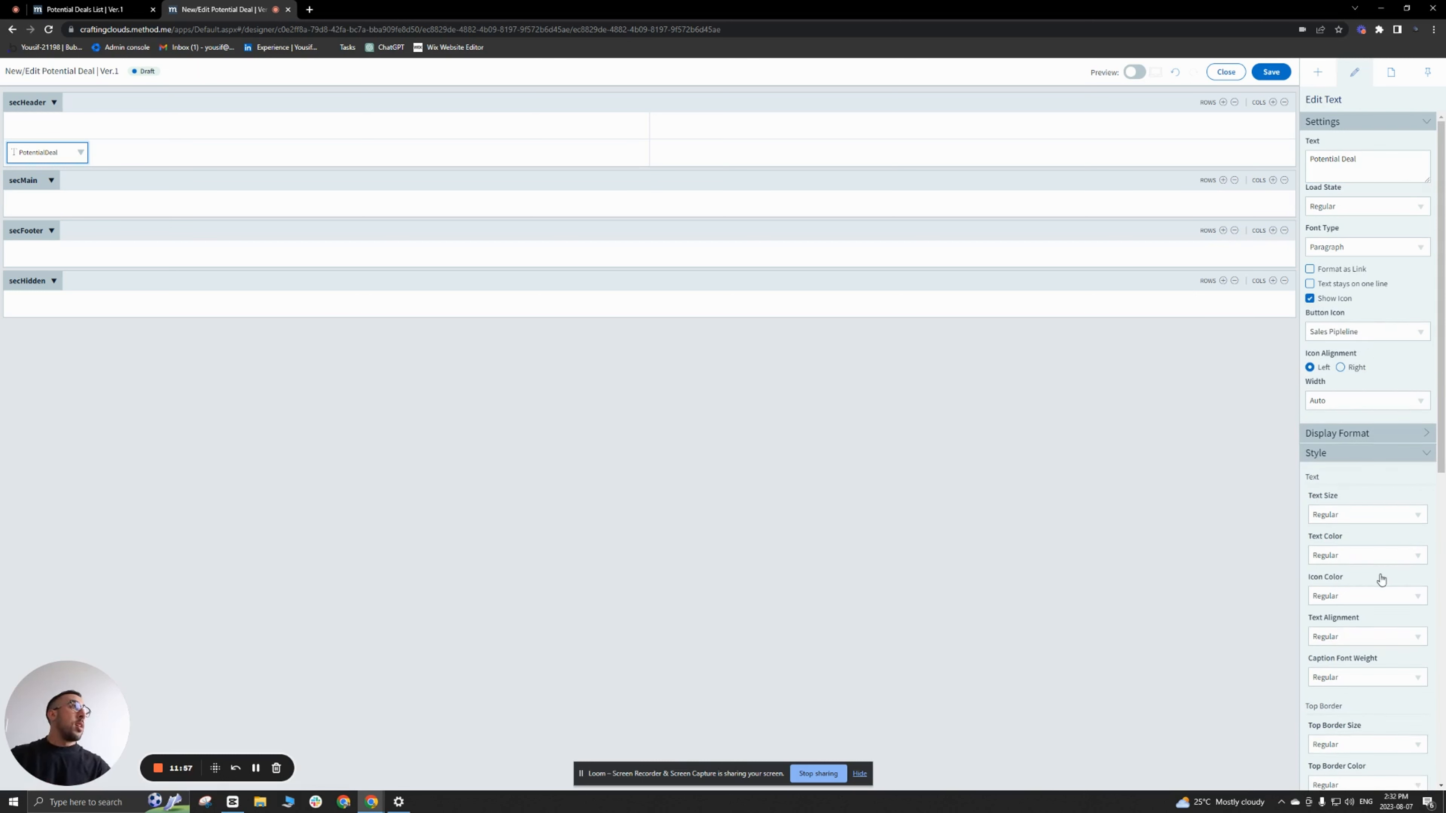
Step: Set the Potential Deal text's font type to Title and save the screen
scroll(1381, 579, down, 1)
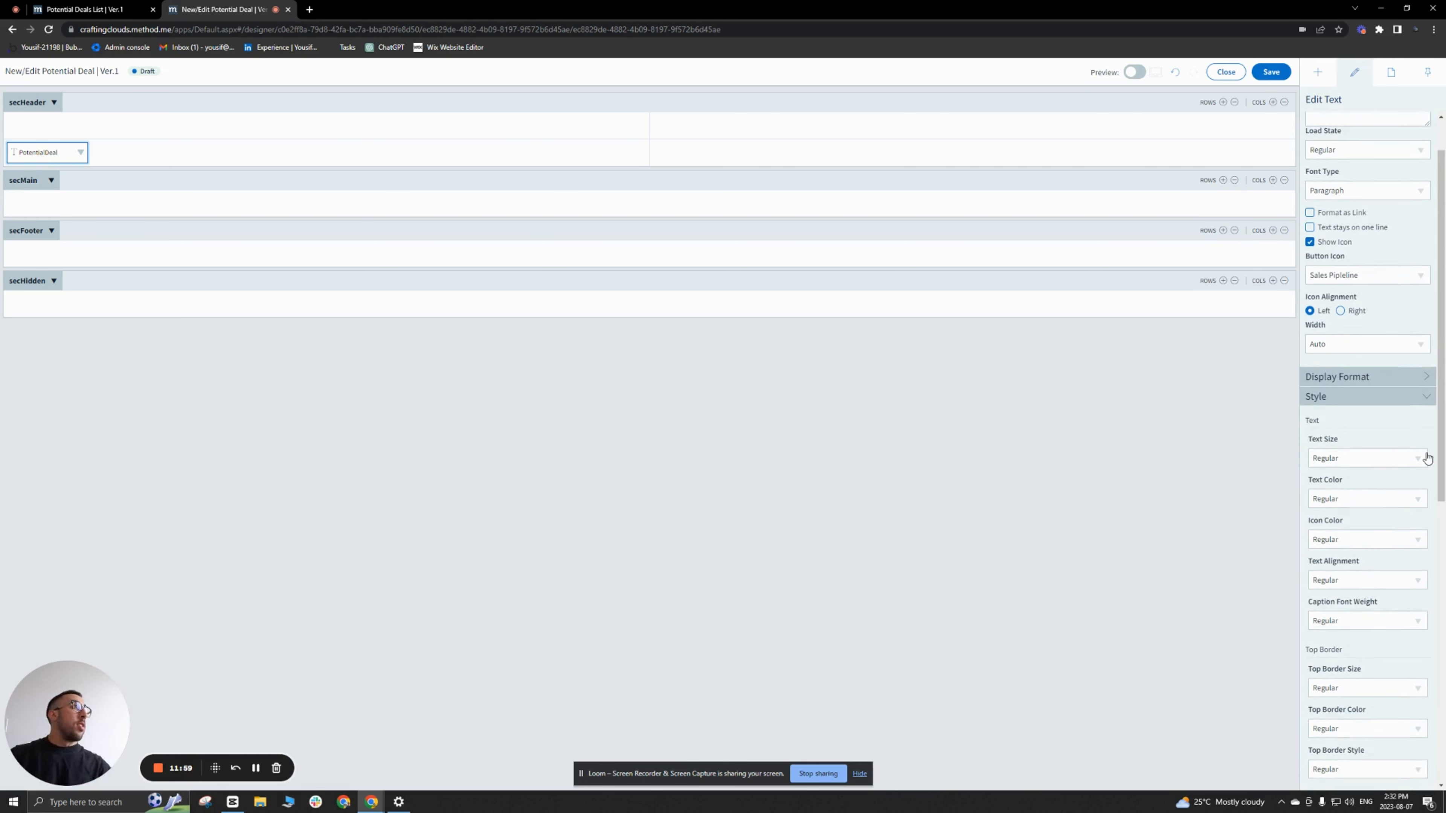
scroll(1383, 398, up, 1)
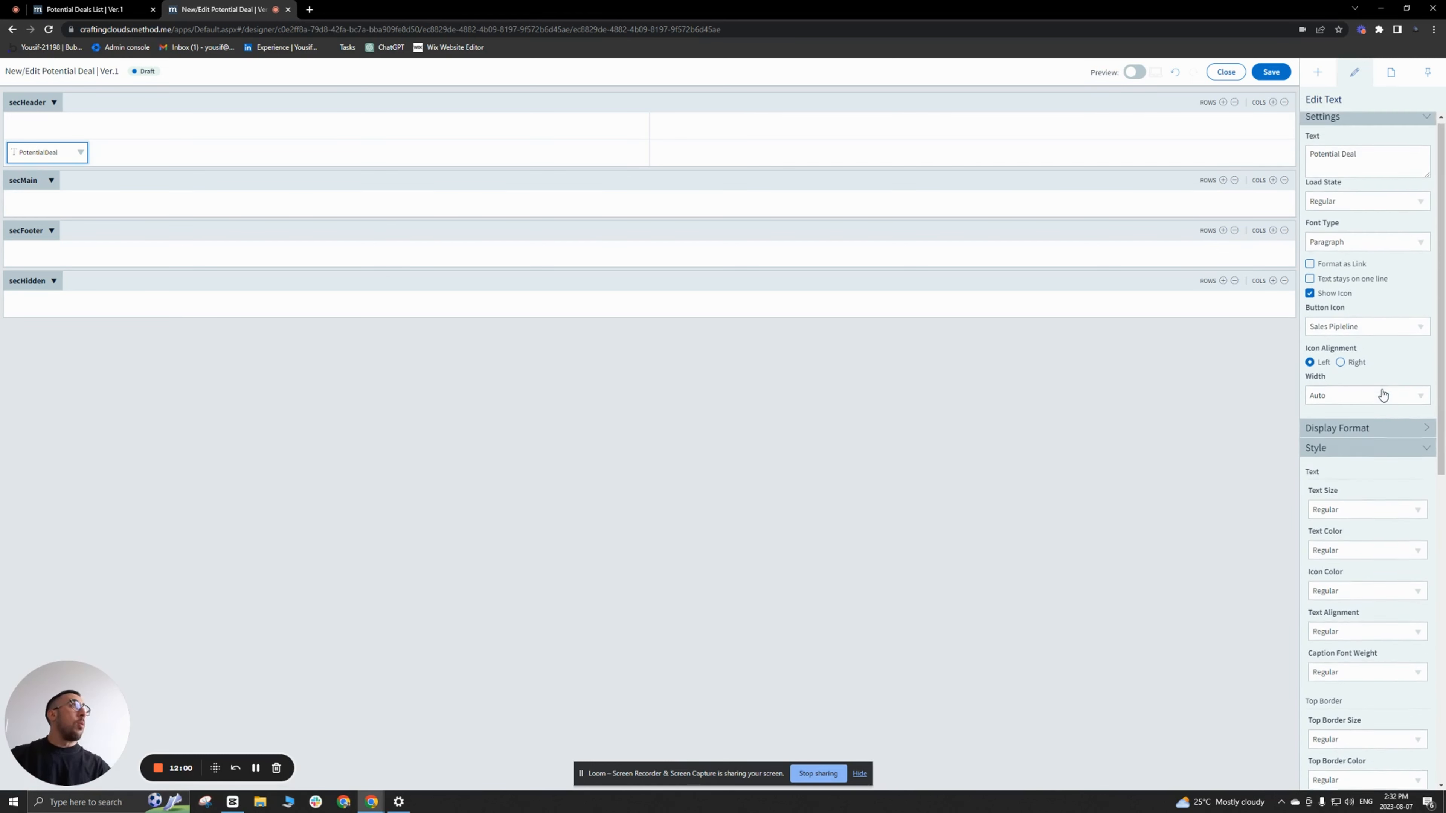
click(1423, 253)
click(1371, 273)
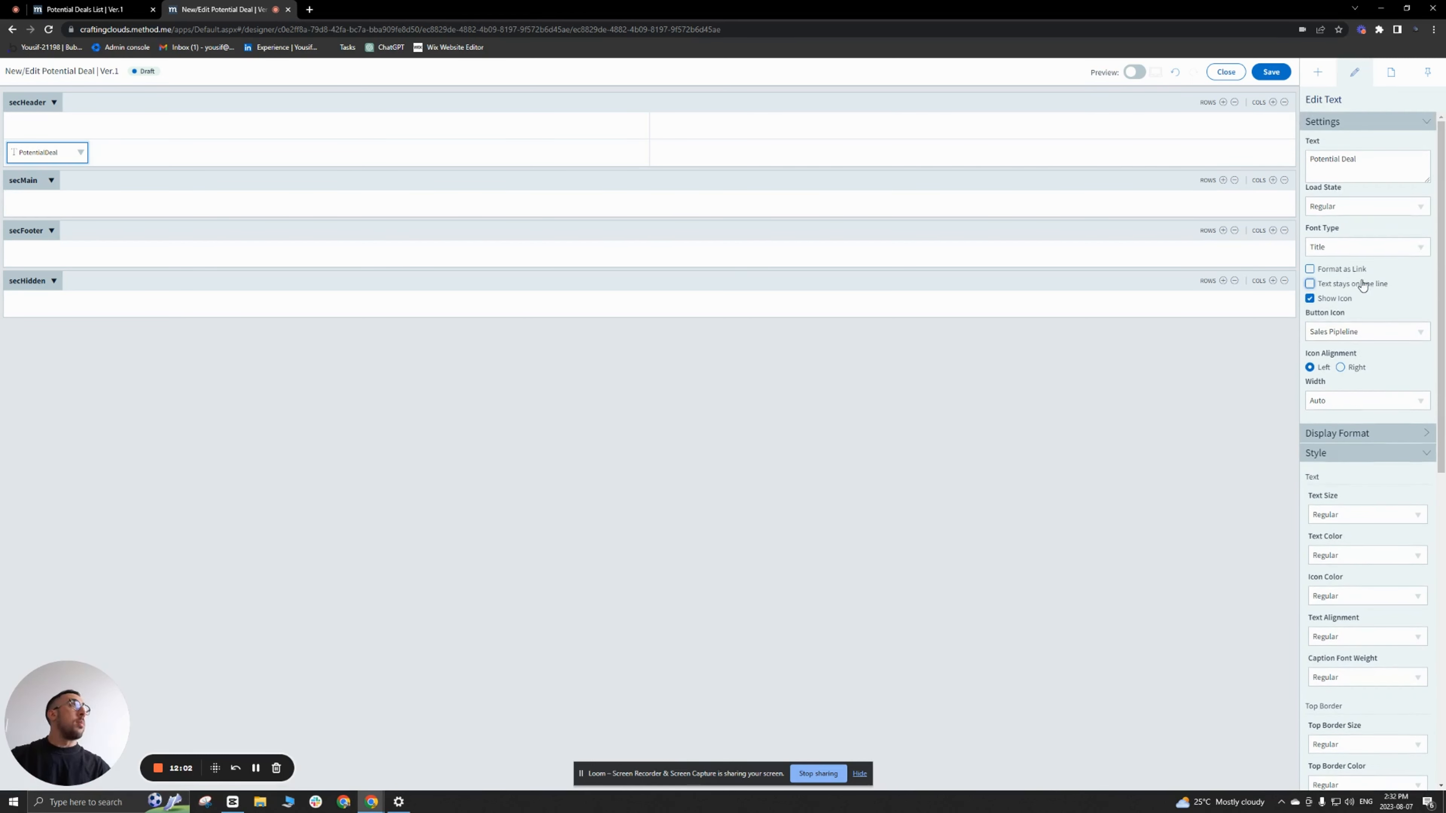
click(536, 163)
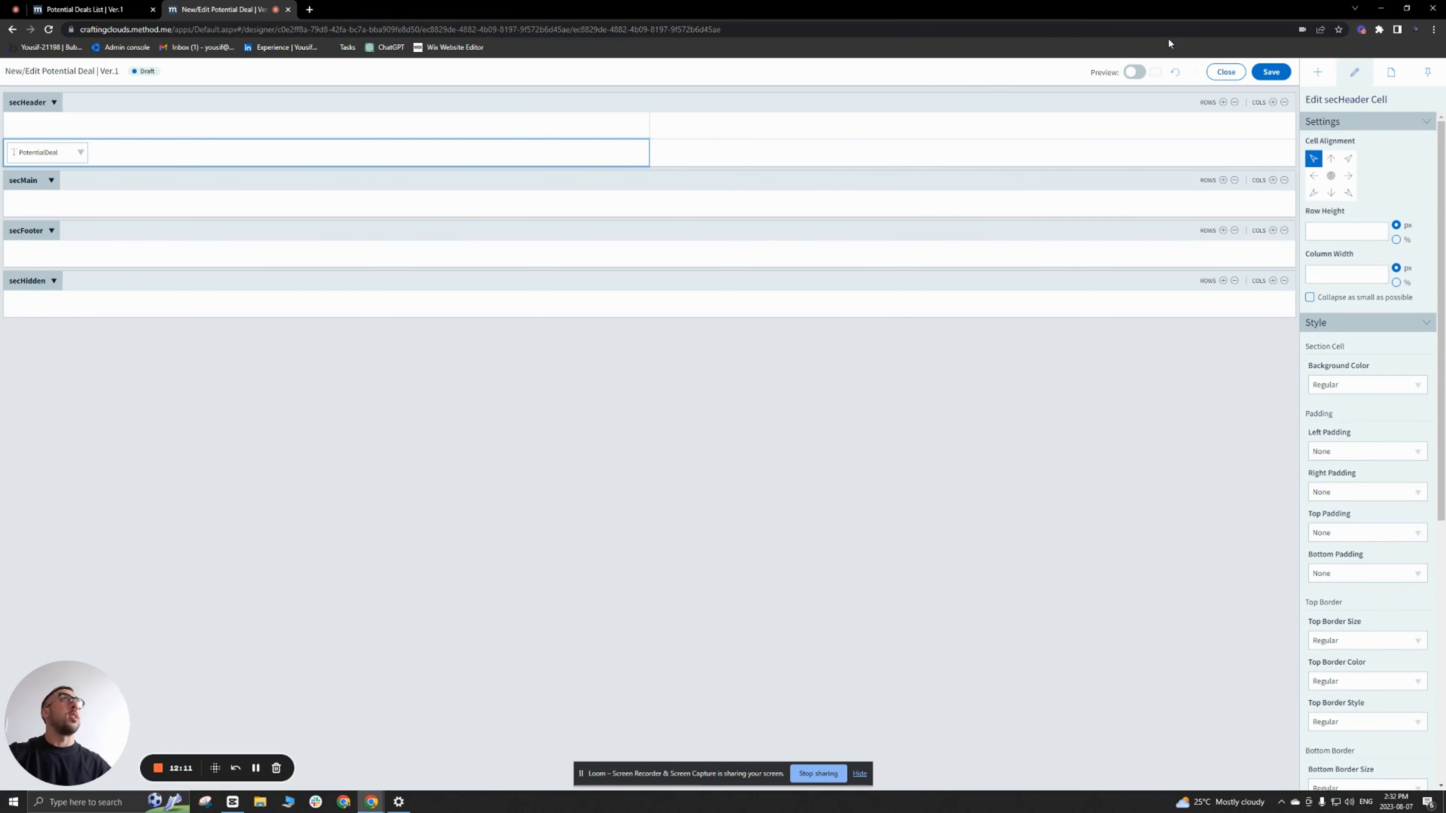
click(1271, 71)
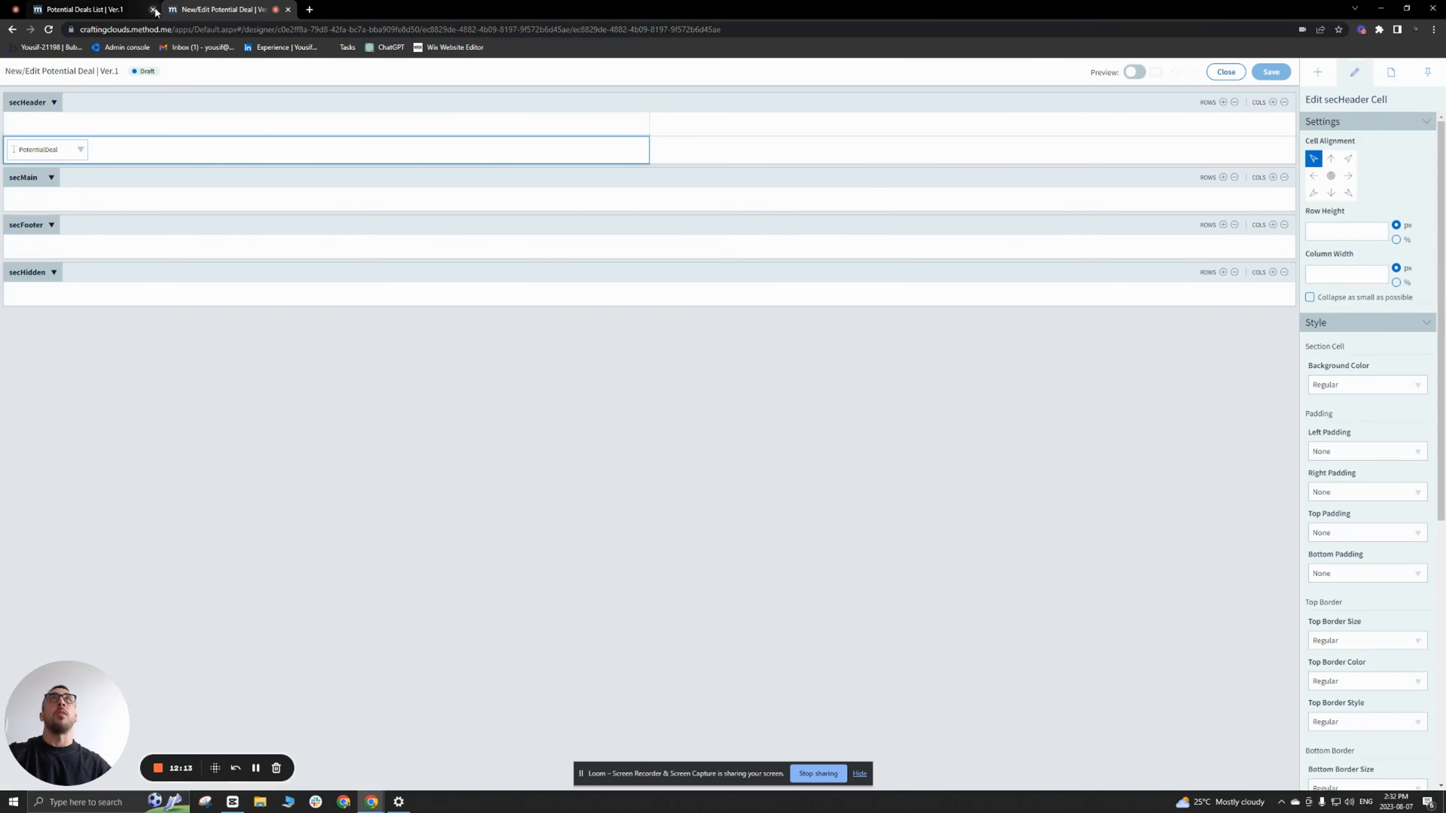
Step: Duplicate the New/Edit Potential Deal browser tab and open the Potential Deals List screen for customizing in the copy
click(153, 9)
right_click(93, 13)
click(131, 95)
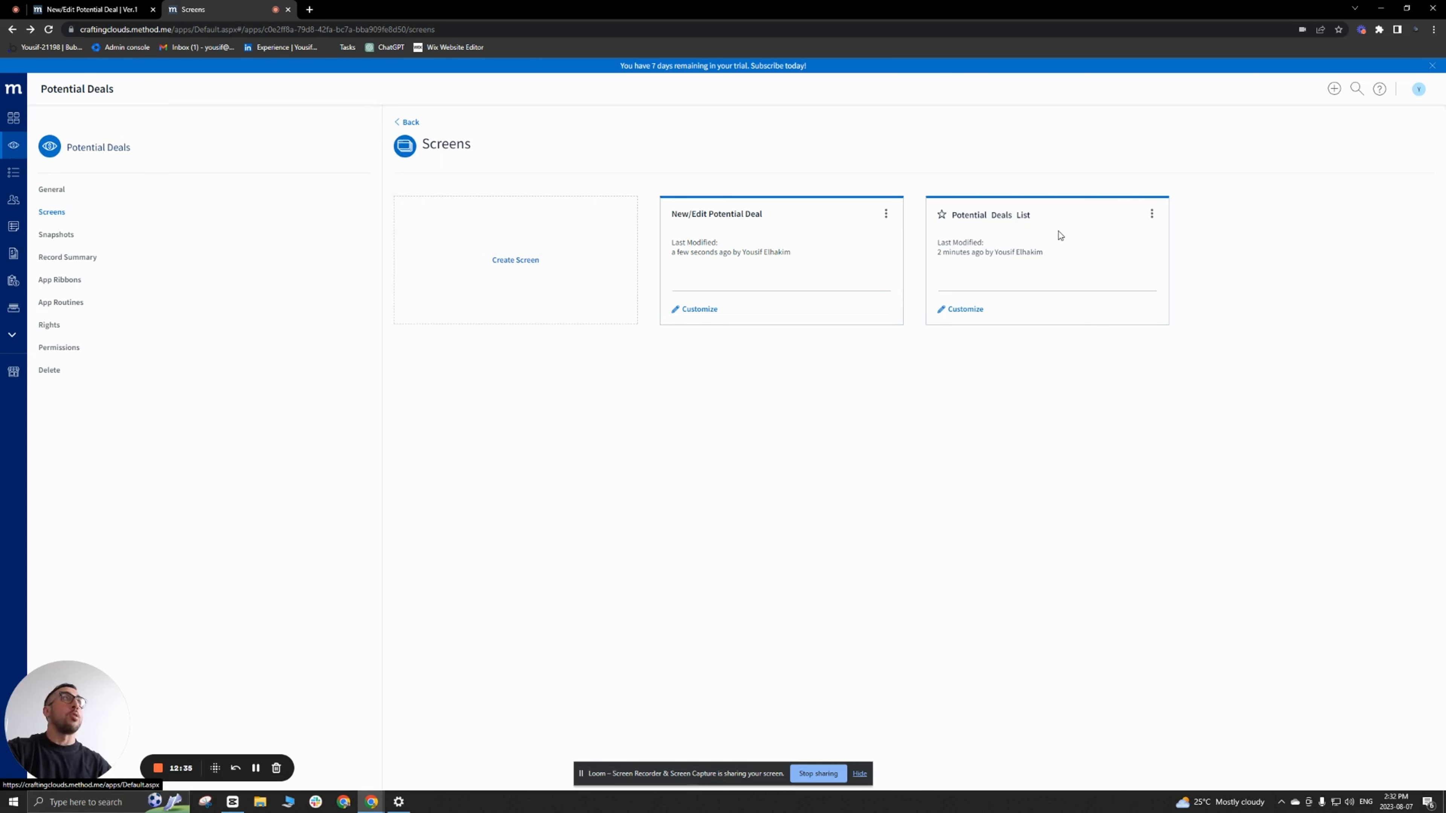
click(974, 309)
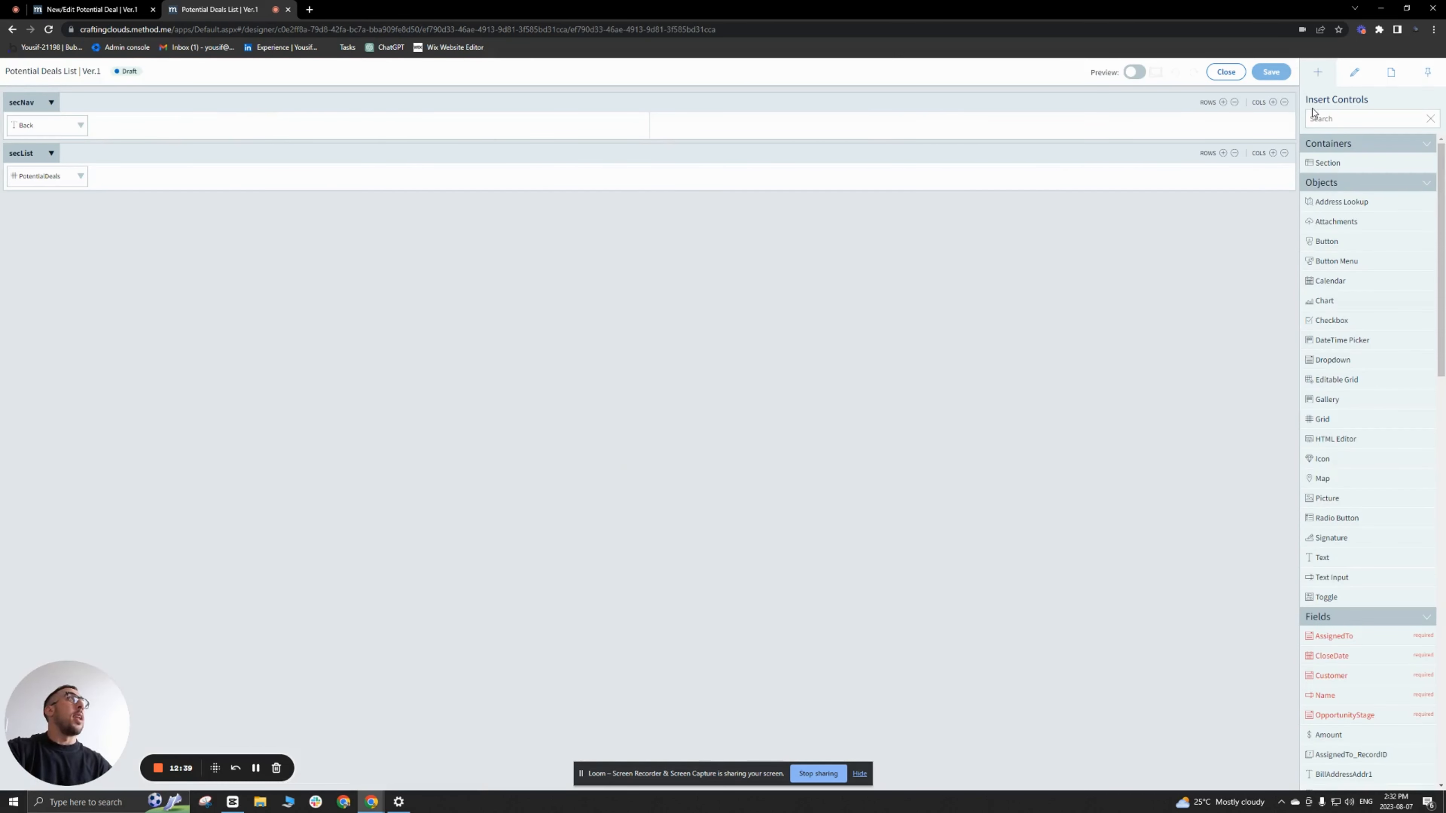
Step: Insert a text object reading "New Potential Deal" in secNav's second cell and align the cell to the top right
drag(1343, 560, 1188, 130)
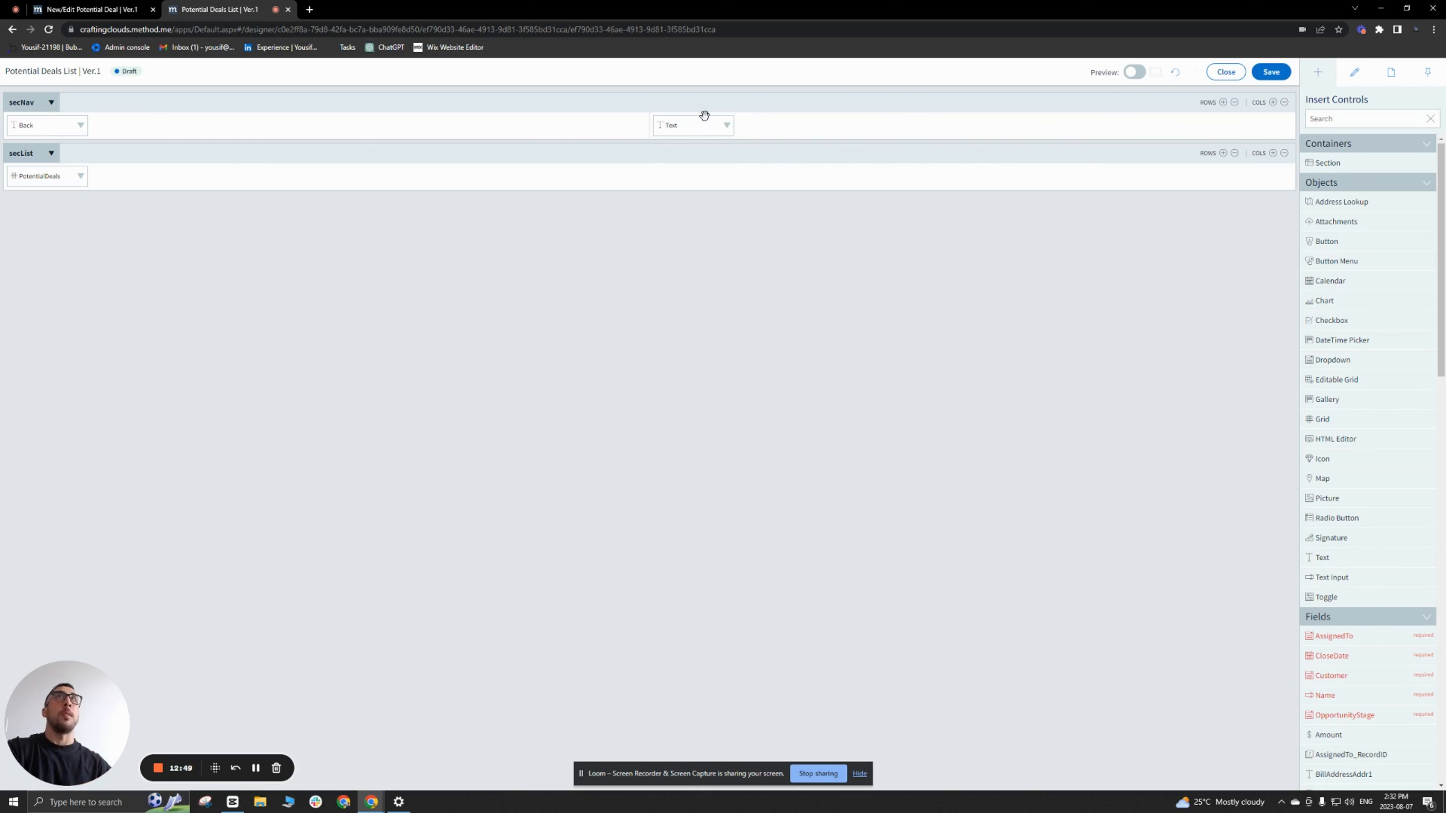
click(681, 126)
click(1379, 172)
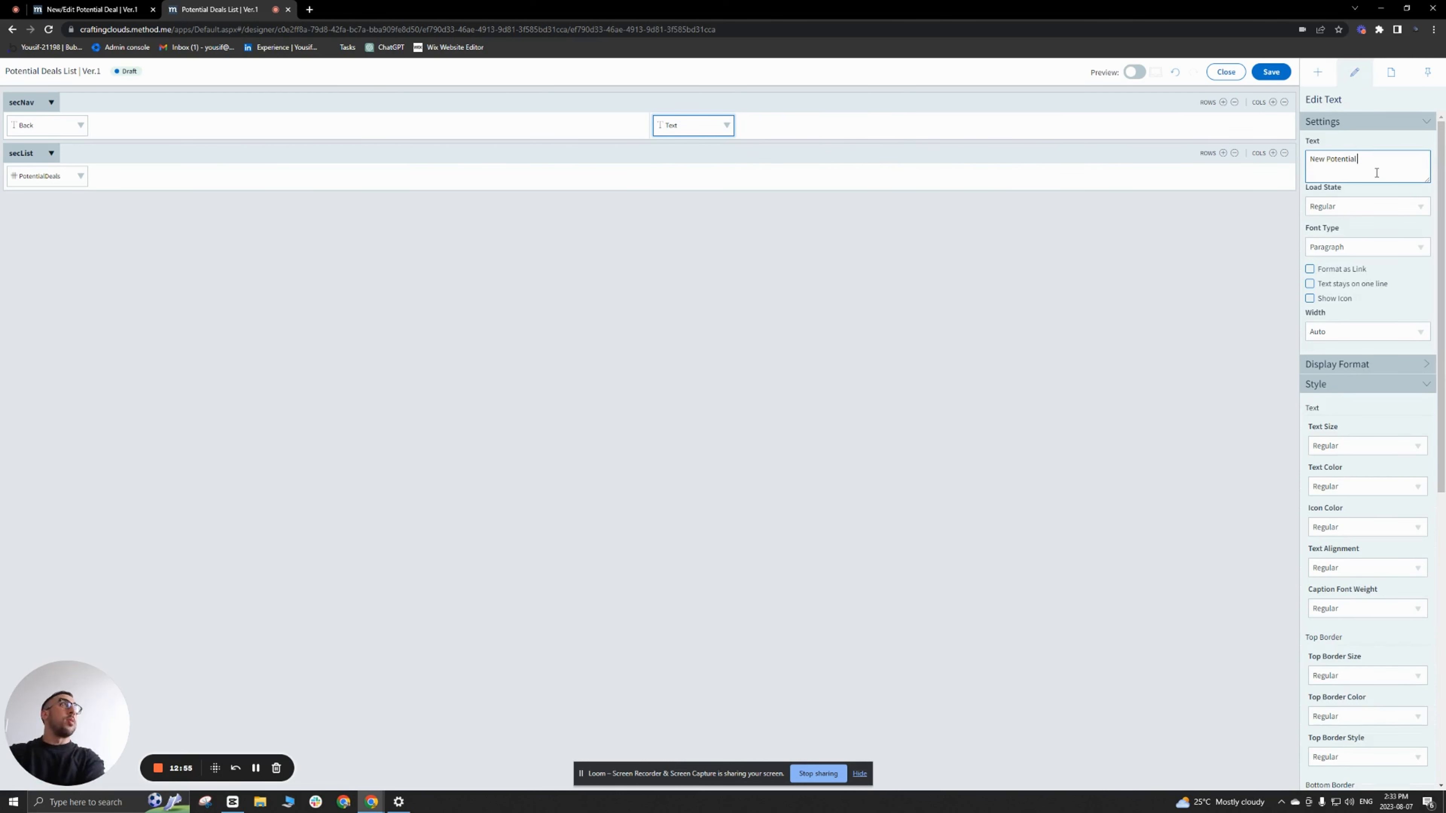
click(1237, 125)
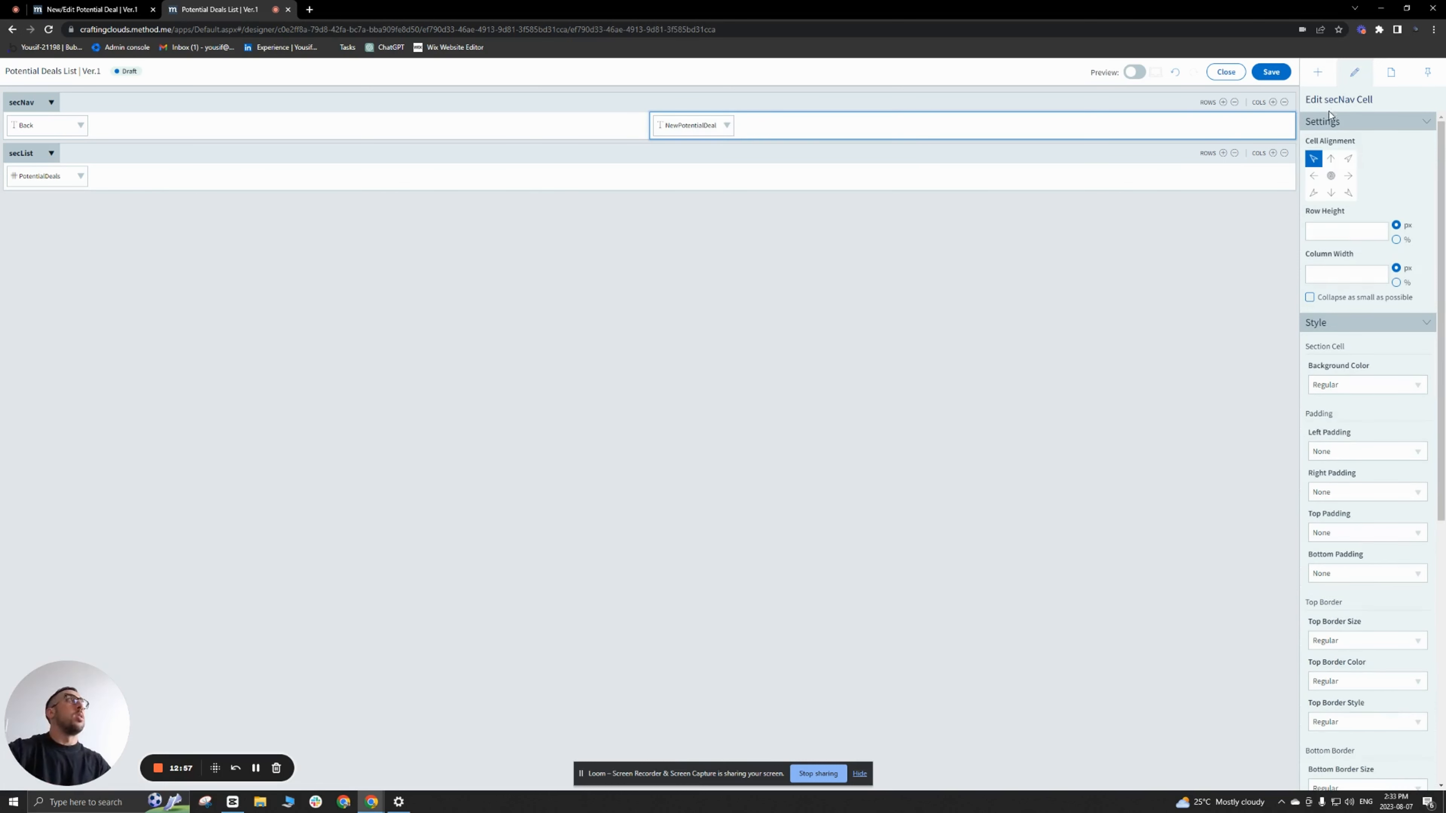
click(1348, 159)
Step: Show an icon on the New Potential Deal text and set its button icon to Circle Plus
click(1241, 130)
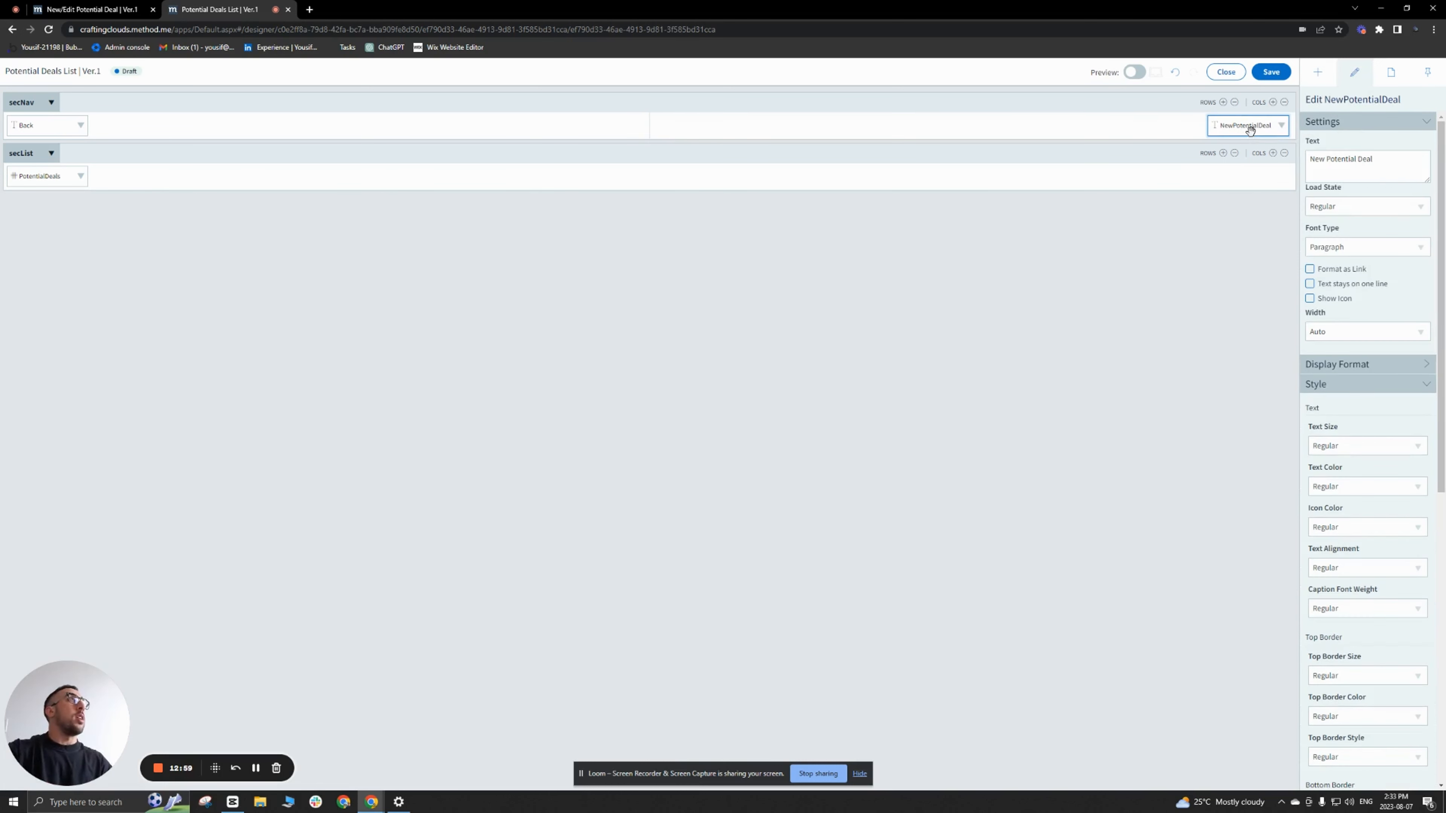
click(1309, 299)
click(1345, 330)
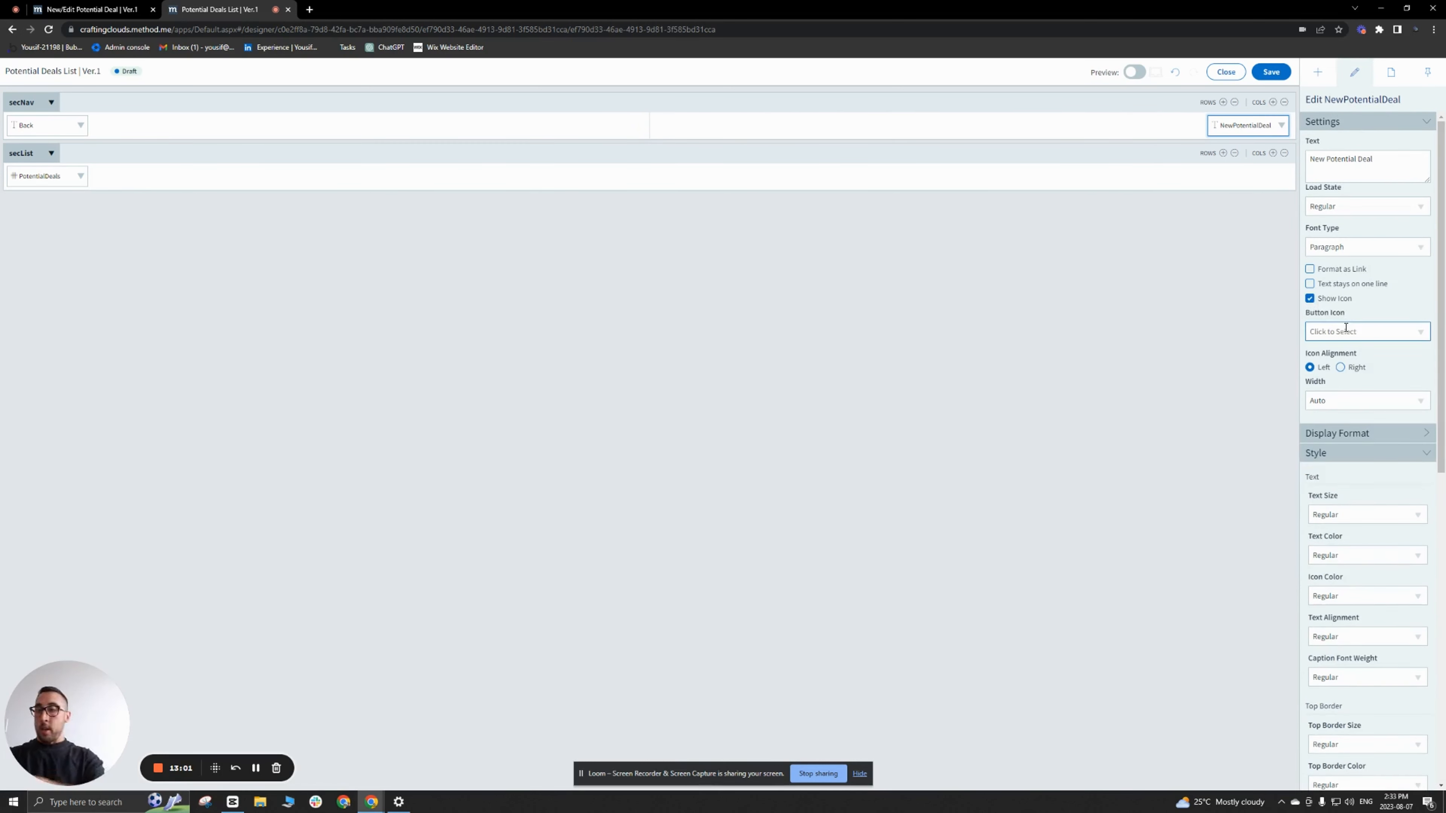
text(plus)
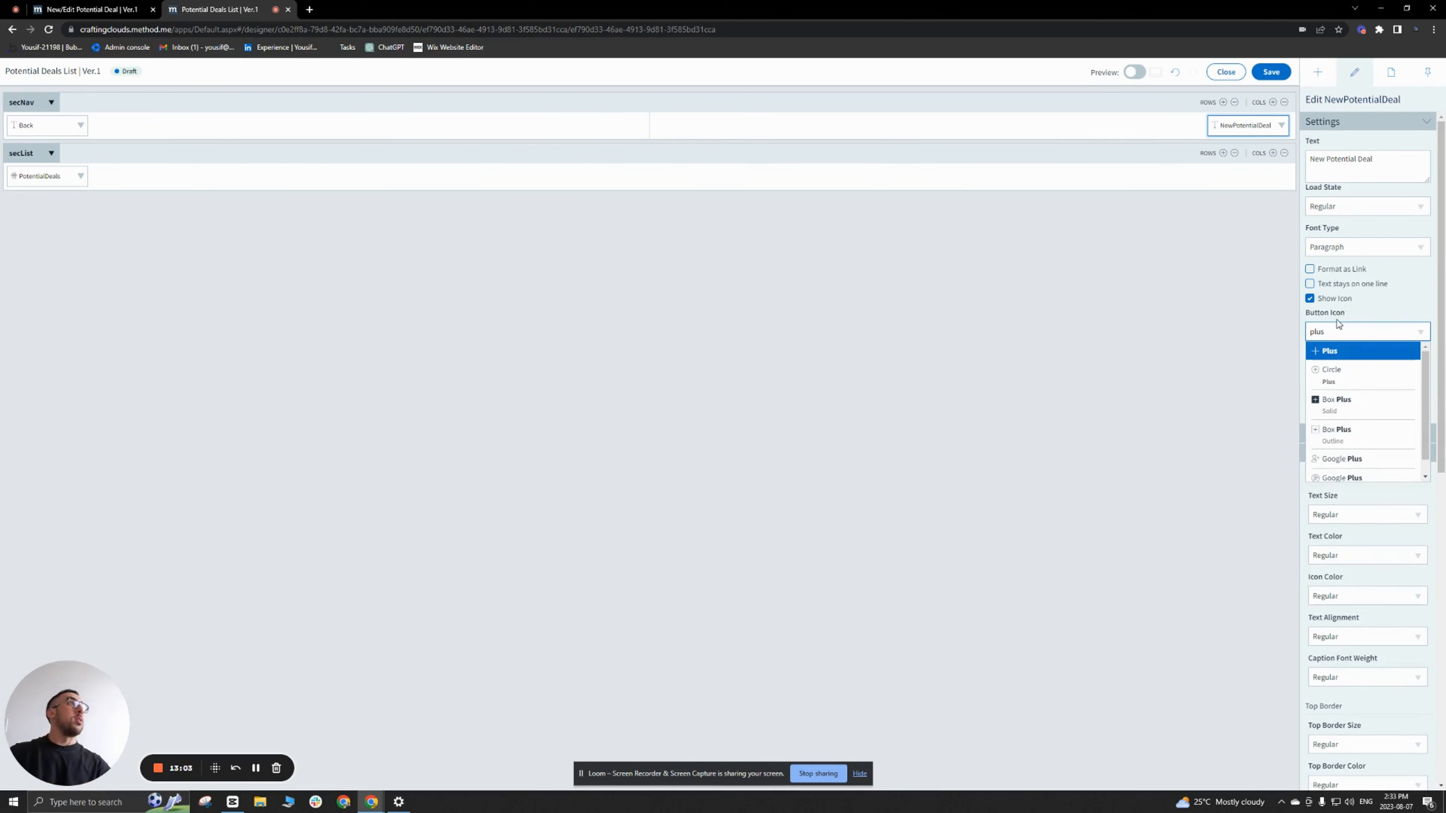
click(1348, 373)
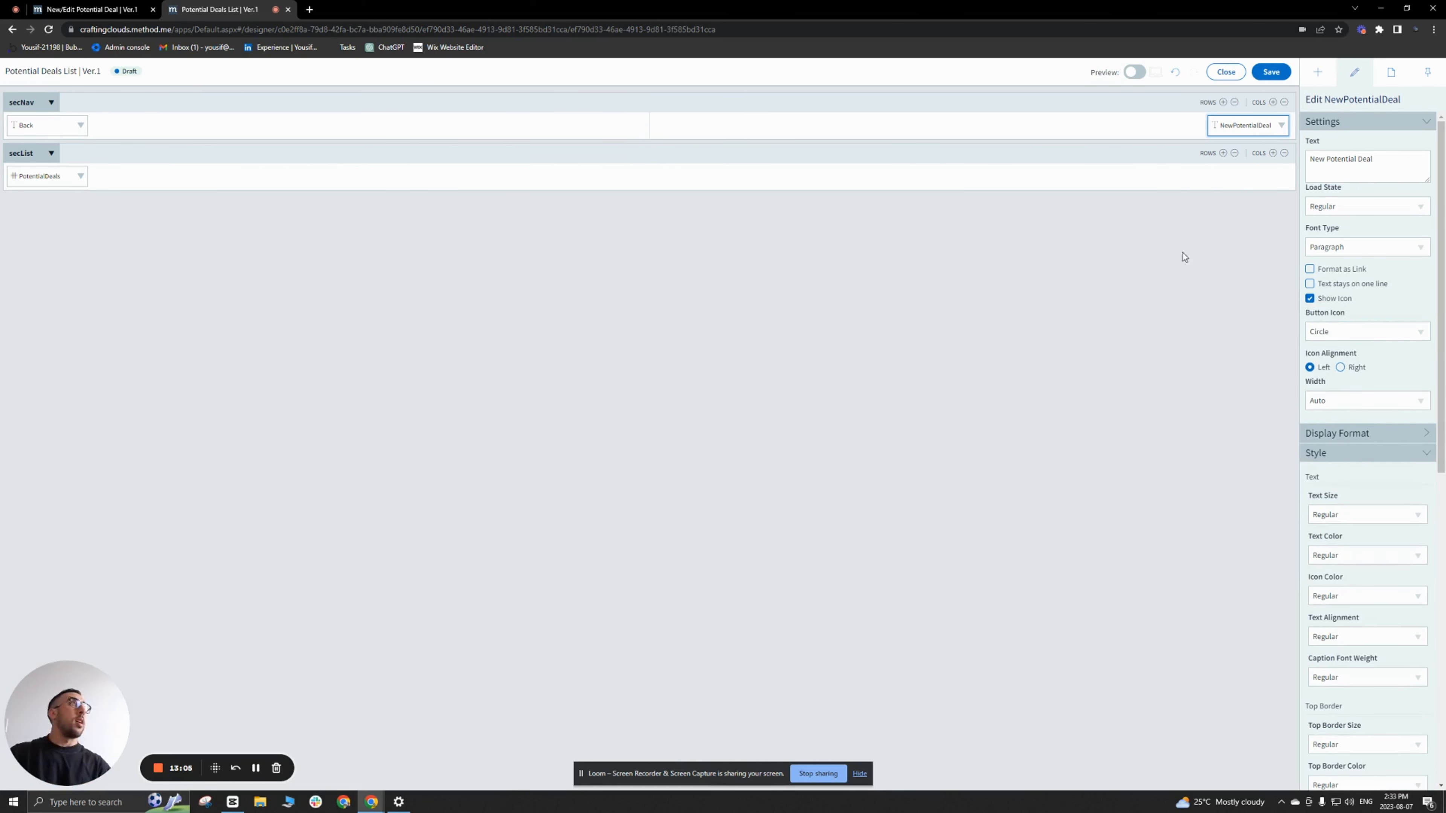
Step: Add a Go To Screen action to the New Potential Deal text's Click event
click(1280, 125)
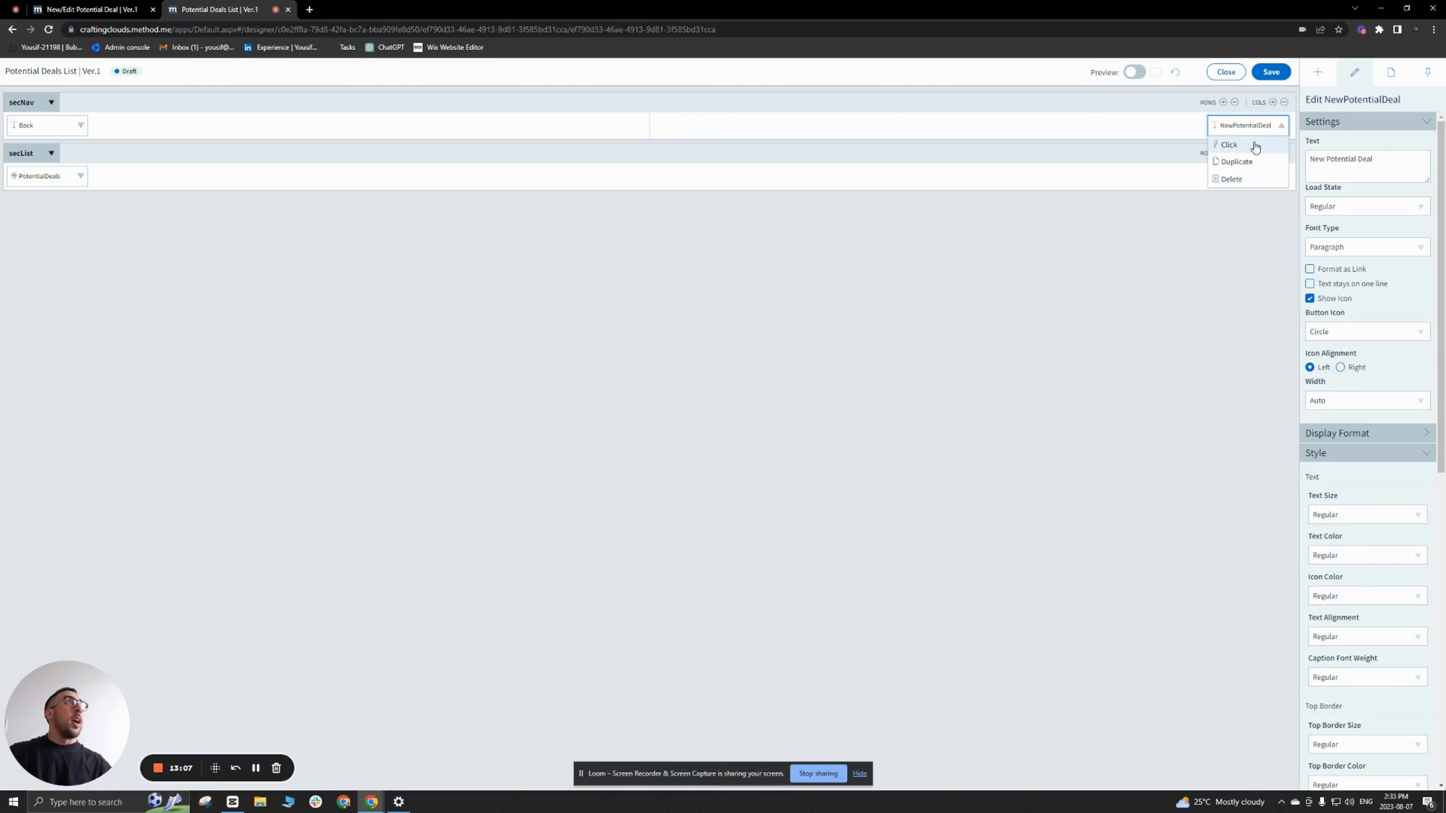
click(1229, 145)
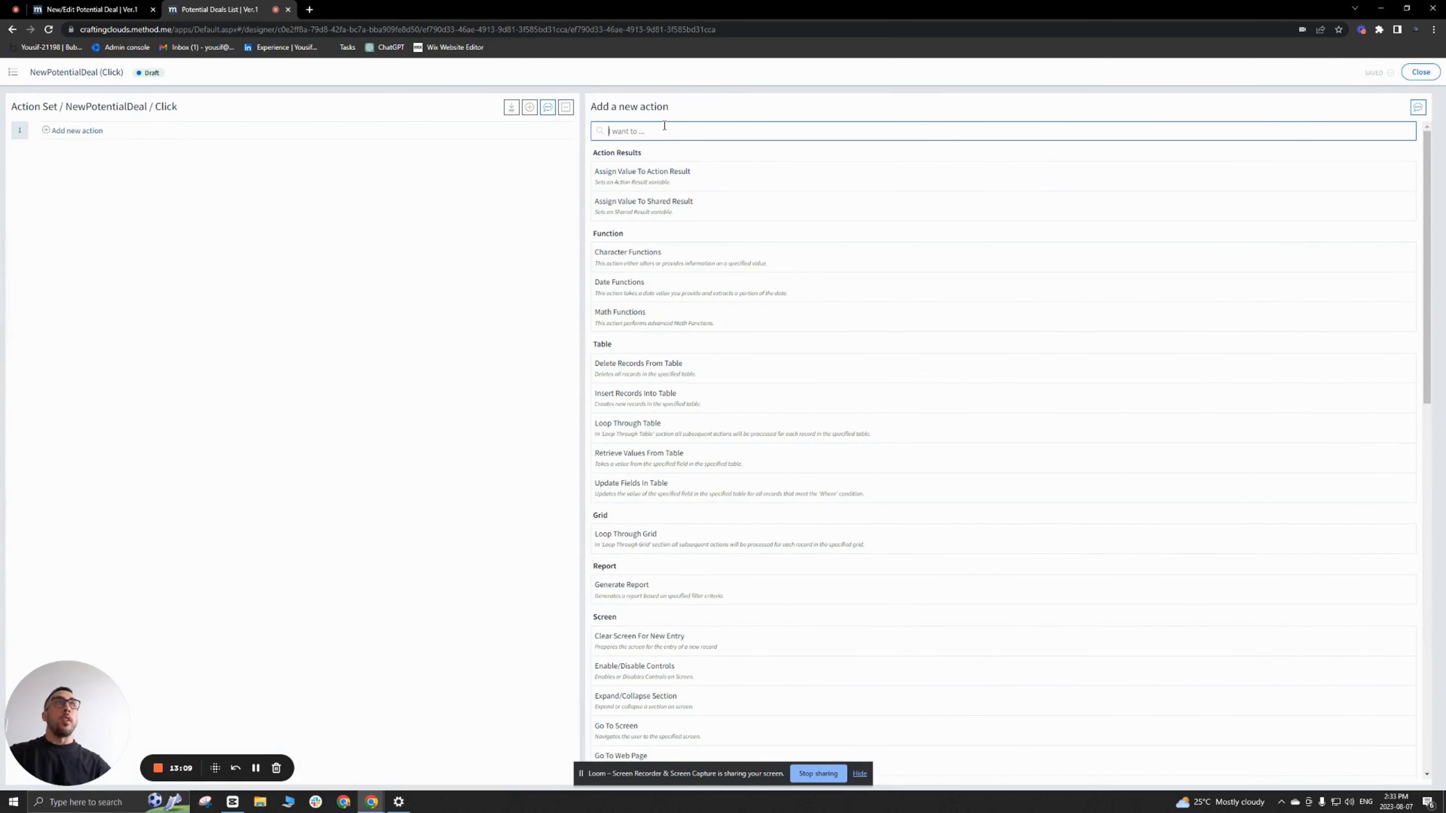
text(go to)
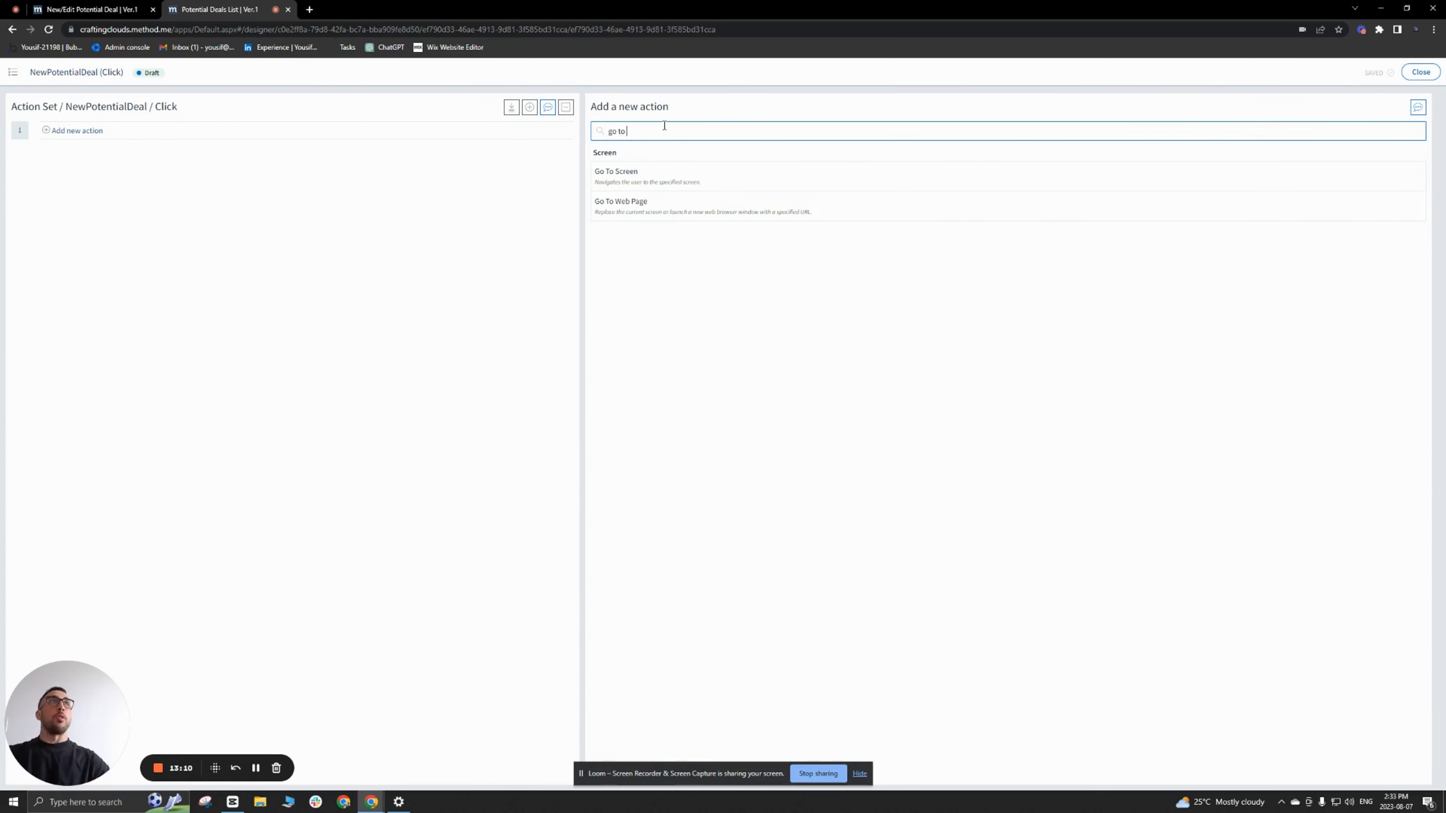
click(659, 171)
Step: Make the action navigate to the New/Edit Potential Deal screen of the Potential Deals app with Clear screen chosen
click(866, 133)
text(poten)
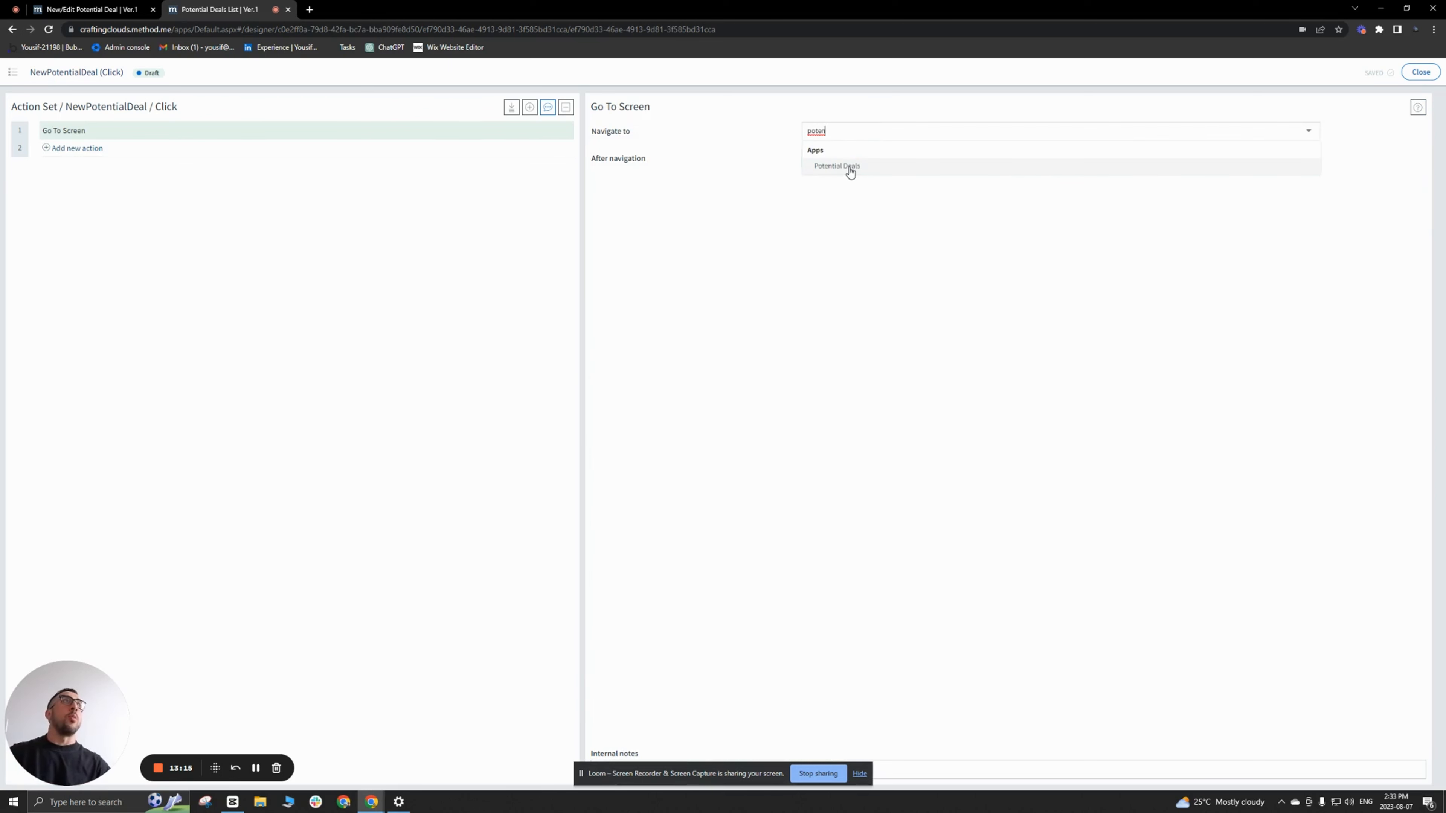
click(848, 167)
click(1111, 132)
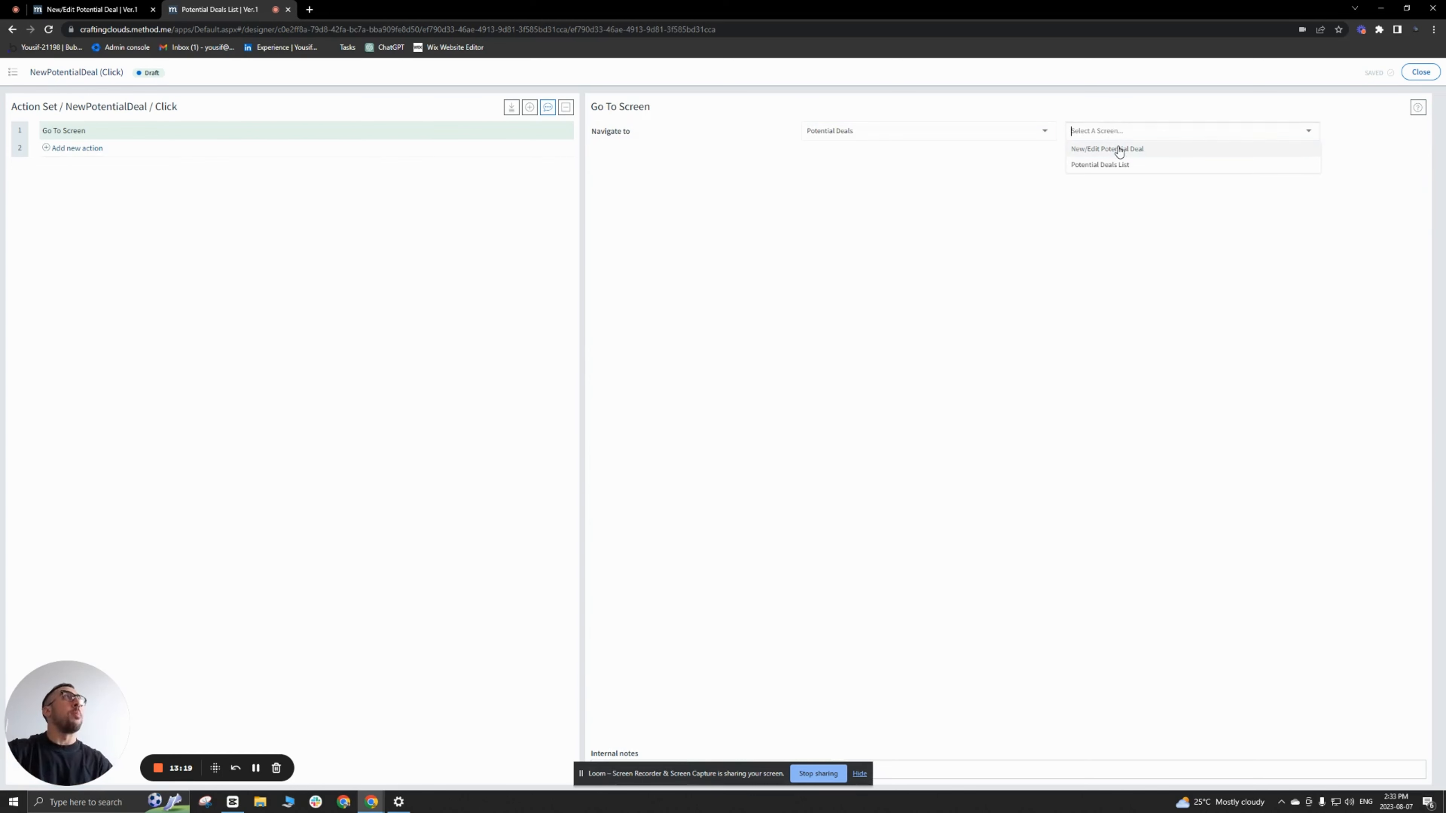
click(1117, 149)
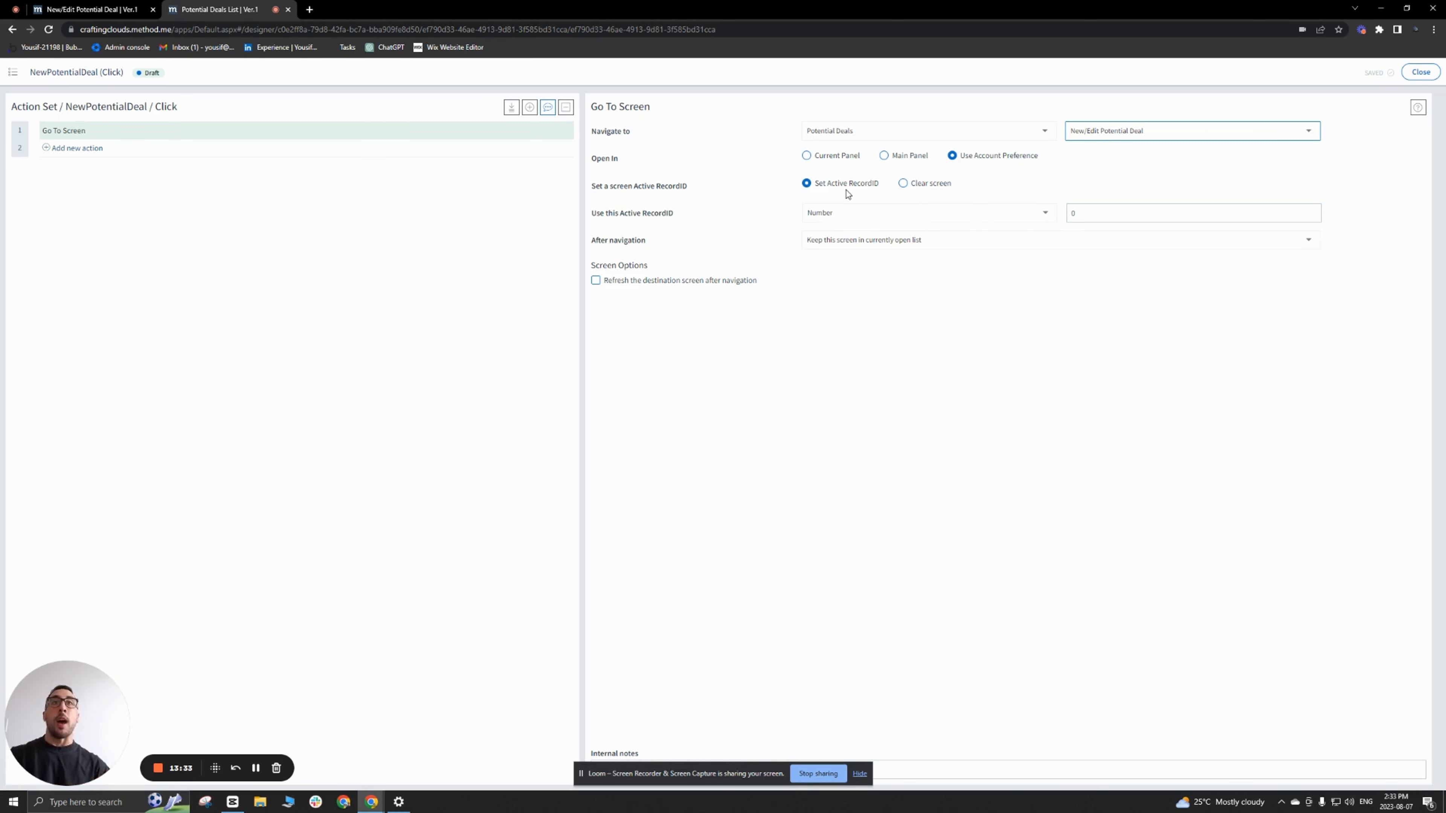
click(904, 184)
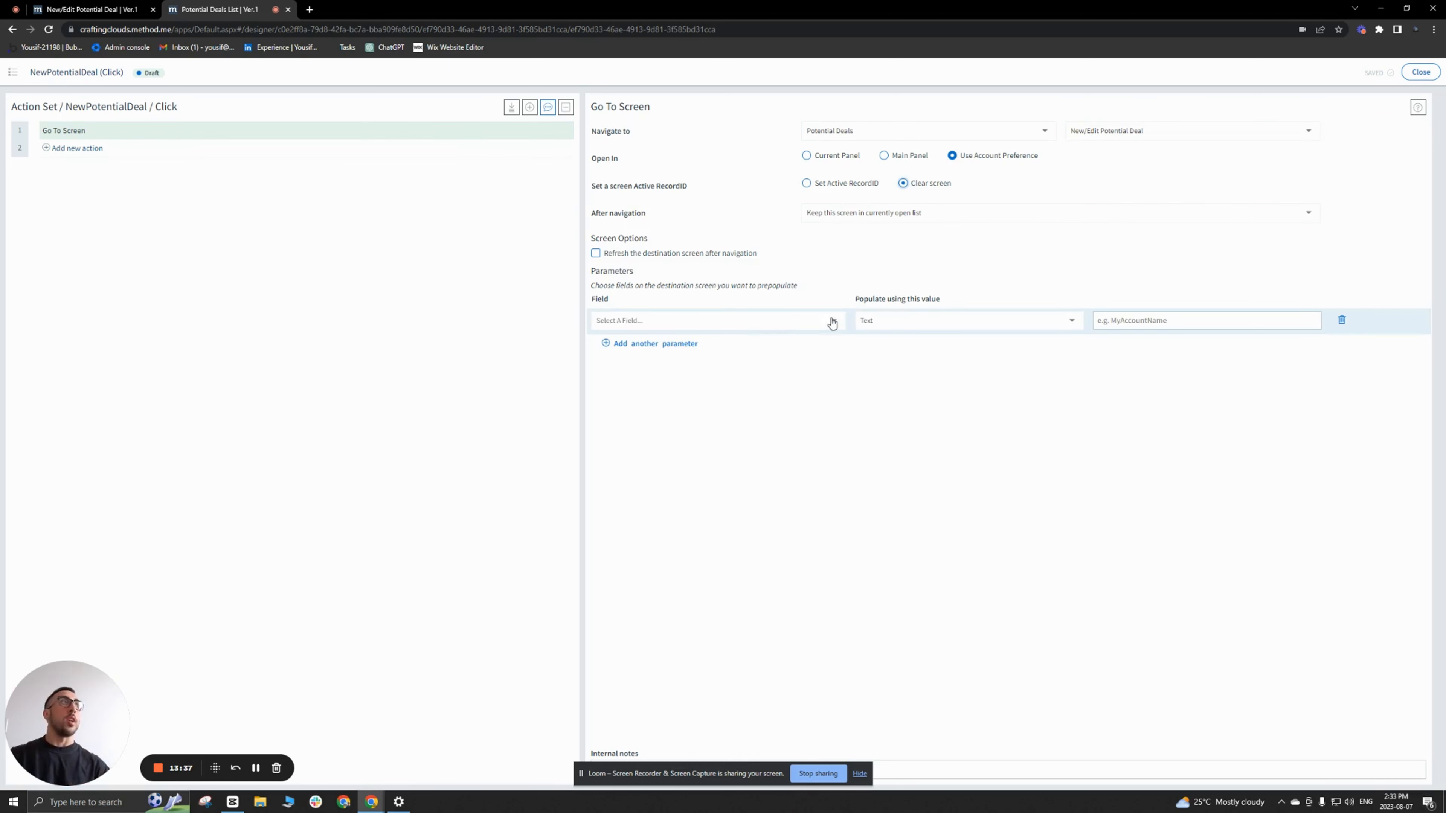
Step: Enter the internal note "go to New/Edit Potential Deal" for the action and close the action set
click(982, 765)
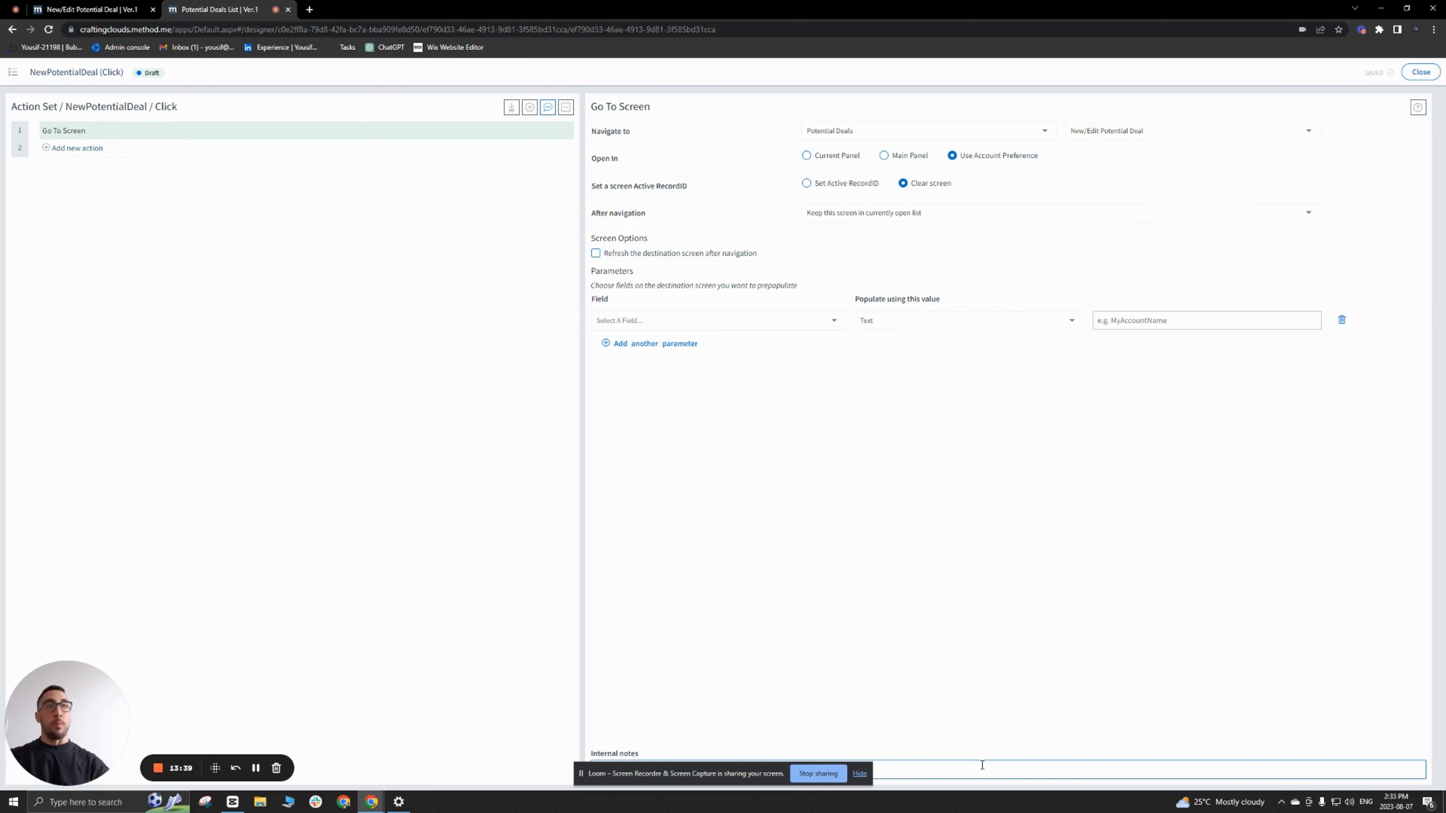
text(go to New/Edit Potential Deal)
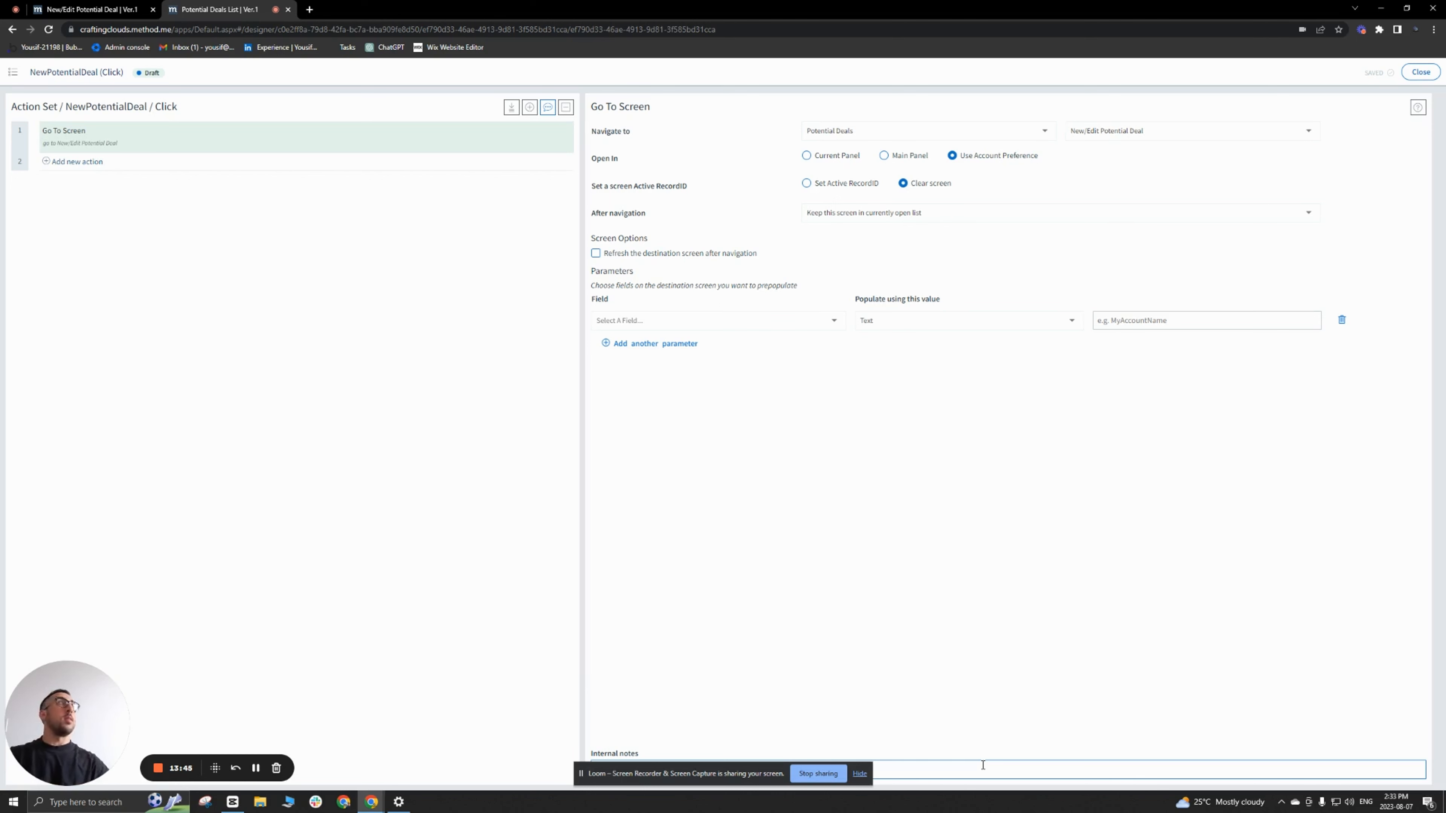
click(1419, 73)
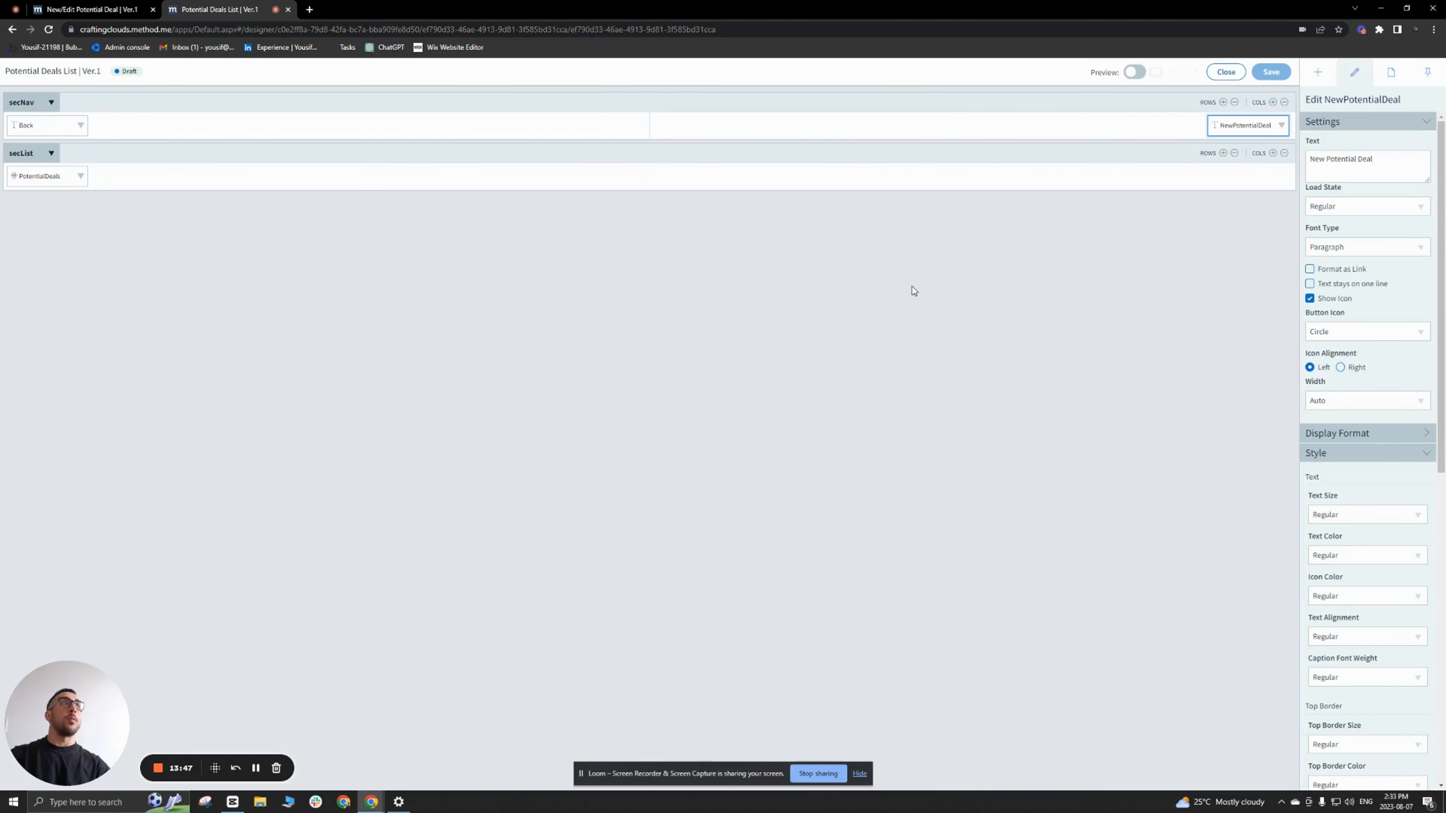
Step: Close the screen designer and the spare browser tab, and view the Potential Deals app from the dashboard
click(1225, 71)
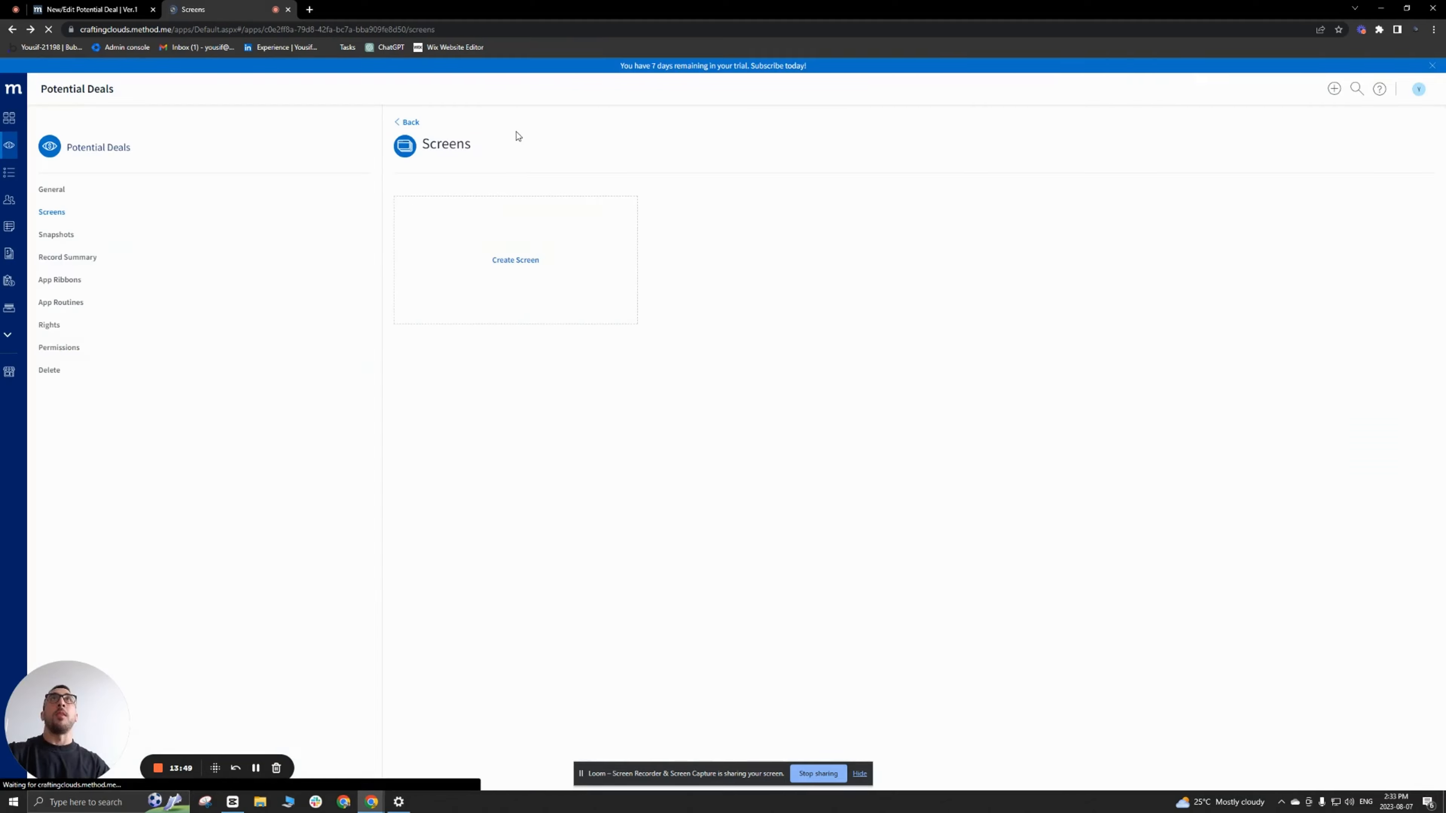
click(152, 9)
click(14, 119)
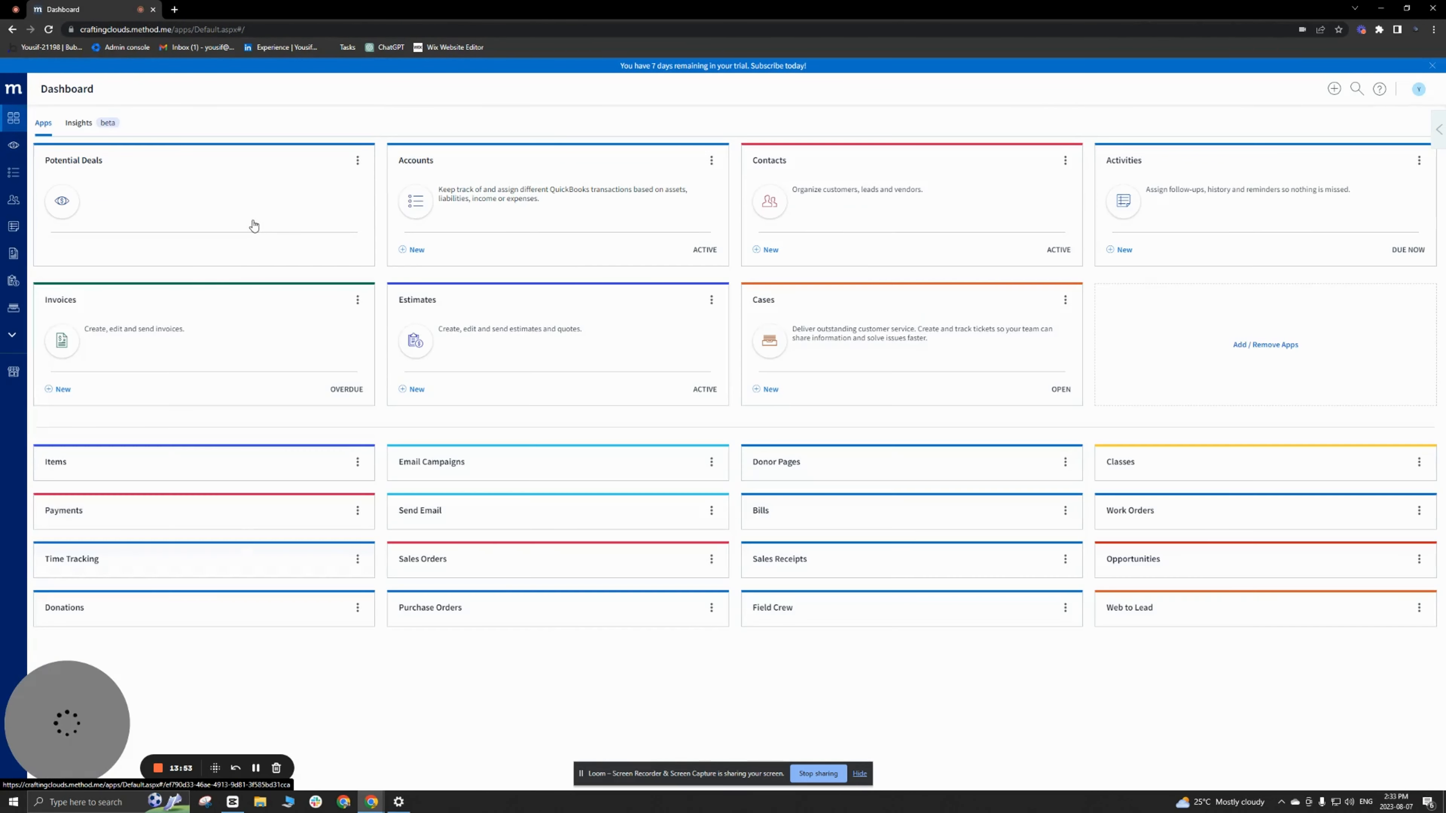
click(161, 197)
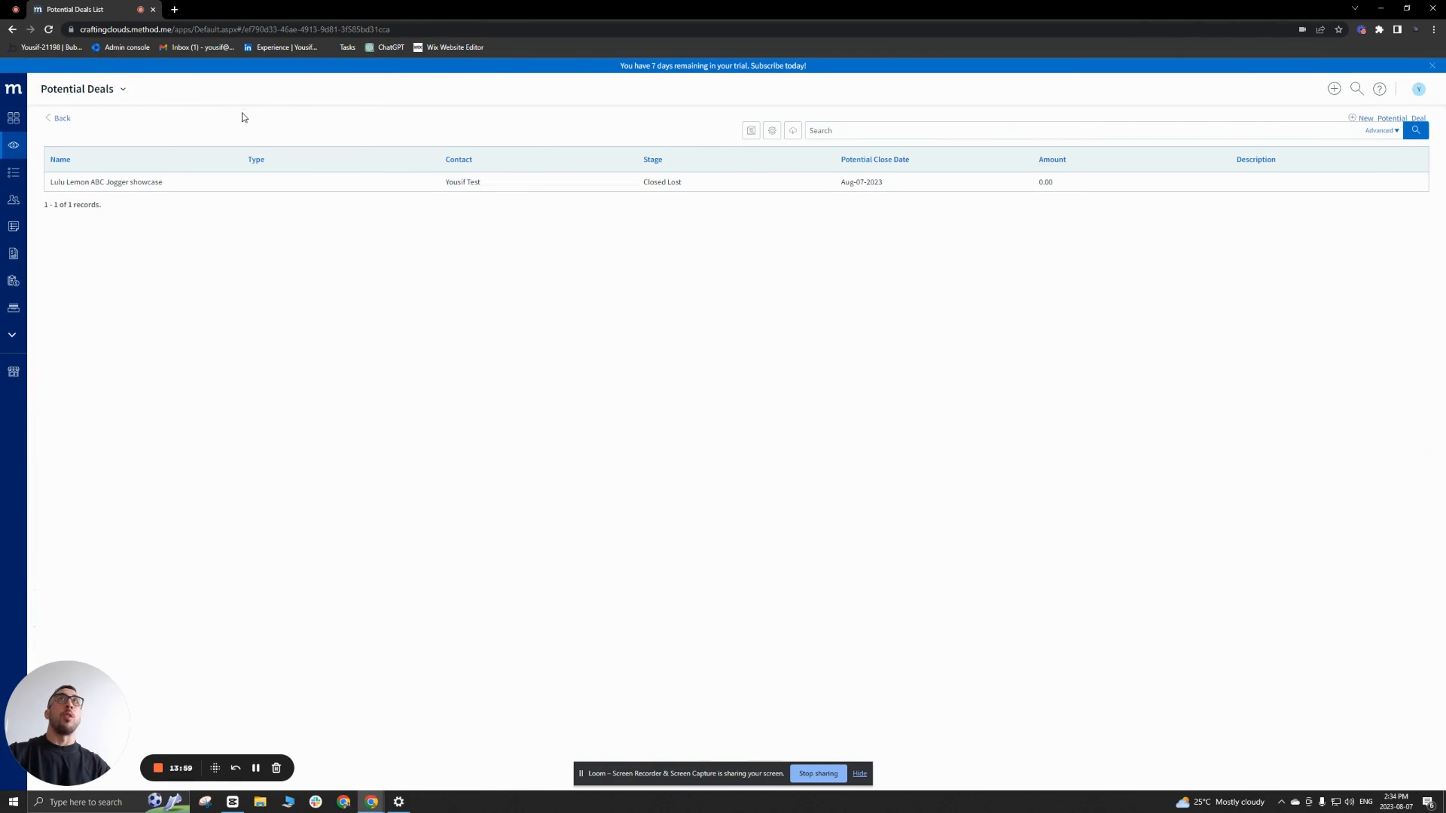
Step: Customize the Potential Deals List screen by setting secNav's top and bottom padding to 1x
click(122, 89)
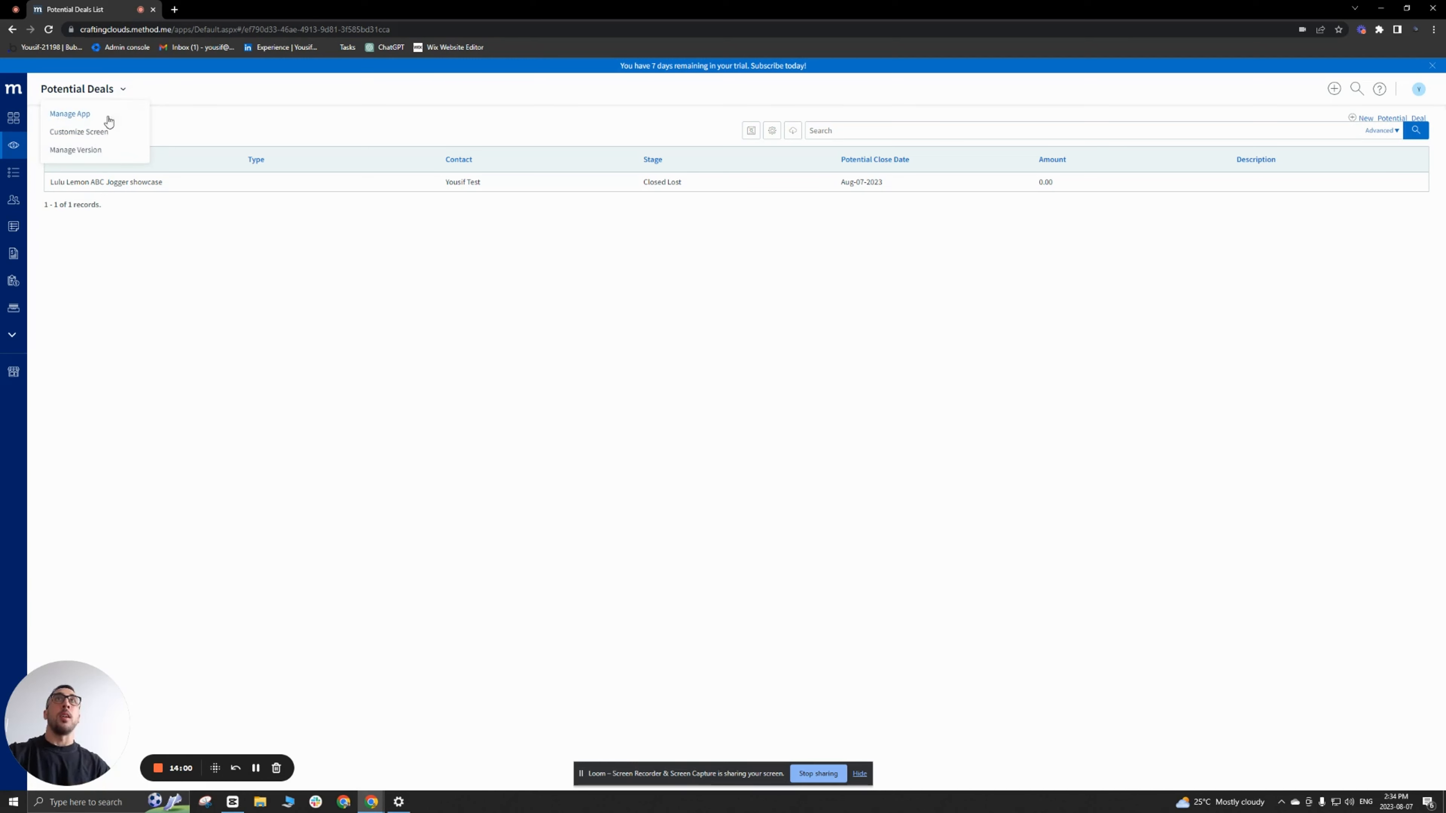
click(95, 141)
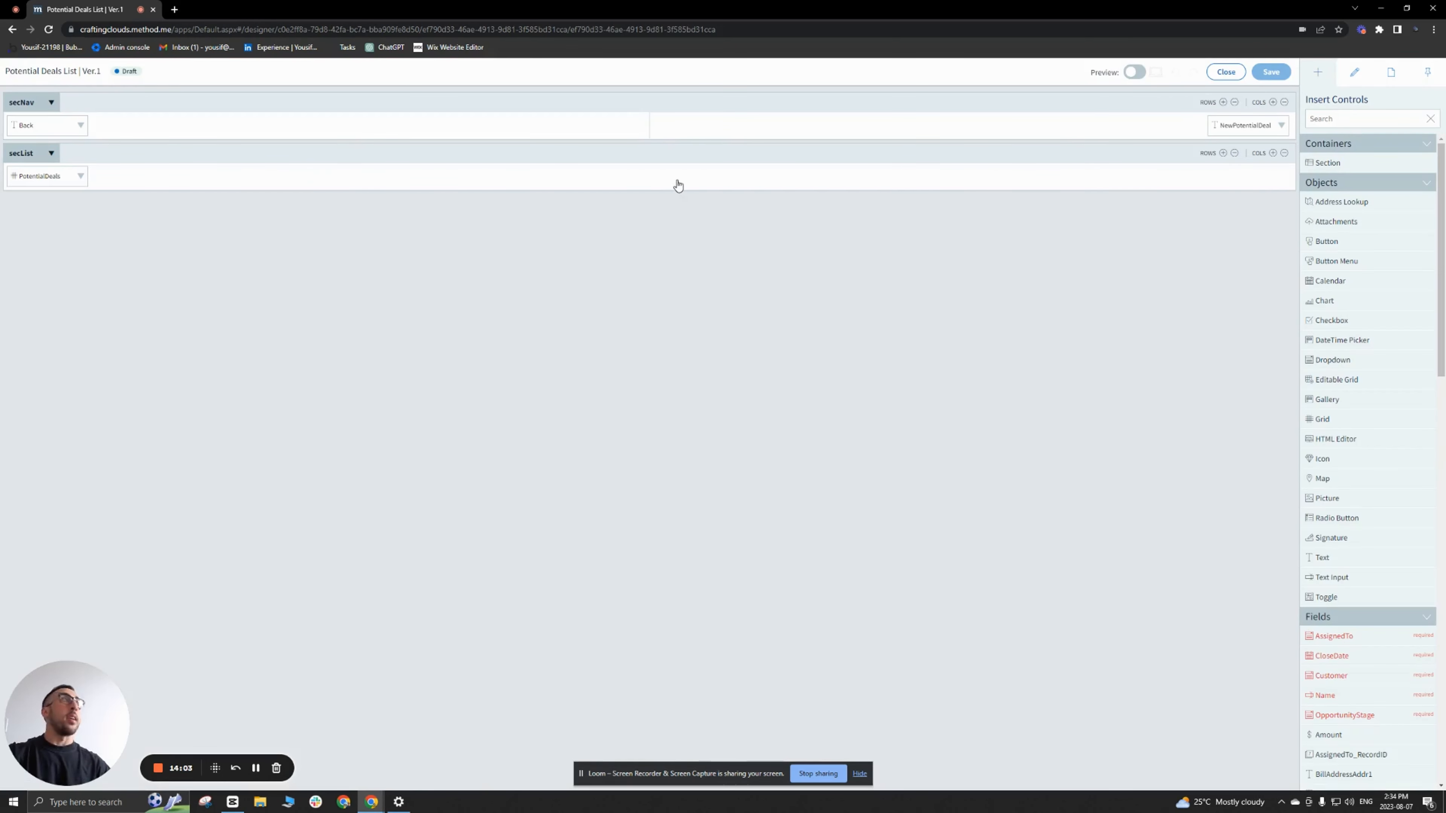
click(1027, 107)
scroll(1343, 401, down, 6)
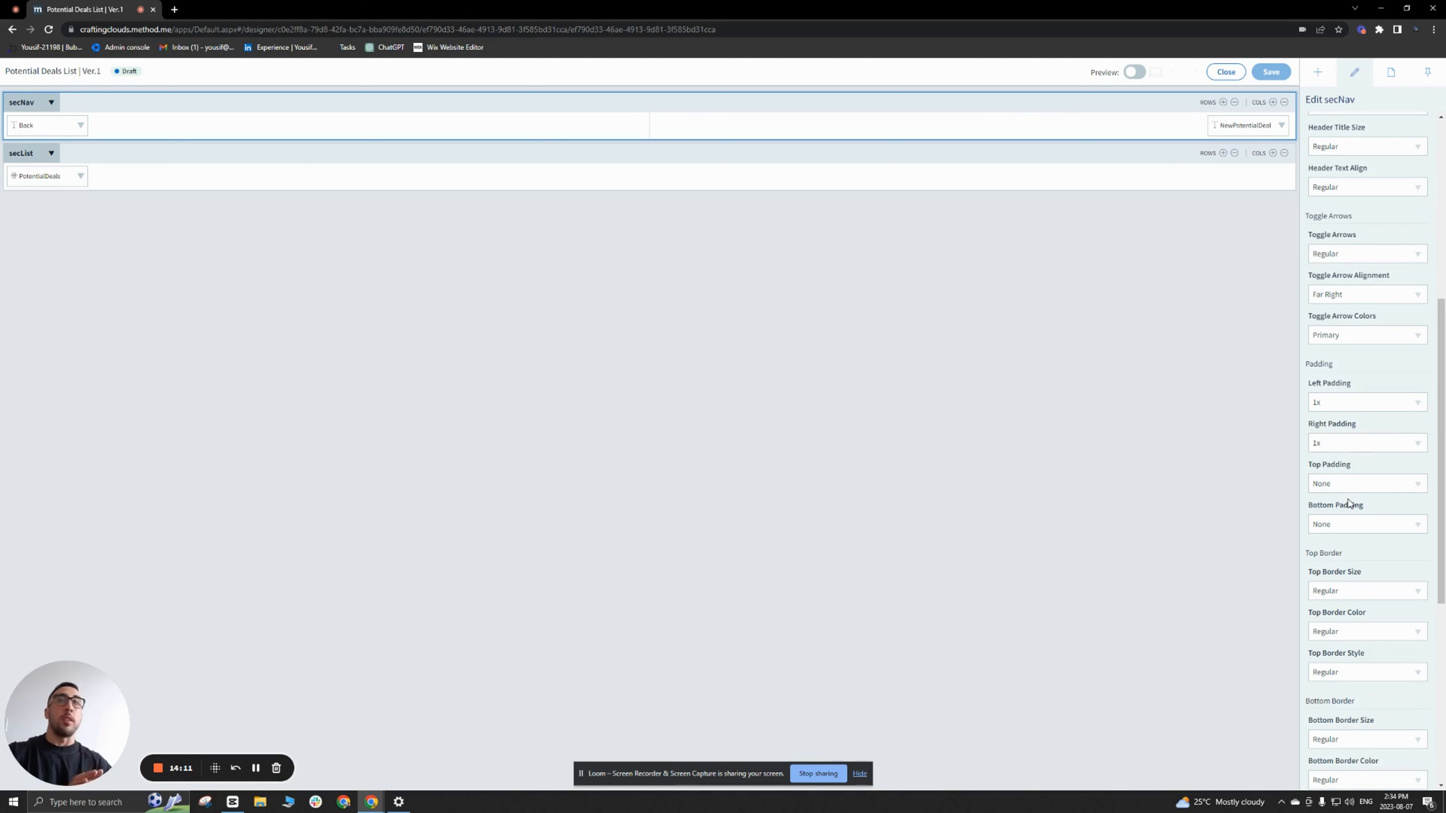
click(1415, 485)
click(1358, 541)
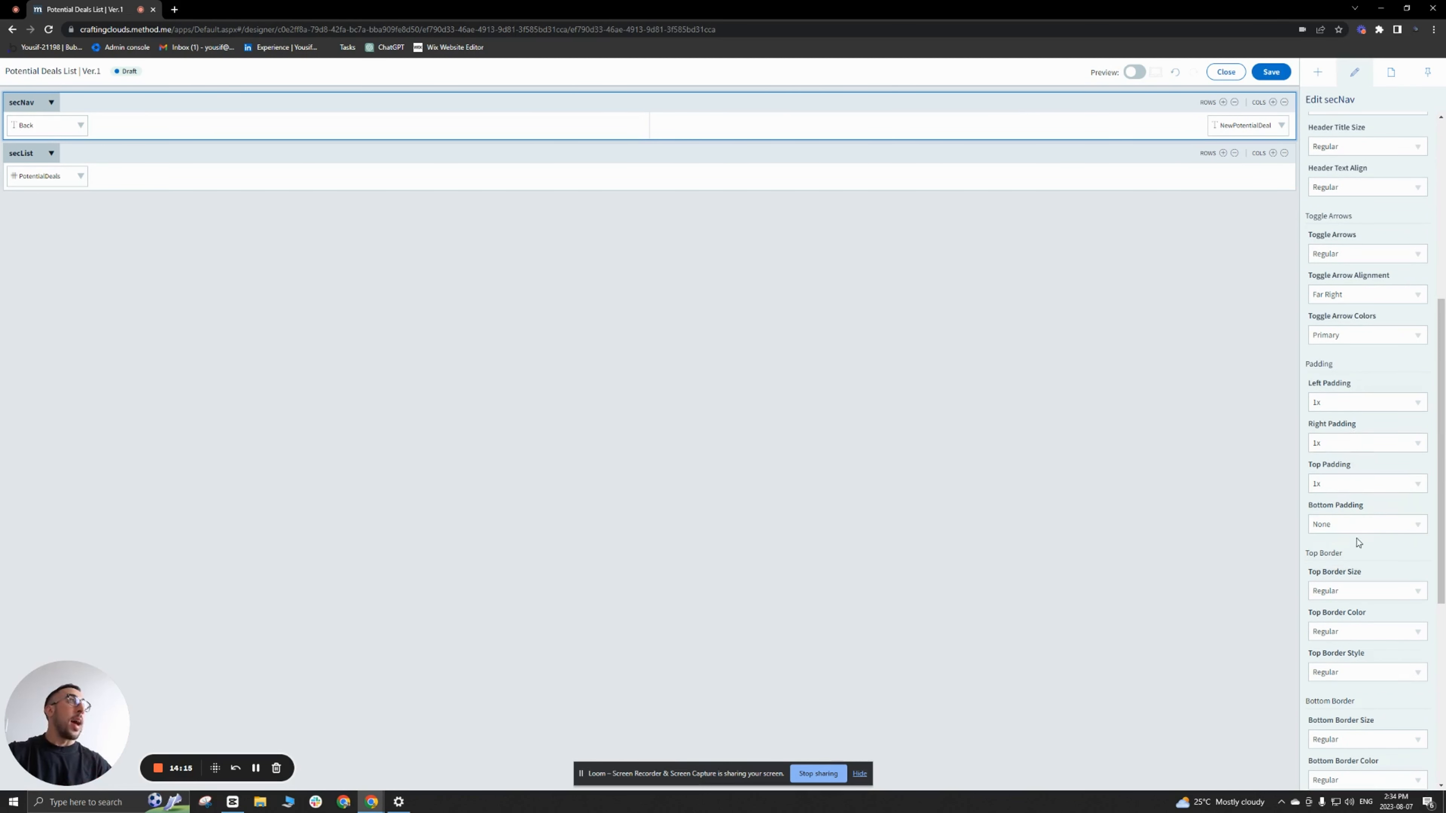
click(1417, 524)
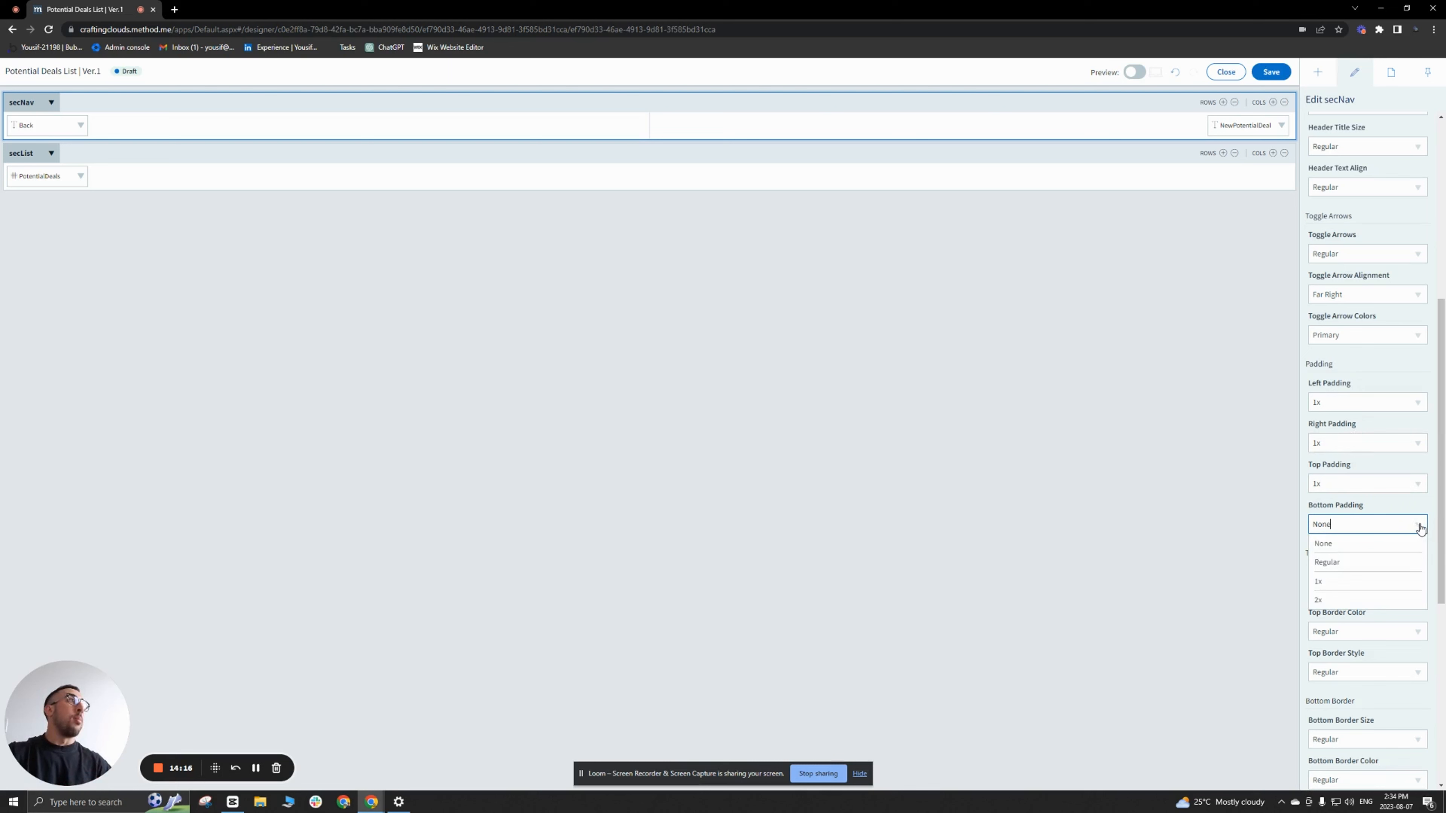
click(1342, 581)
Step: Set secList's top and bottom padding to 1x, then save and close the list screen
click(729, 157)
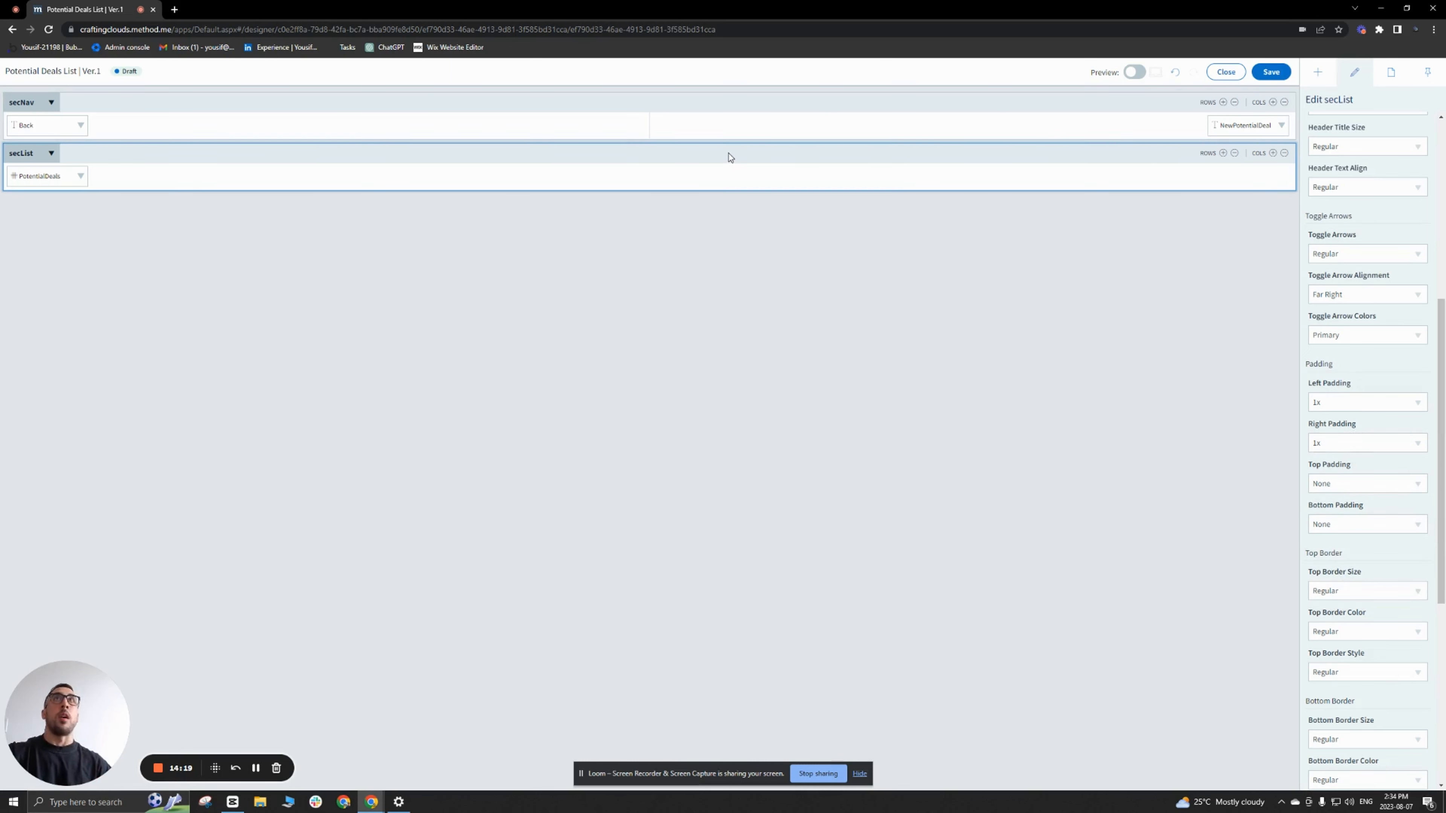
click(1415, 484)
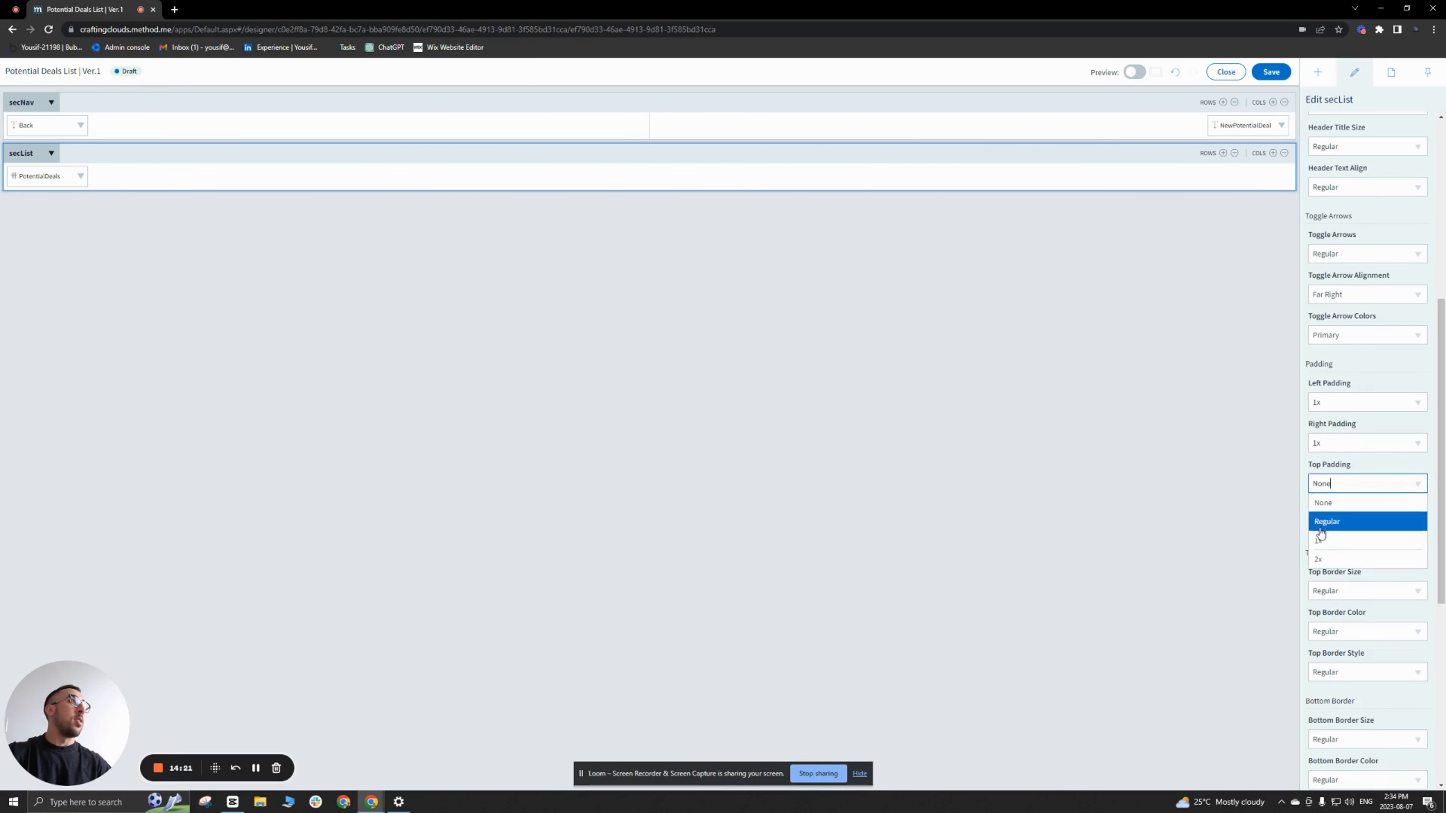
click(1389, 540)
click(1417, 524)
click(1343, 581)
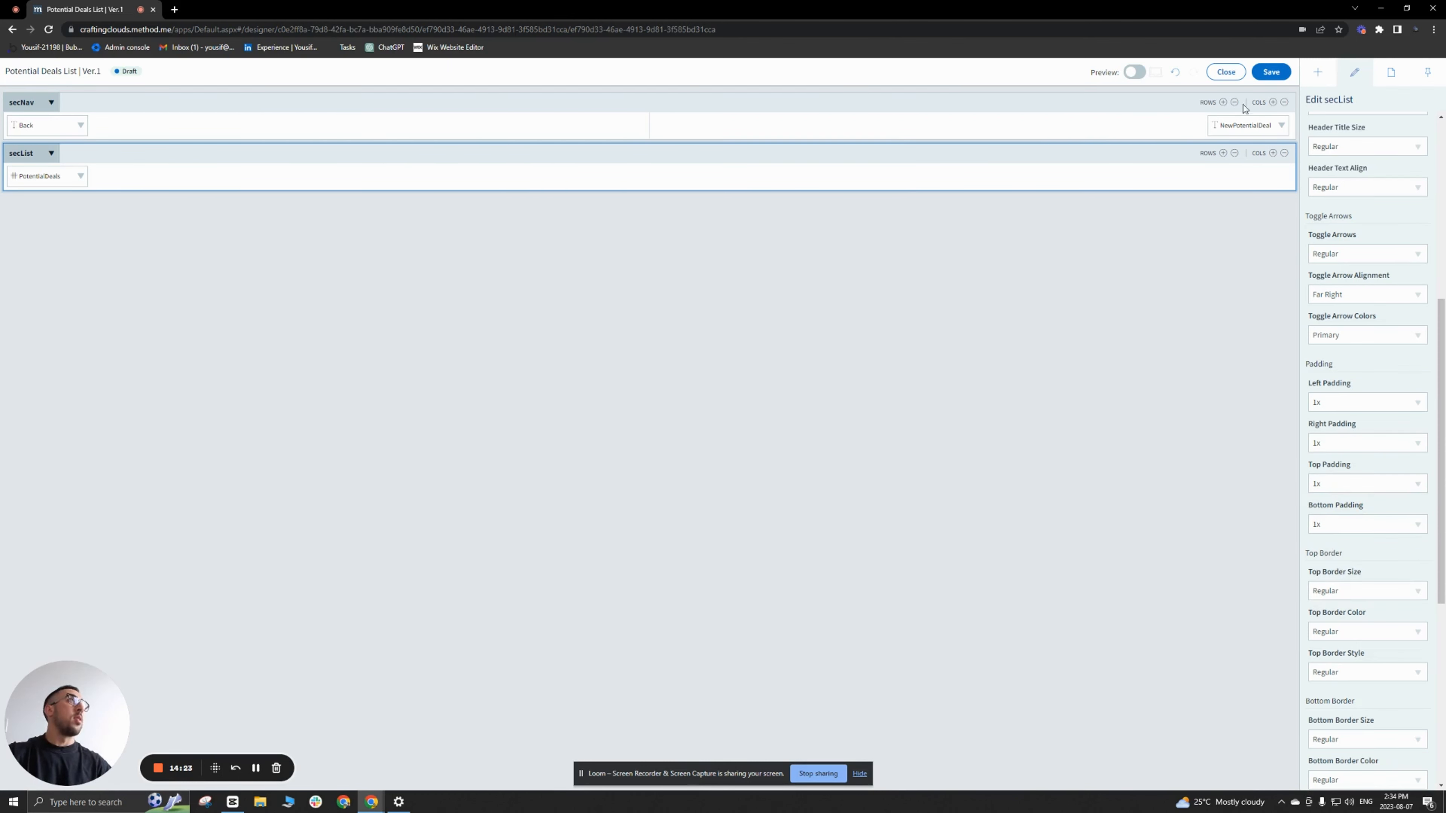
click(1270, 72)
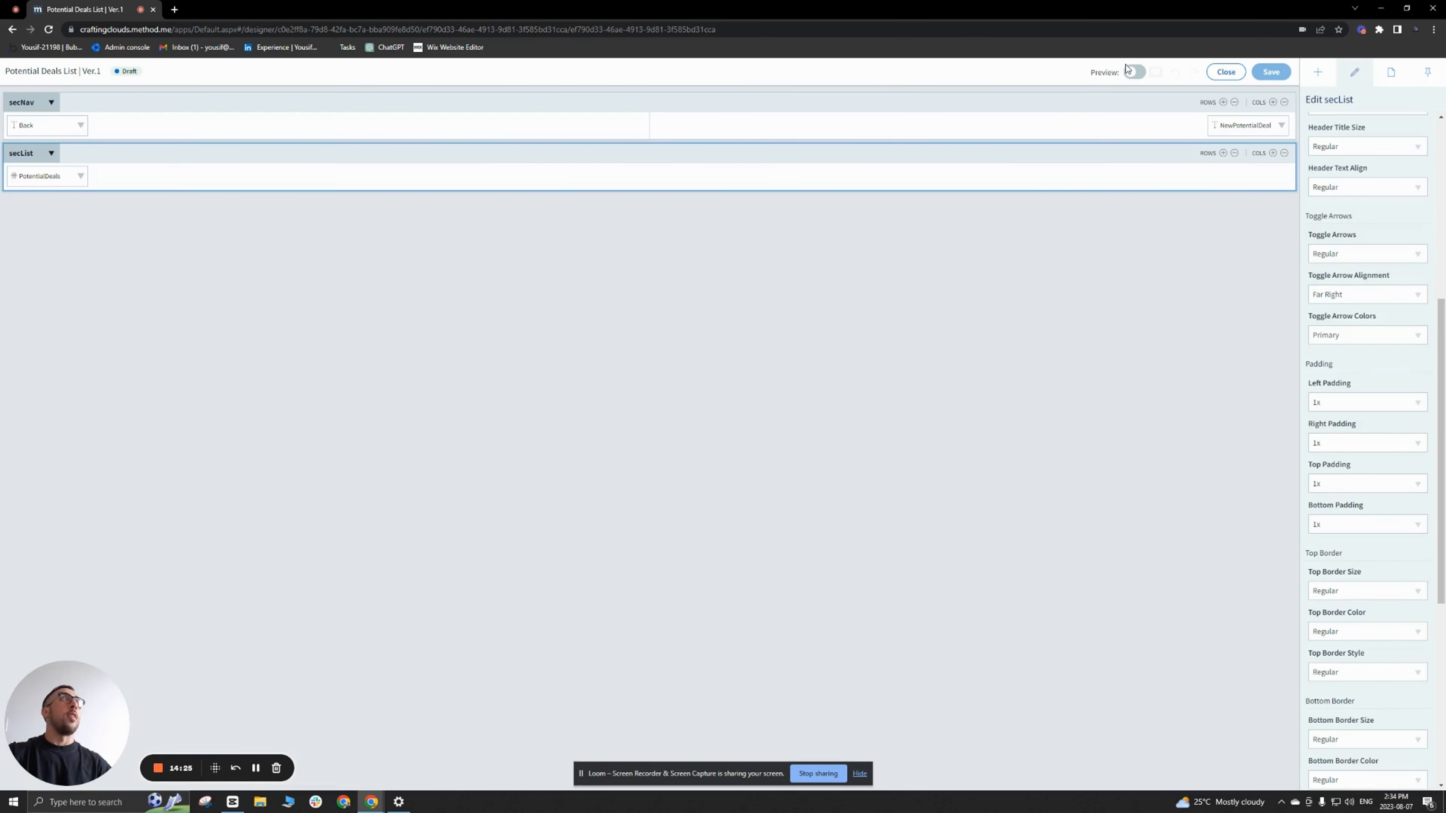
click(1224, 71)
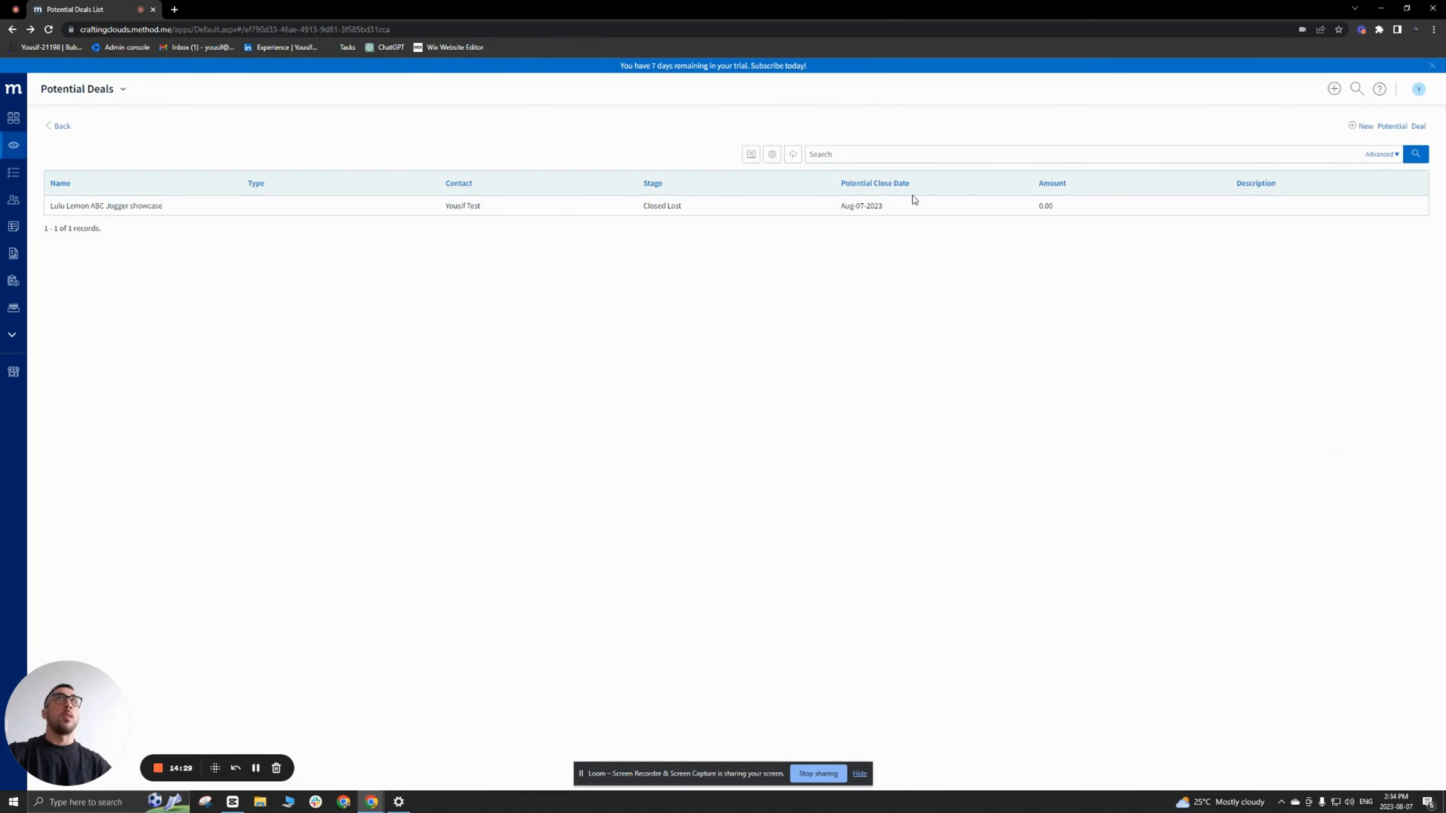
Step: Start a new potential deal from the list, duplicate its browser tab, and open the New/Edit Potential Deal screen for customizing in the original tab
click(1387, 128)
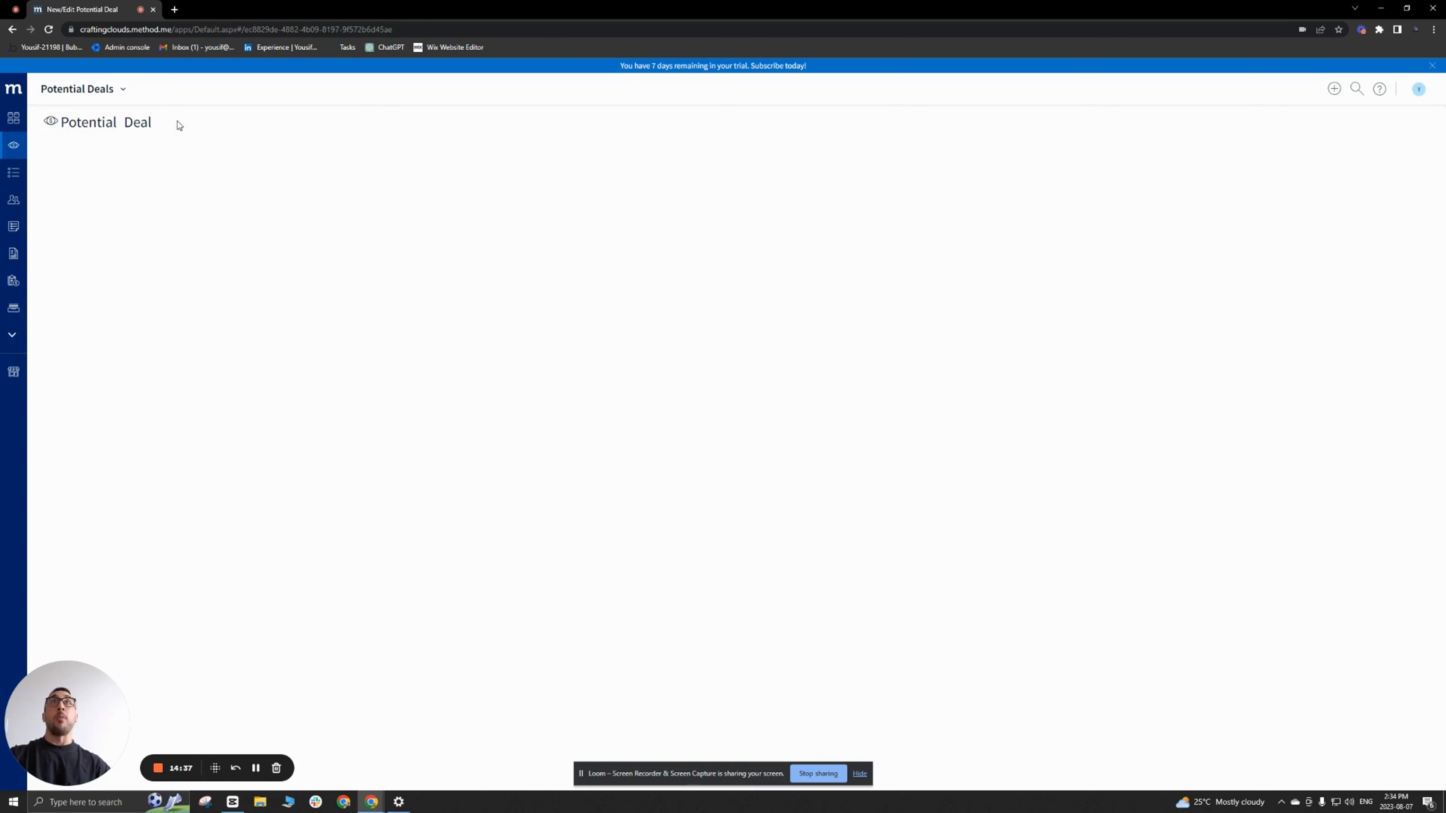
right_click(91, 21)
click(123, 91)
click(114, 18)
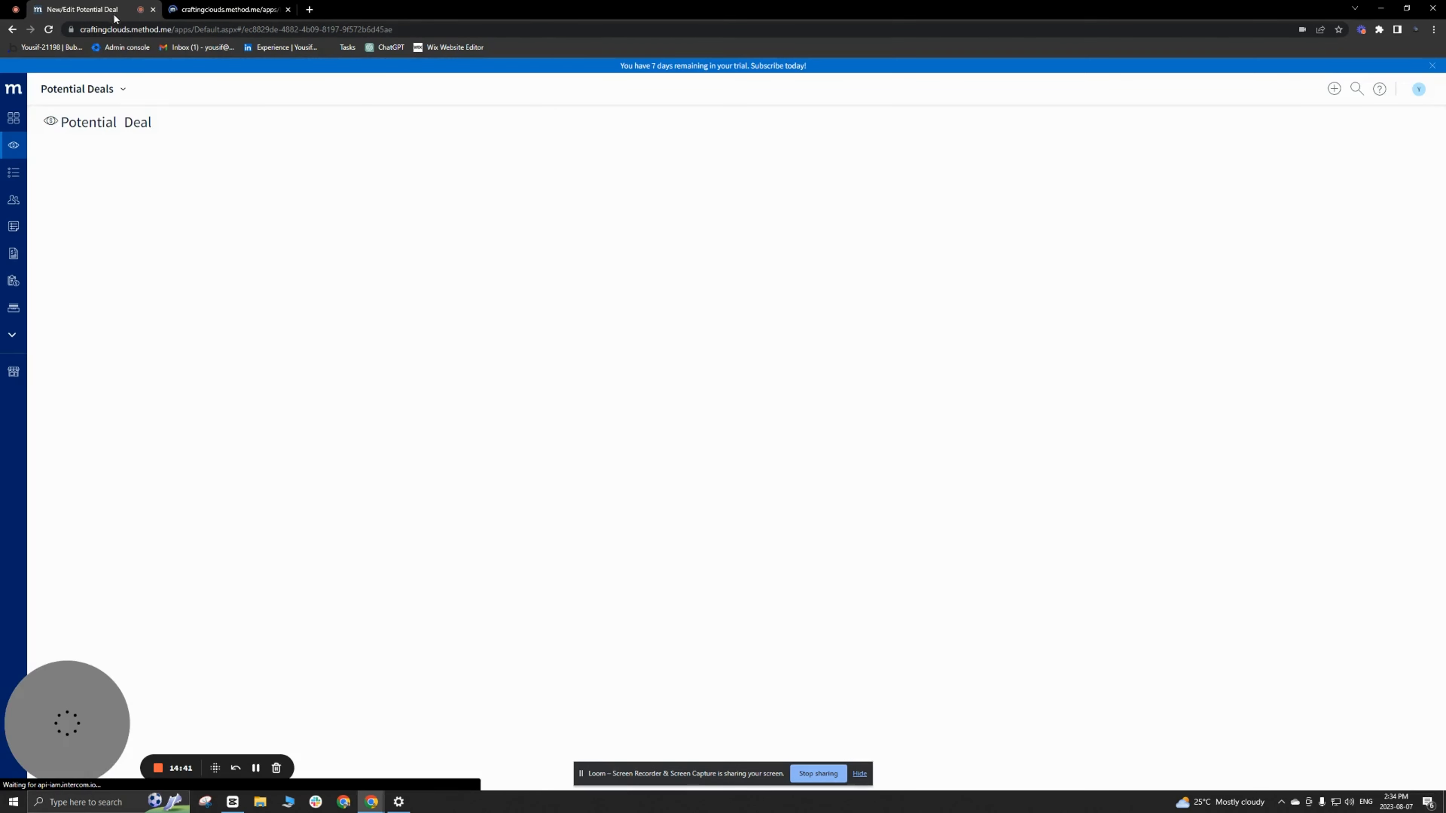
click(122, 89)
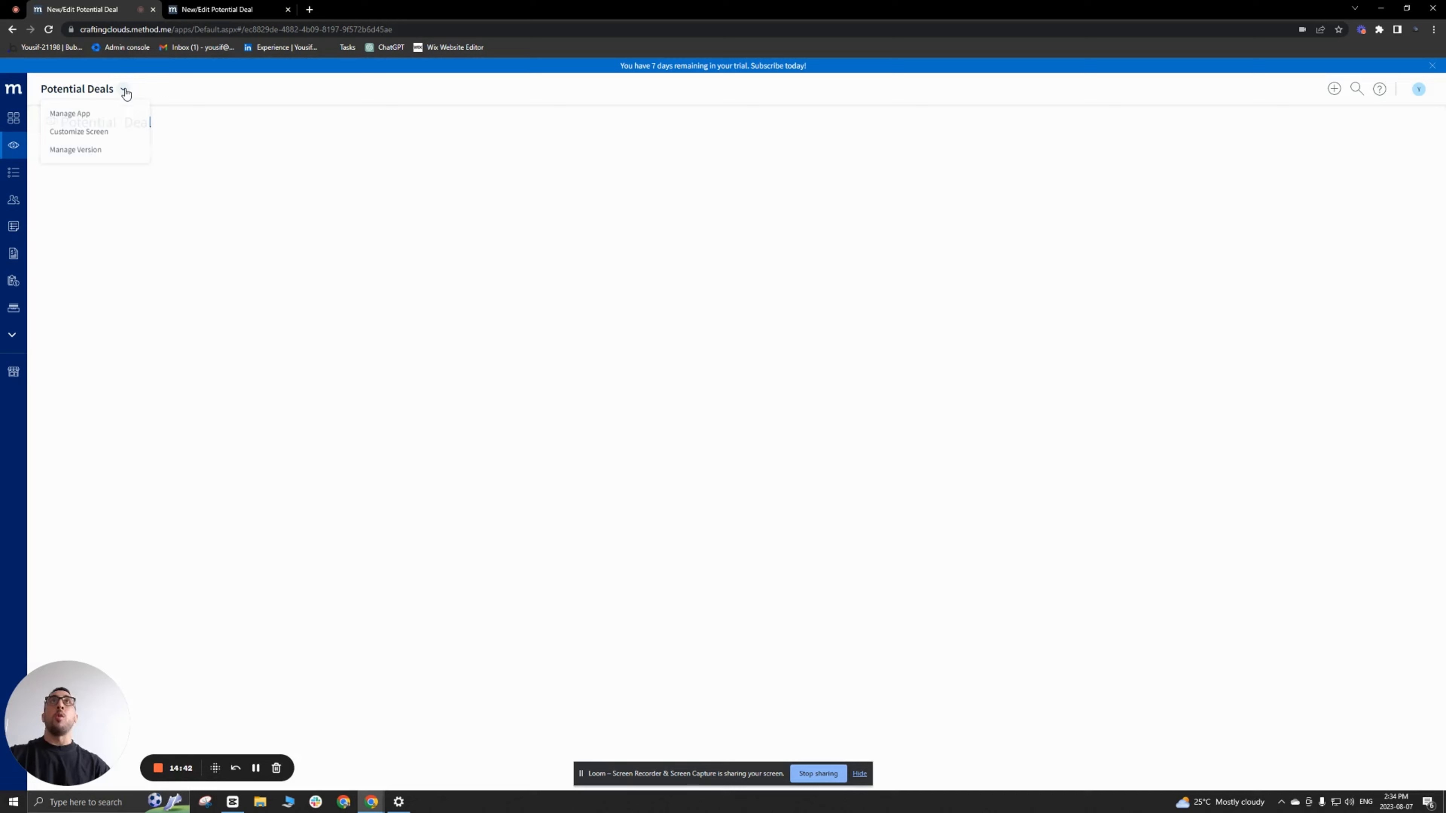
click(87, 133)
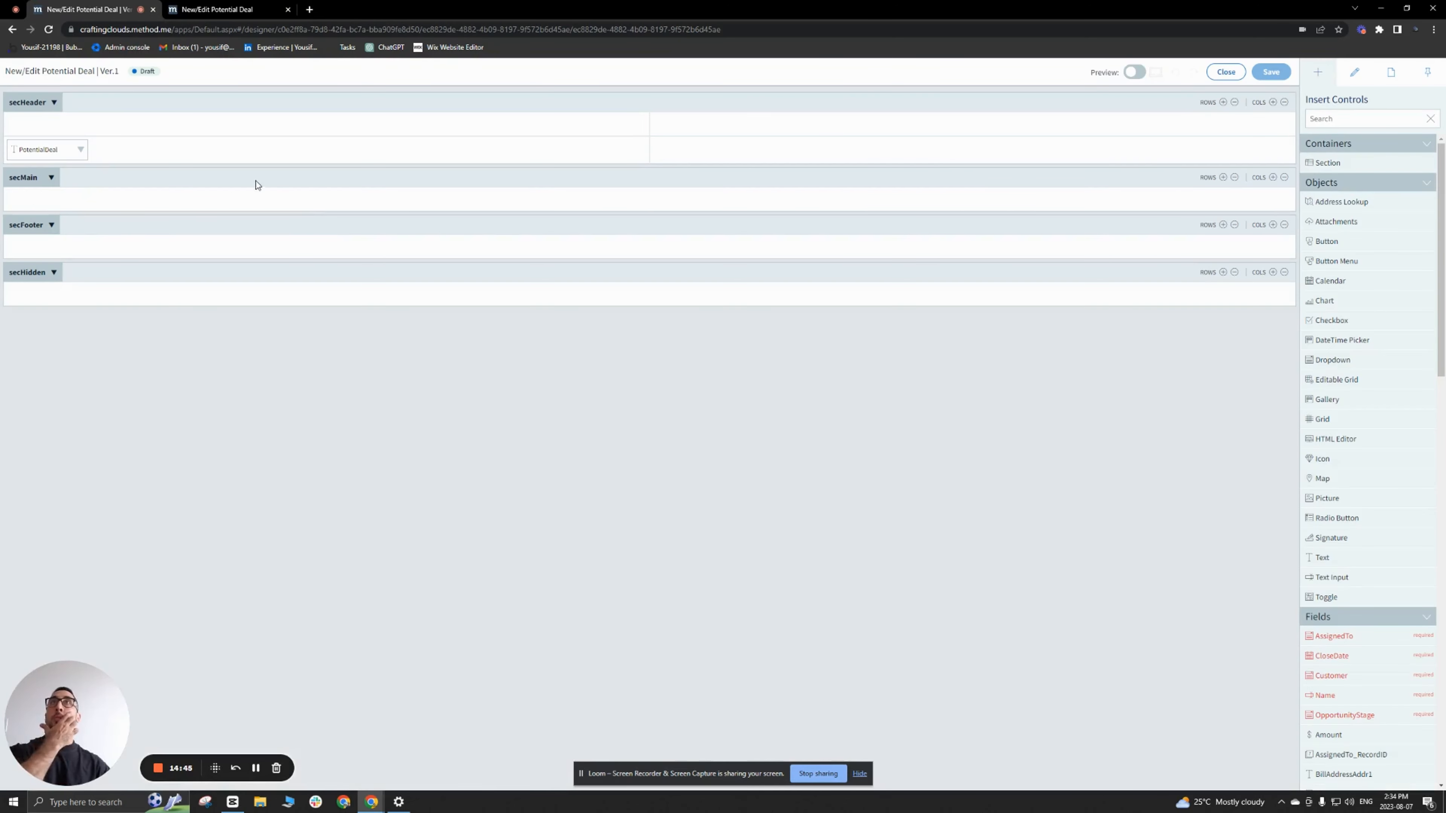
Step: Turn off the built-in icon on the PotentialDeal title text in secHeader
click(48, 163)
click(48, 149)
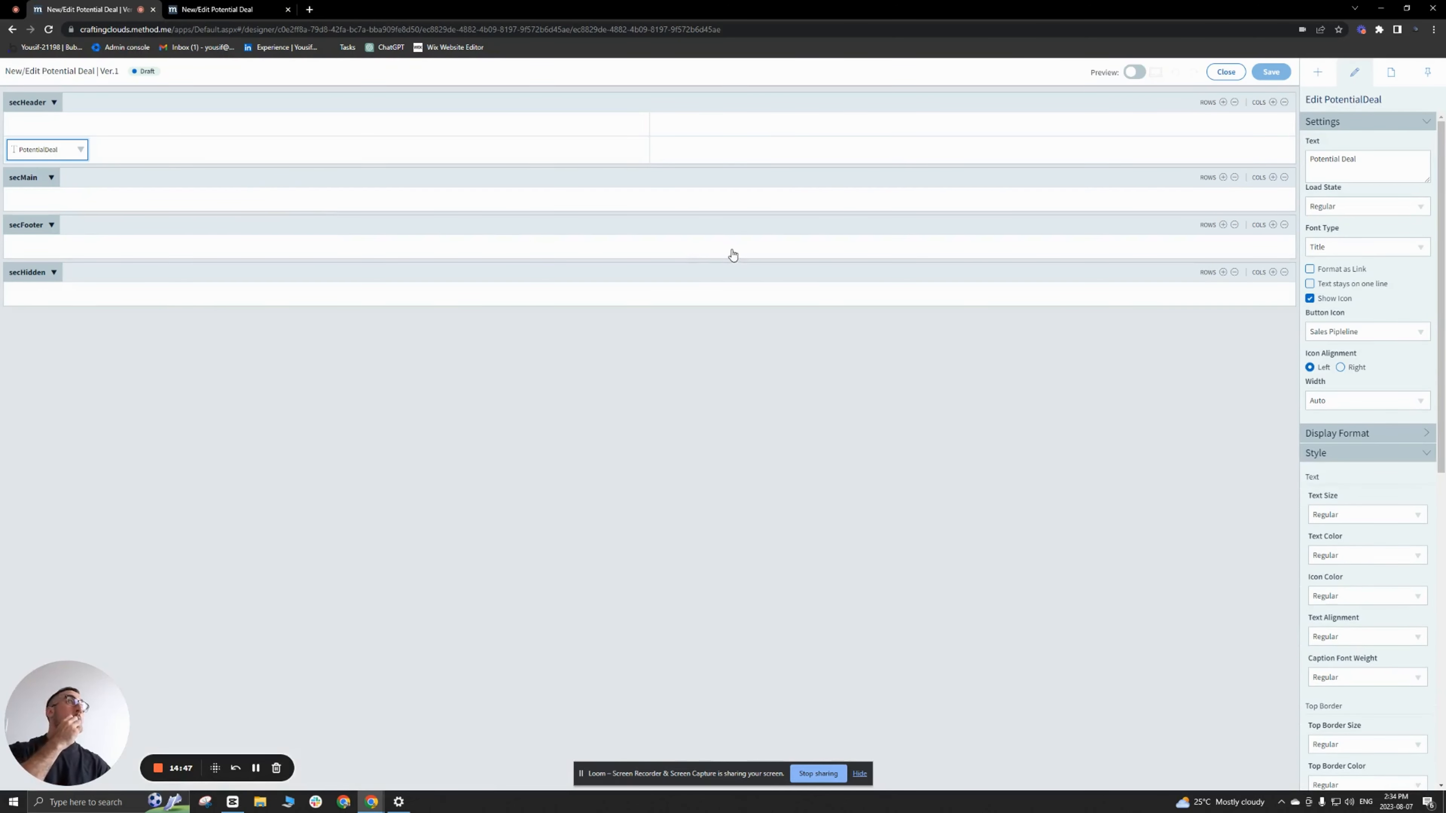
scroll(1375, 519, down, 4)
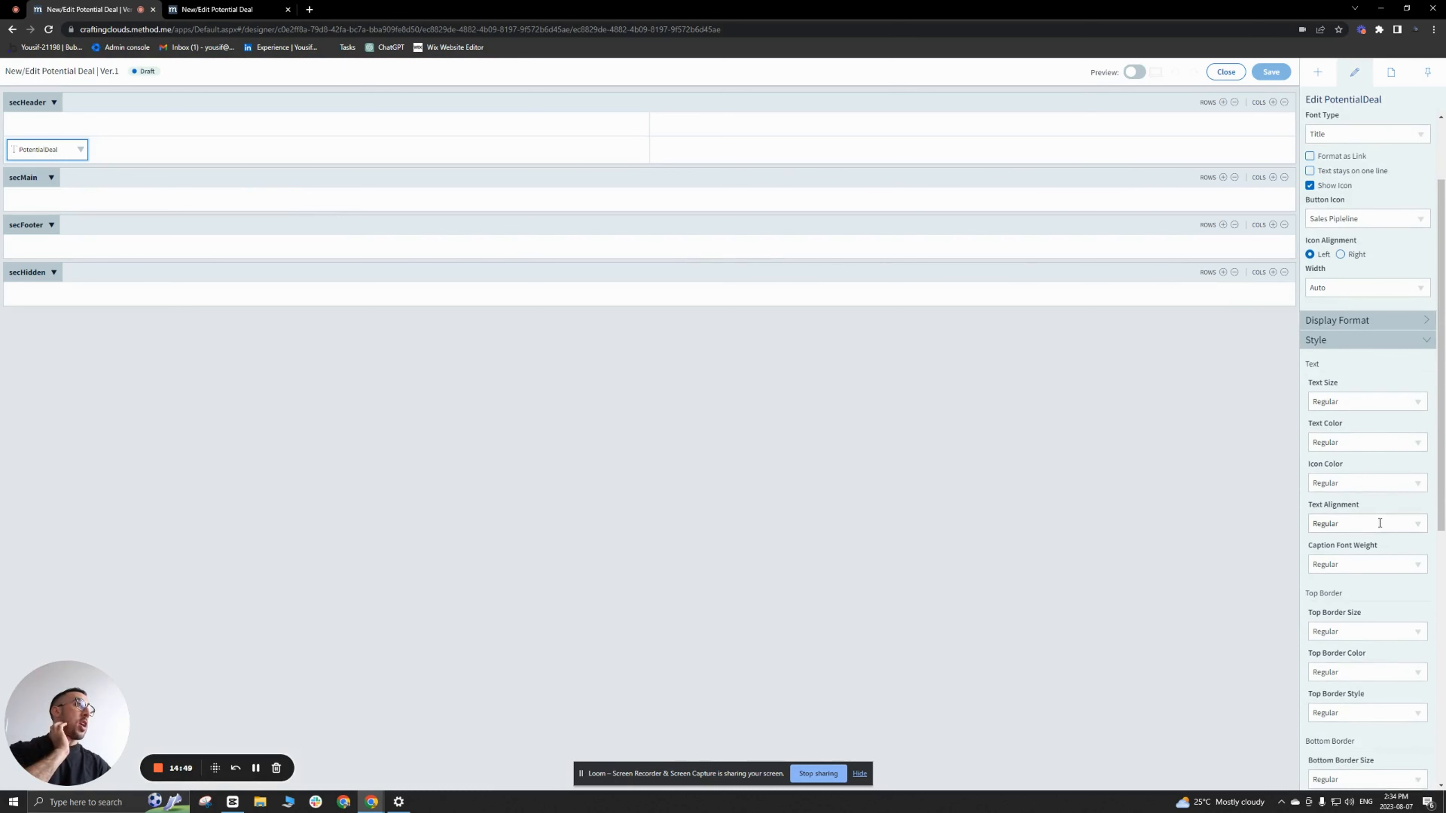
scroll(1381, 519, up, 4)
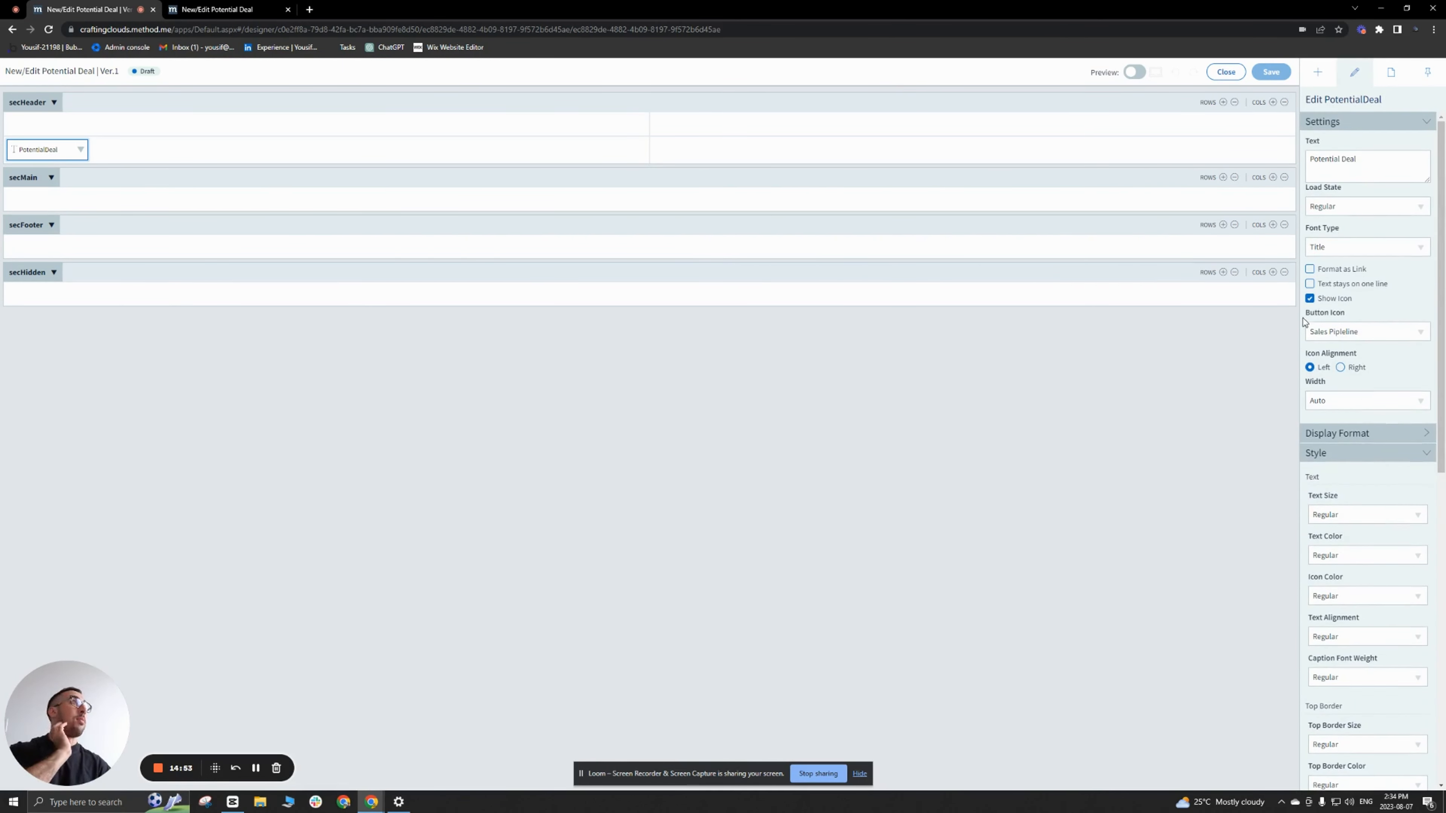
click(1309, 298)
click(398, 150)
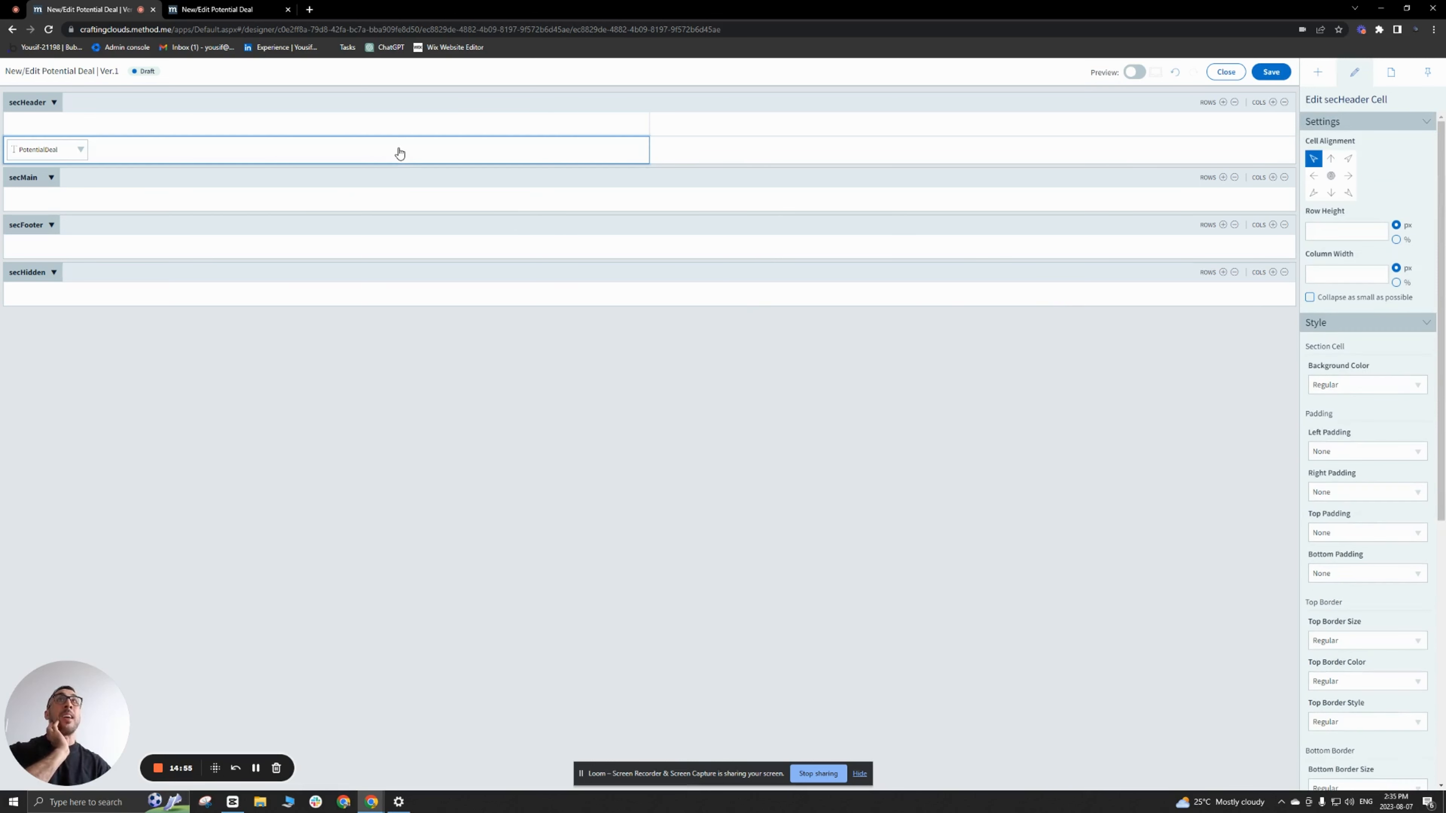
Step: Insert an Icon control before the PotentialDeal title in the same secHeader cell
click(1317, 73)
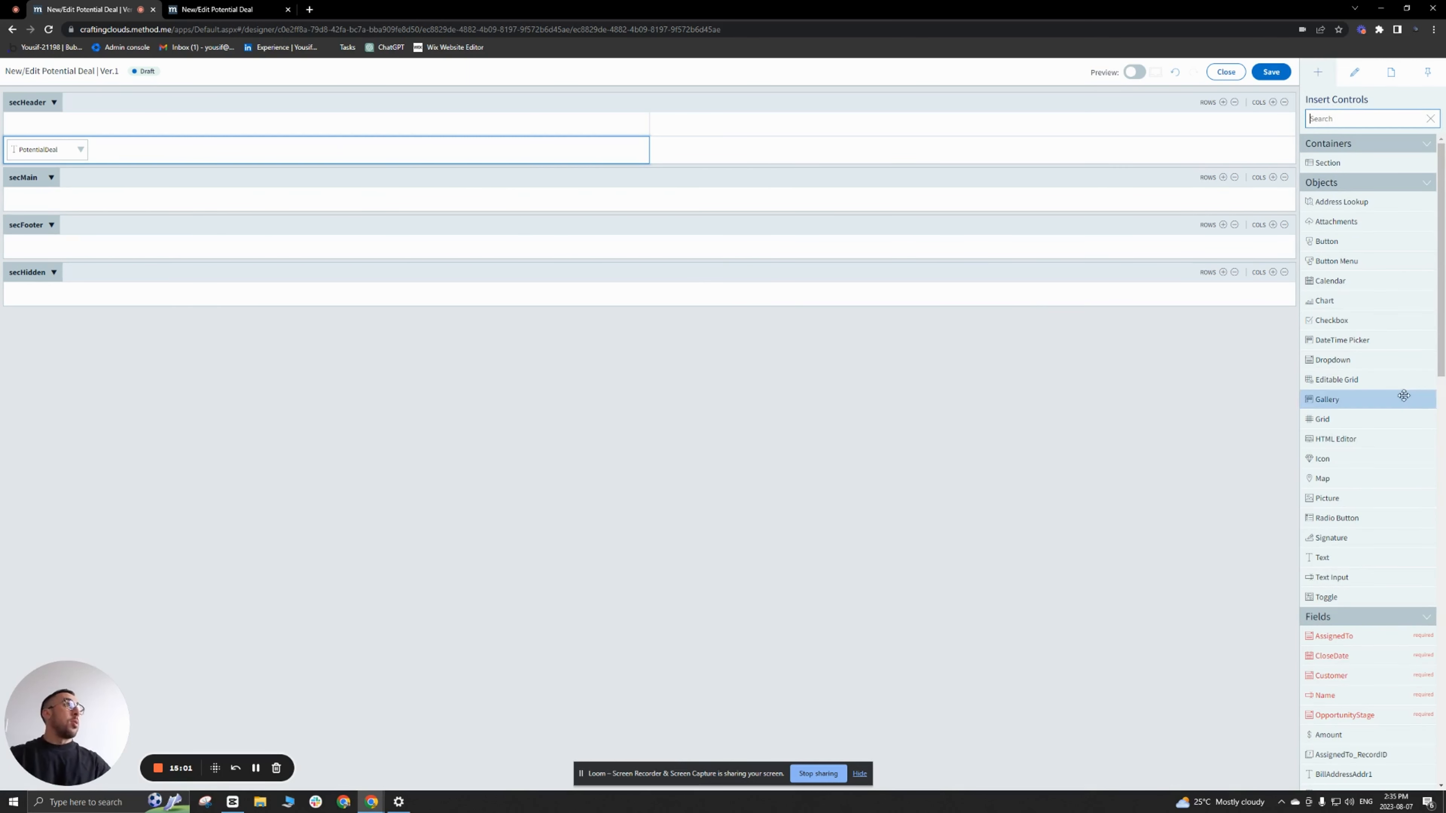
drag(1389, 457, 56, 149)
click(34, 155)
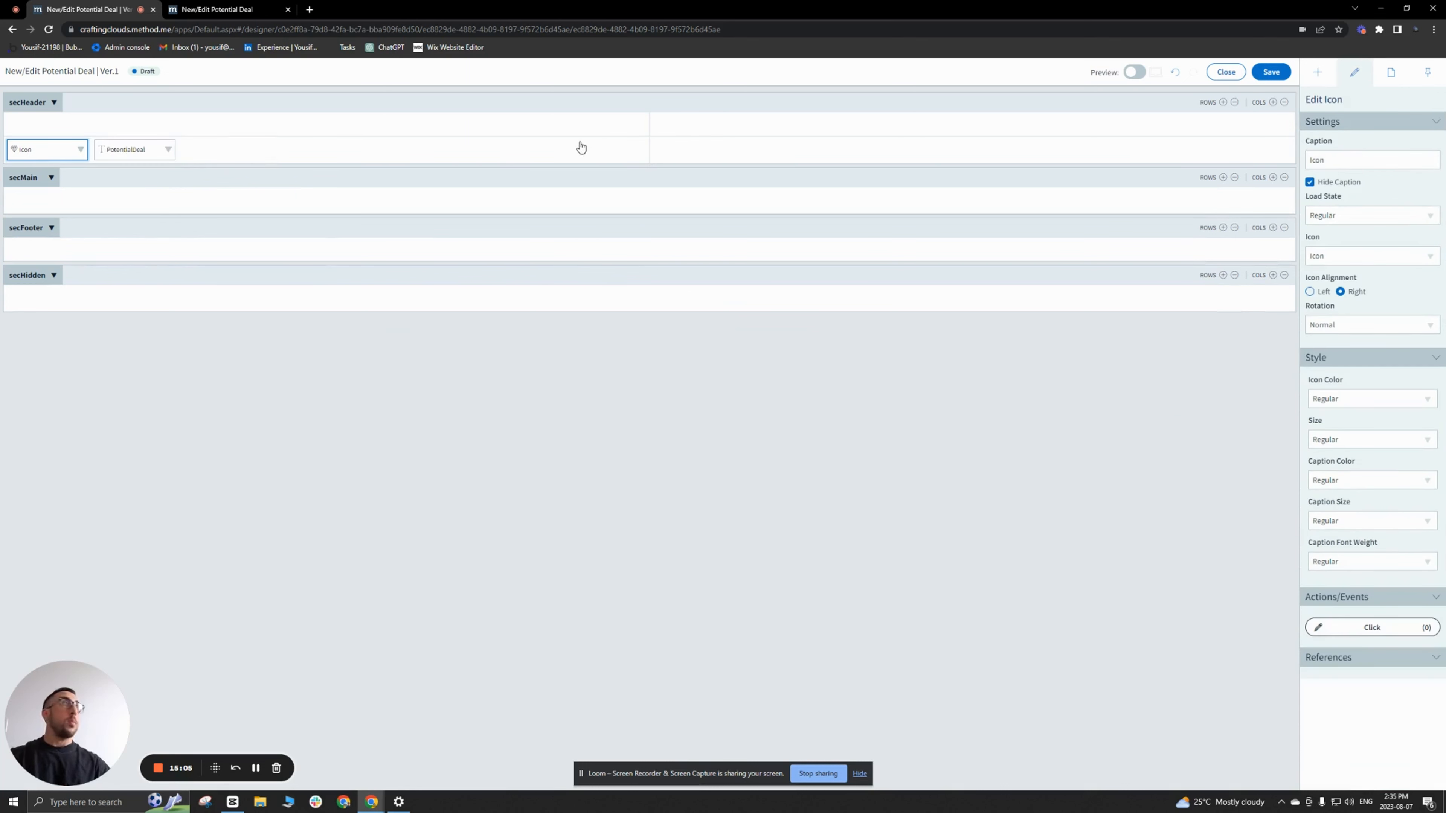
Step: Set the Icon control to the Sales Pipleline icon and its size to 4X-Large
click(1352, 160)
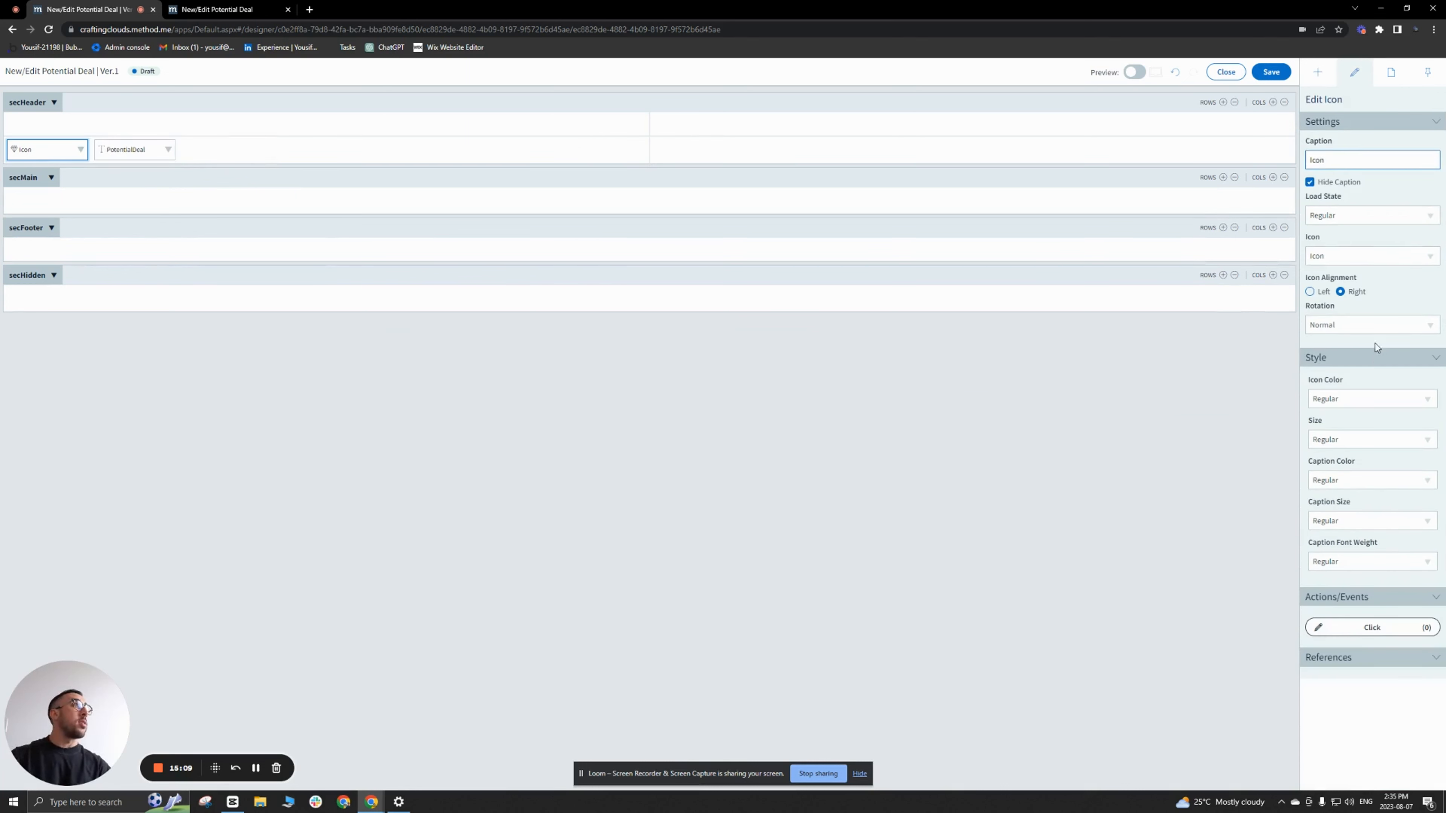
click(1431, 257)
scroll(1393, 339, down, 5)
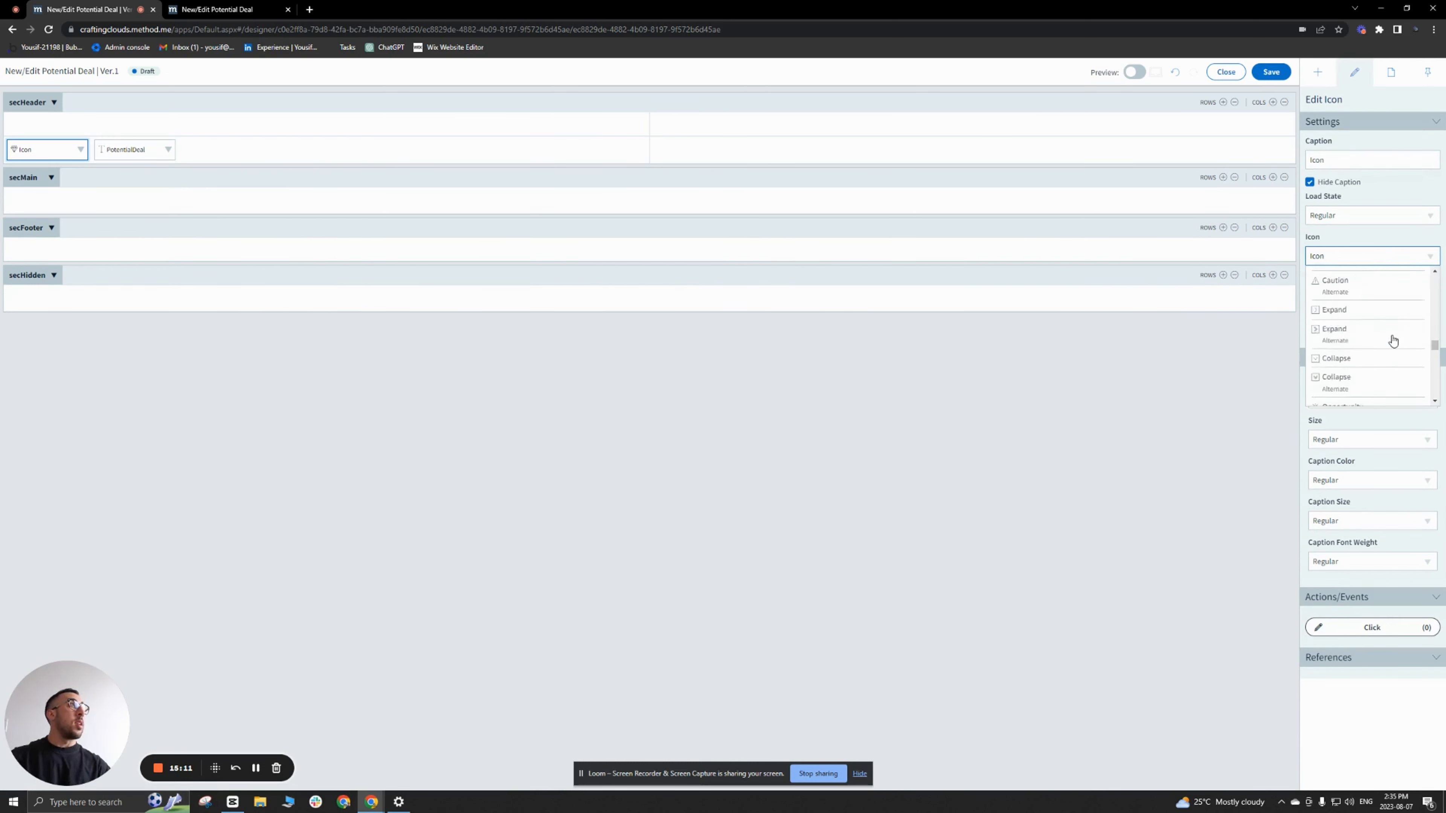
drag(1346, 255, 1250, 241)
text(sales)
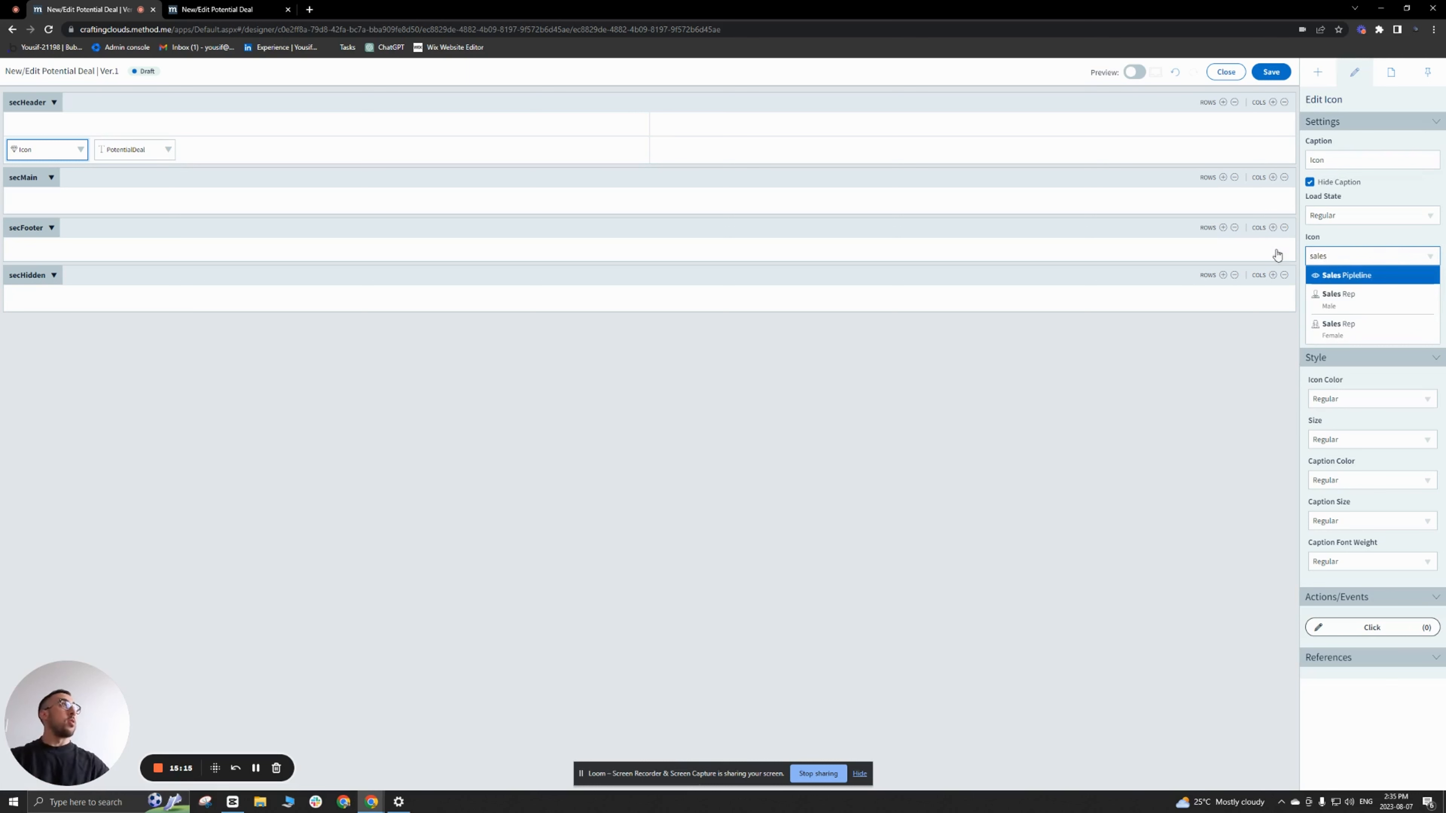
click(1330, 276)
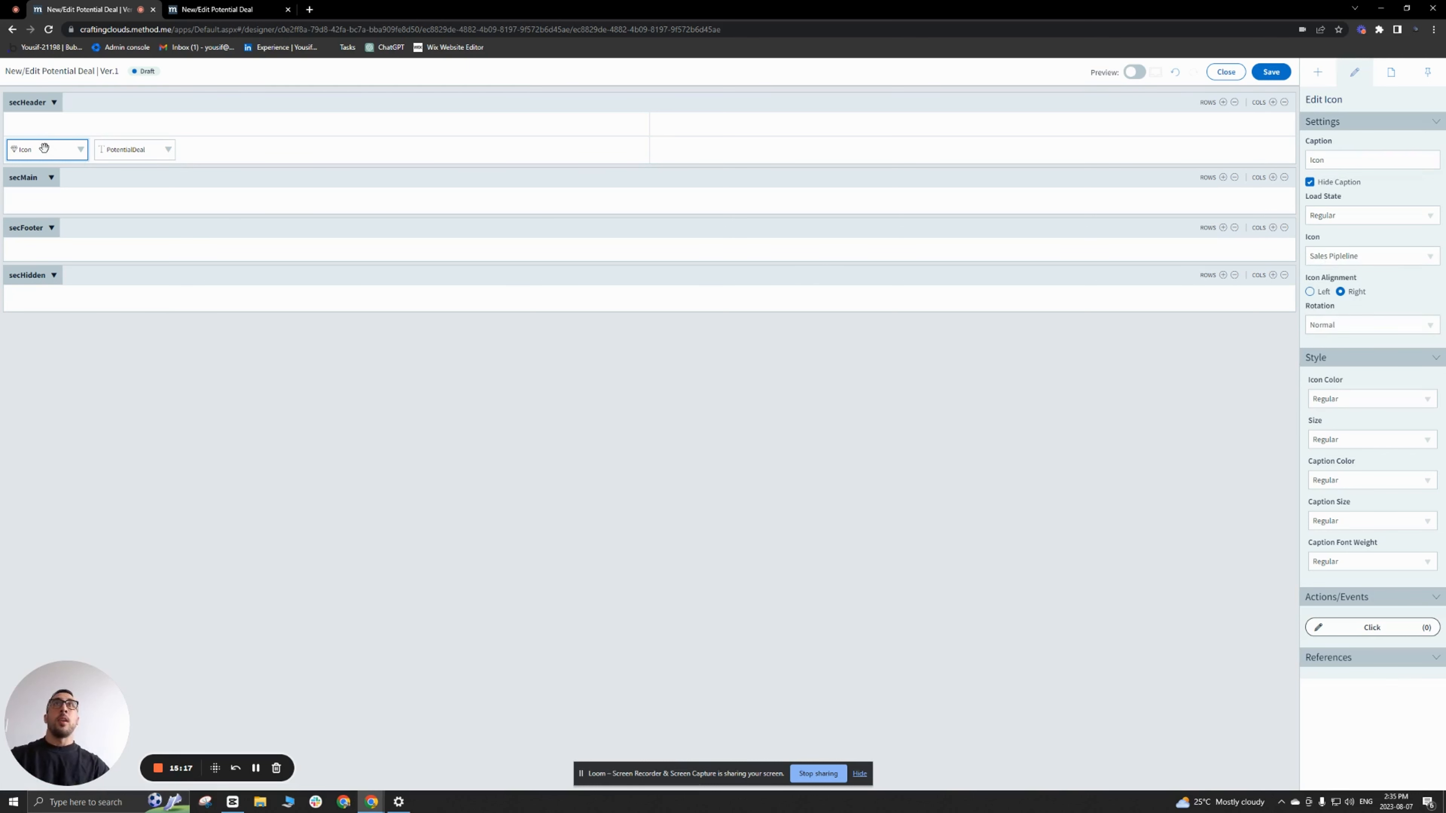
click(1409, 442)
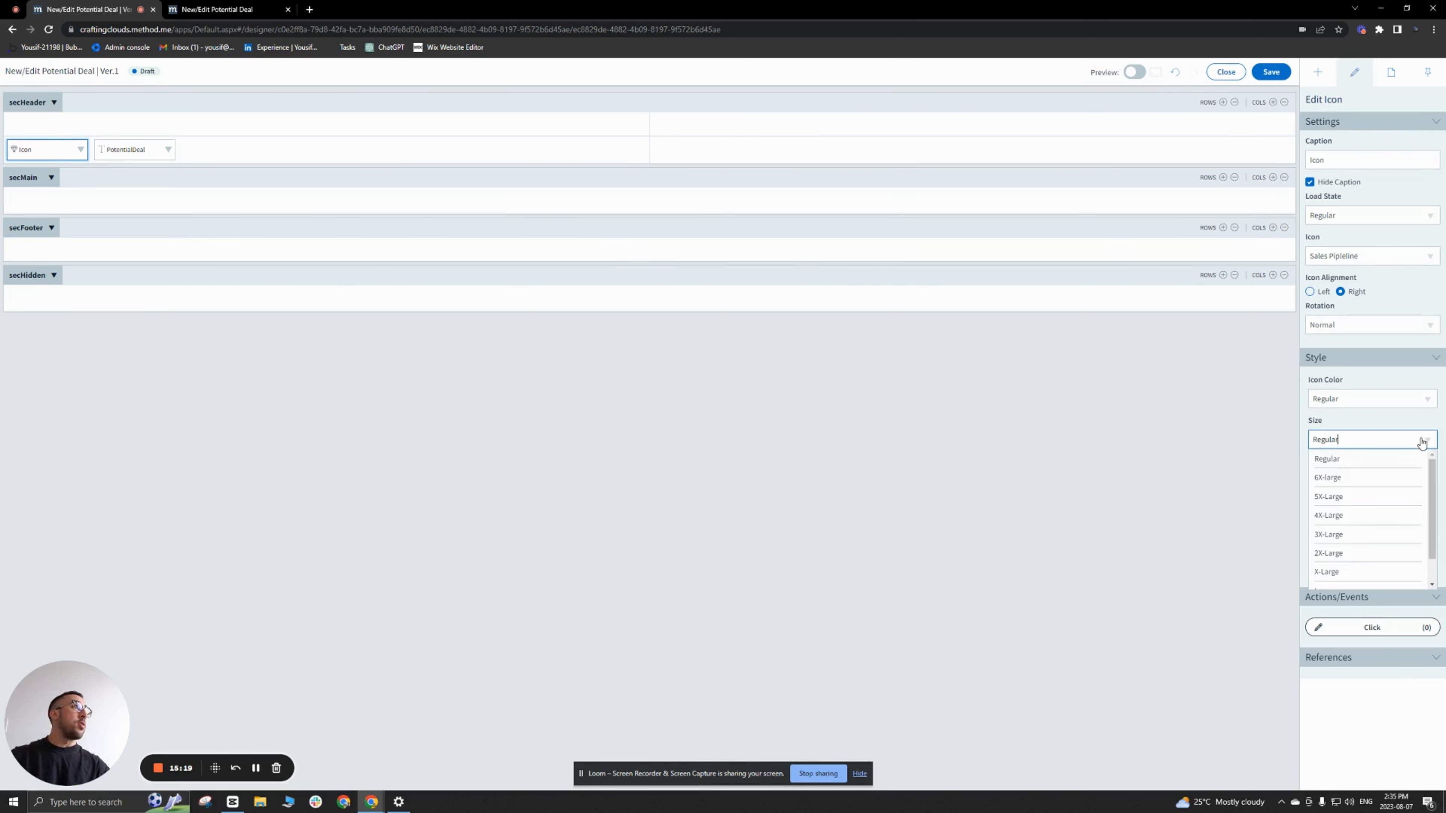
click(1341, 516)
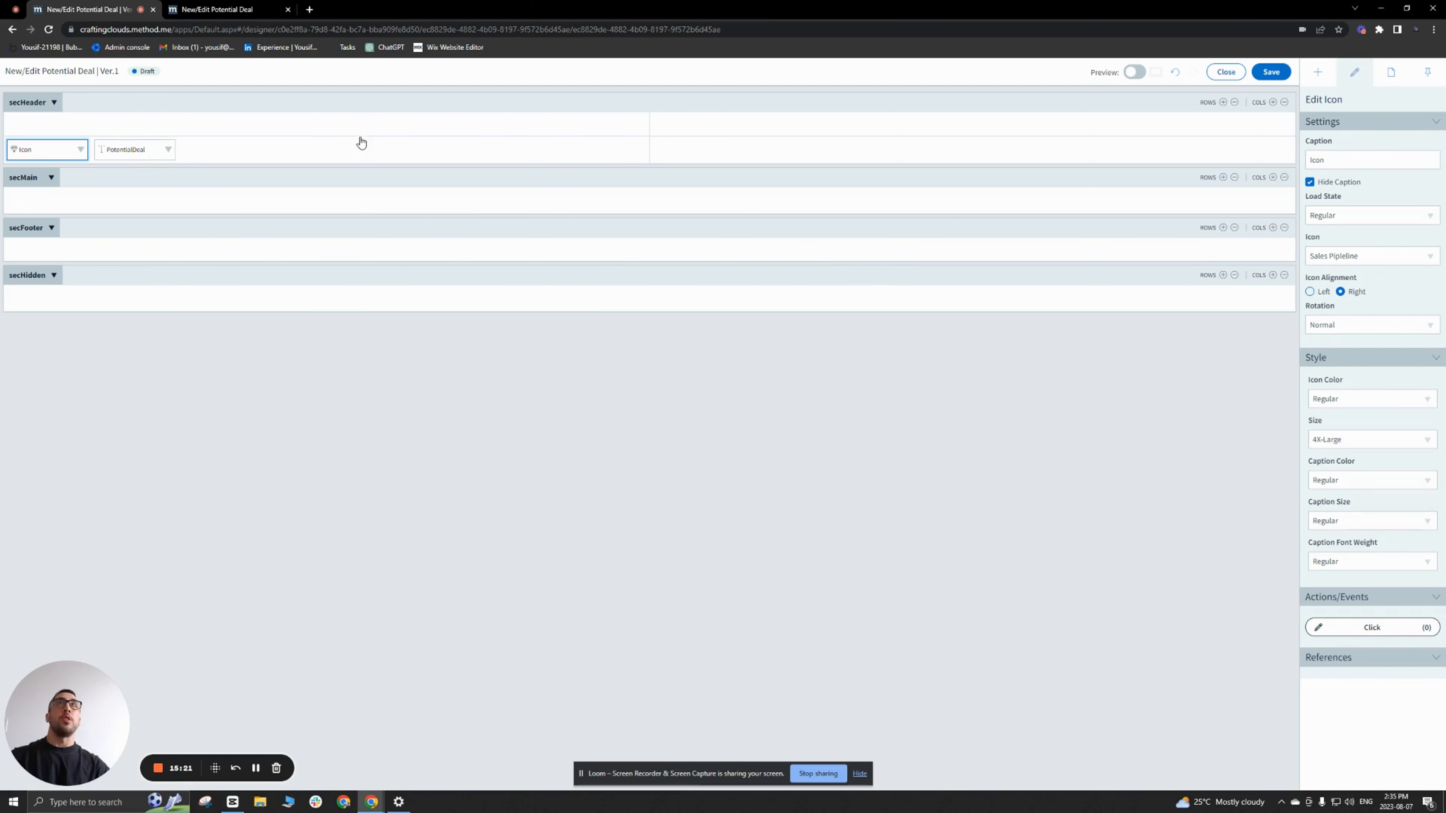
Step: Save the screen and reload its live version to check the header icon and title
click(359, 153)
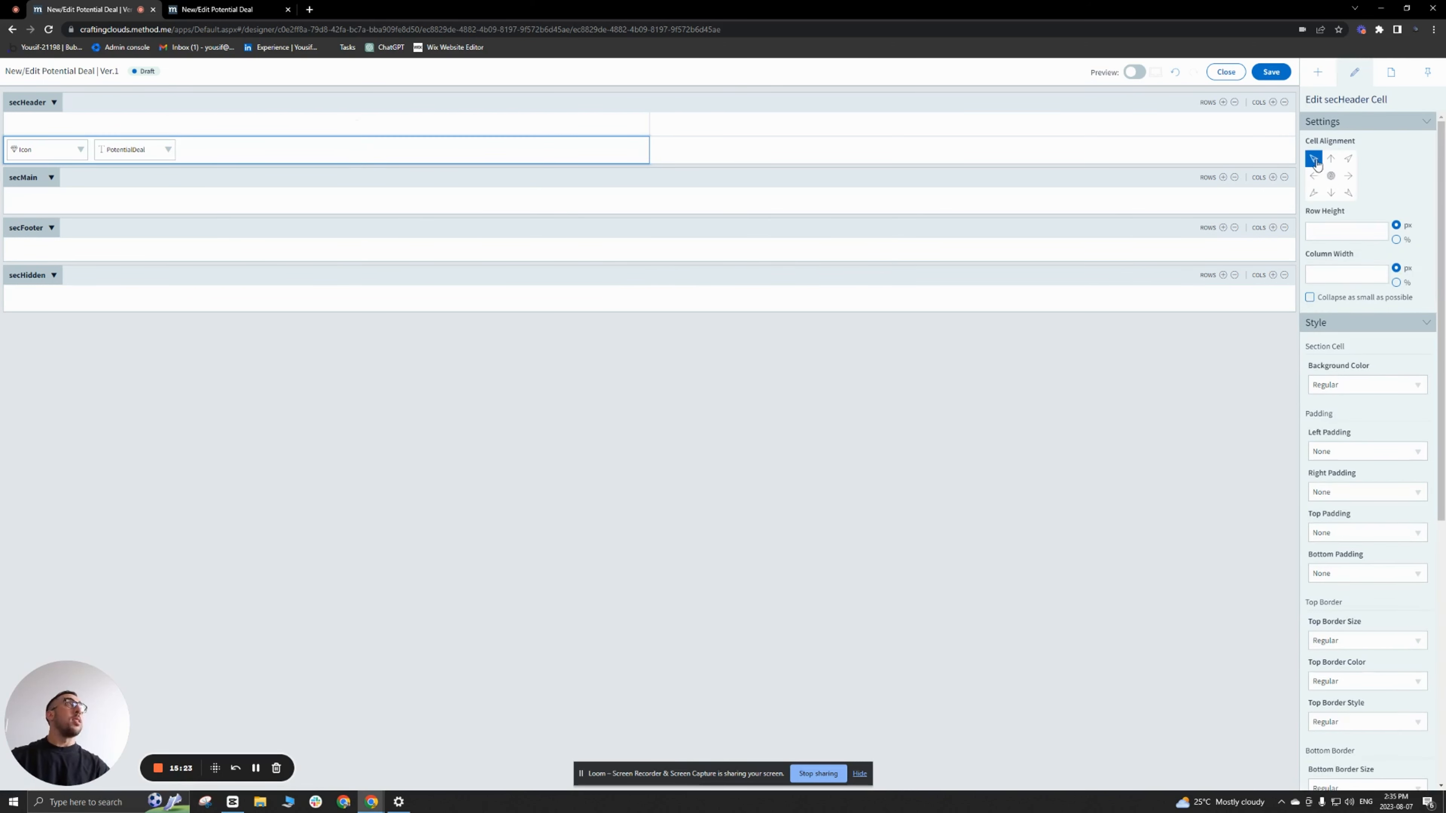
click(1271, 72)
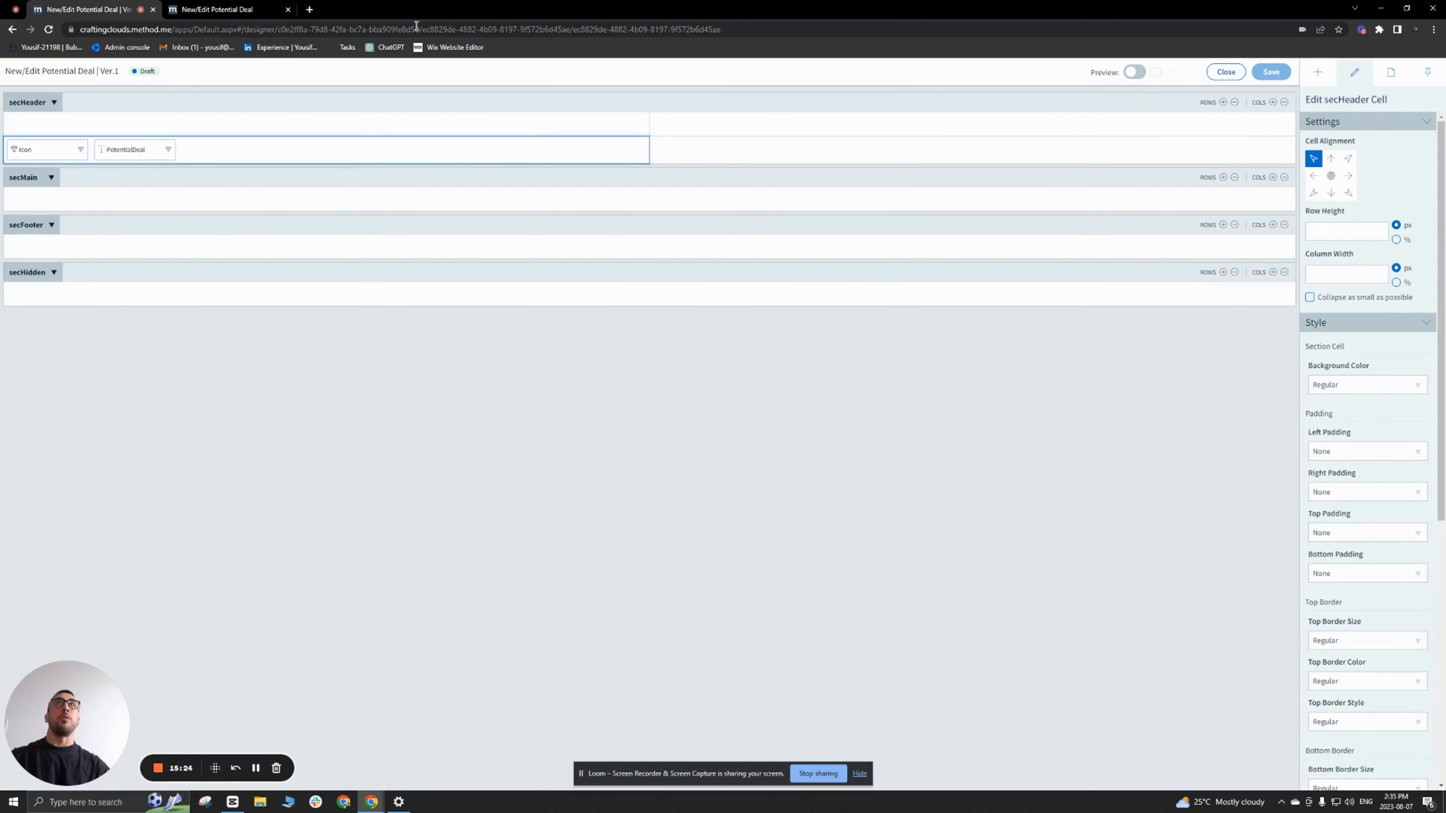
click(219, 11)
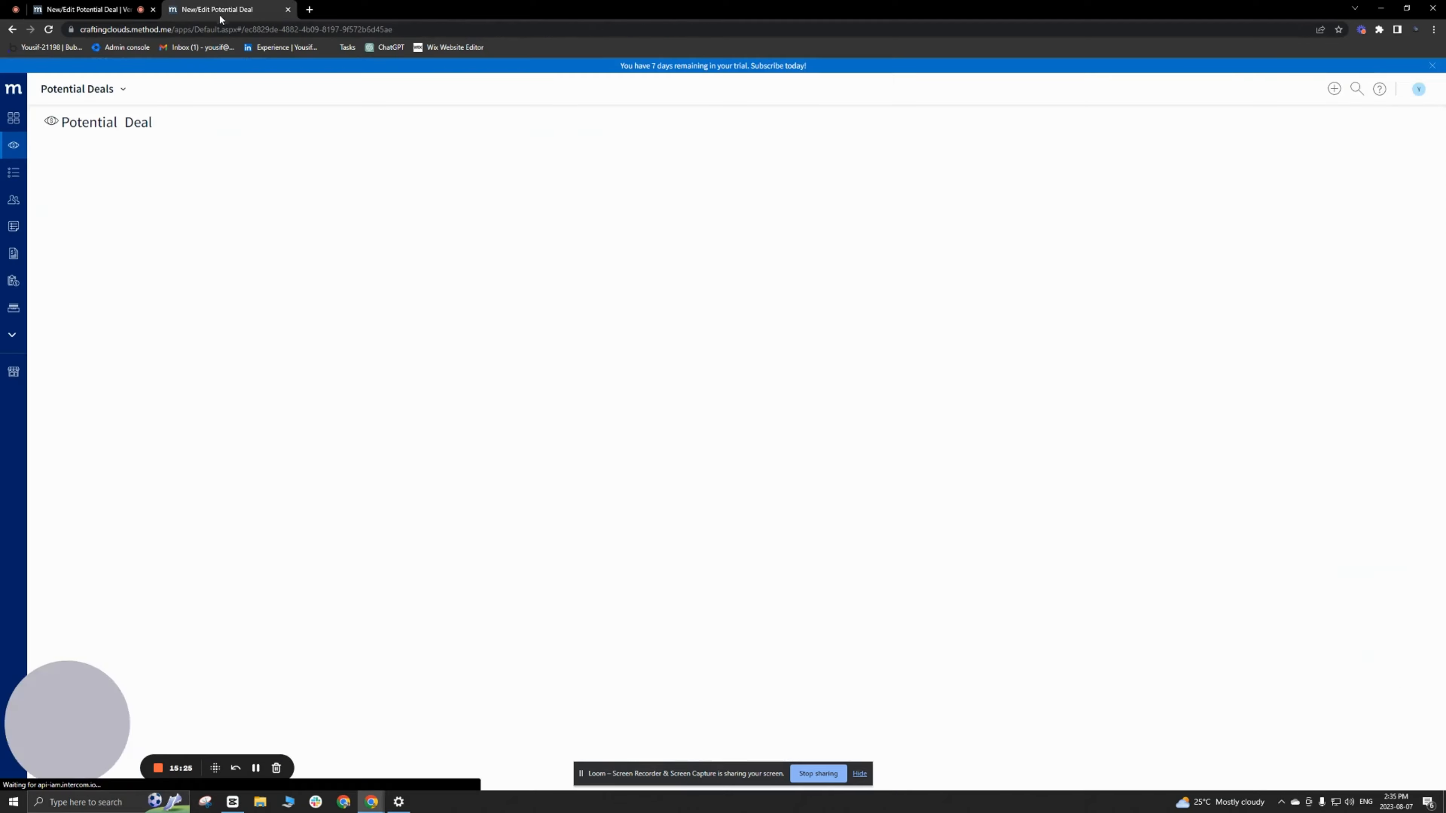
click(47, 29)
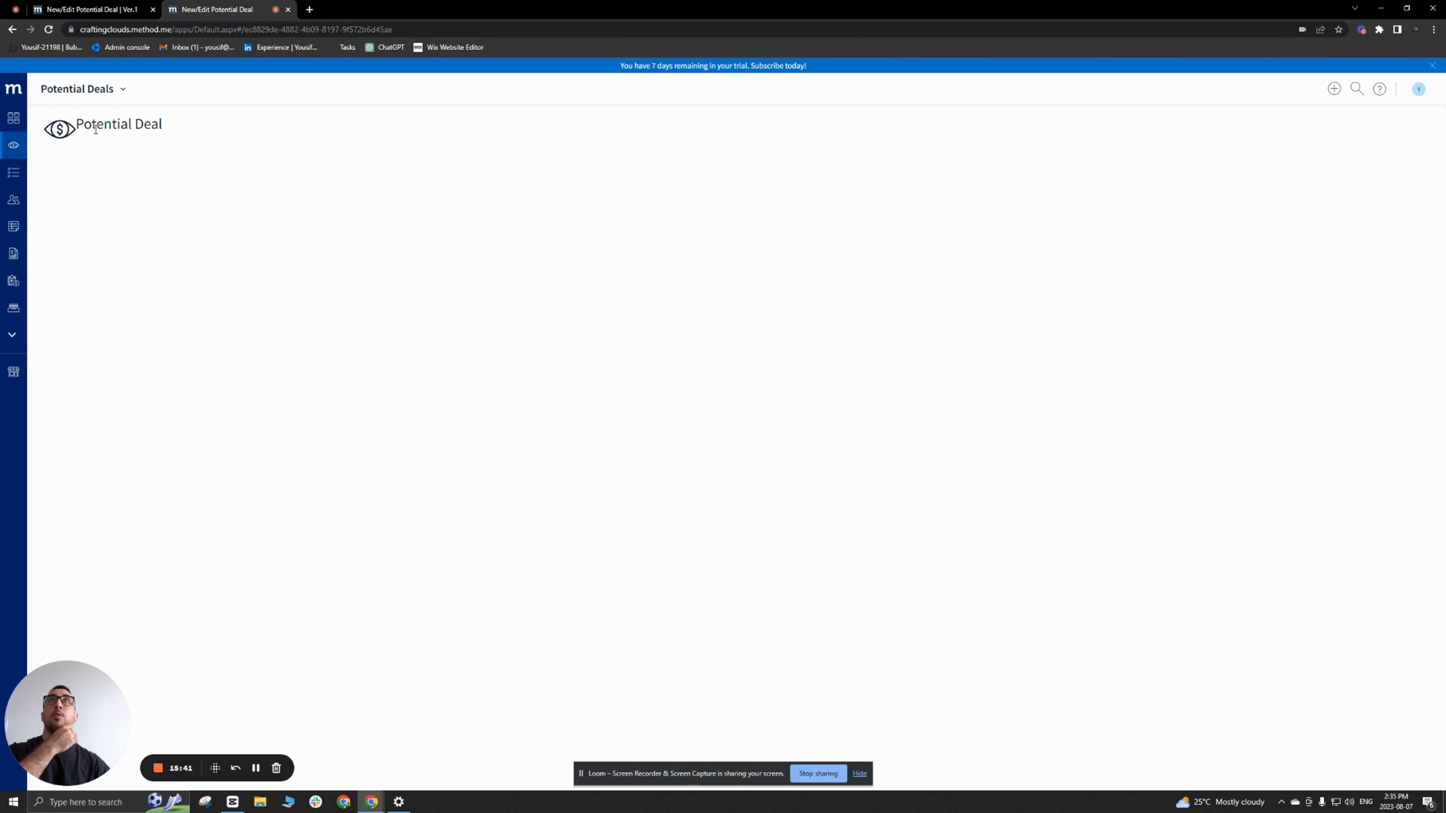
Step: Move the PotentialDeal title into the second column of secHeader and collapse the icon's cell as small as possible
click(103, 11)
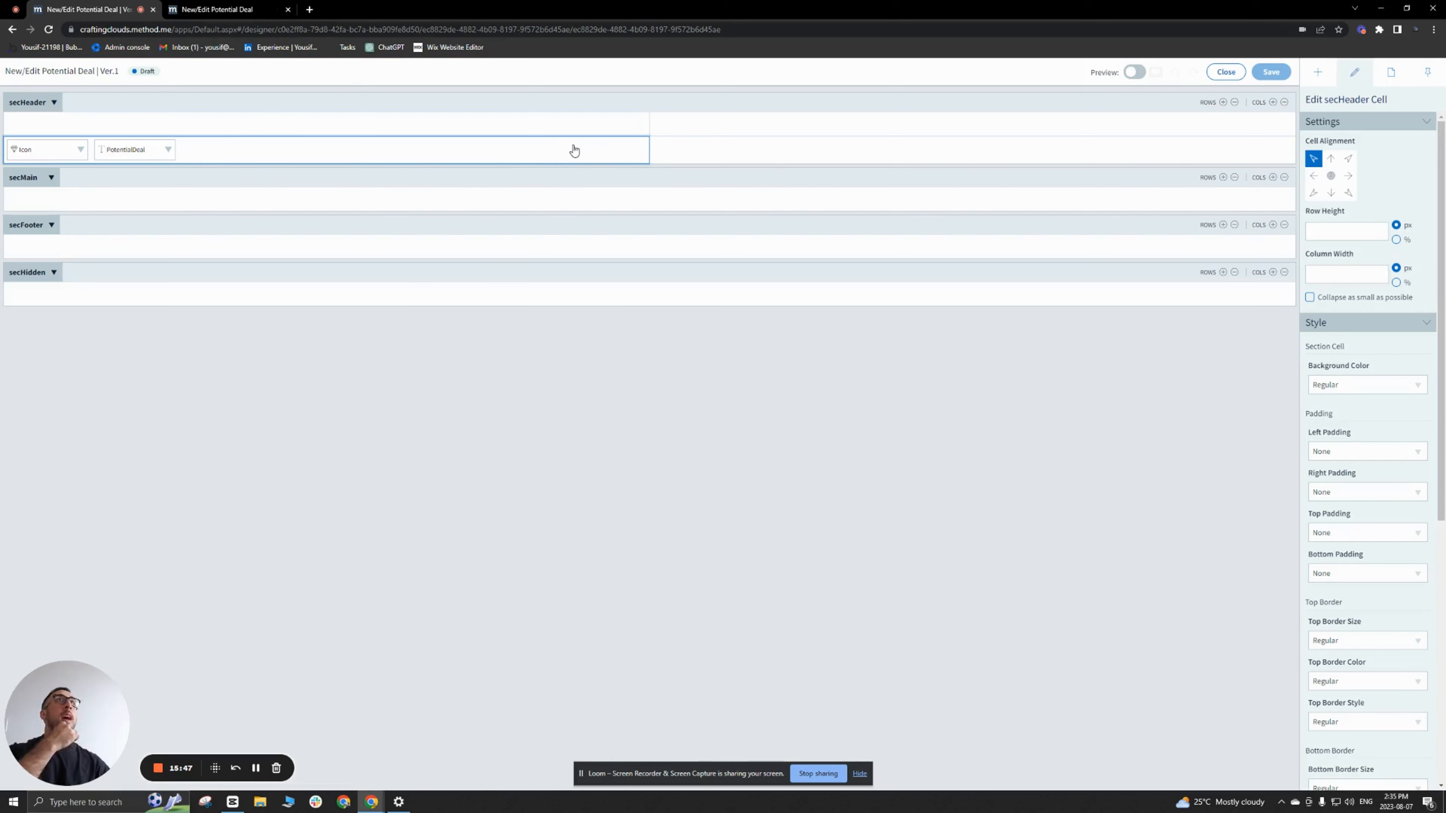
drag(120, 150, 698, 155)
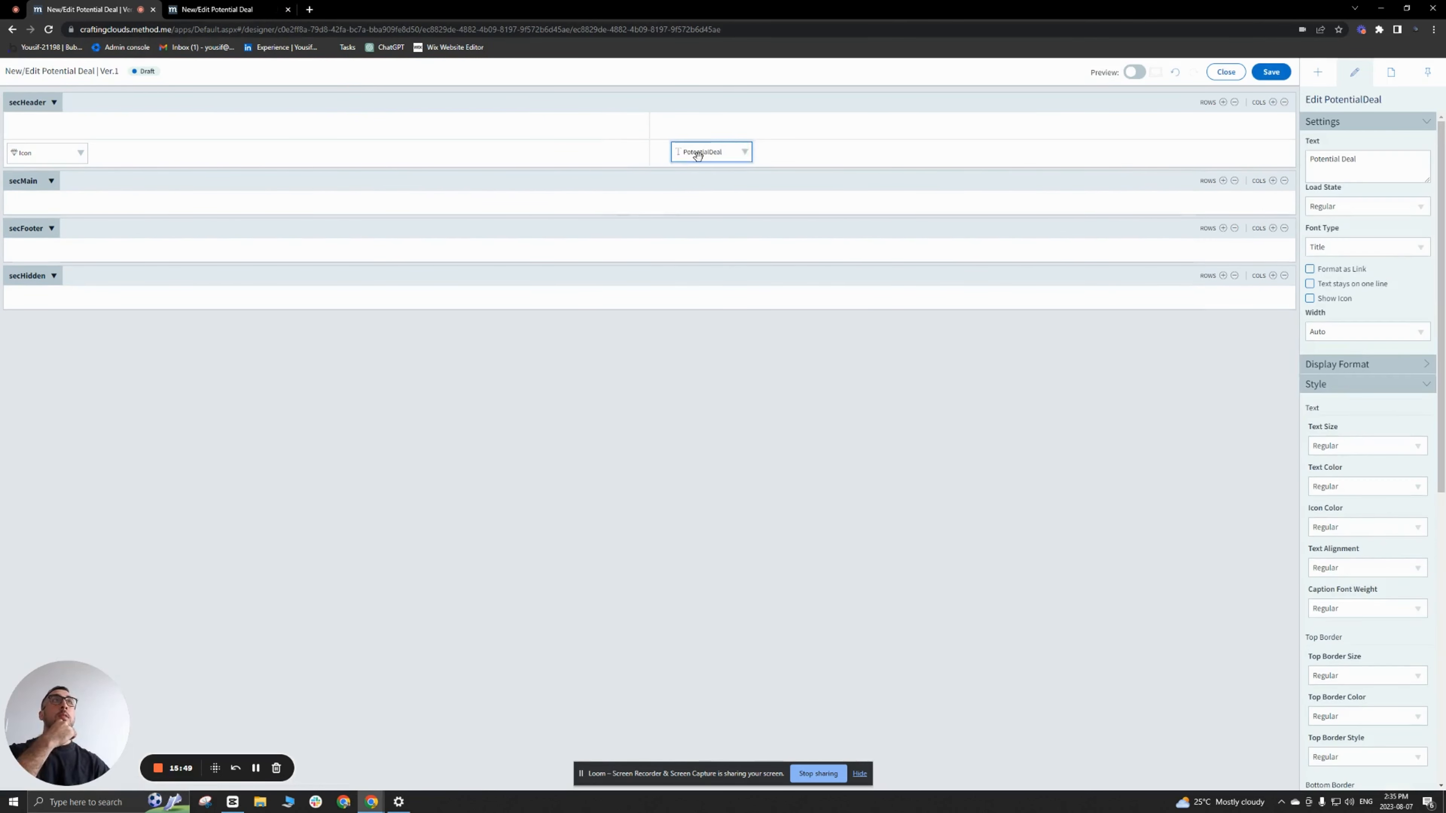
click(387, 162)
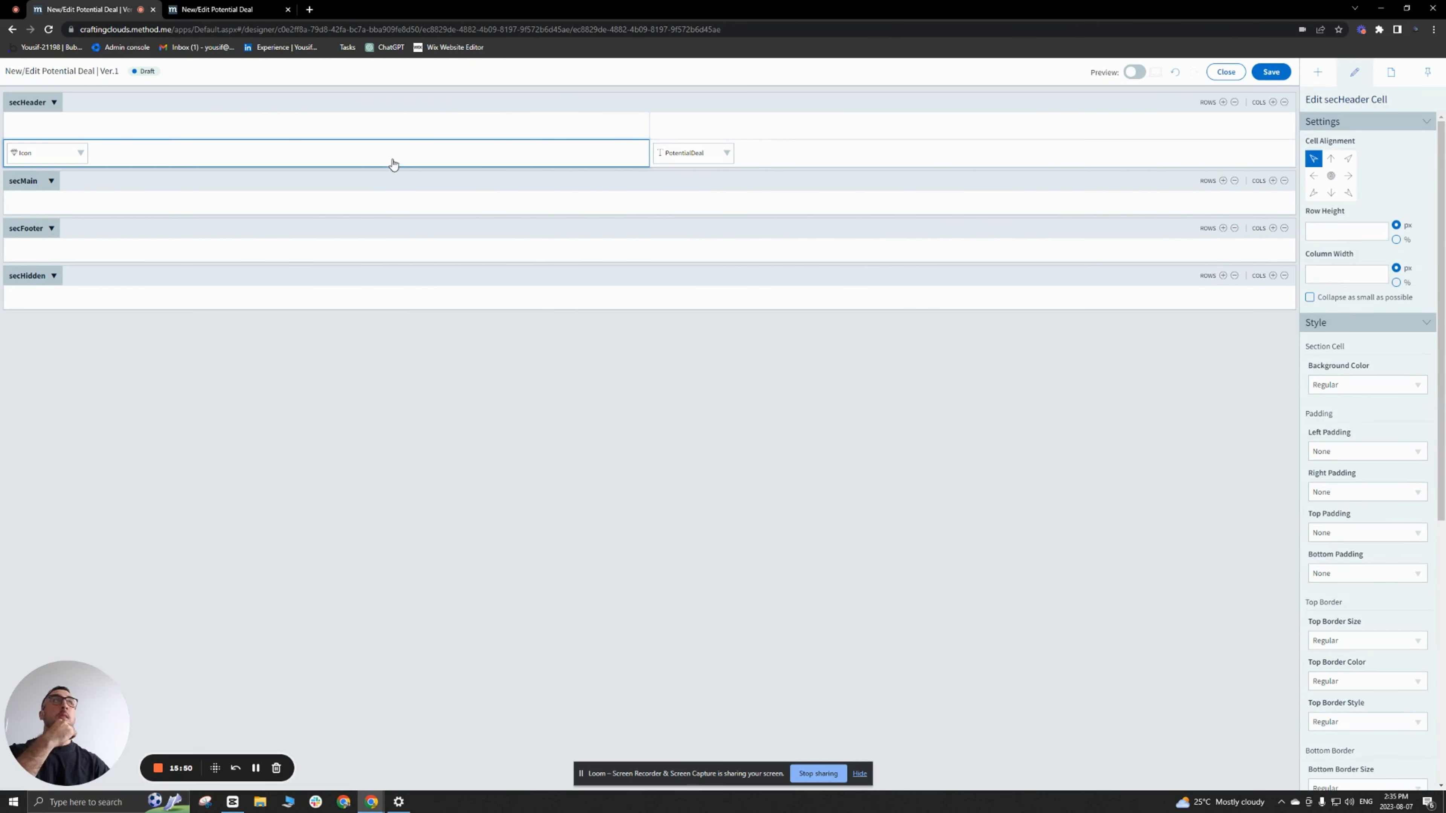
click(1320, 299)
Step: Align the title's cell middle-left with 1x left padding, then save and reload the live screen to check it
click(369, 166)
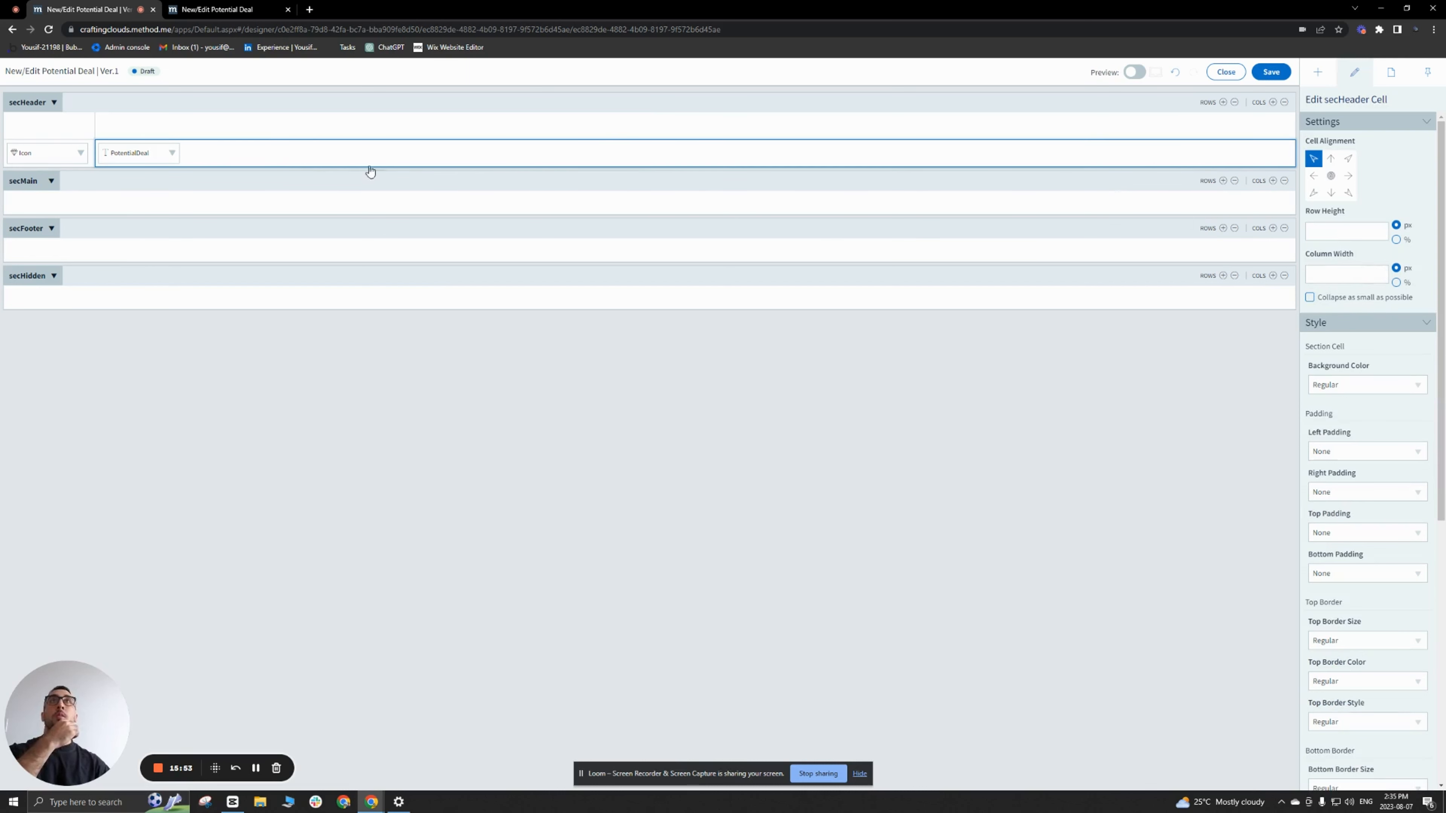
click(1313, 178)
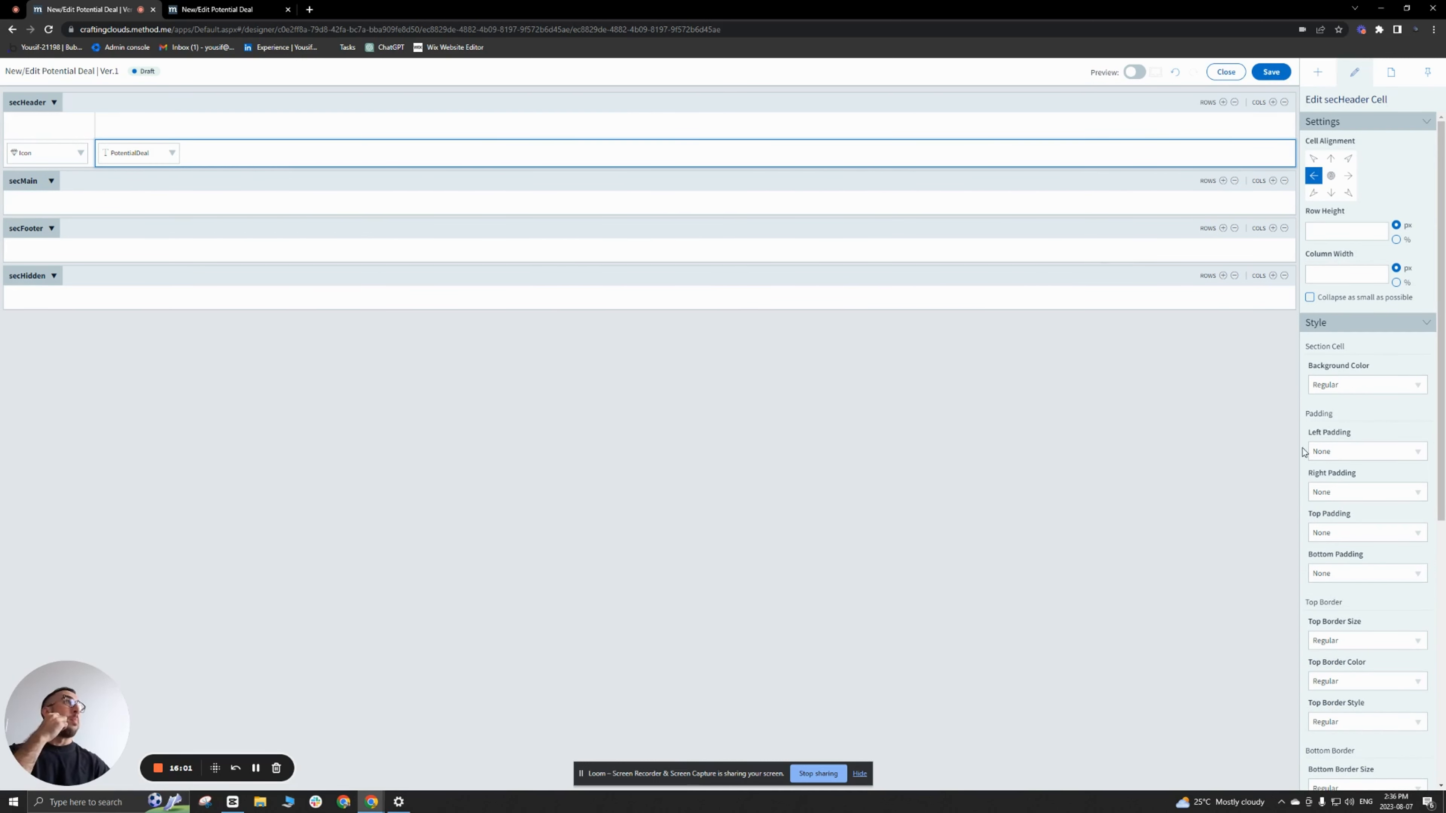
click(1368, 452)
click(1356, 490)
click(1271, 72)
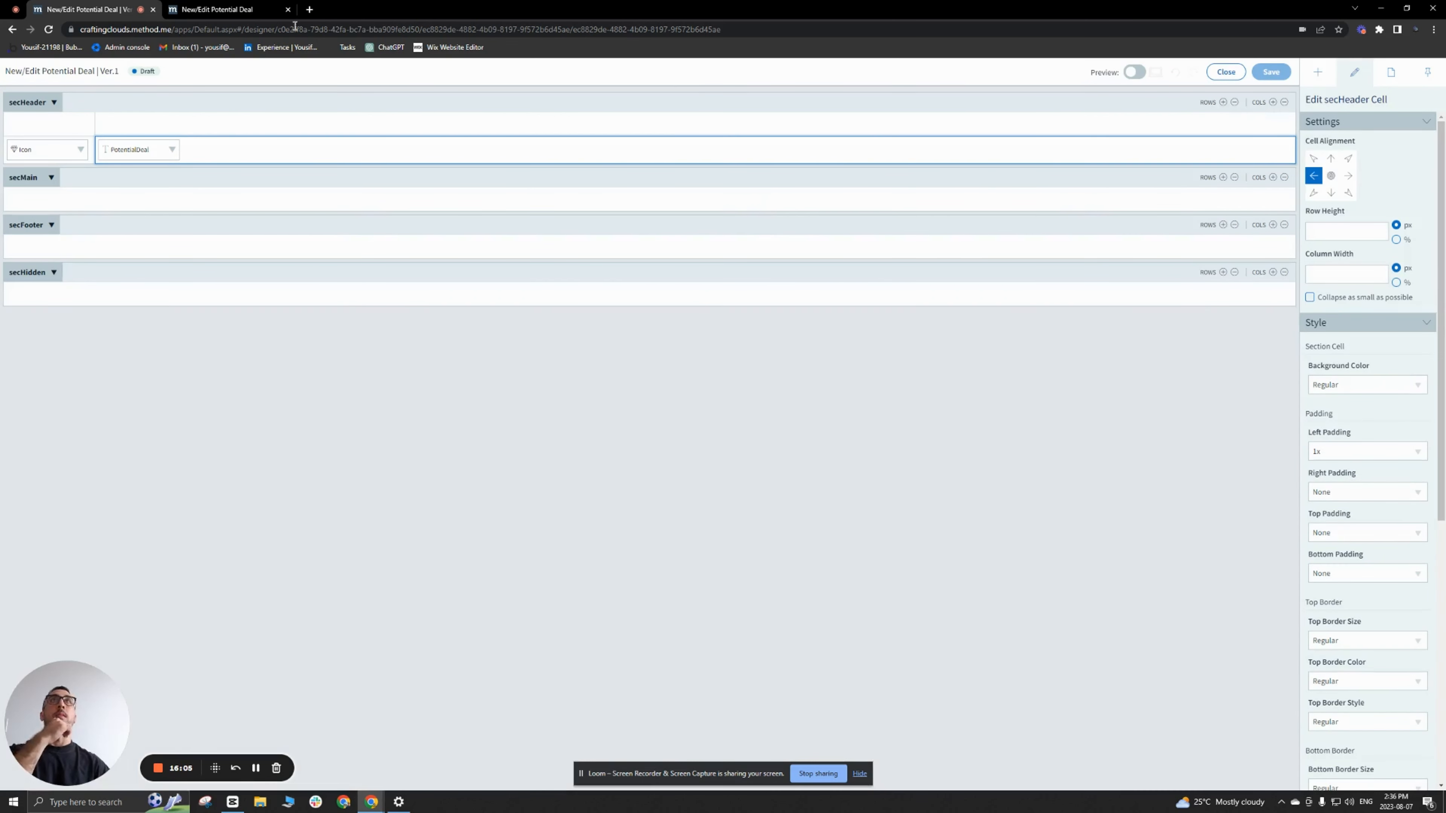
click(244, 9)
click(49, 29)
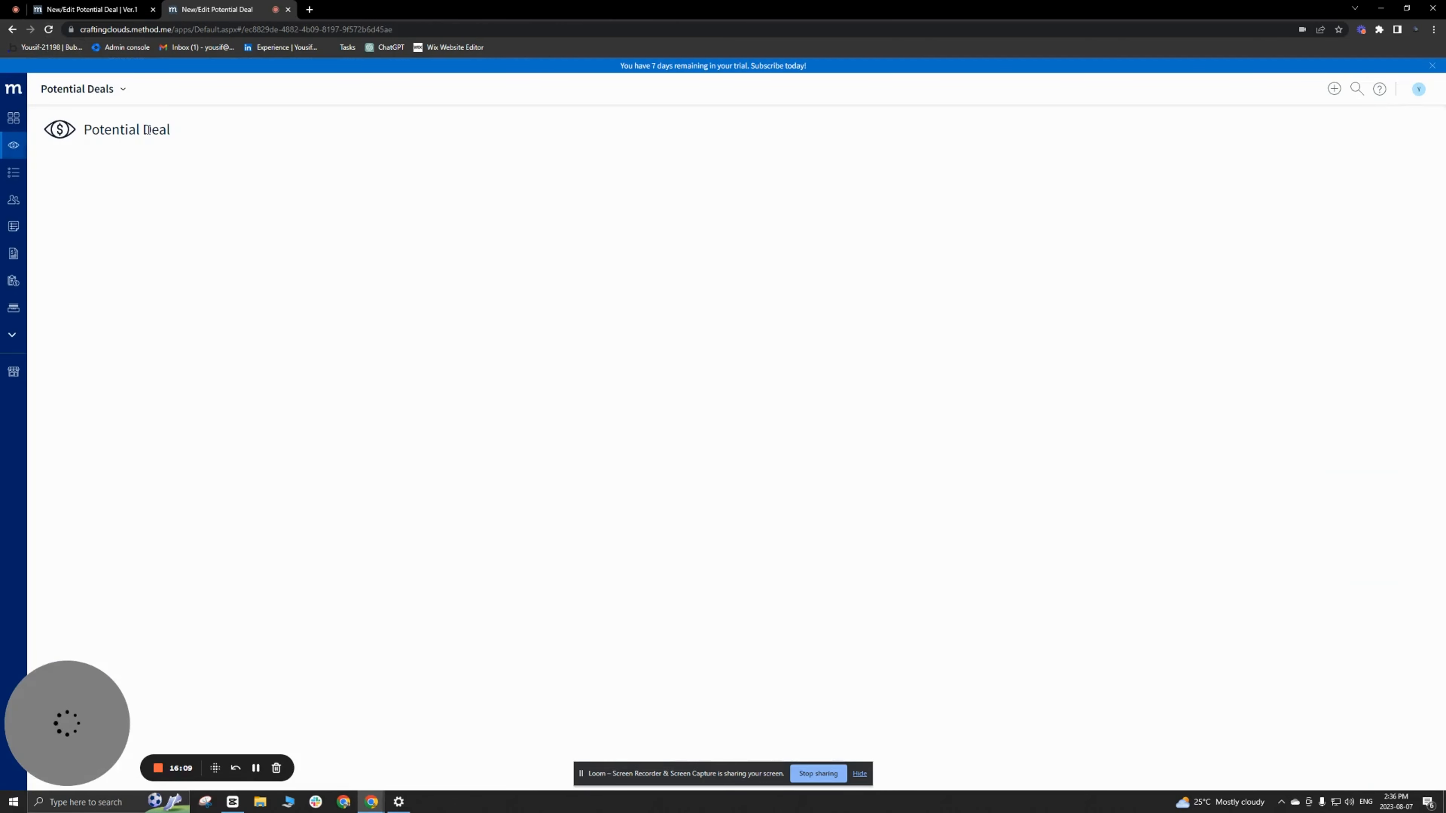
Step: Insert a Text control reading "Back" in the empty secHeader cell above the icon
click(94, 10)
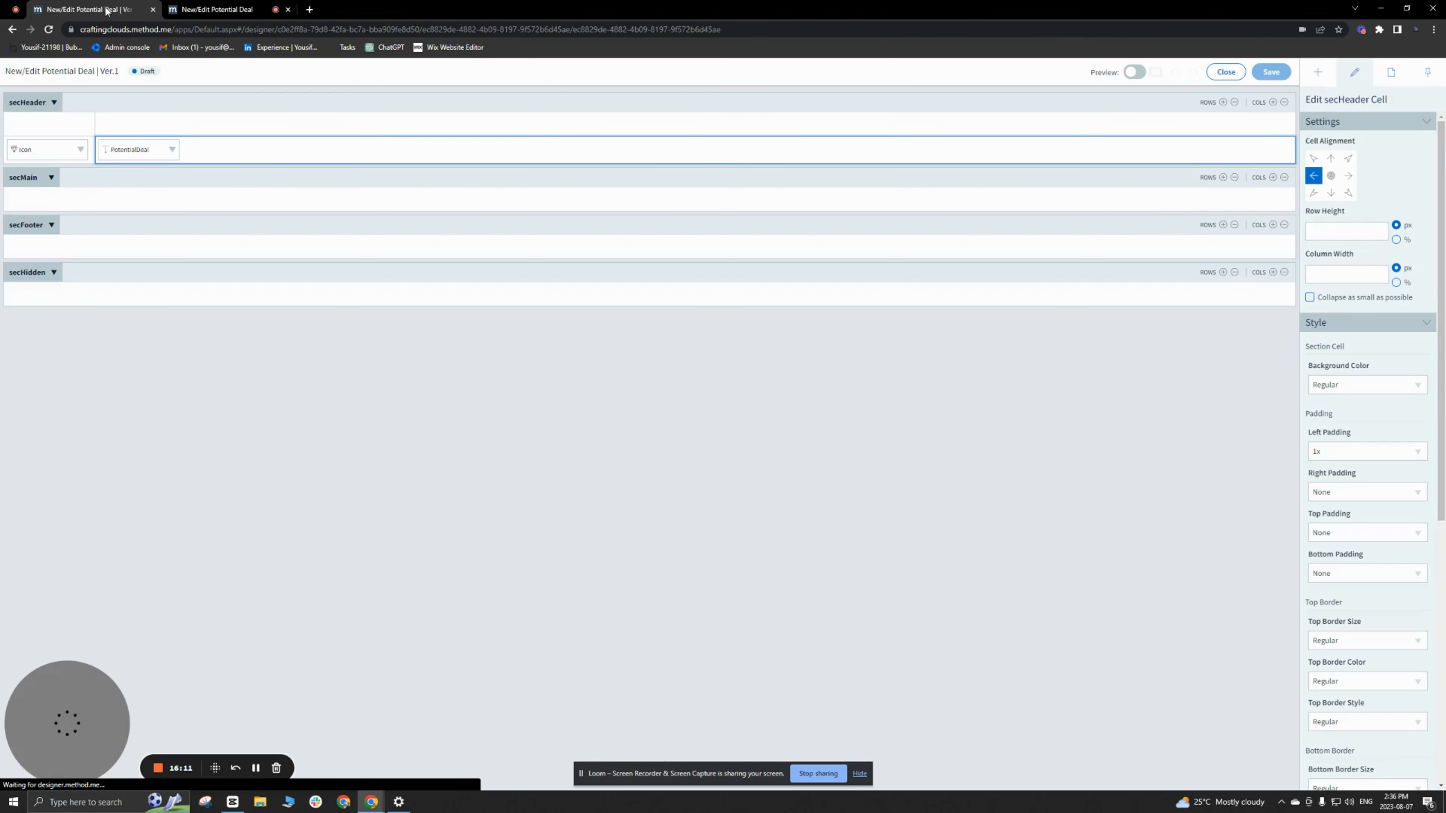
click(77, 126)
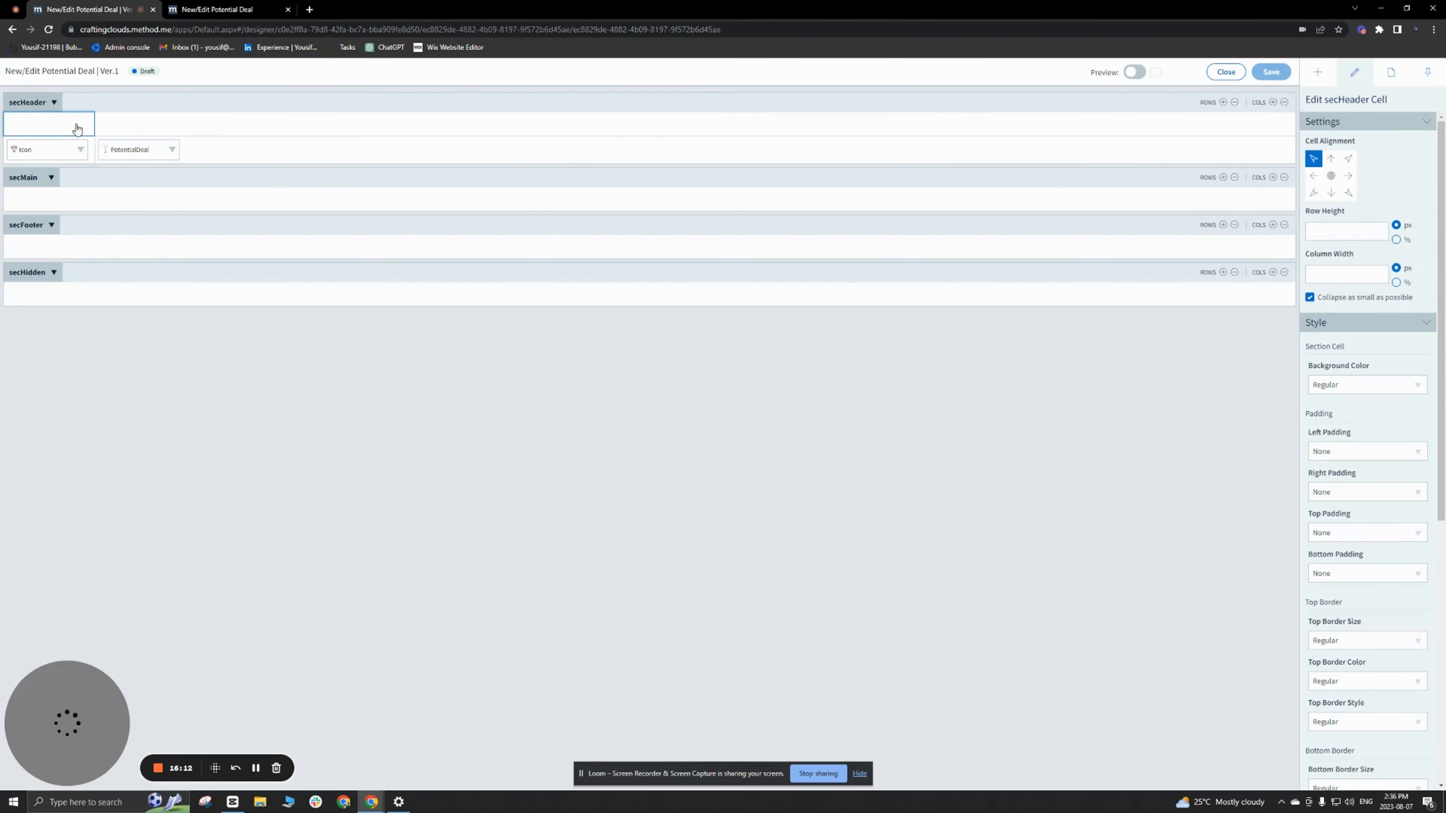
click(1316, 73)
drag(1321, 561, 51, 128)
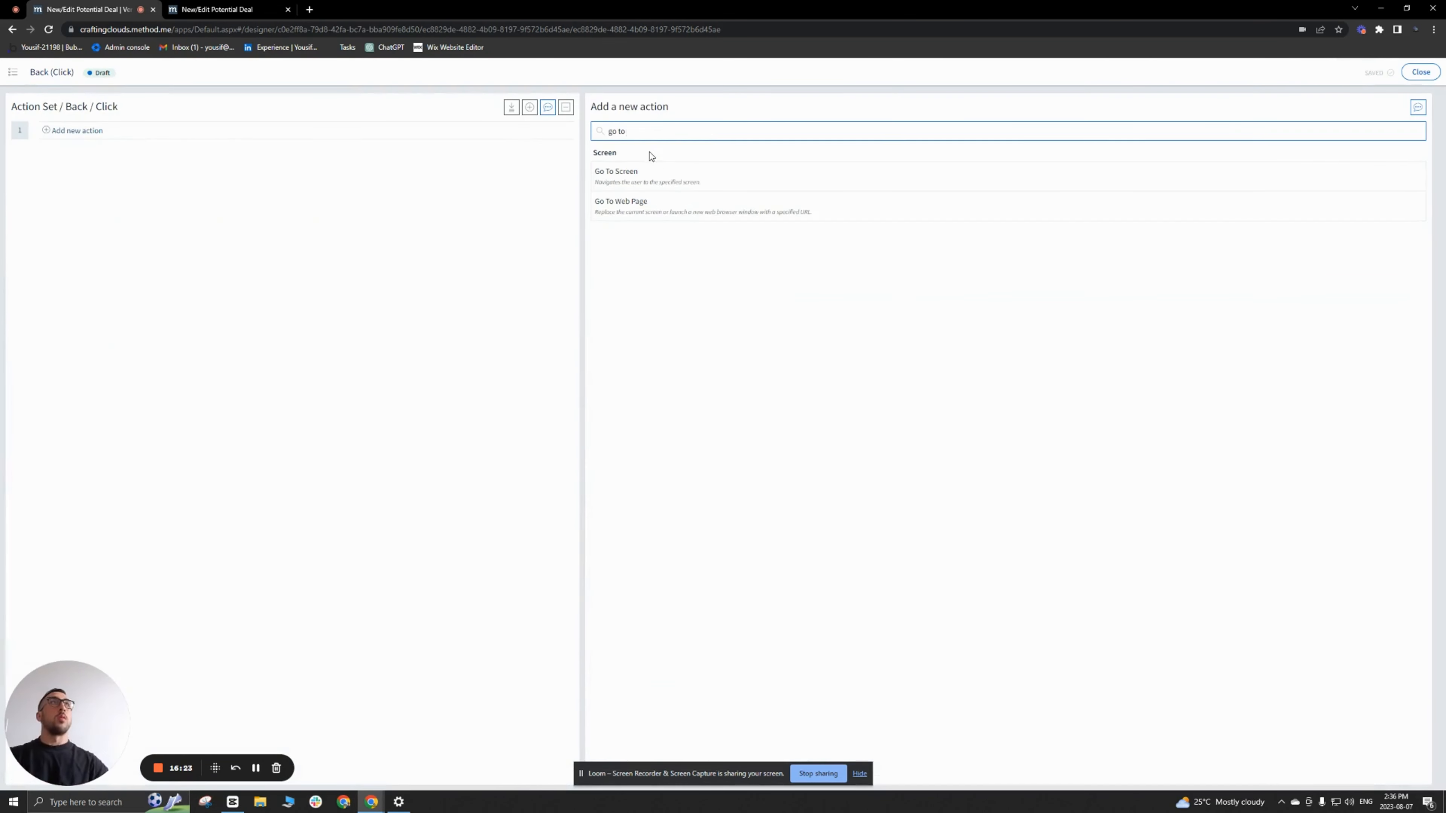
Step: Give the Back text a click action going to Back (Browser History), noted "go back", and a left-aligned Chevron icon
click(617, 172)
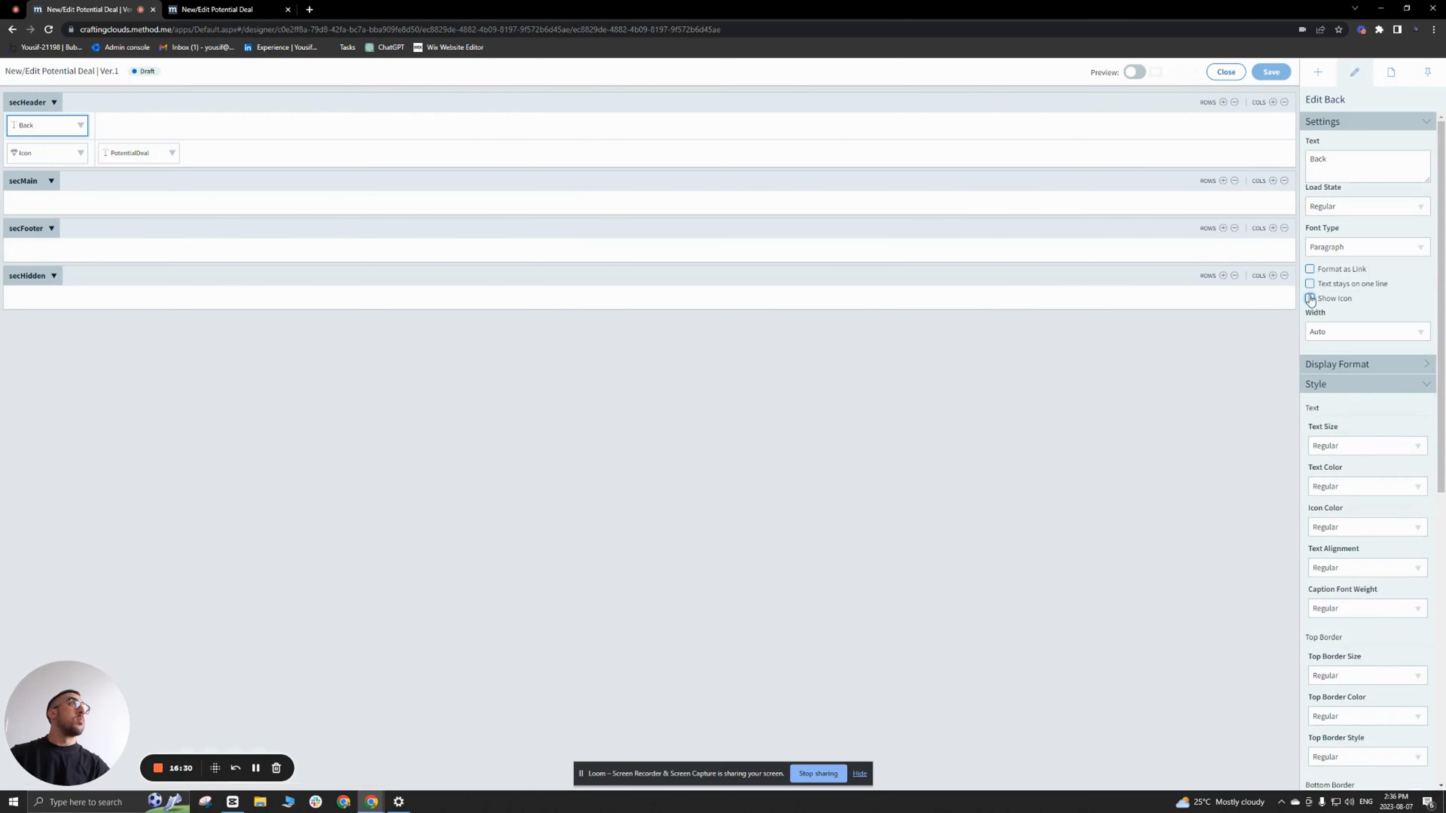
click(1347, 330)
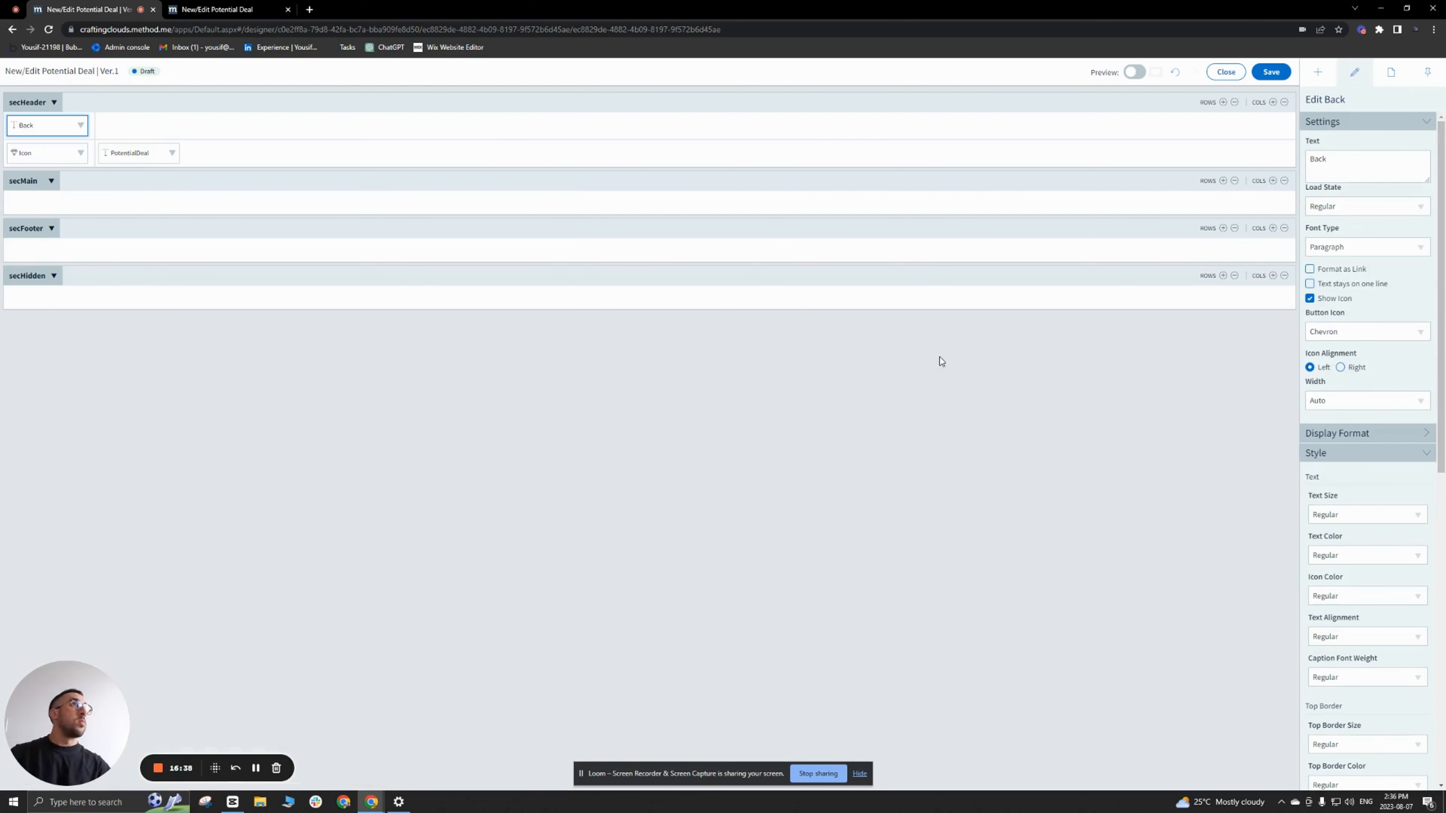
click(213, 126)
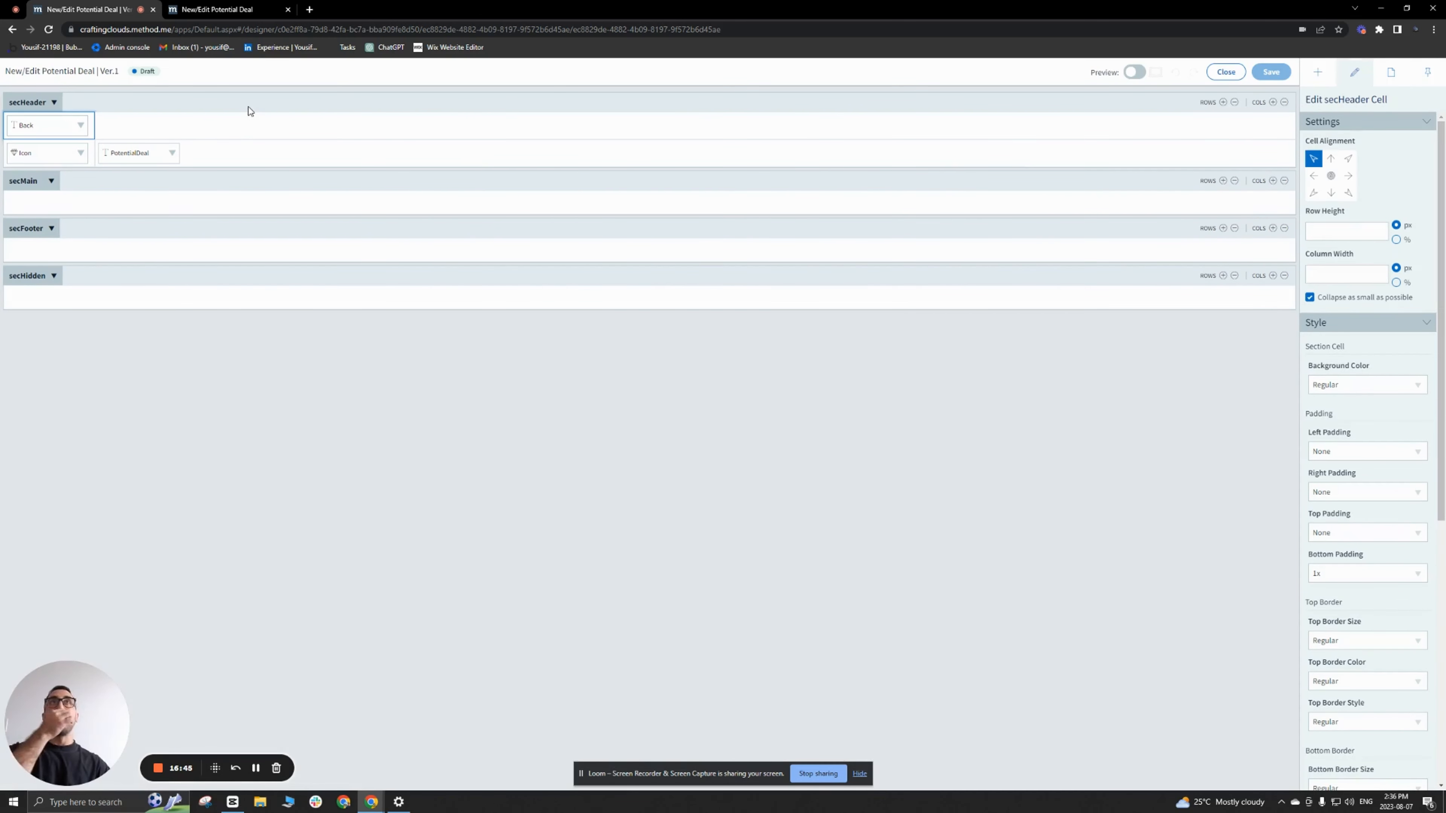
Step: Select secHeader with the screen saved, and reload the live screen to check the Back link
click(248, 110)
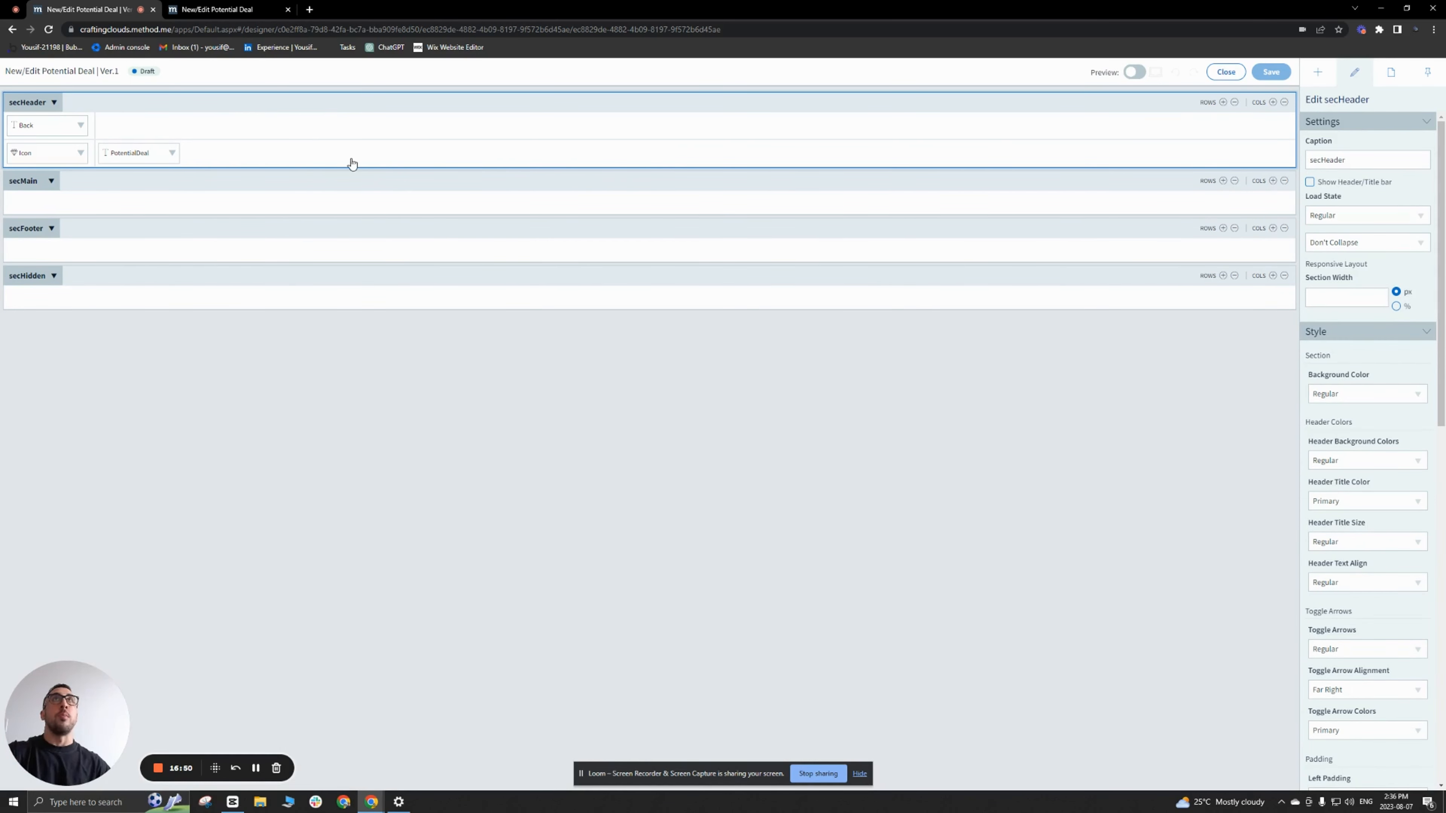
click(221, 10)
click(47, 29)
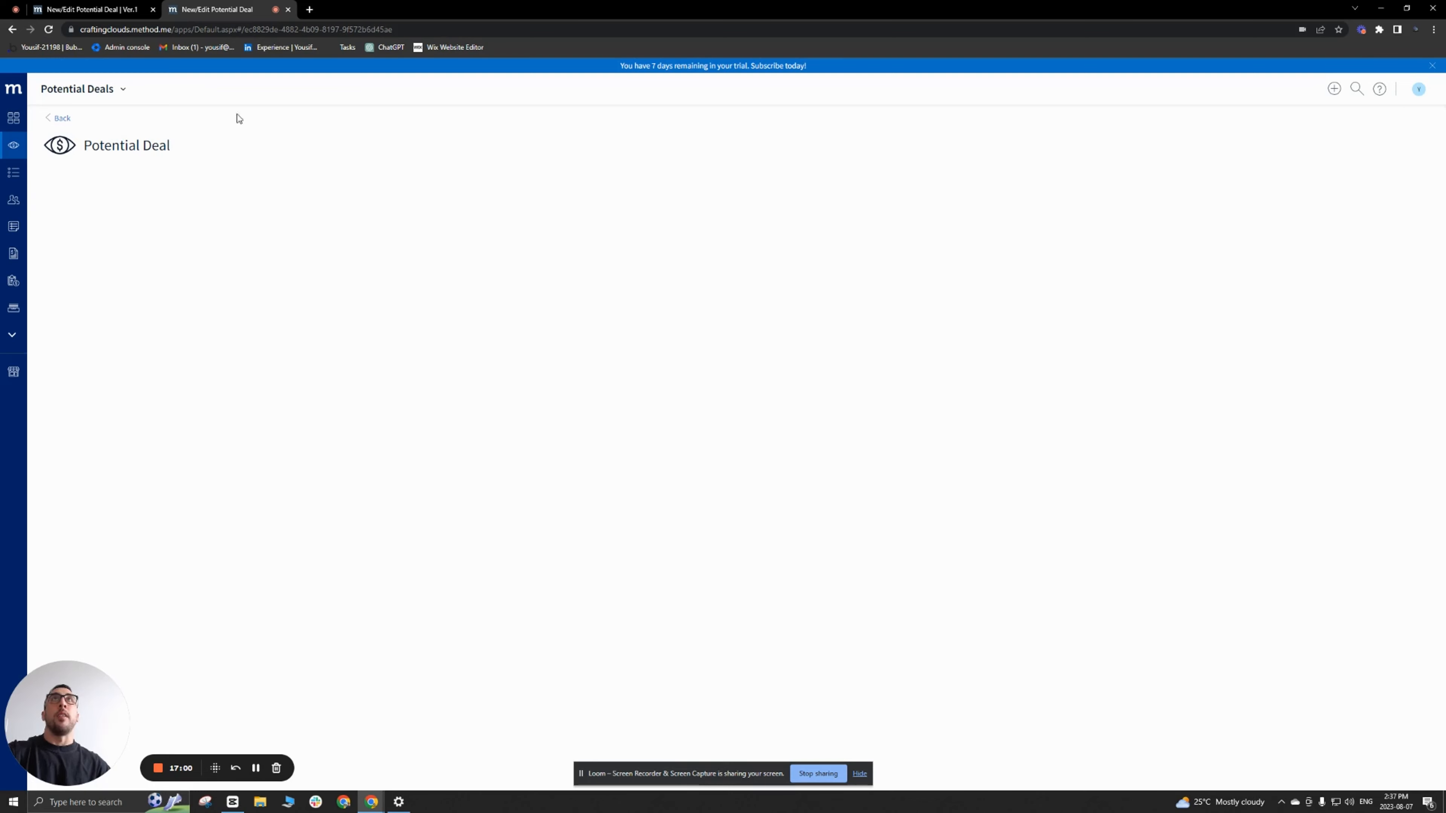
Step: Give the secHeader section a bottom border with size 1px, color Navigation and style Solid
click(126, 14)
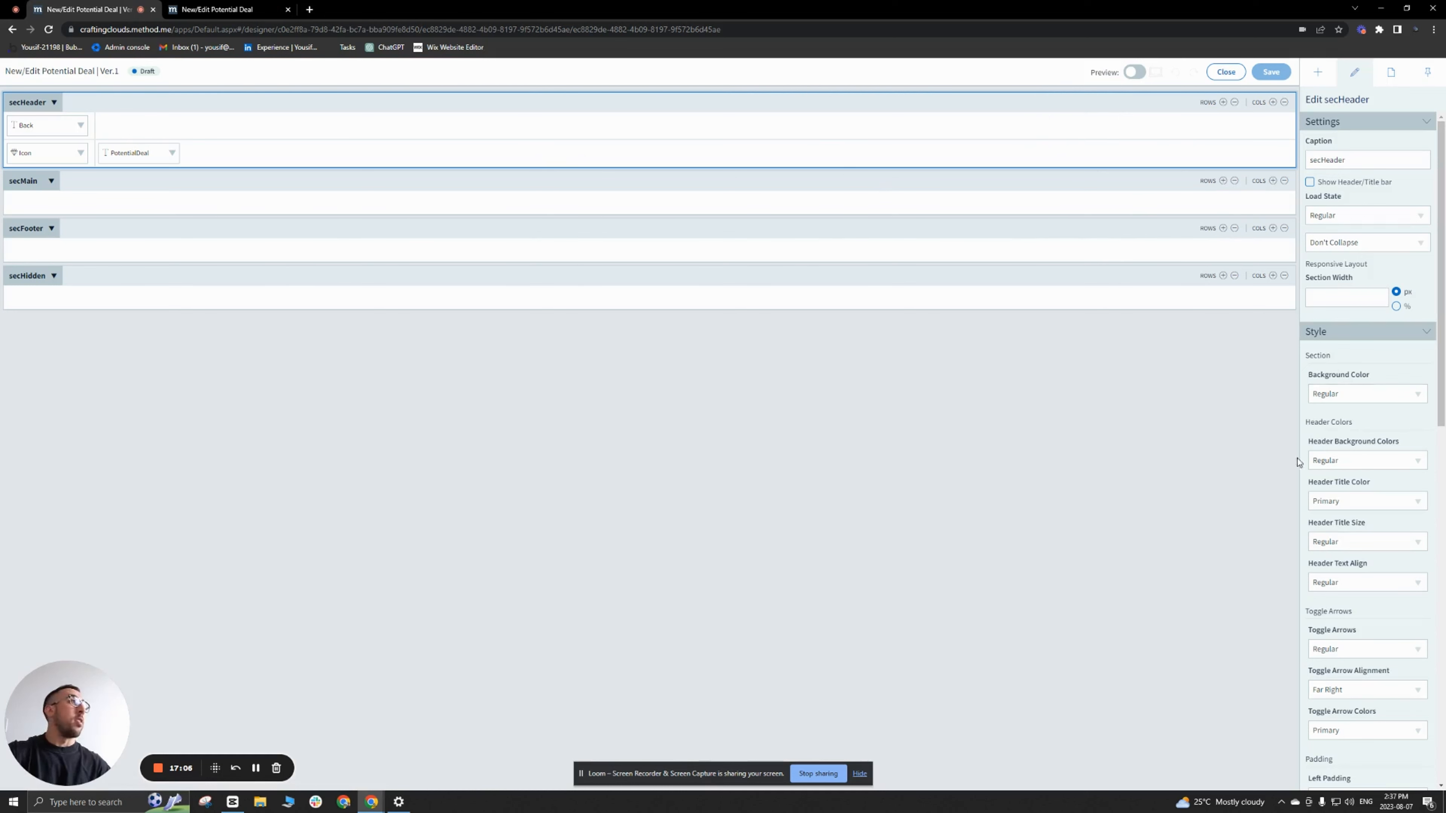
scroll(1372, 496, down, 8)
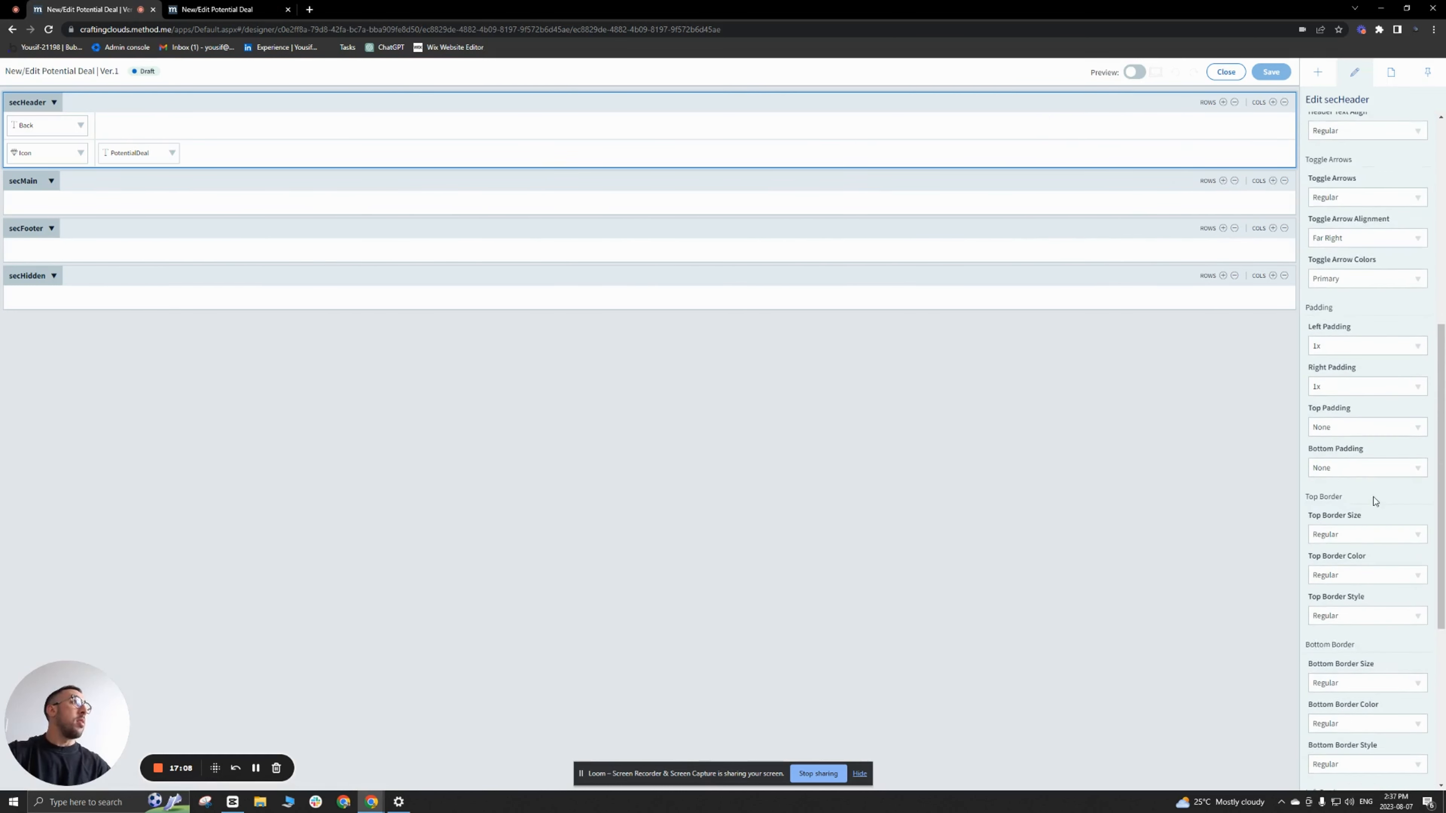
scroll(1377, 497, down, 2)
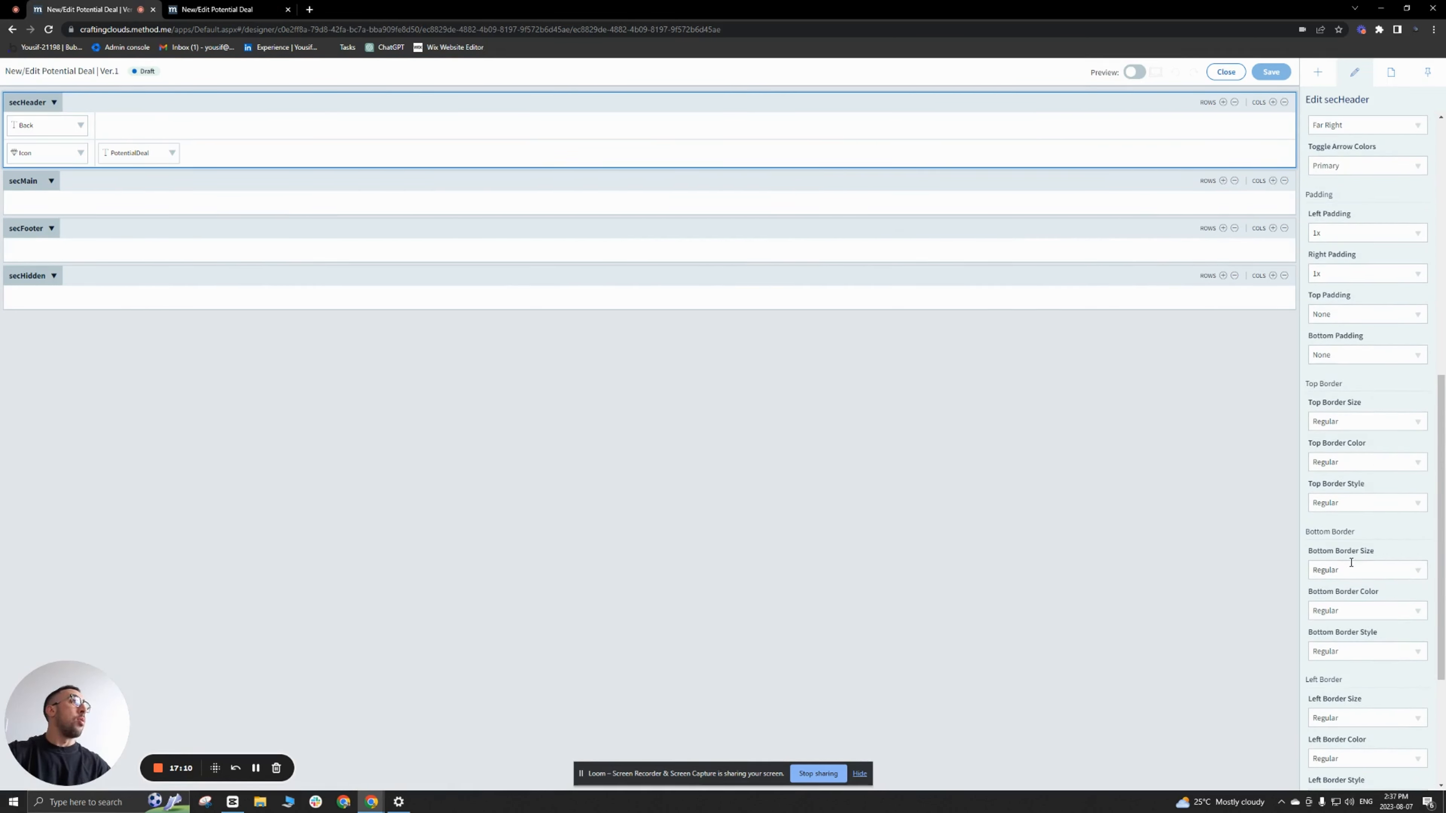
scroll(1351, 563, down, 2)
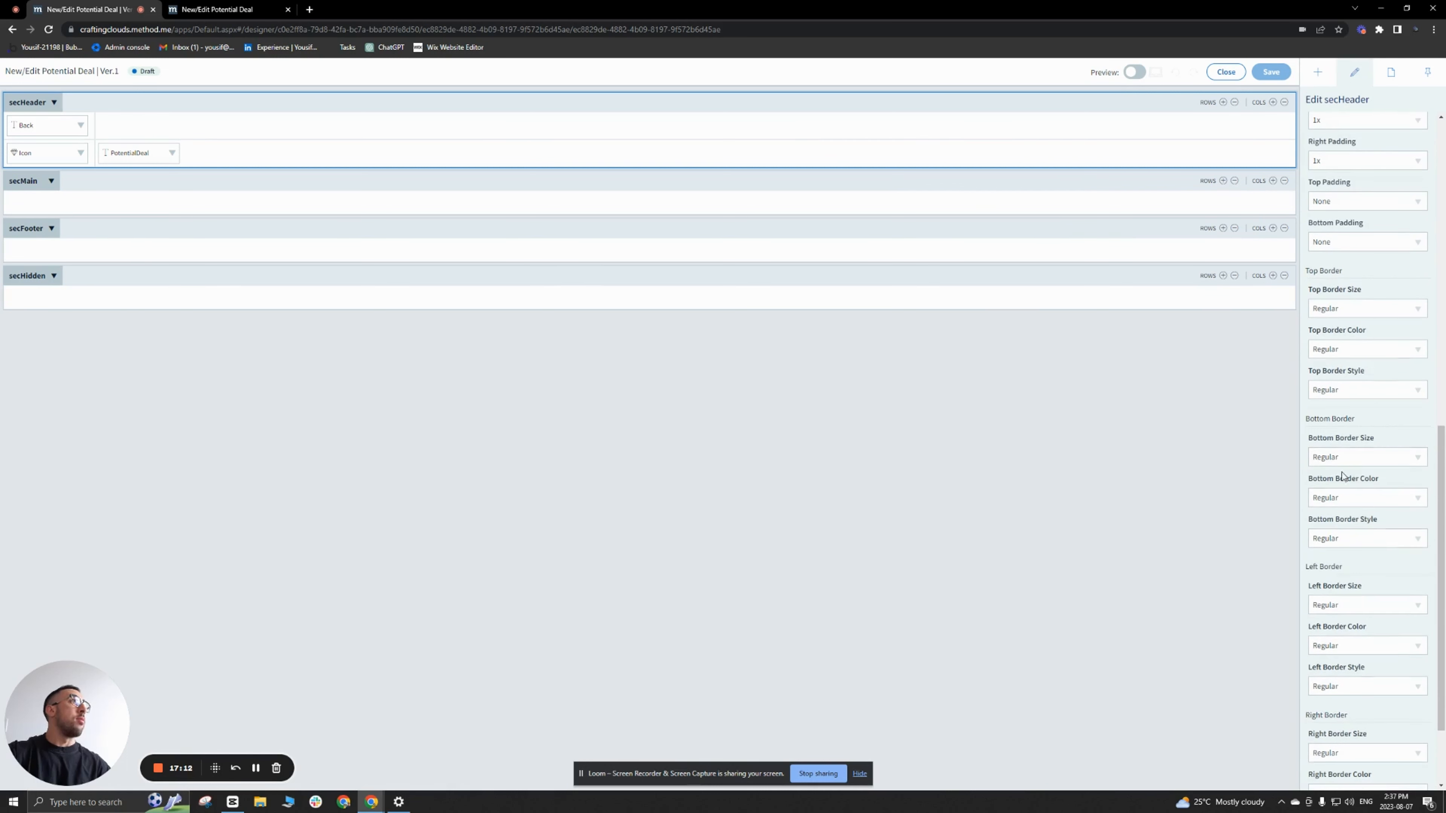
click(1417, 459)
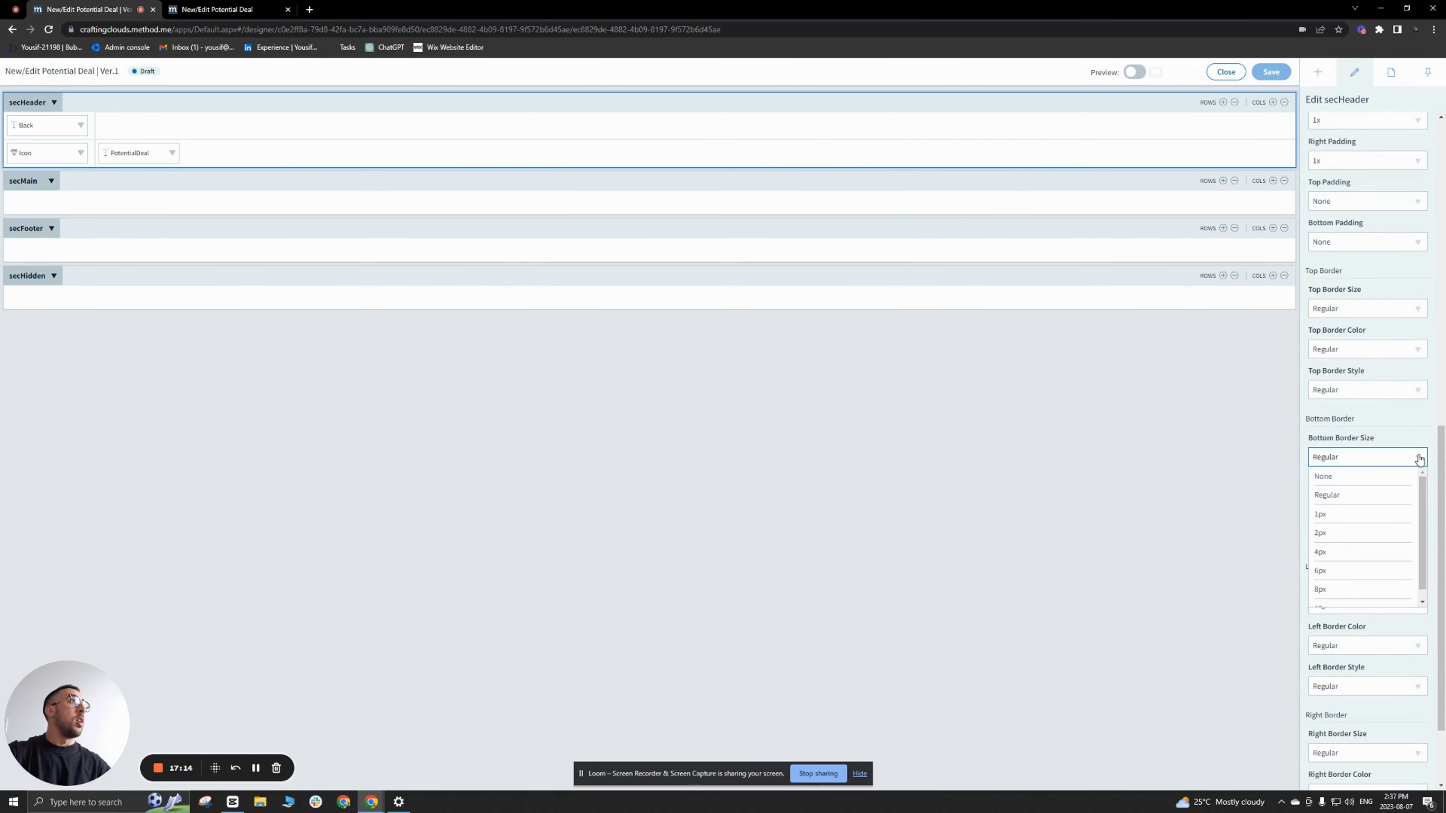
click(1342, 516)
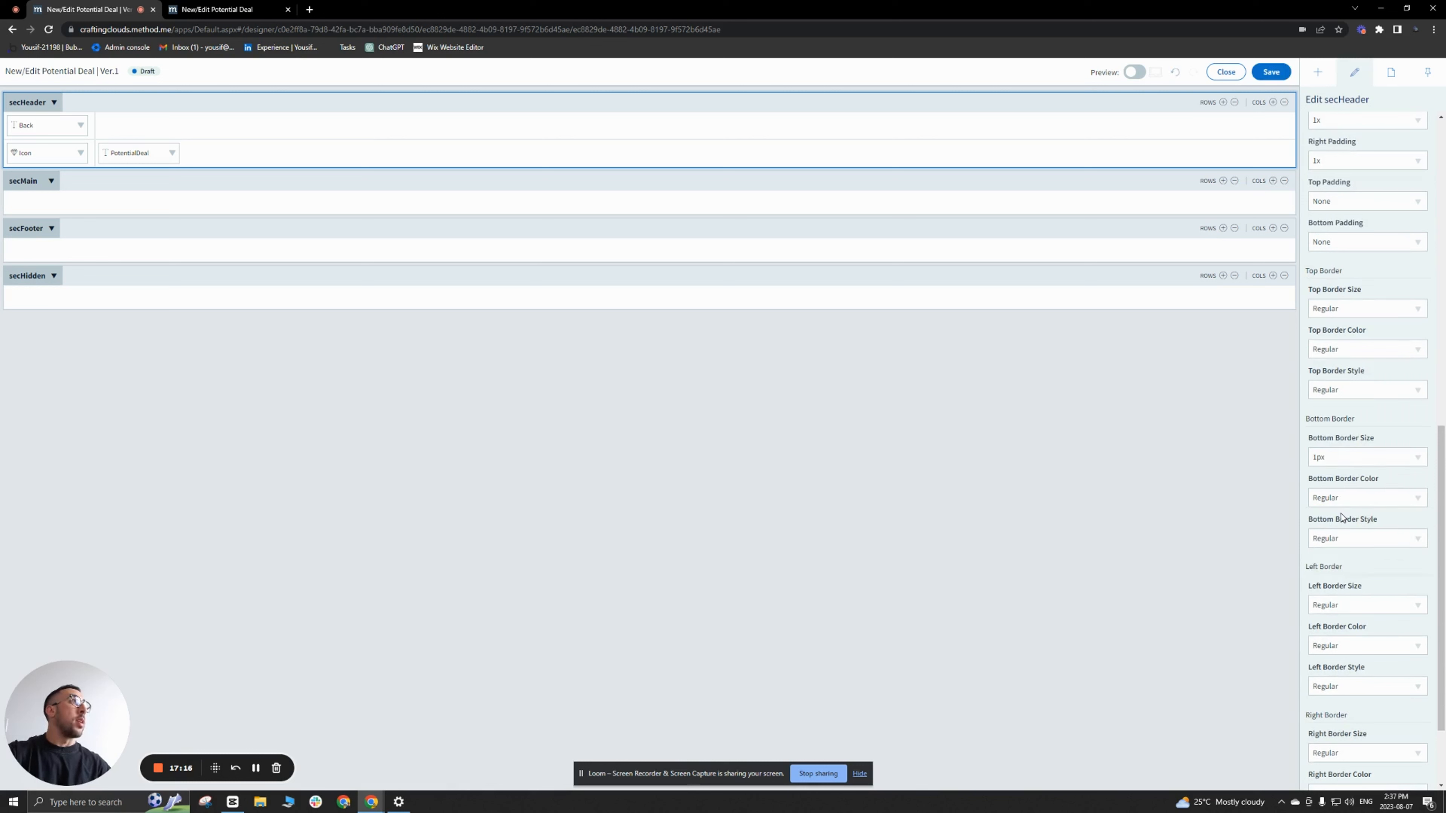
click(1414, 500)
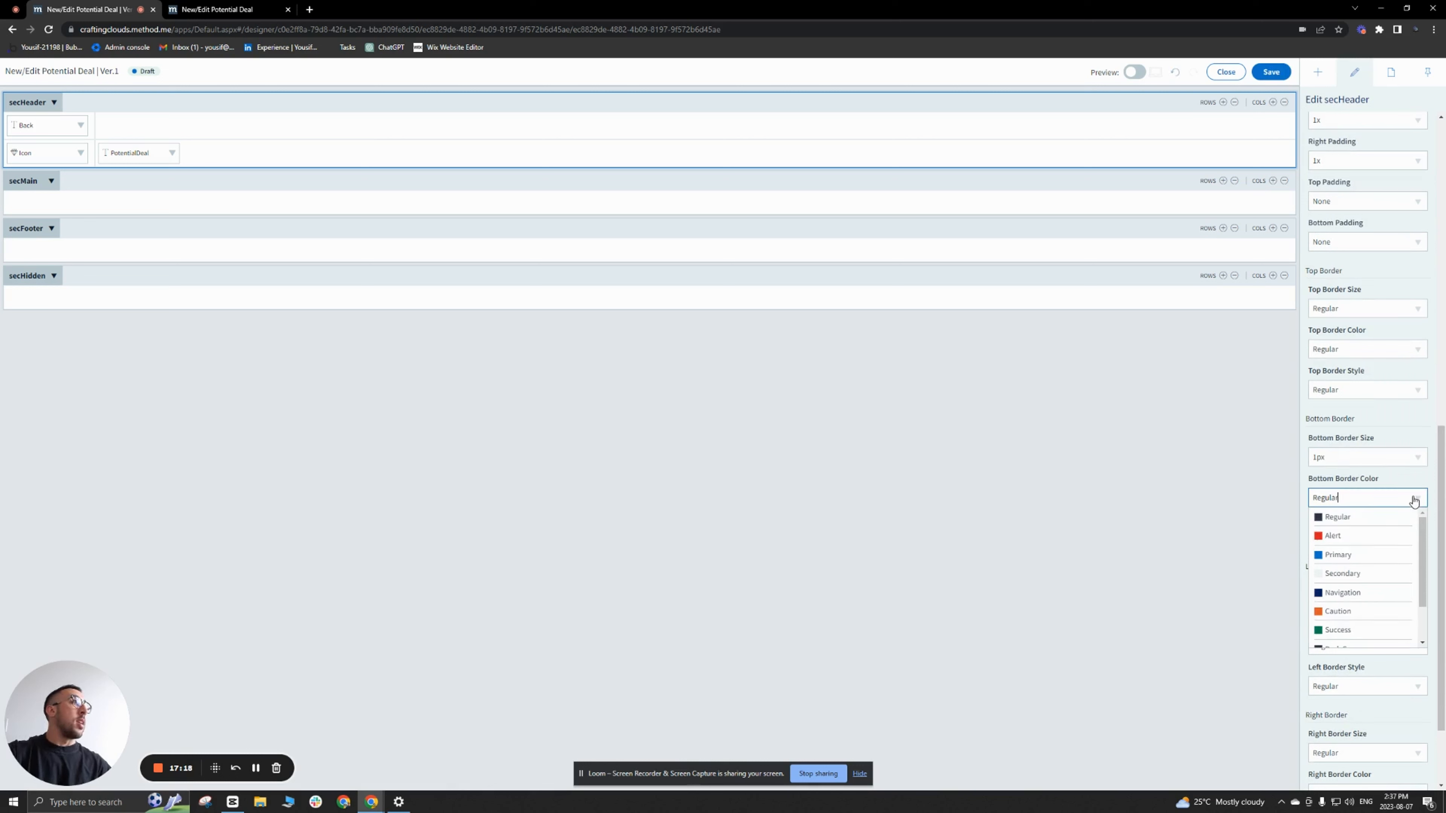
click(1369, 592)
click(1410, 542)
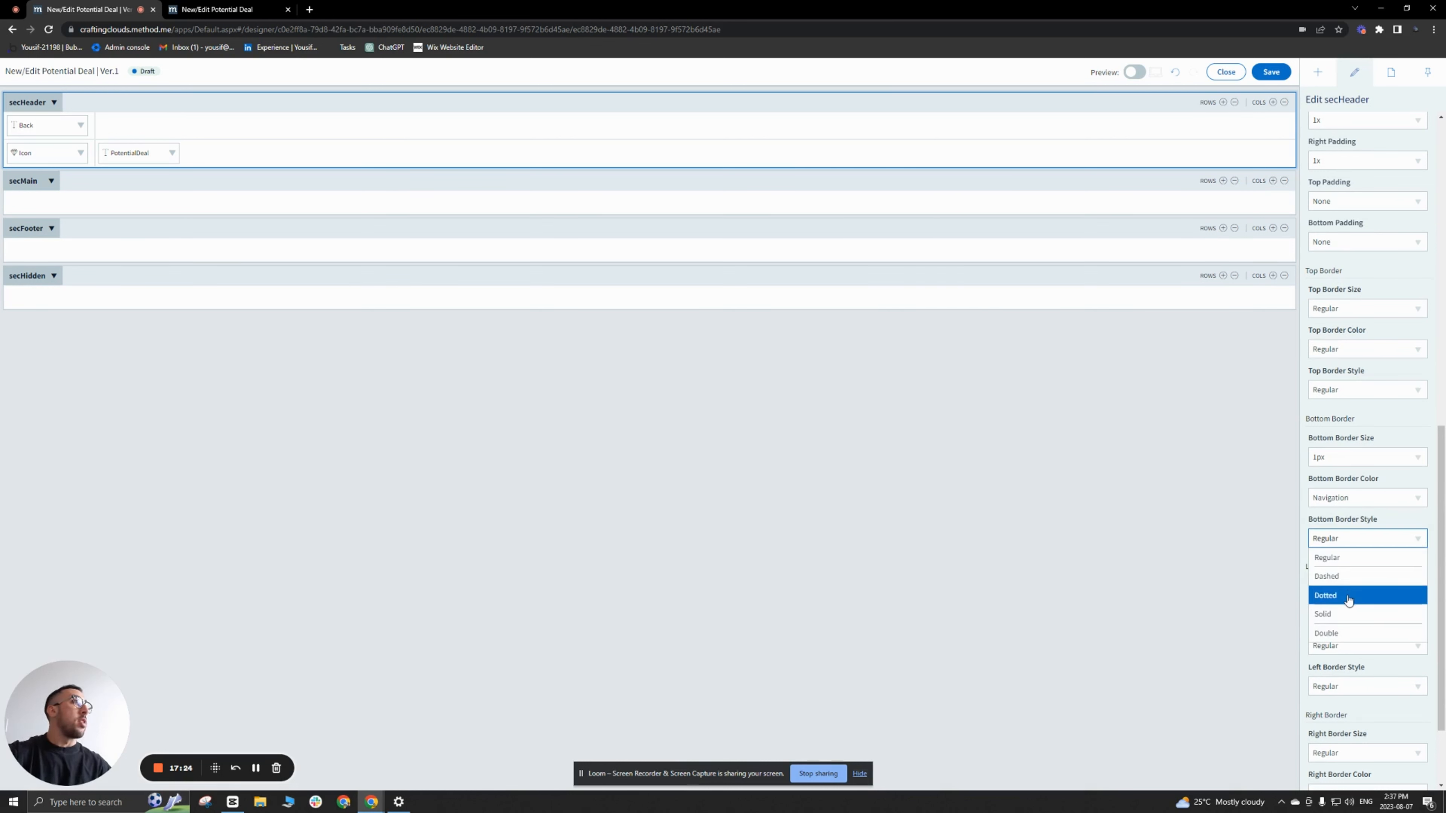
click(1342, 619)
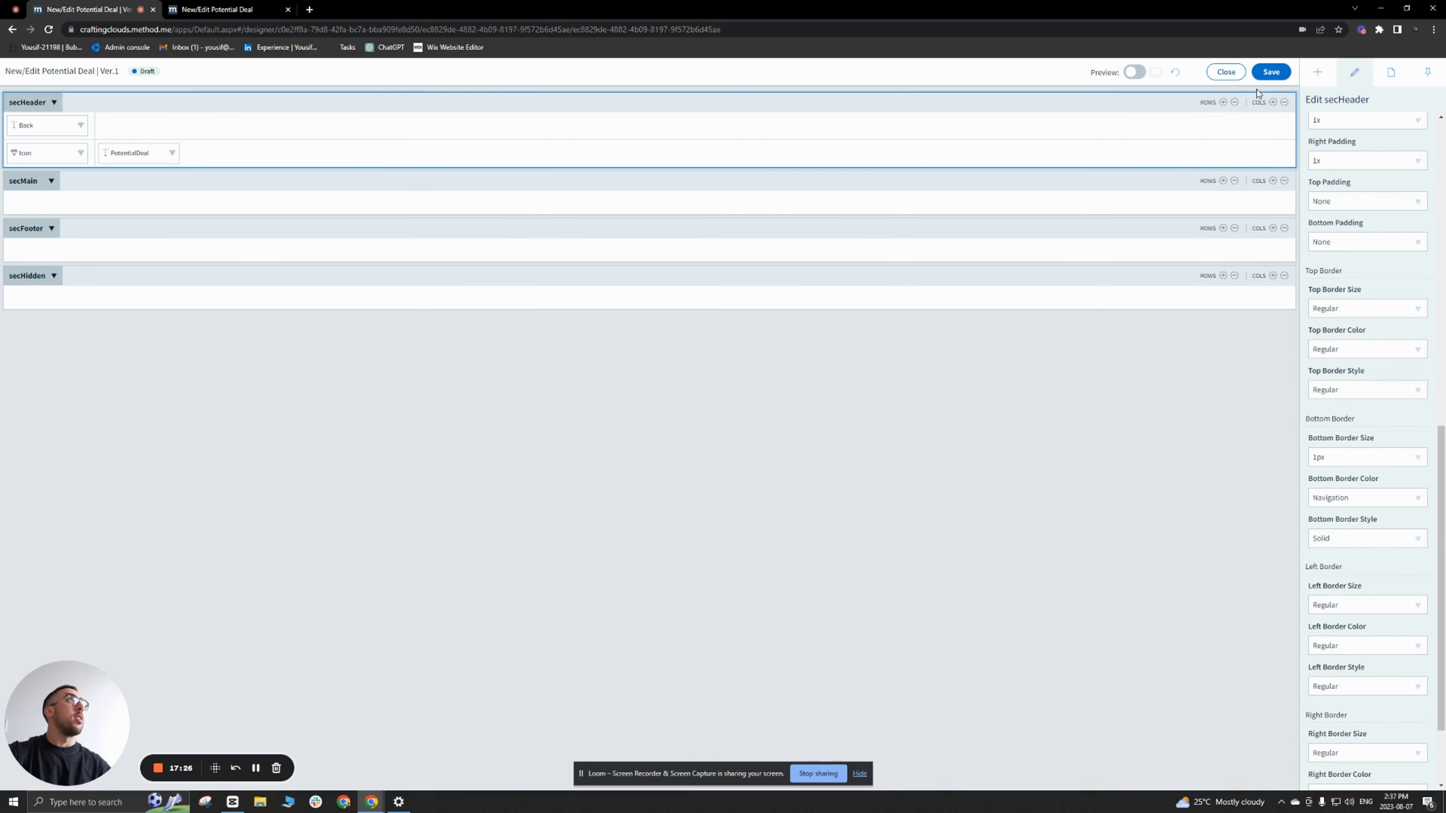
Step: Save the screen and reload the live page to check the header's bottom border
click(1269, 74)
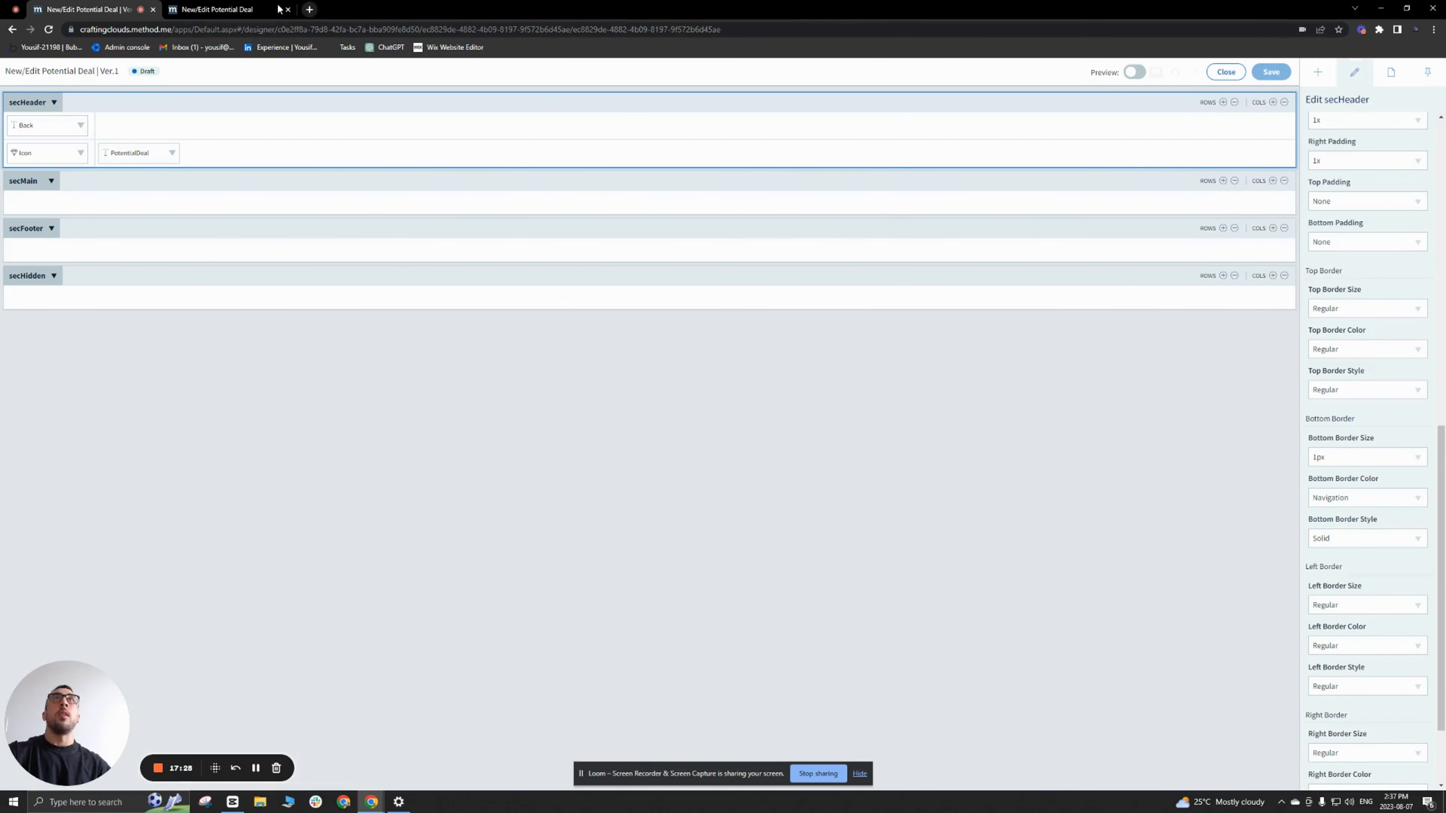
click(279, 8)
click(47, 30)
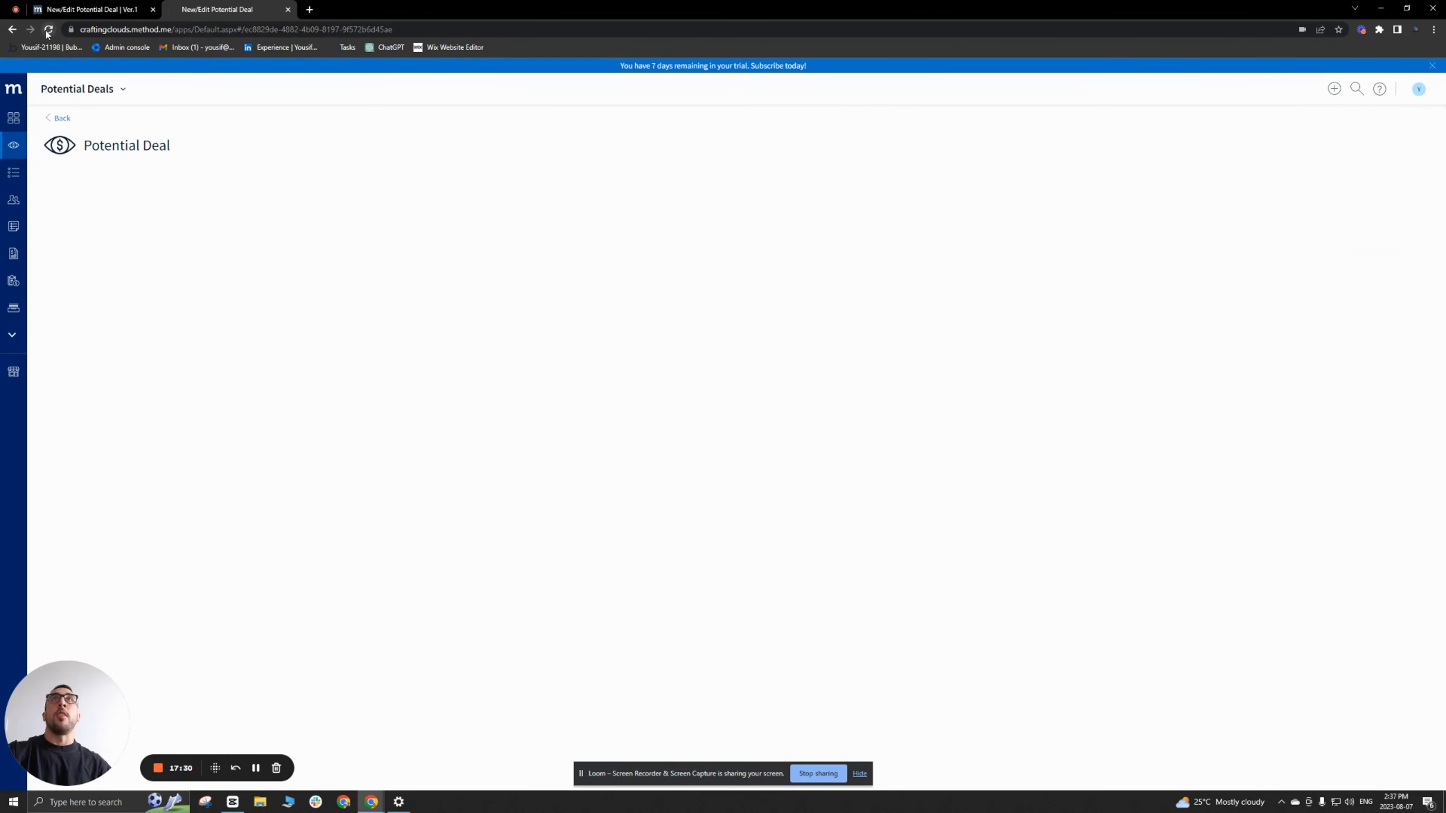
click(47, 30)
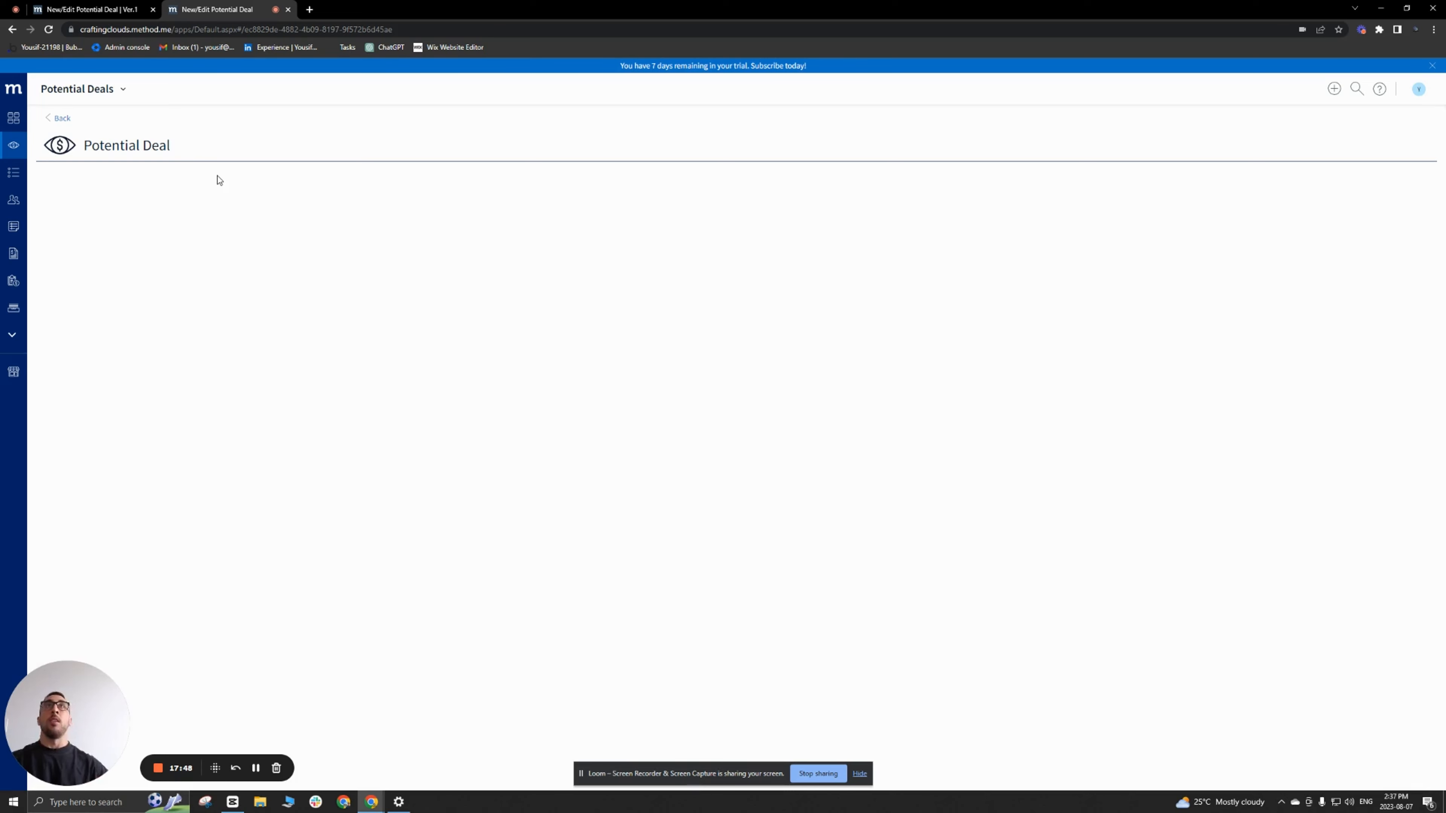
Step: Back in the screen designer, add a second column to secMain and insert a Section container in each column
click(115, 12)
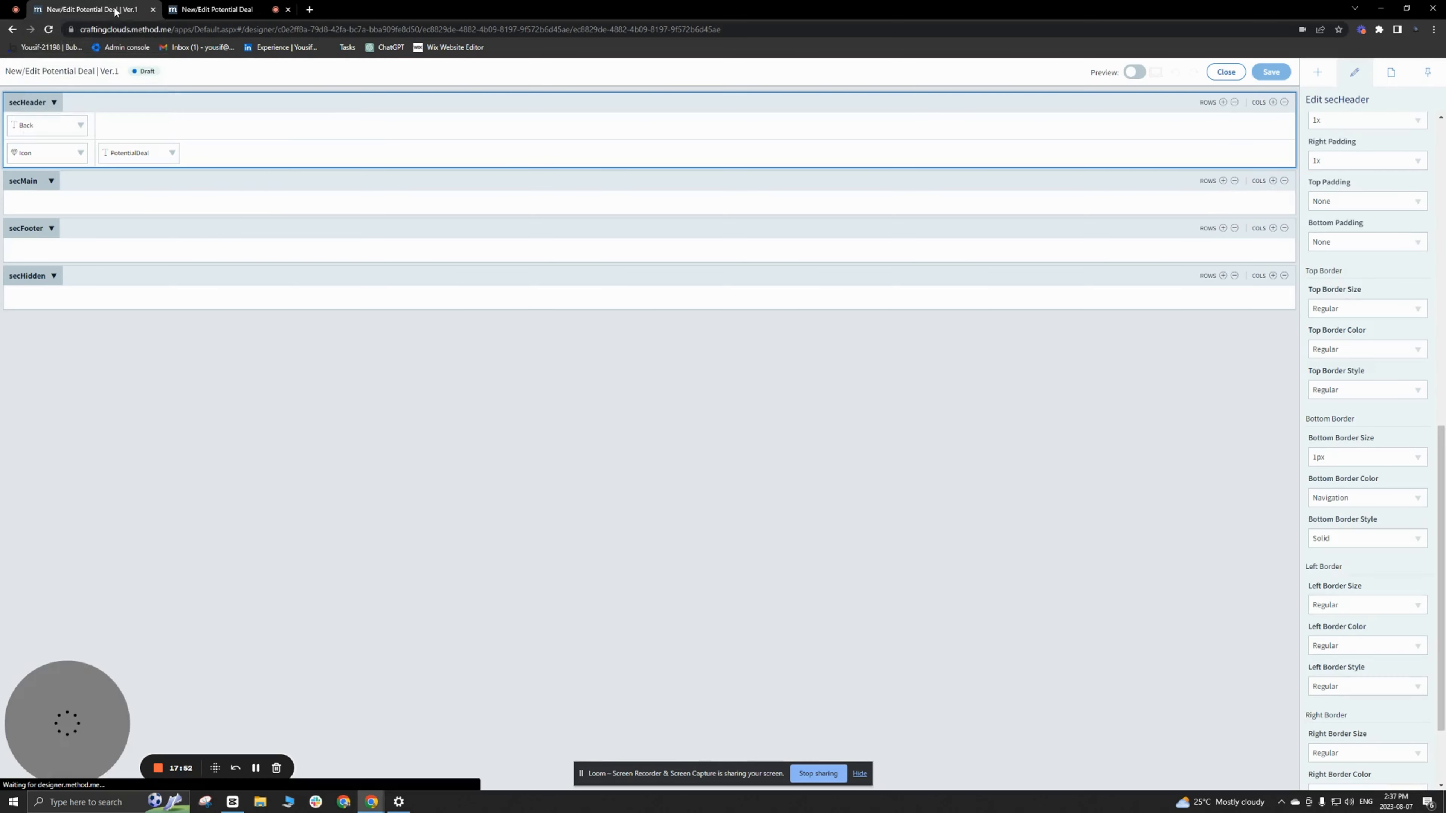
click(140, 181)
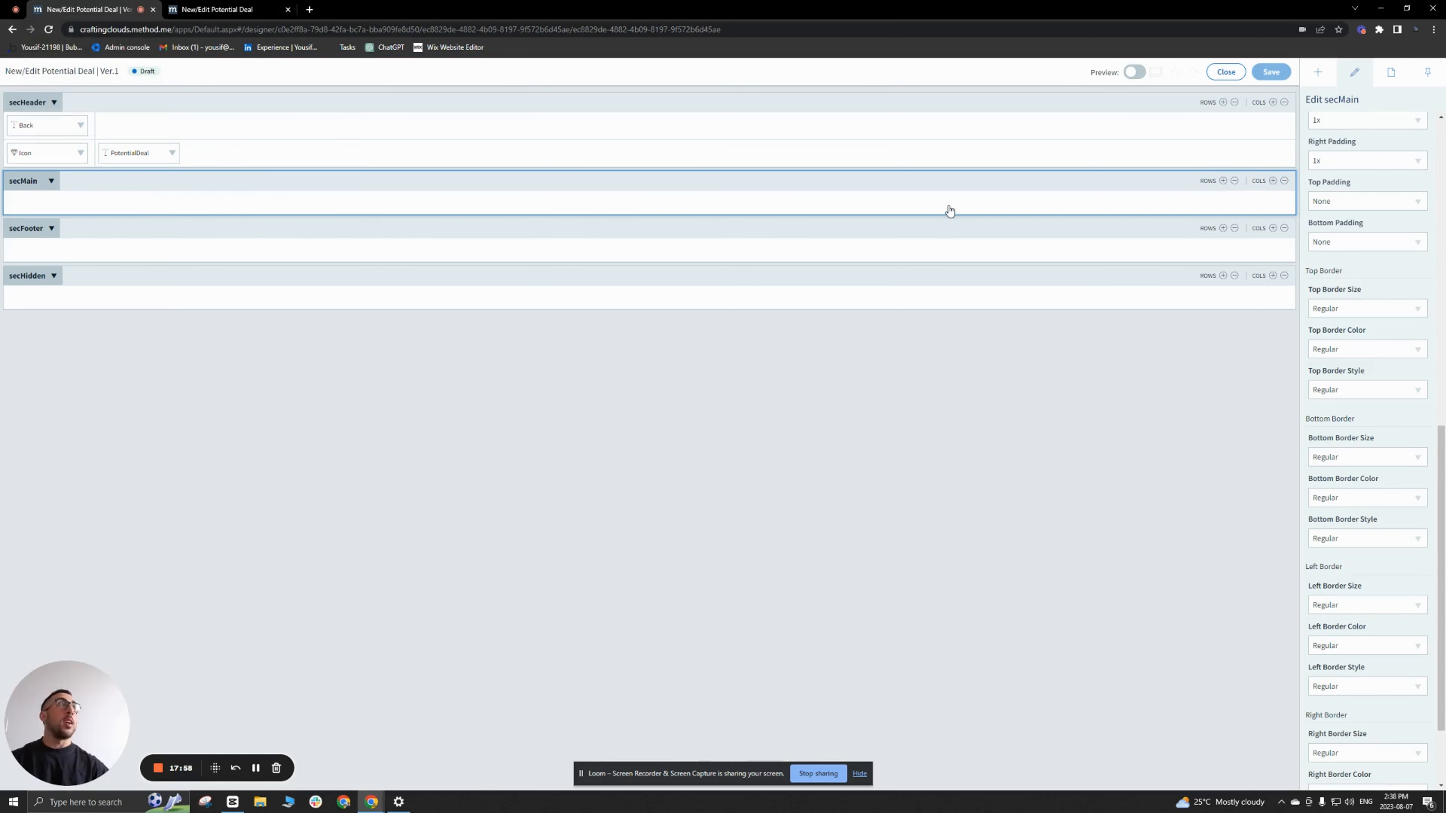
click(1272, 180)
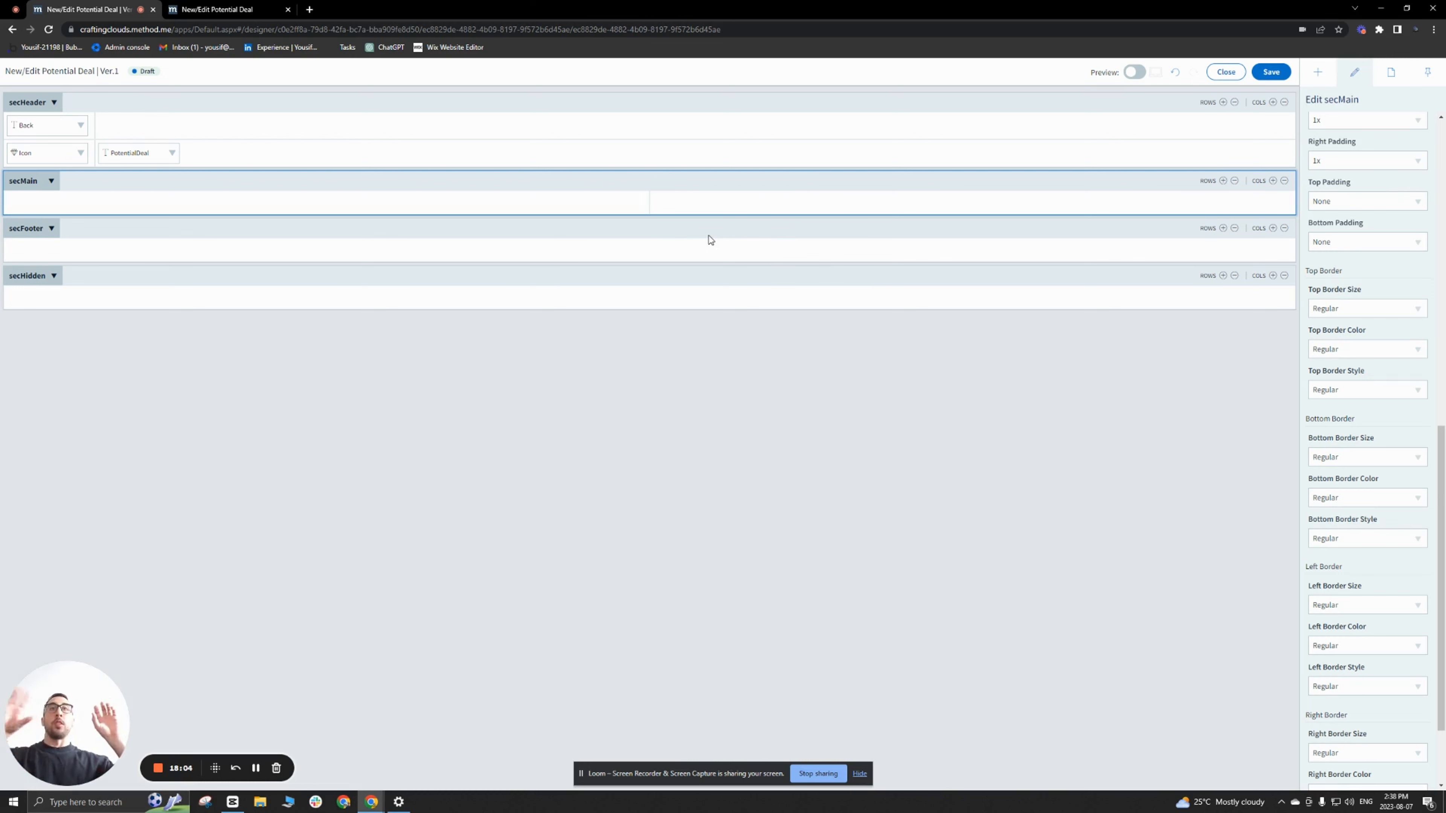
click(1317, 80)
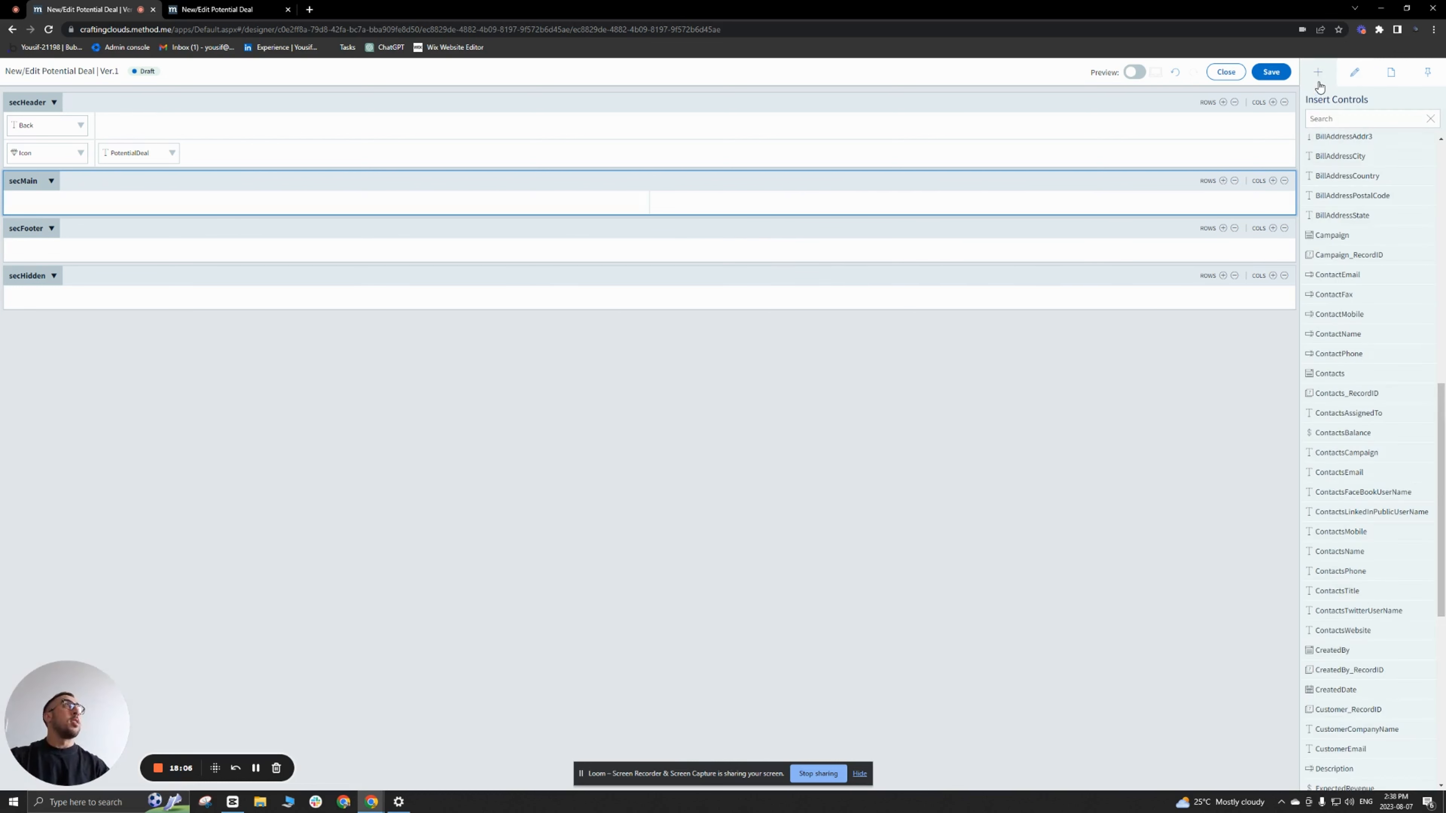
scroll(1330, 236, up, 10)
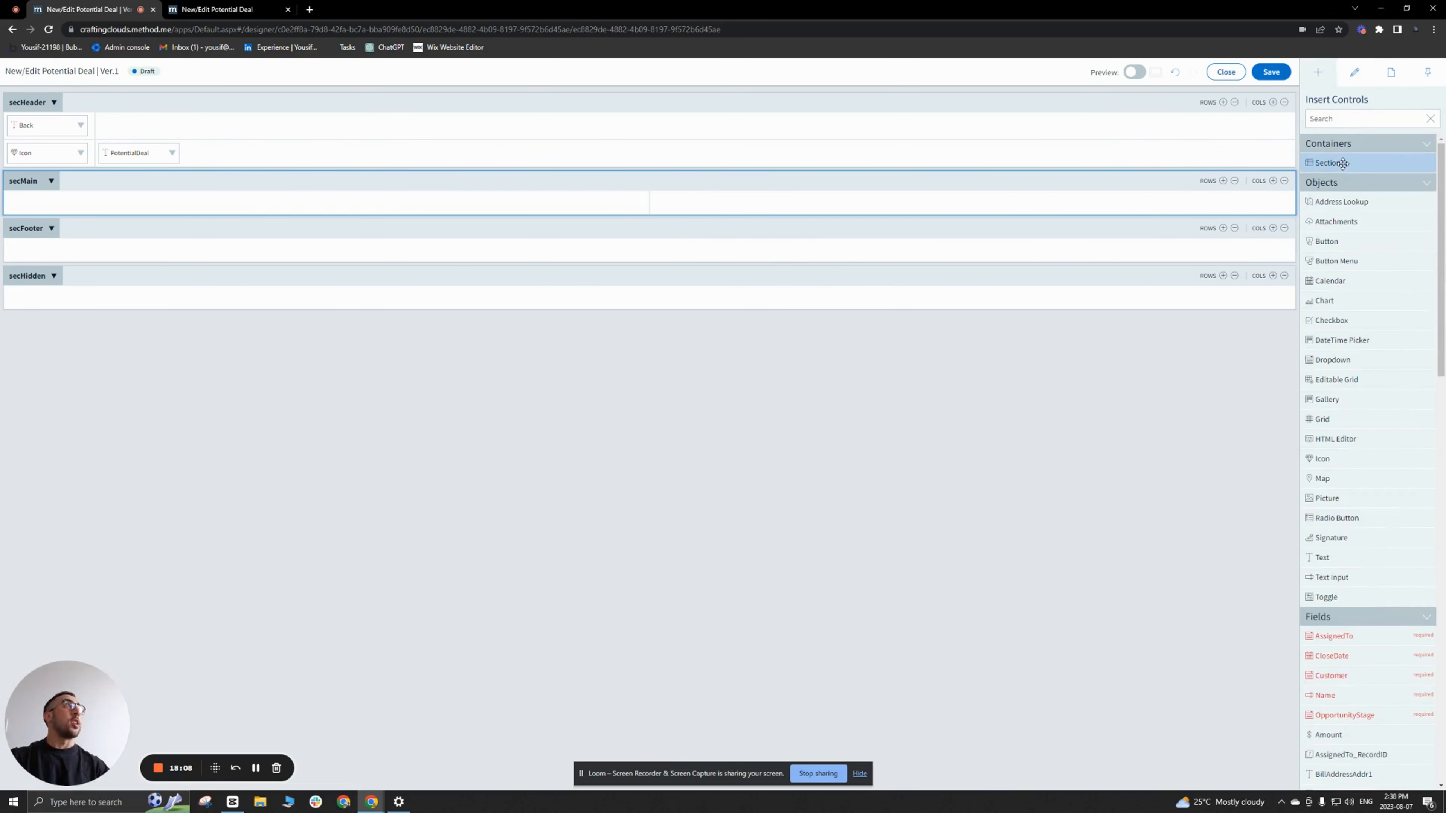
drag(1327, 162, 546, 206)
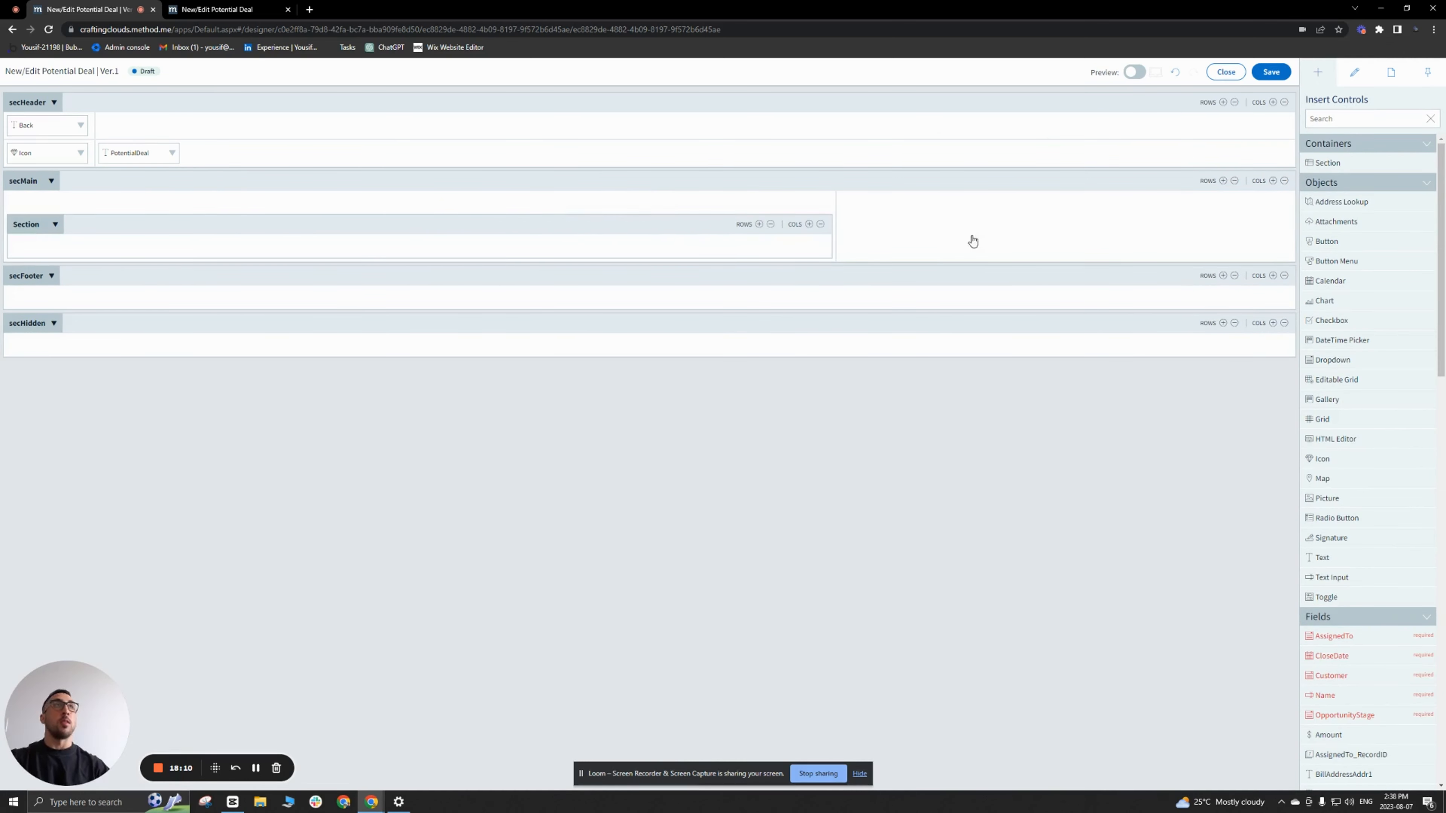
drag(1353, 171, 1040, 222)
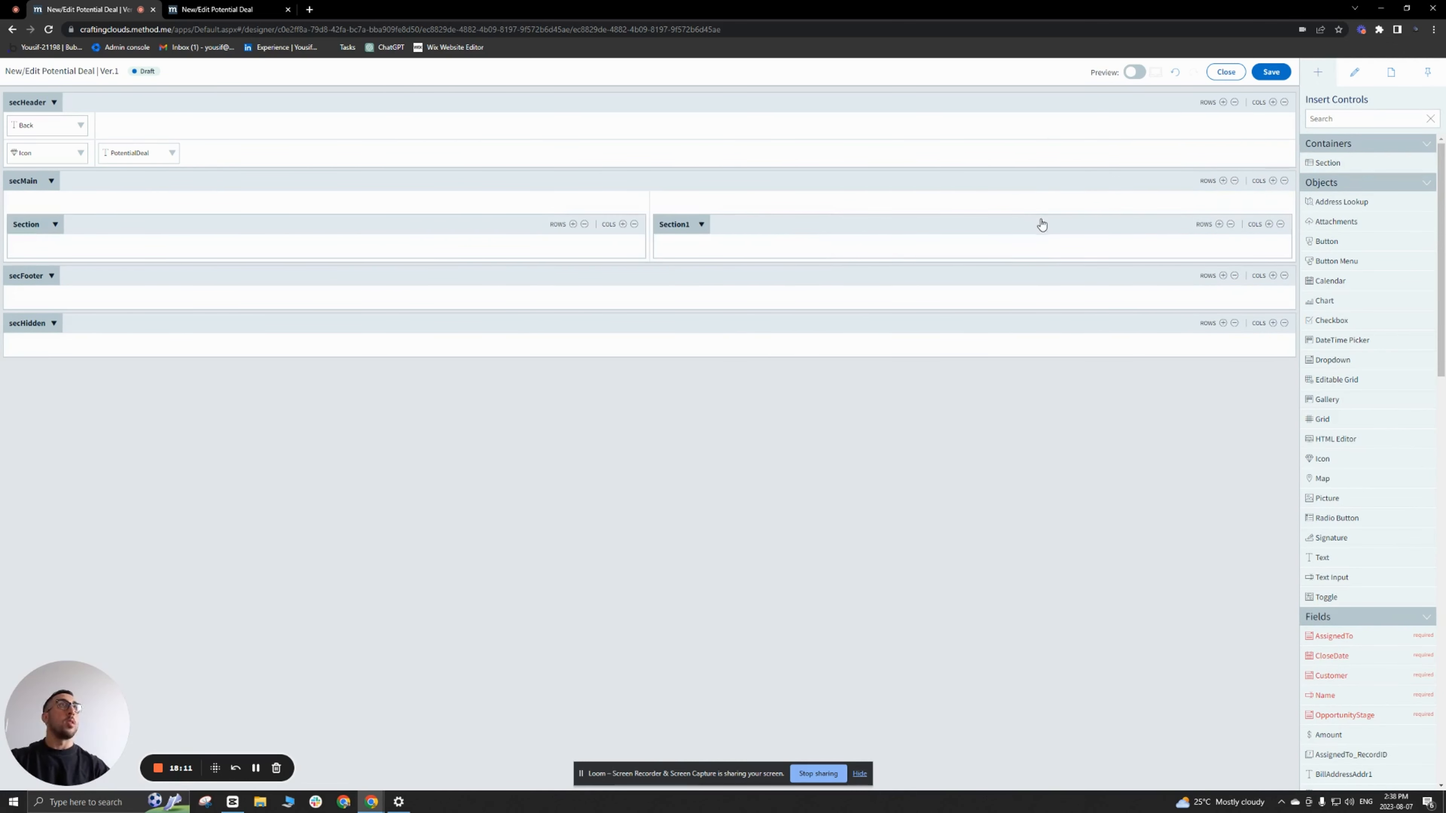
Step: Caption the two nested sections in secMain secLeft and secRight
click(390, 231)
click(1332, 160)
key(ctrl+a)
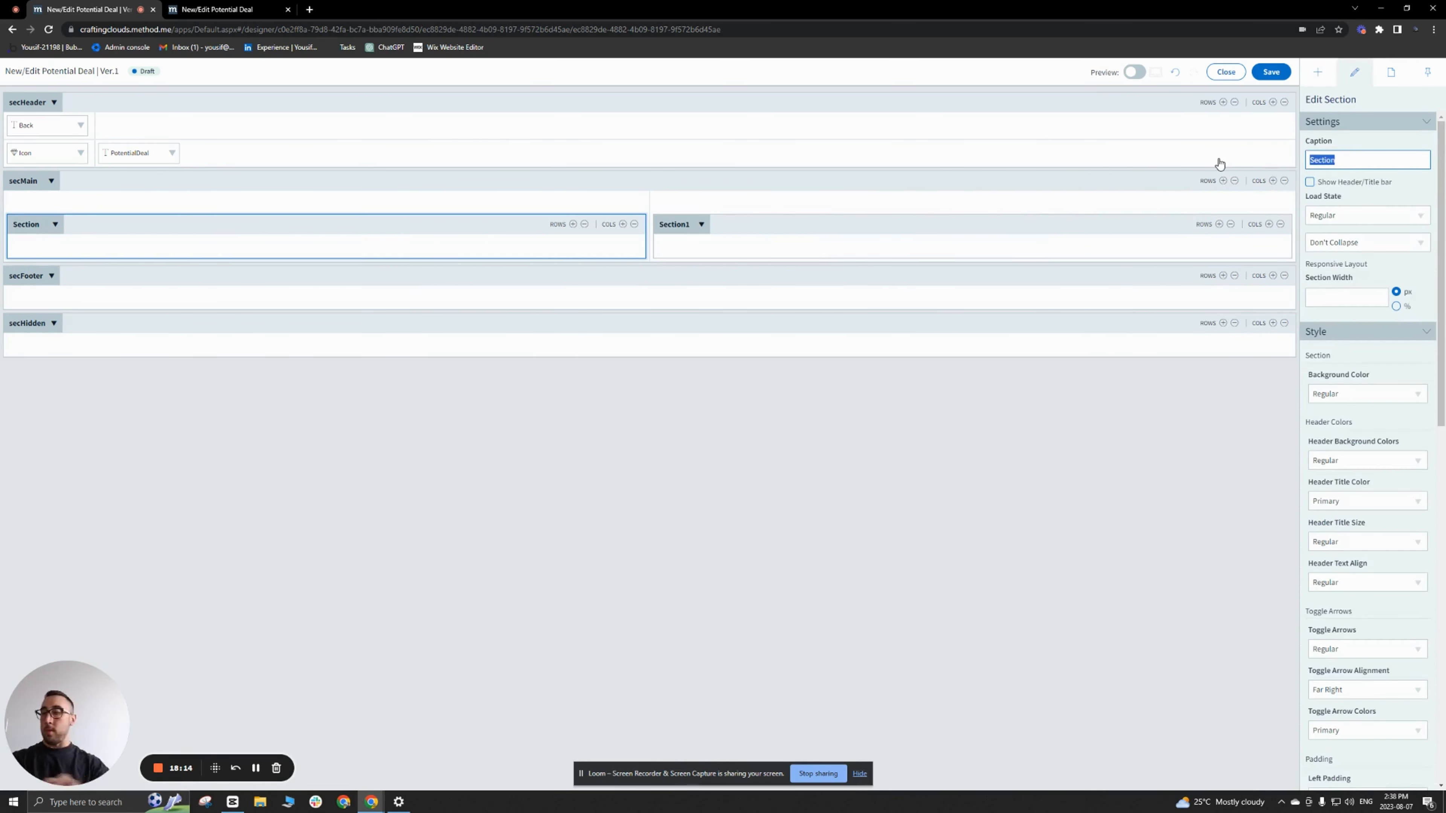
text(secLeft)
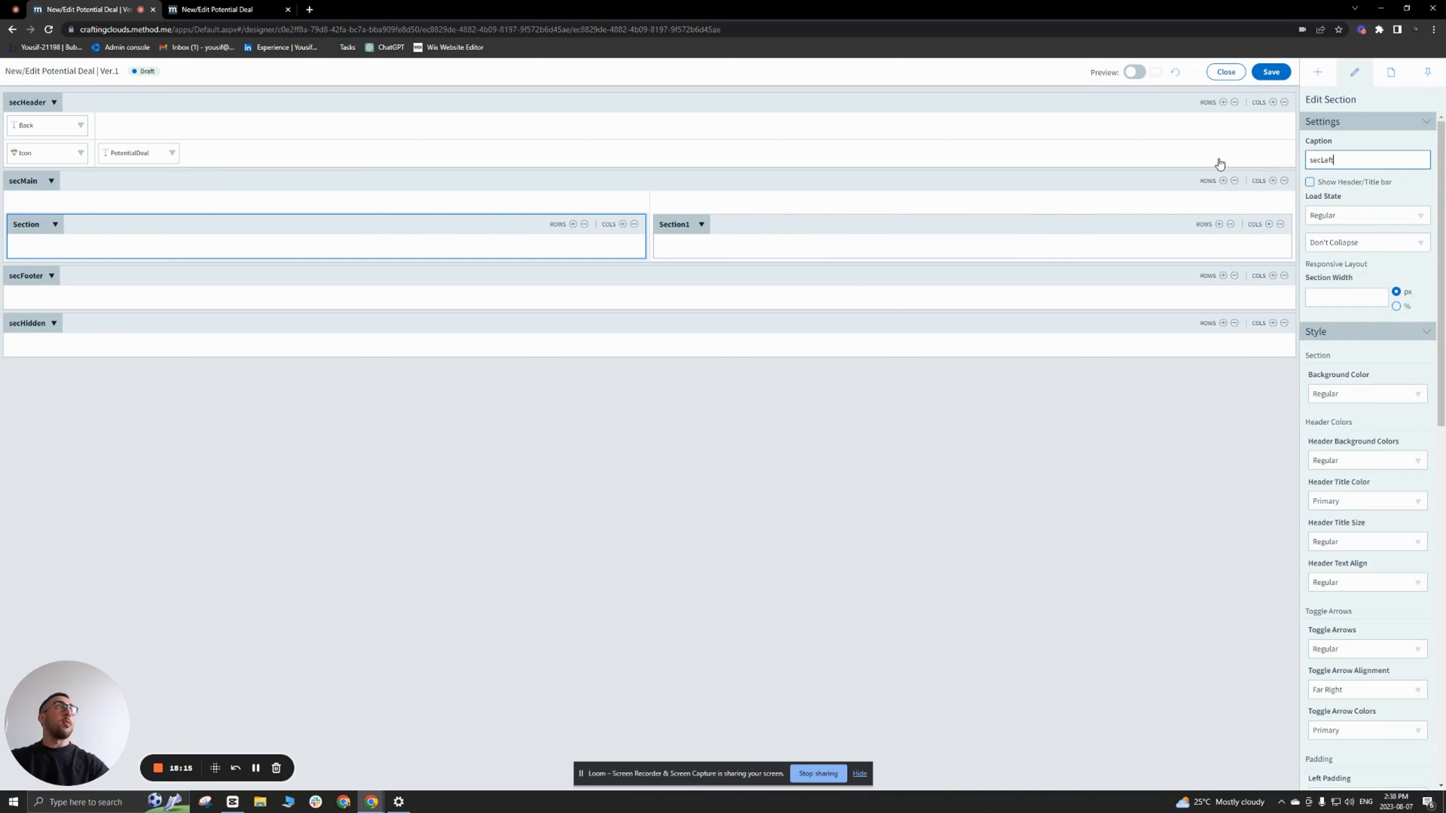
click(854, 222)
text(secRight)
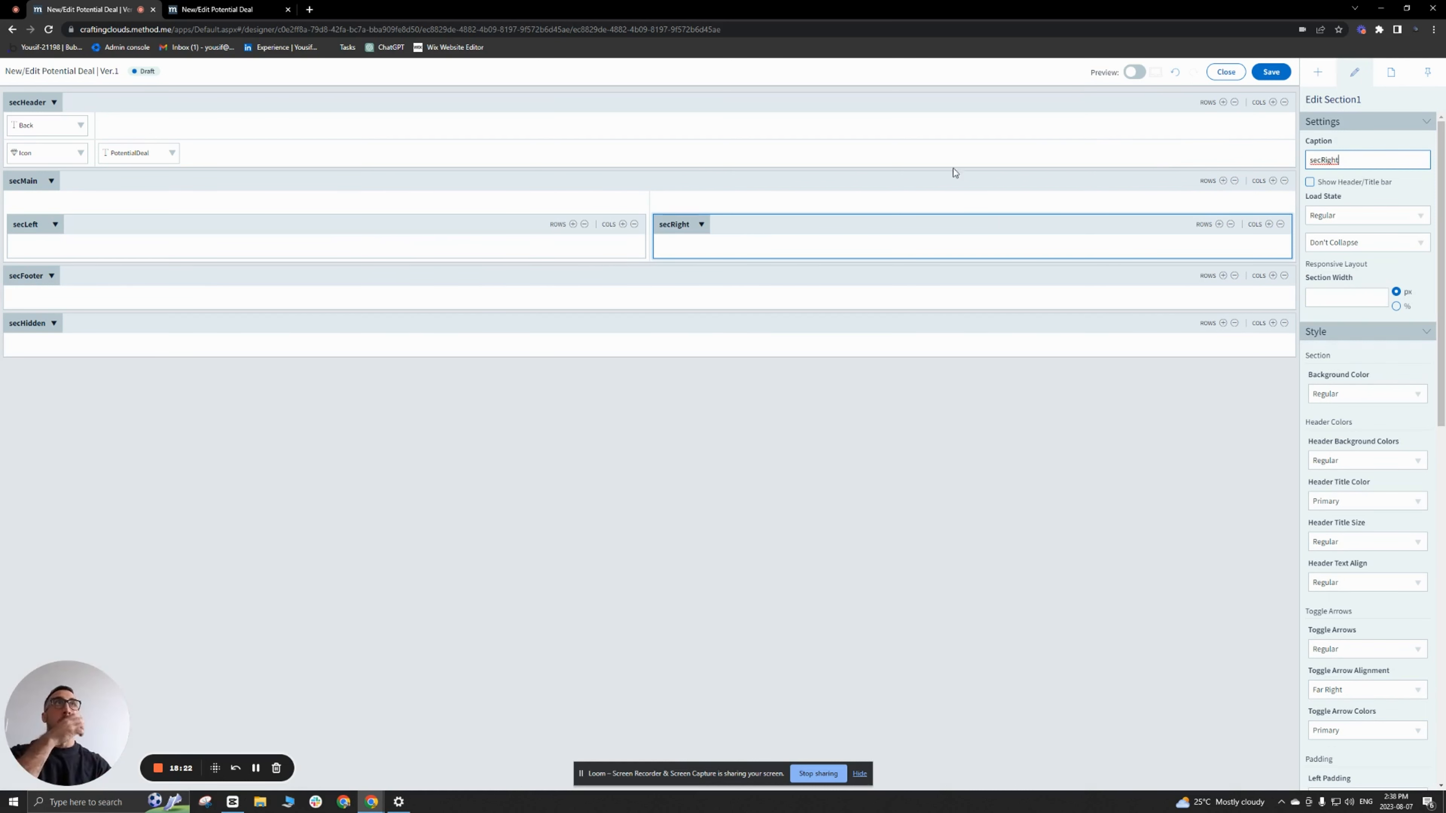
Step: Add rows to secLeft until it has four, and show the insertable controls
click(573, 225)
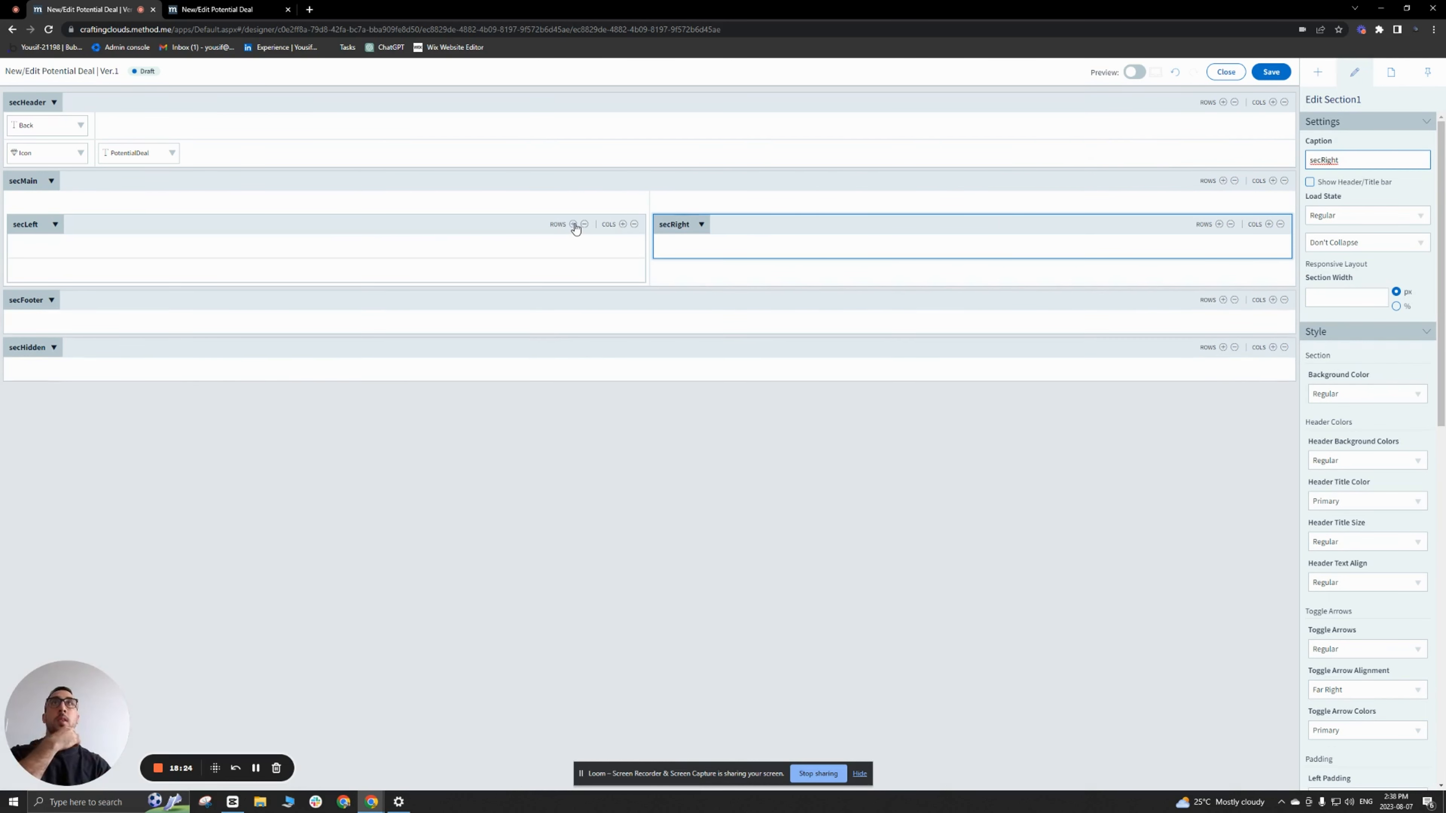
click(573, 224)
click(573, 225)
click(1311, 76)
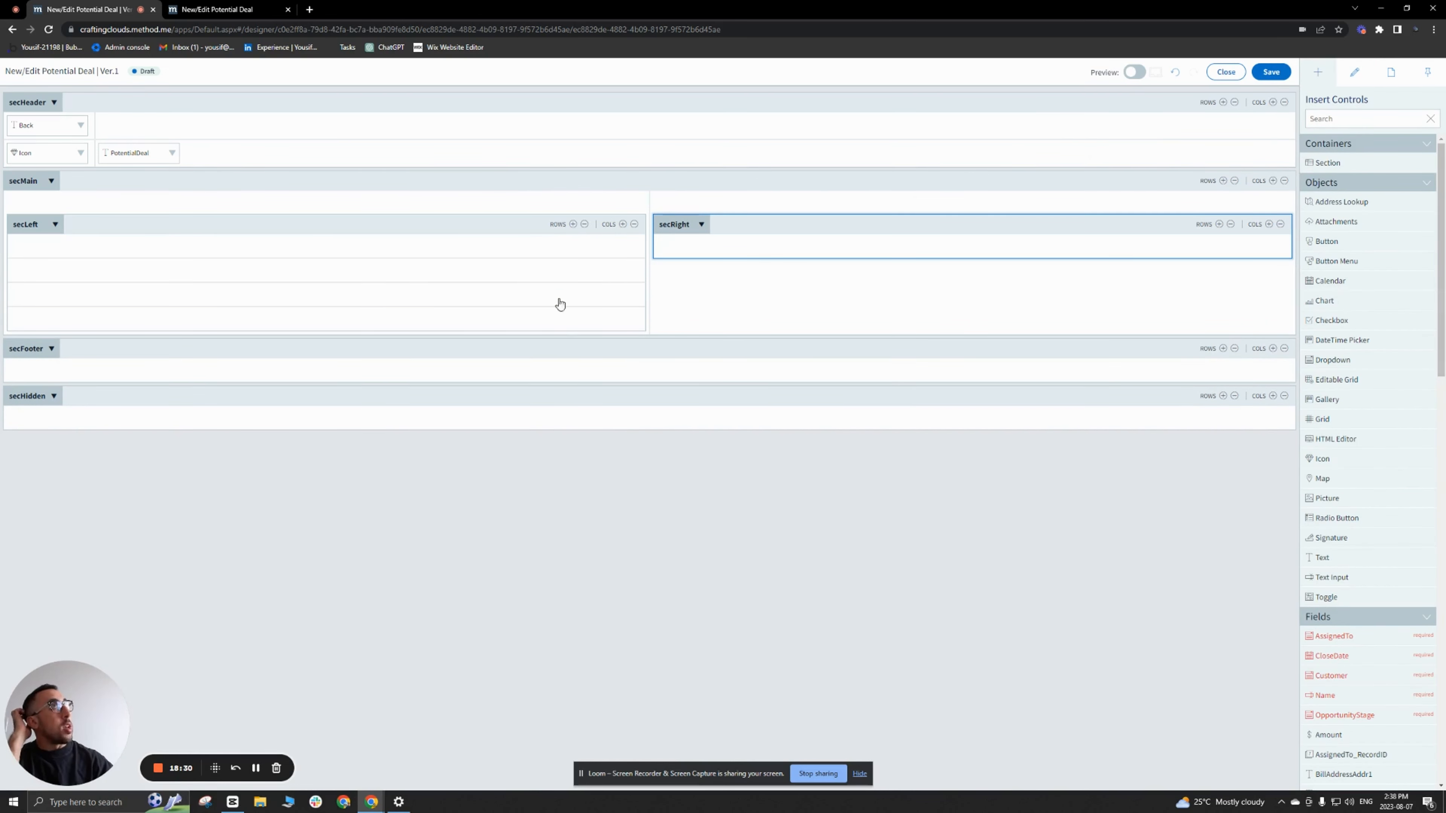
Step: Try a two-row, two-column layout in secLeft, and restore its single column with four rows
click(584, 225)
click(585, 226)
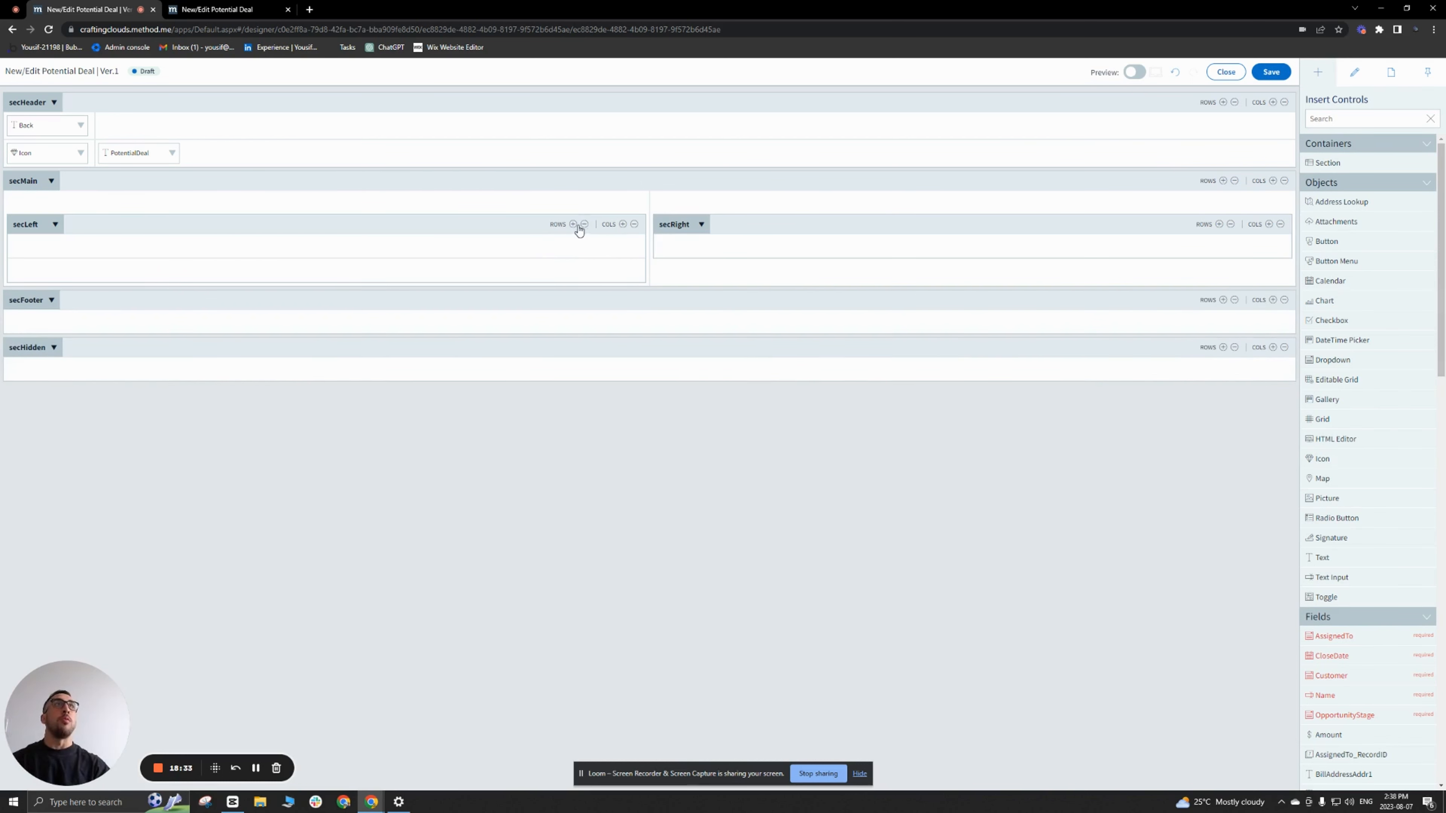
click(623, 225)
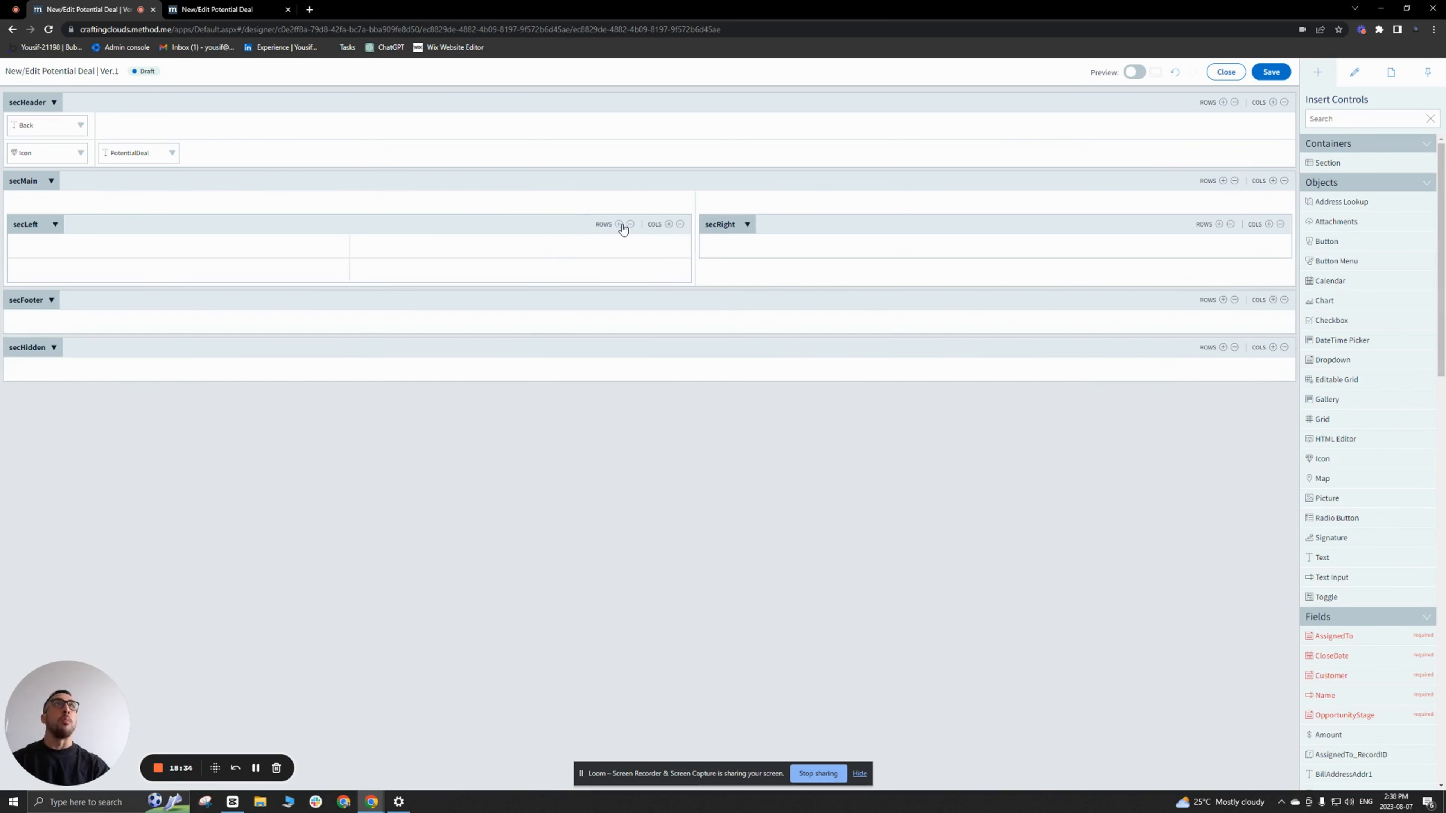
click(680, 225)
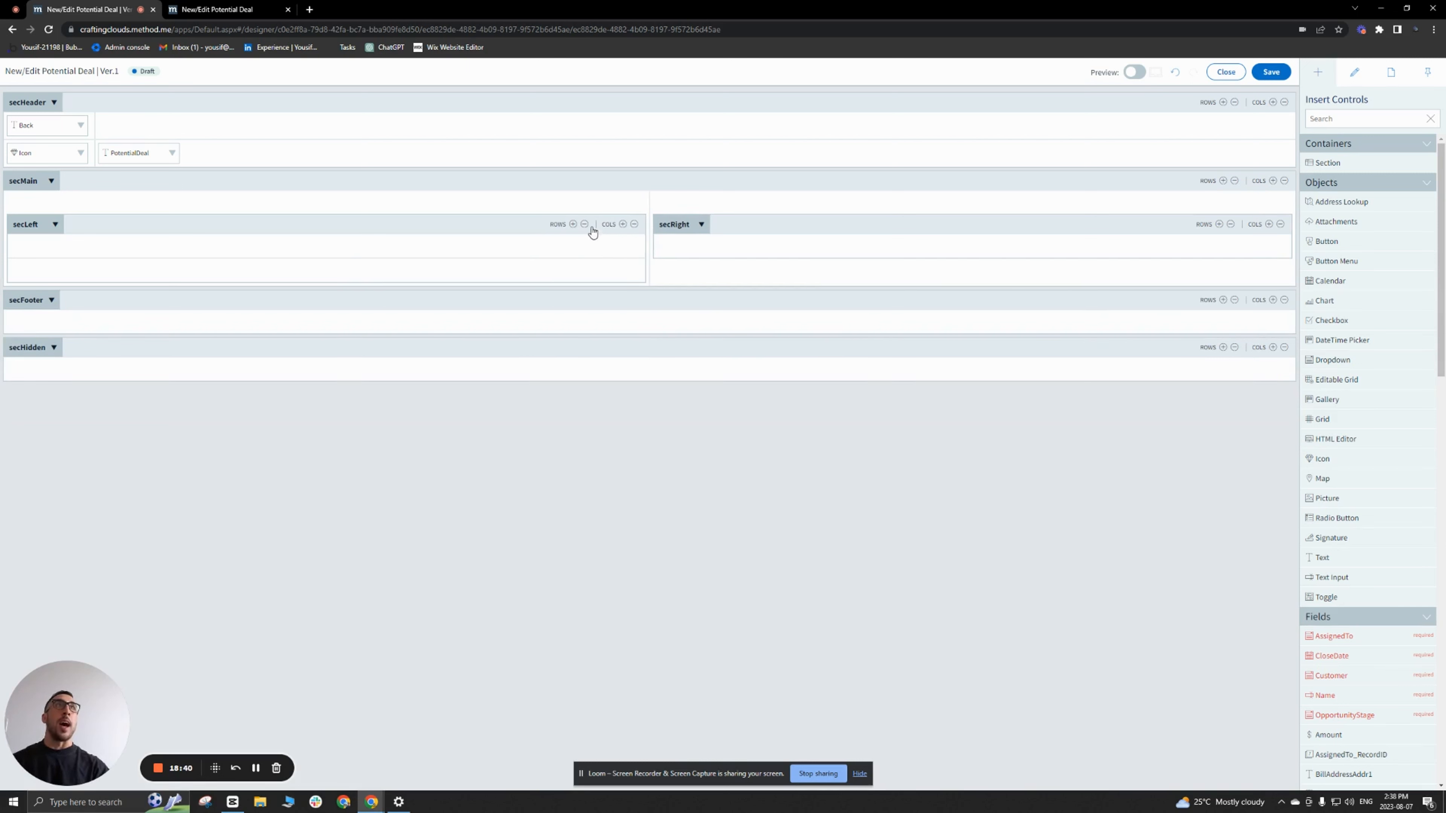
click(573, 224)
click(572, 224)
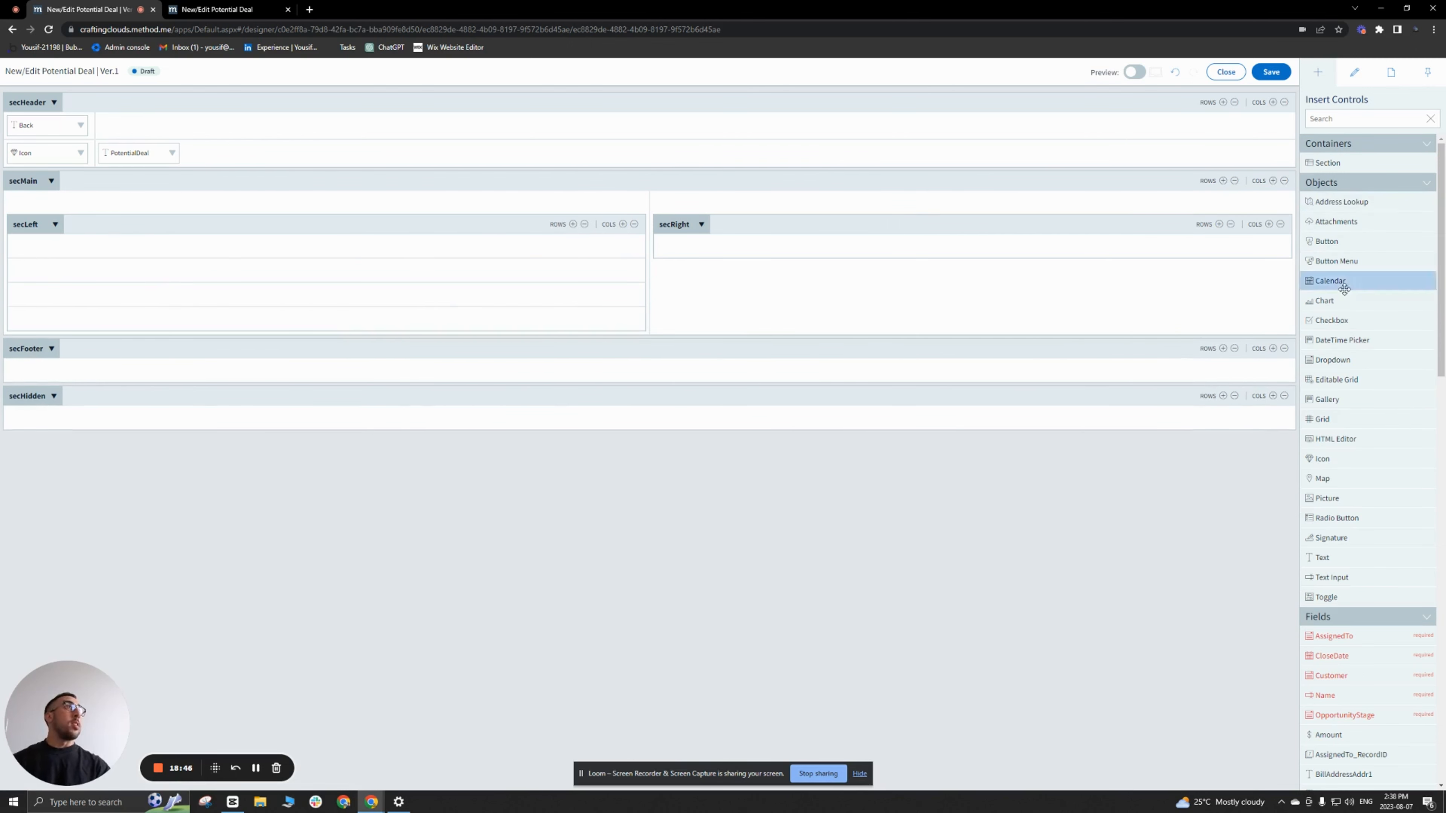
Step: Review the available objects and fields, and insert a Text Input control in the first row of secLeft
scroll(1353, 451, down, 4)
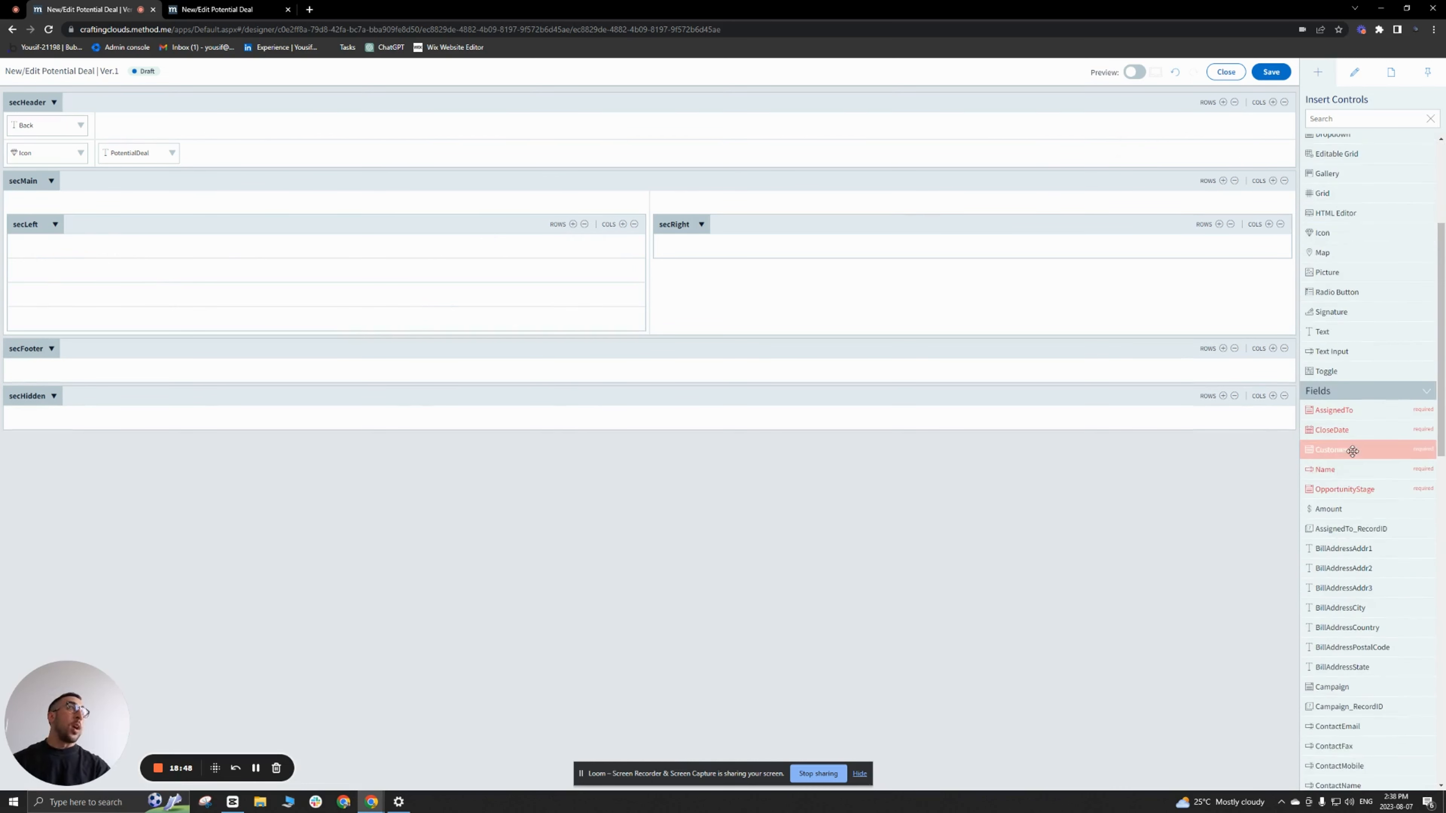
scroll(1348, 452, down, 3)
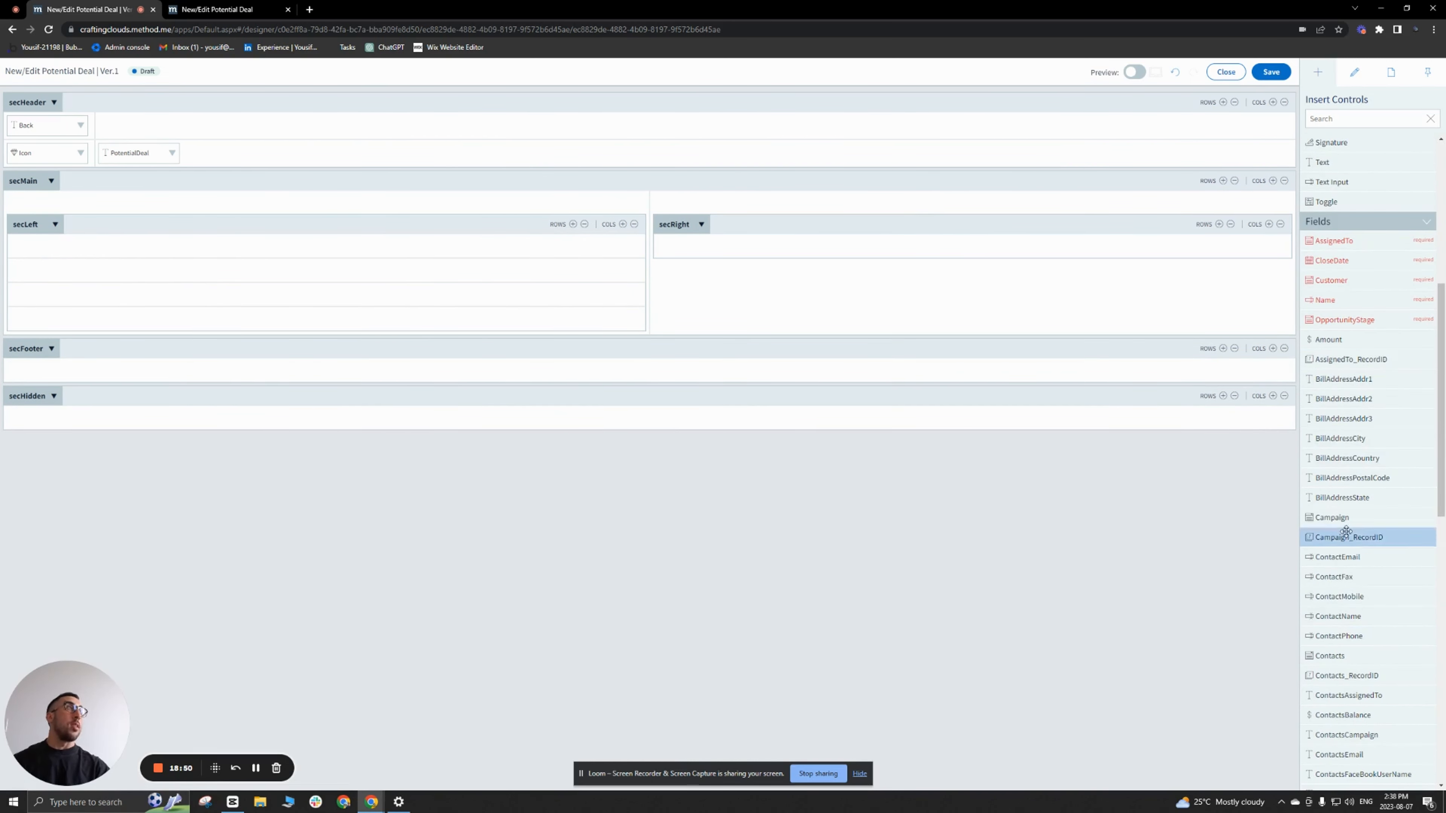
scroll(1353, 541, up, 6)
scroll(1345, 561, up, 2)
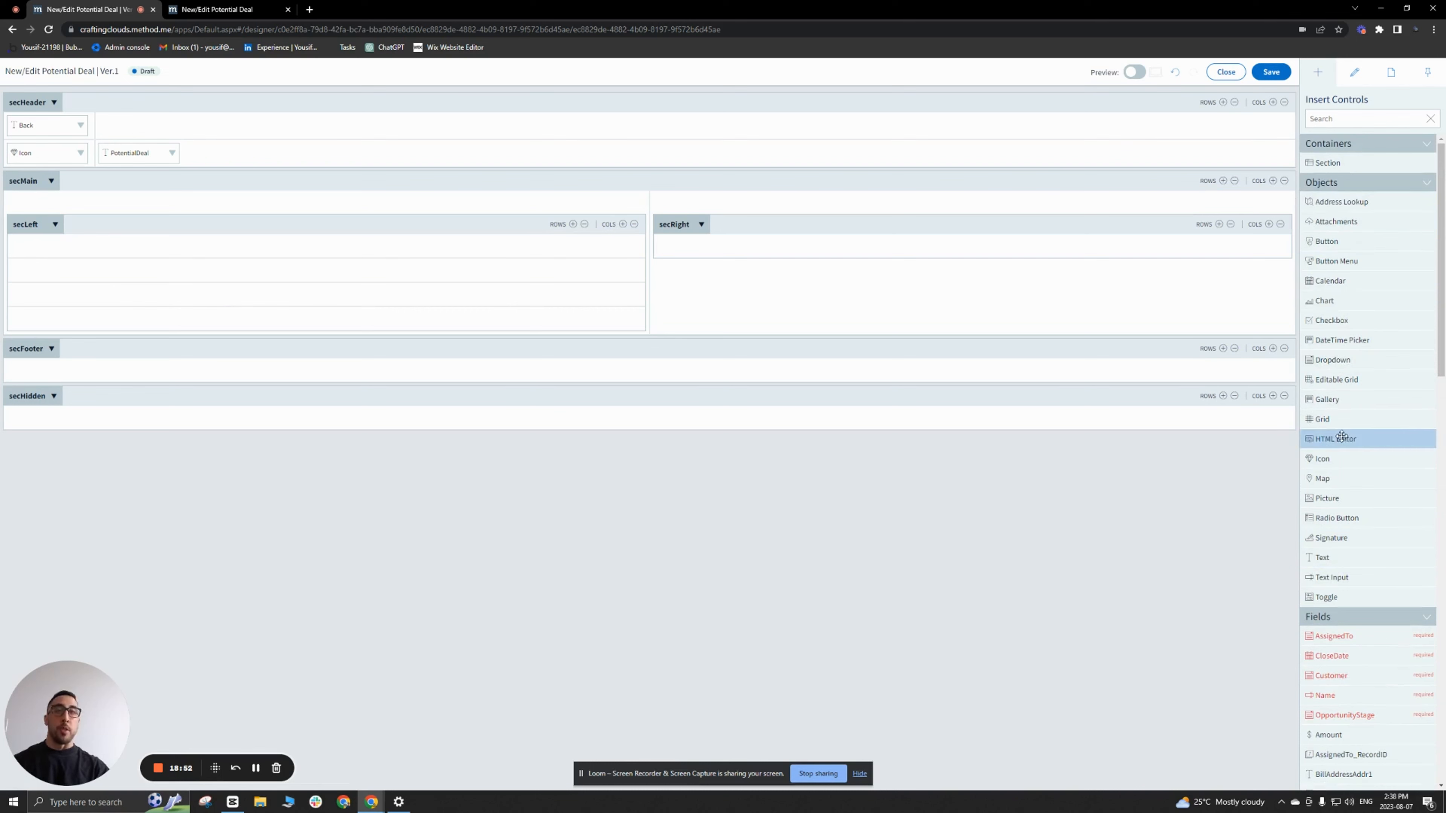
scroll(1349, 445, down, 6)
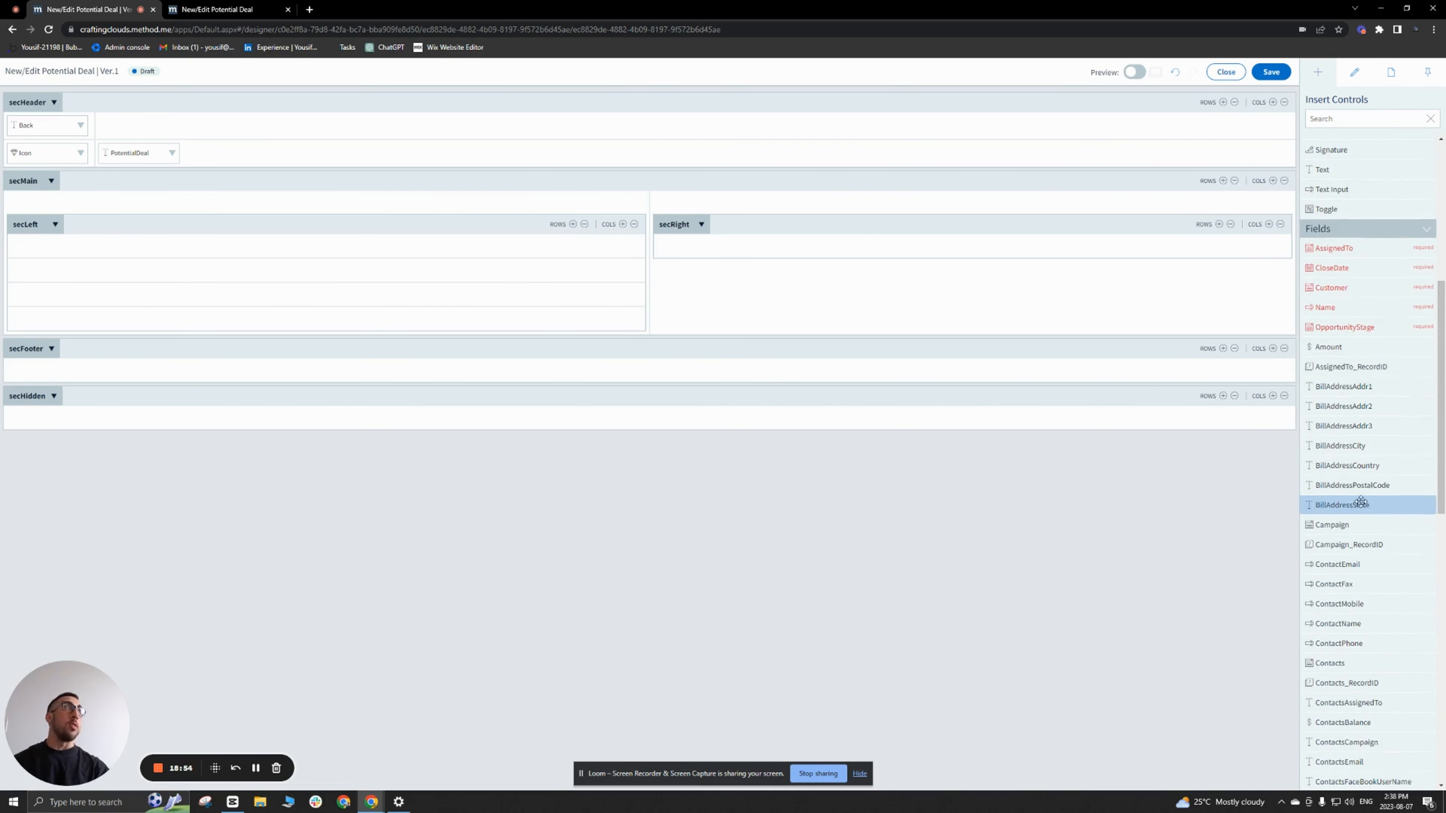
scroll(1360, 501, up, 5)
scroll(1360, 501, up, 2)
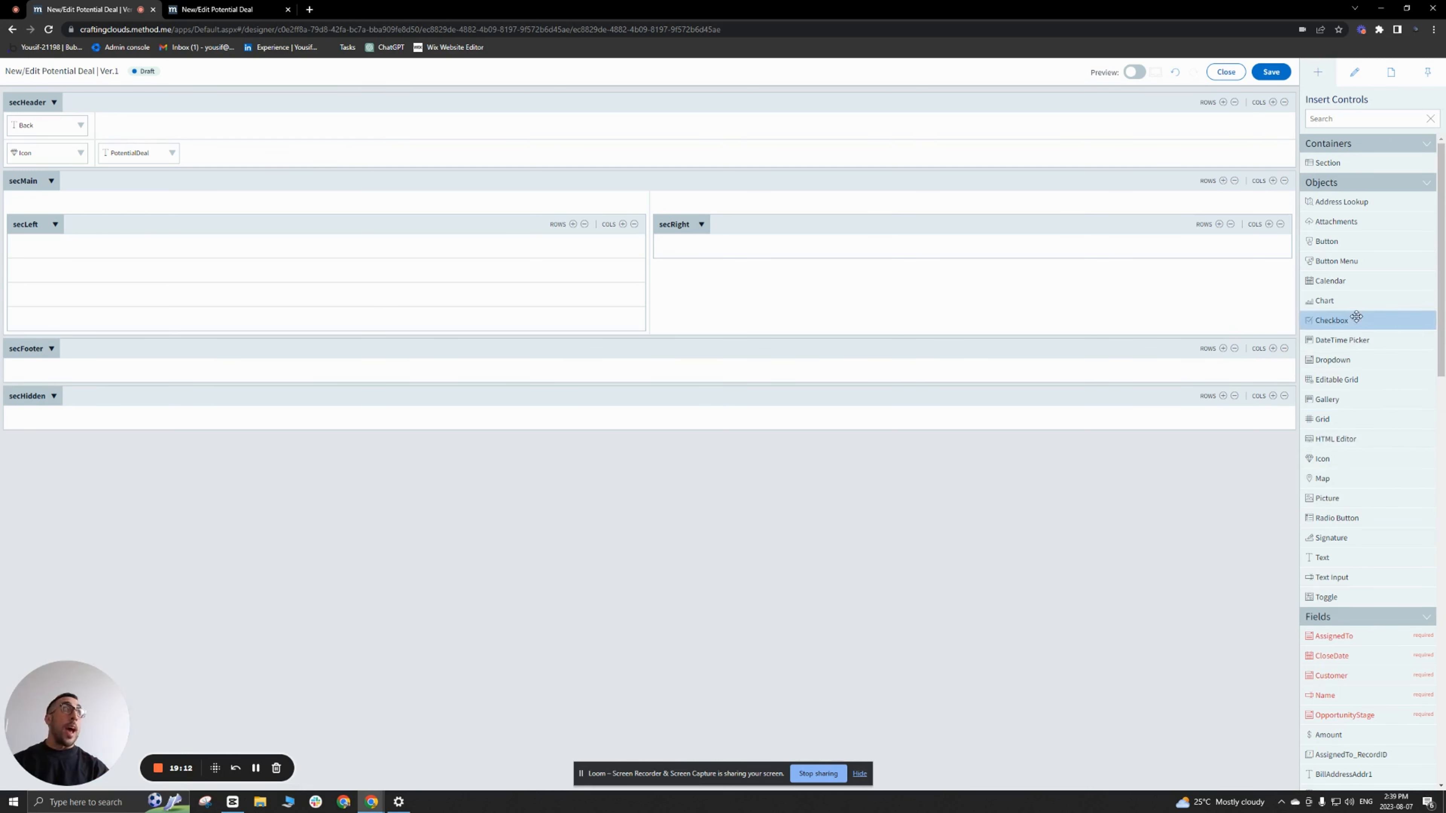
drag(1332, 576, 376, 257)
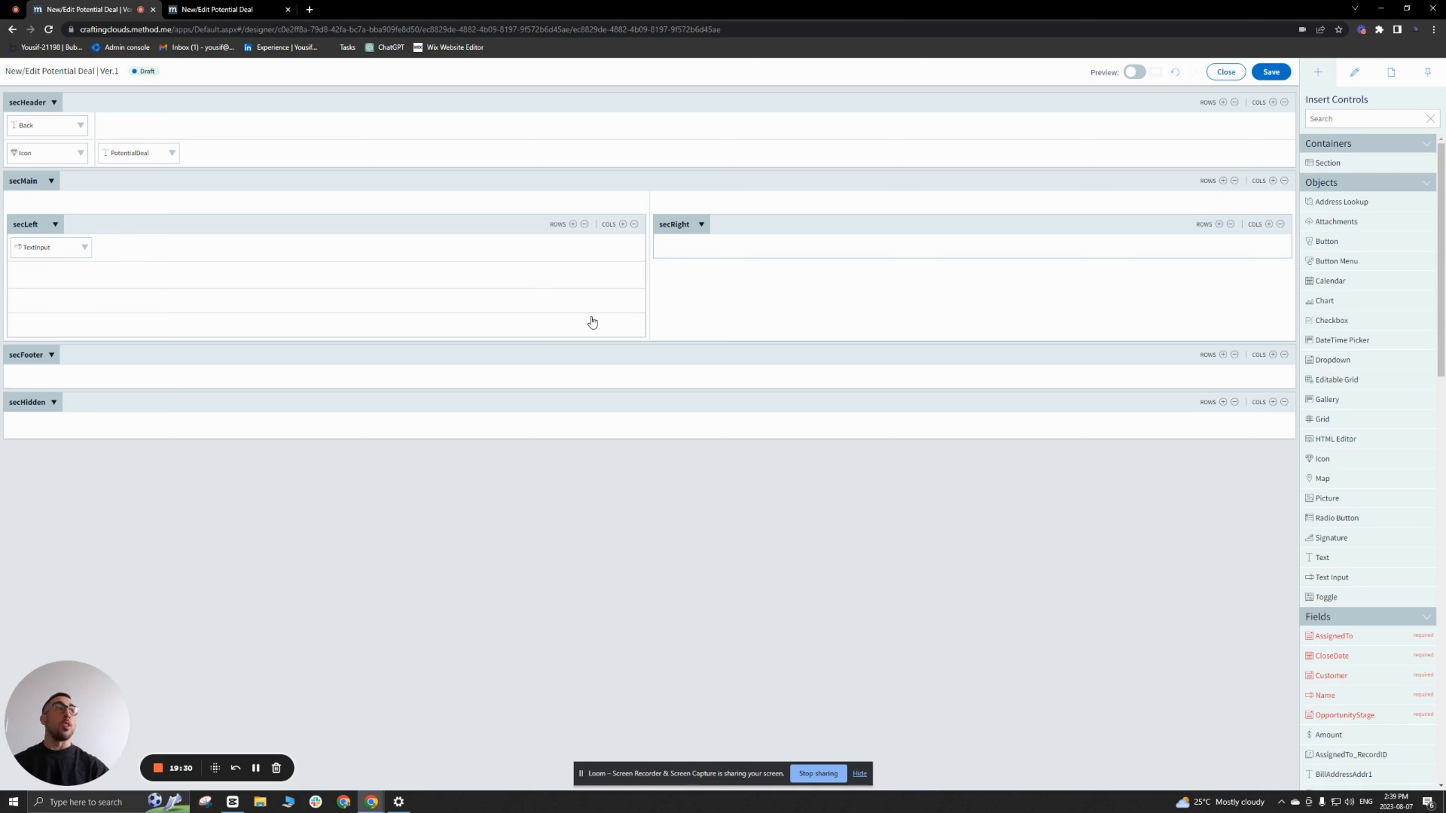
scroll(1365, 632, down, 8)
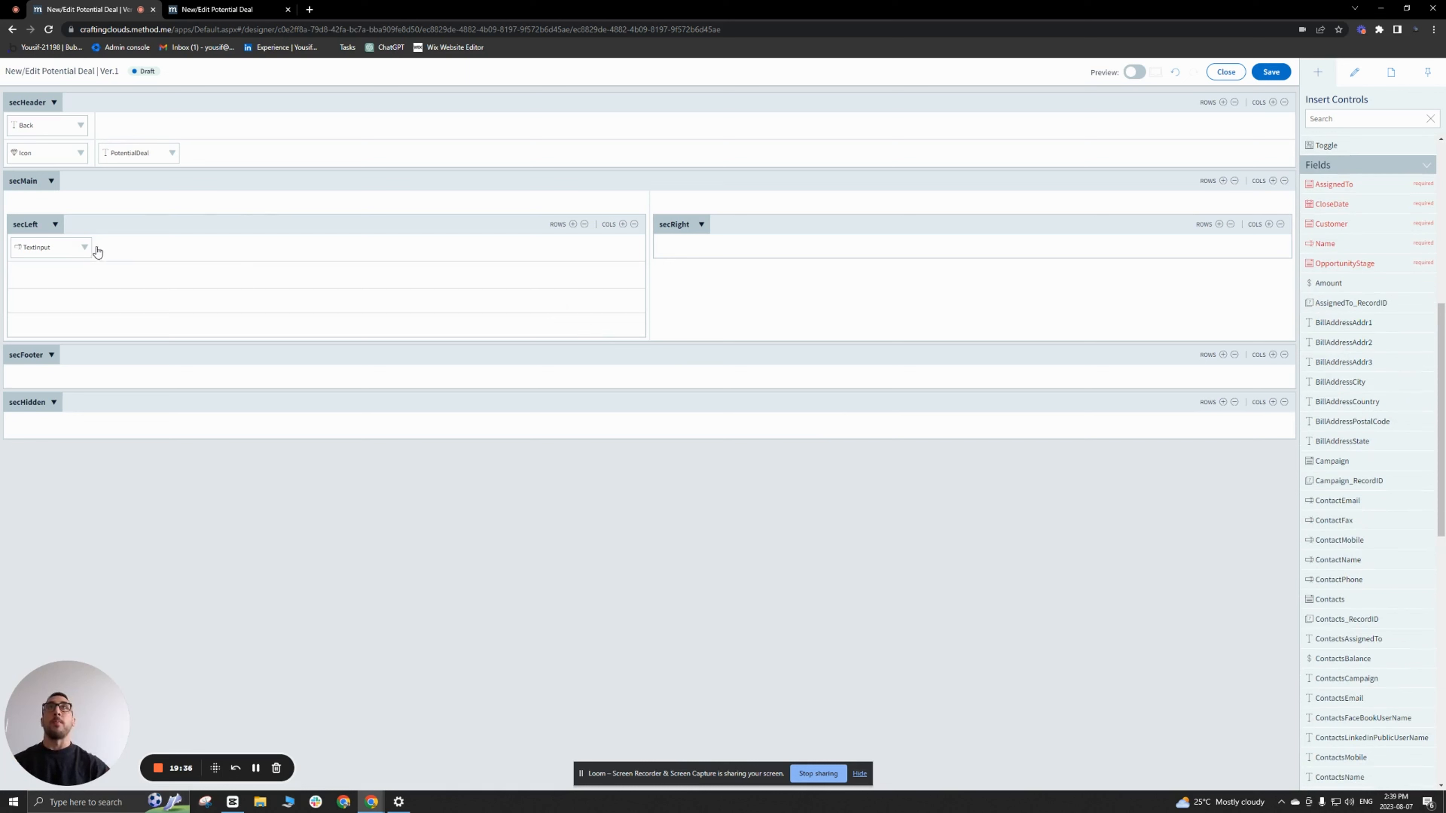
Step: Delete the Text Input control from secLeft and insert the Name field in its first row instead
click(85, 248)
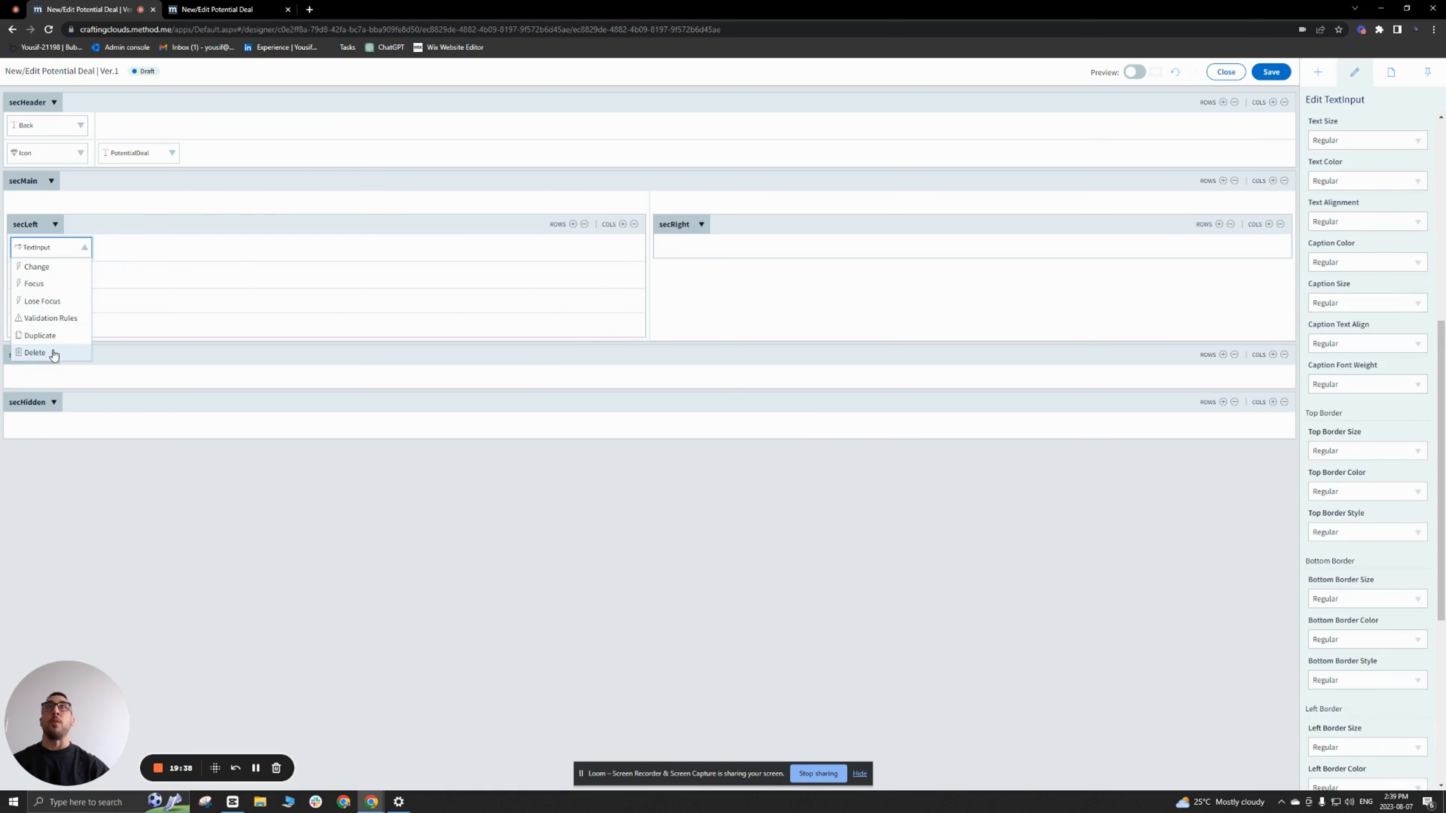
click(34, 352)
click(1318, 71)
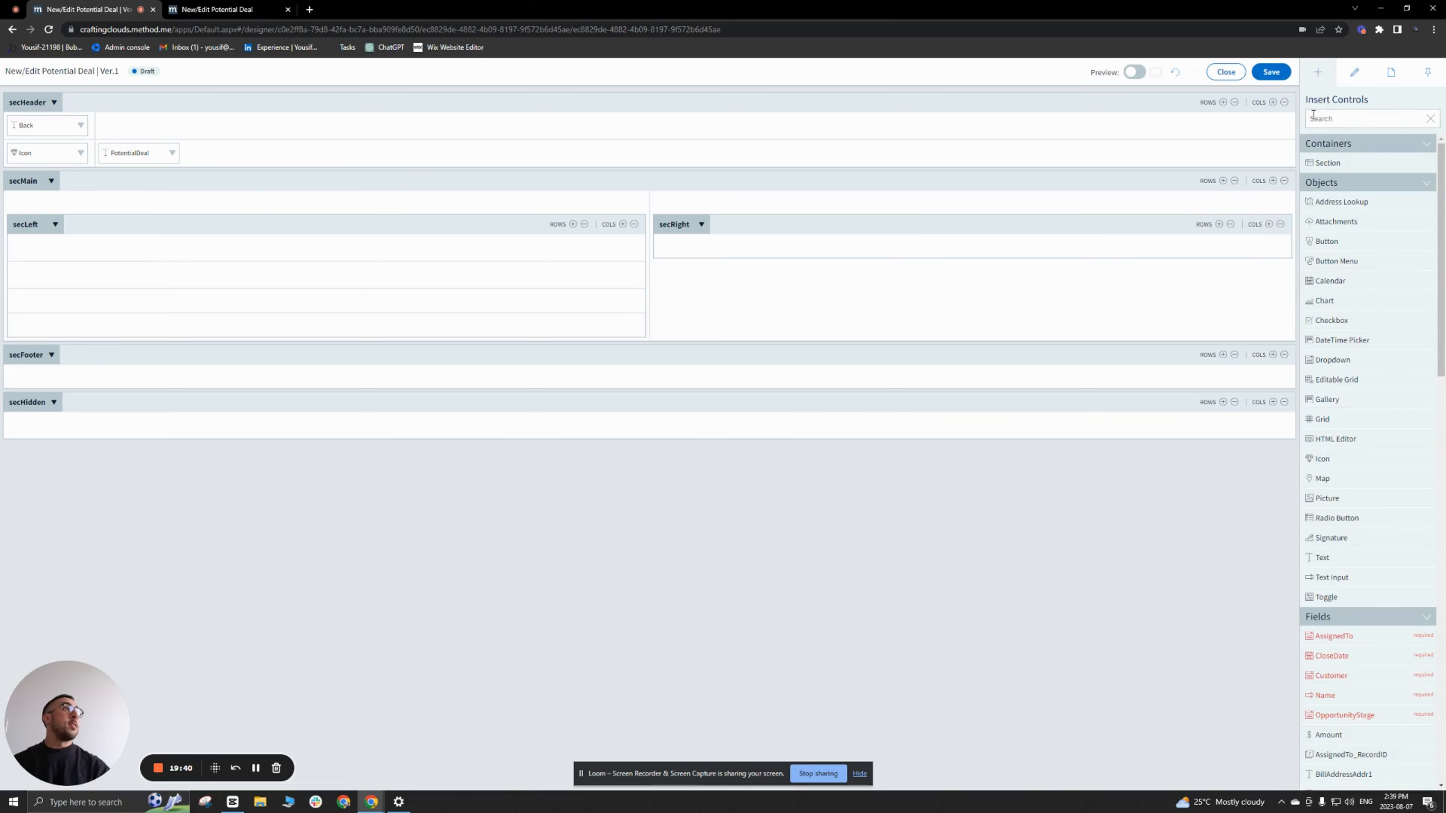
scroll(1392, 371, down, 10)
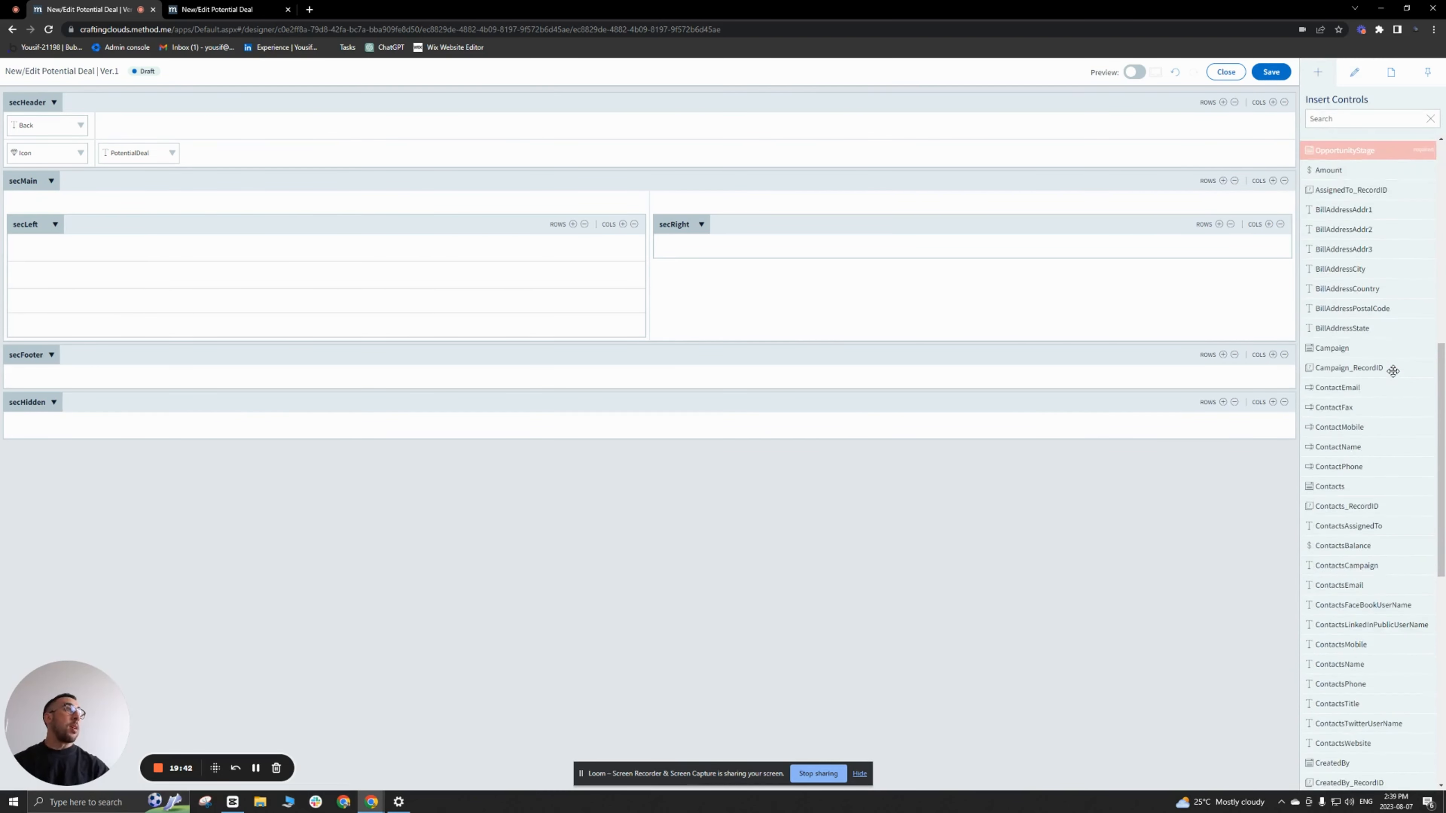
scroll(1393, 370, down, 5)
scroll(1393, 370, up, 5)
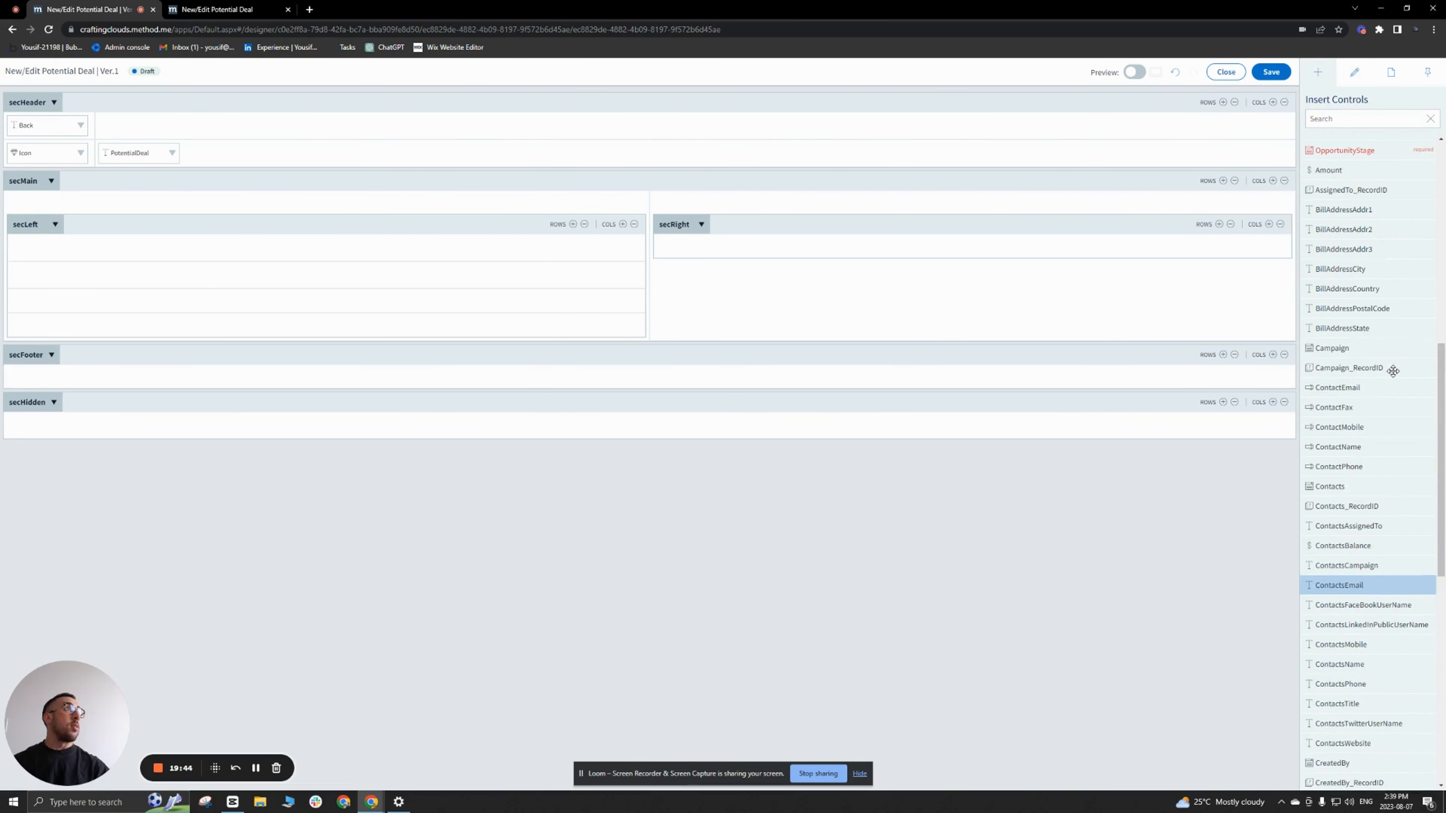
scroll(1391, 368, up, 5)
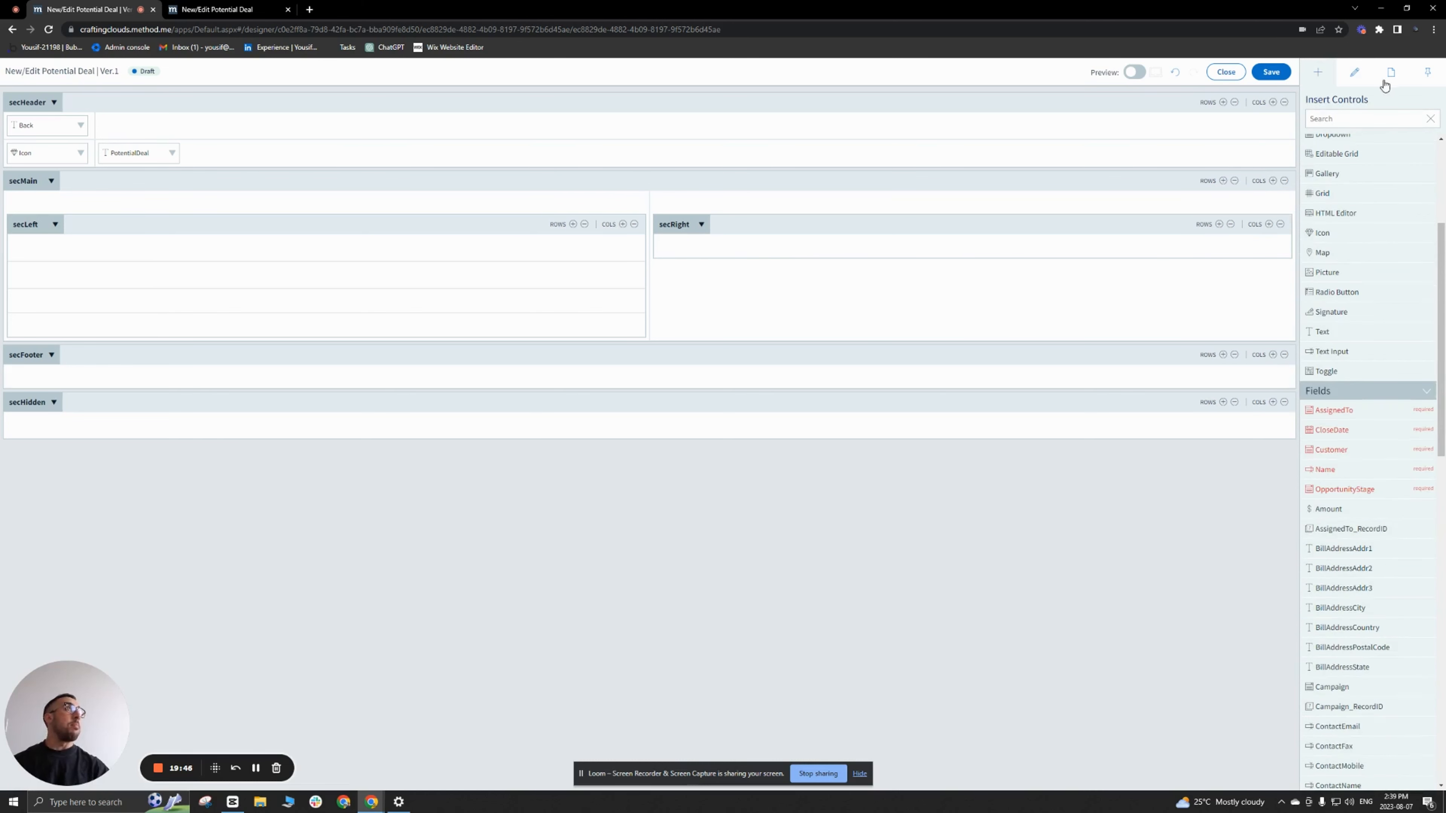
click(1375, 118)
text(name)
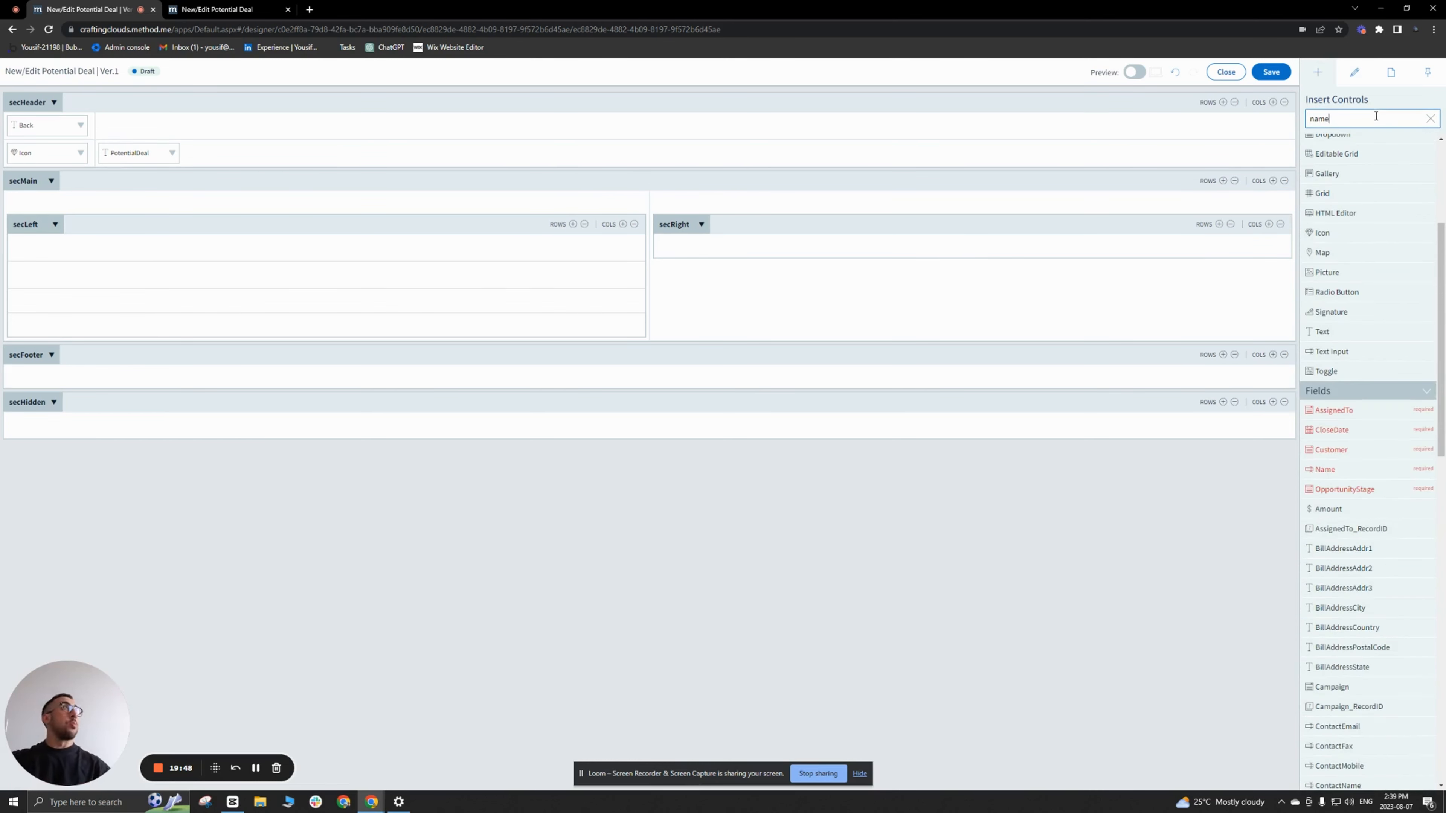
drag(1364, 193, 307, 255)
click(54, 246)
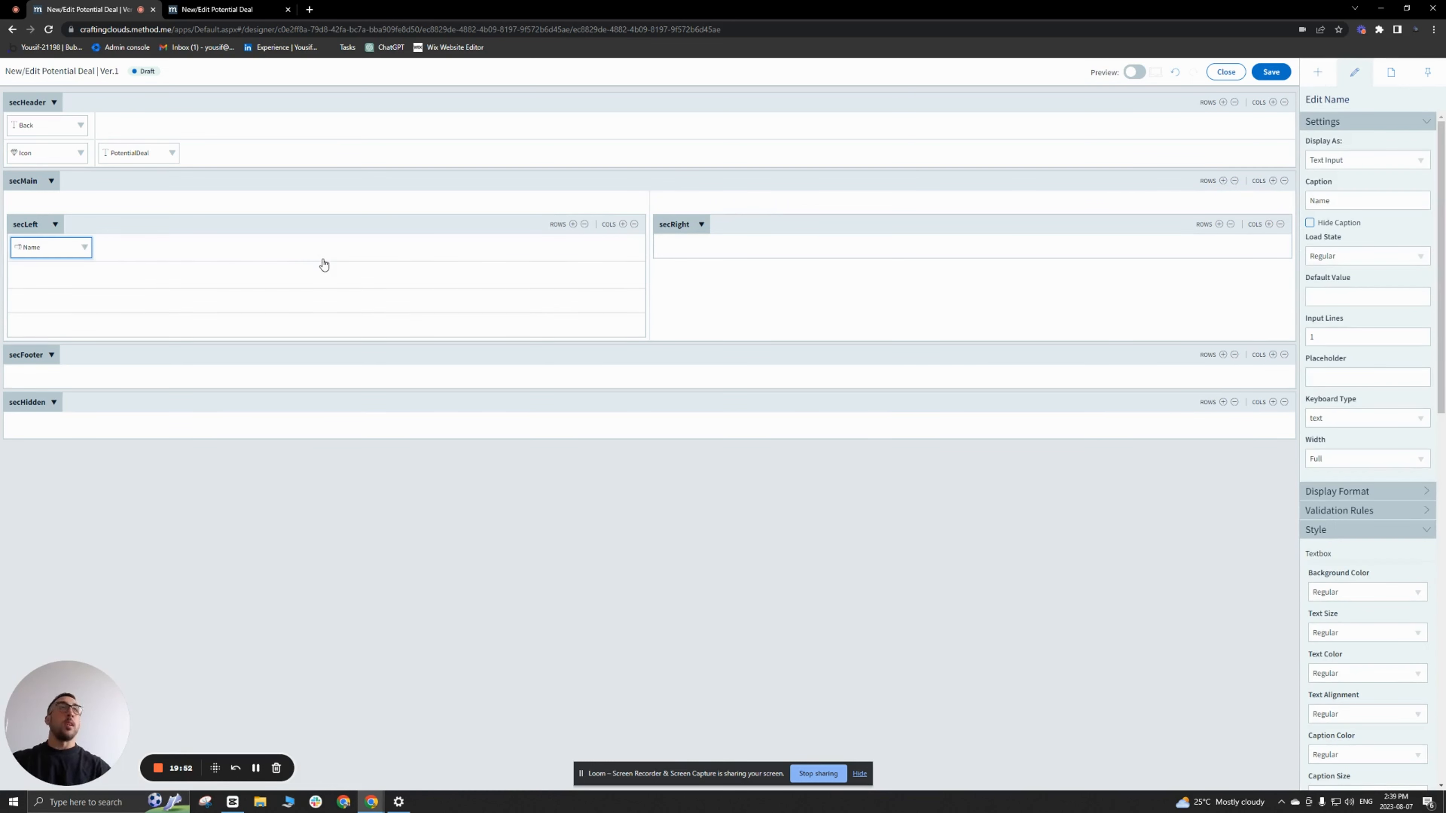
Step: Insert the Contacts field in the second row of secLeft and set its caption to Contact
click(1319, 73)
key(ctrl+a)
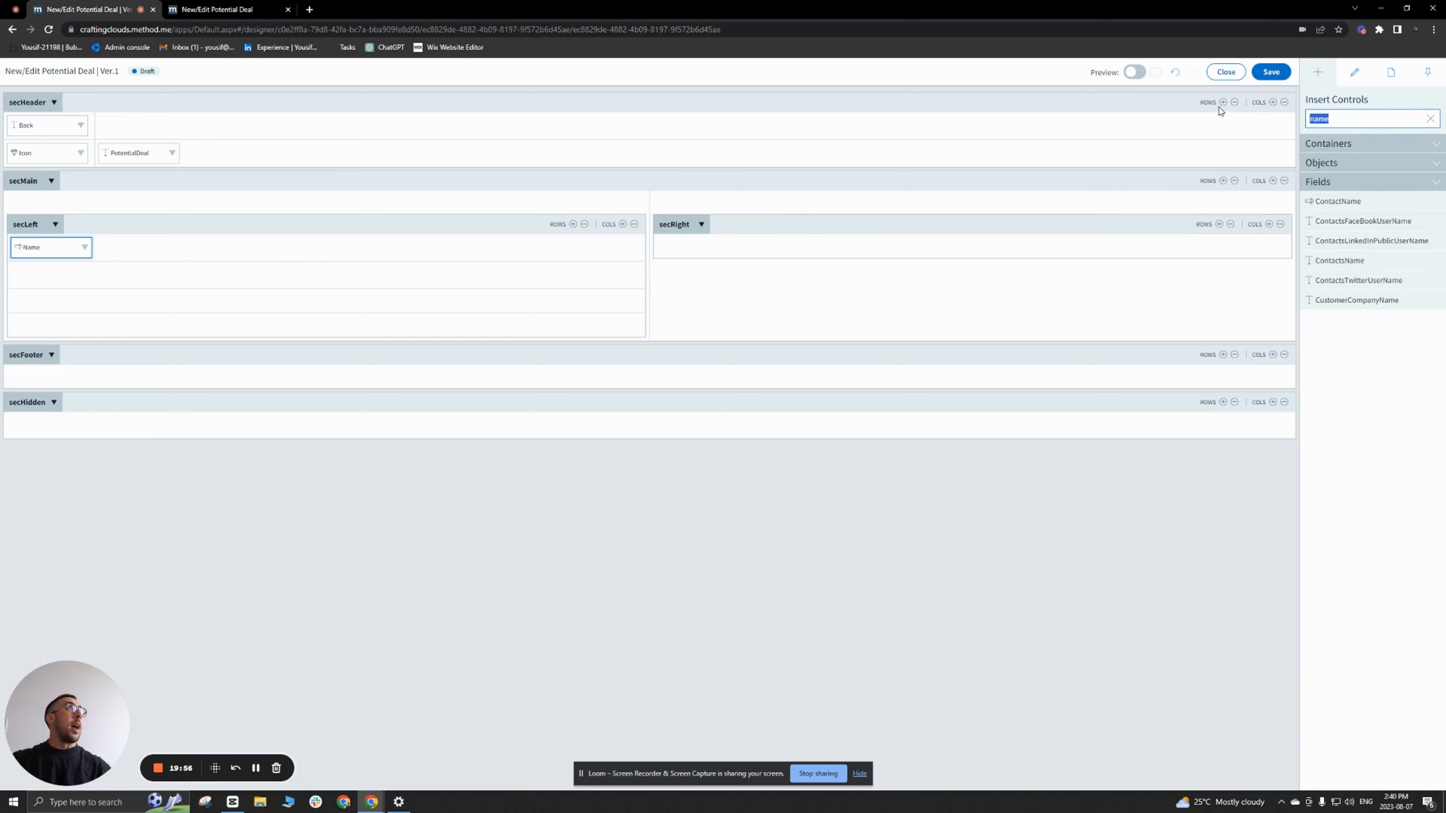
text(cont)
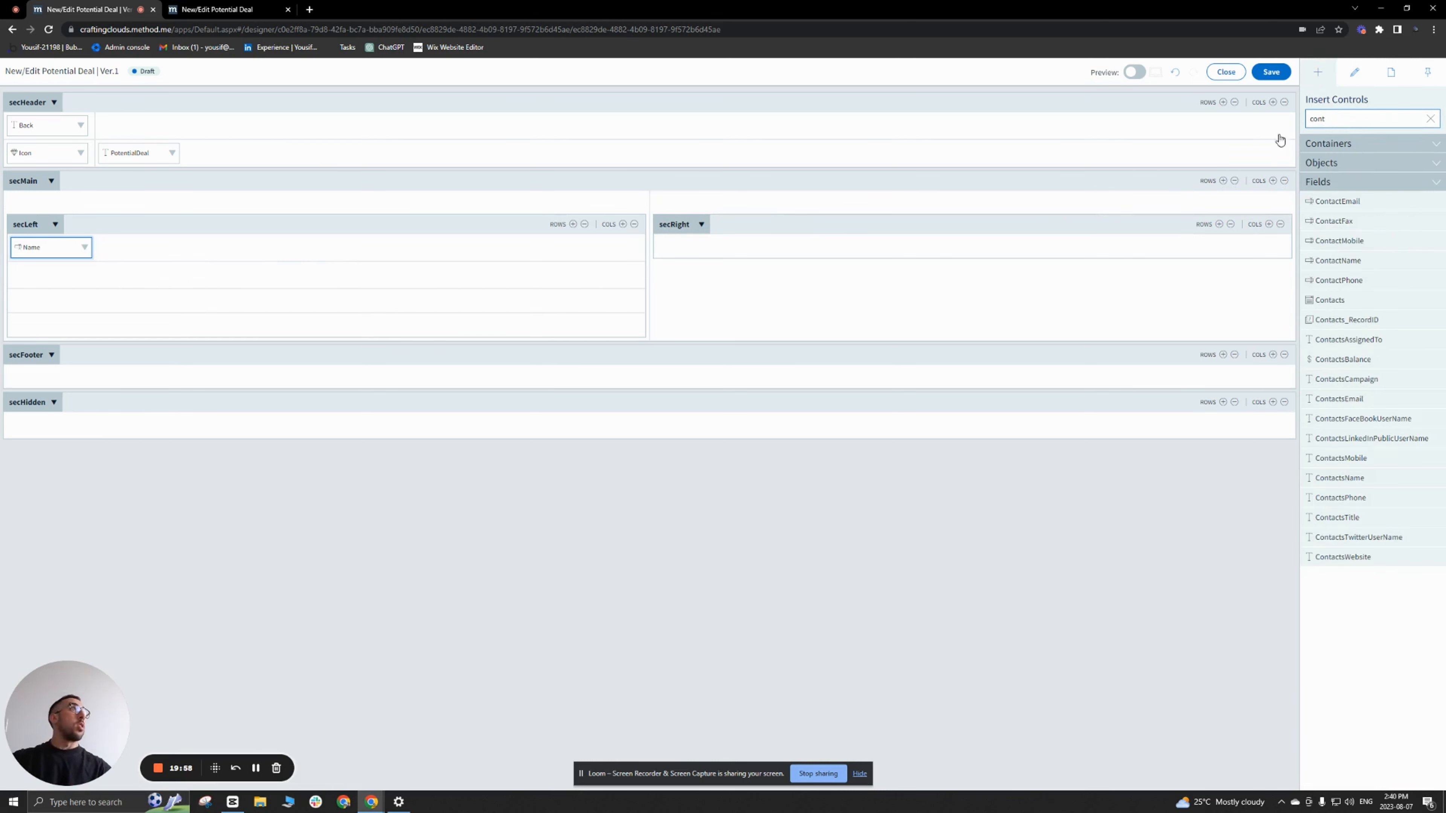
drag(1350, 298, 313, 280)
click(51, 274)
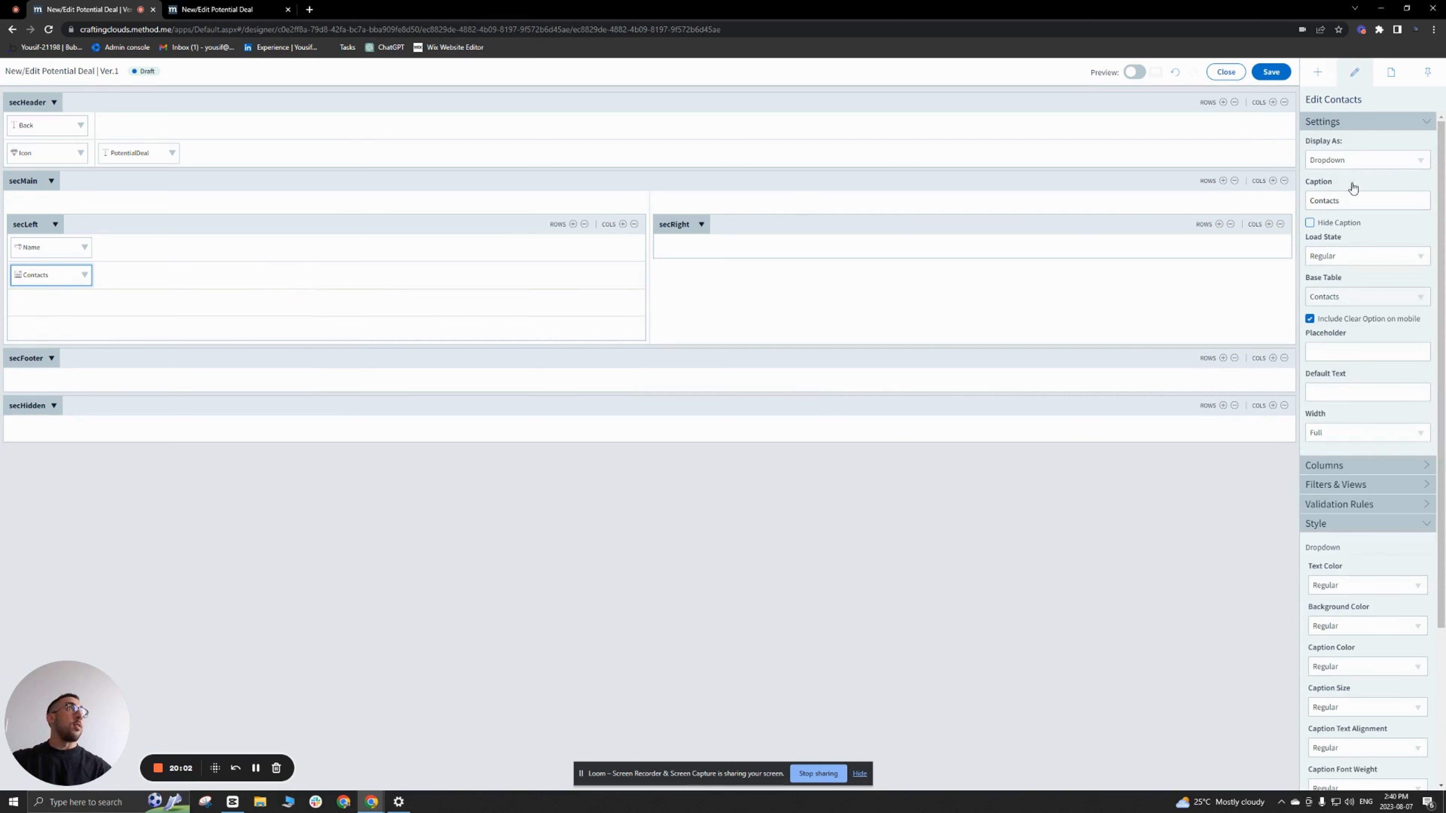
click(1349, 199)
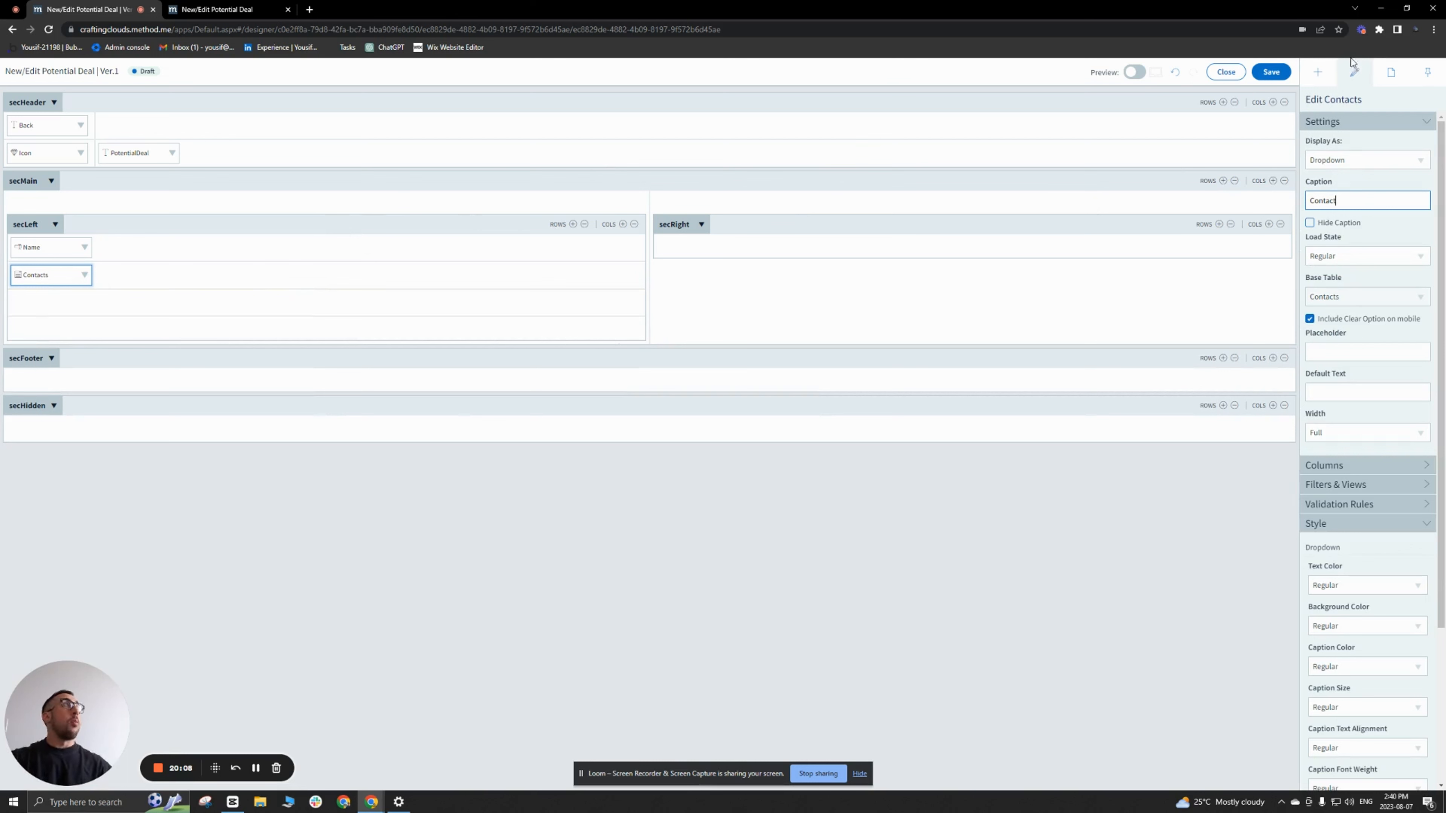
Step: Add a second row to secRight and insert the OpportunityStage field in the first row
click(1317, 75)
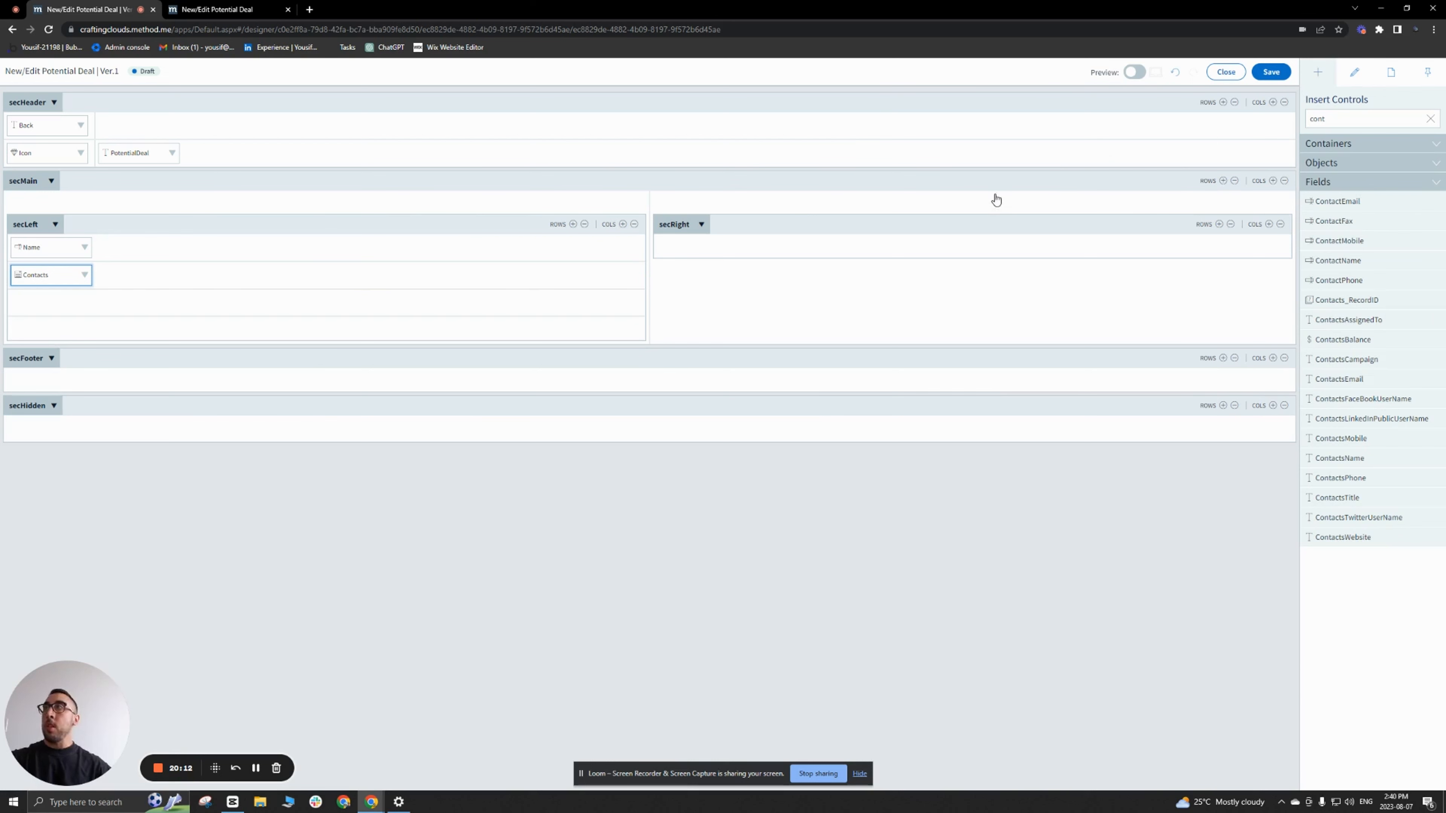
double_click(1315, 116)
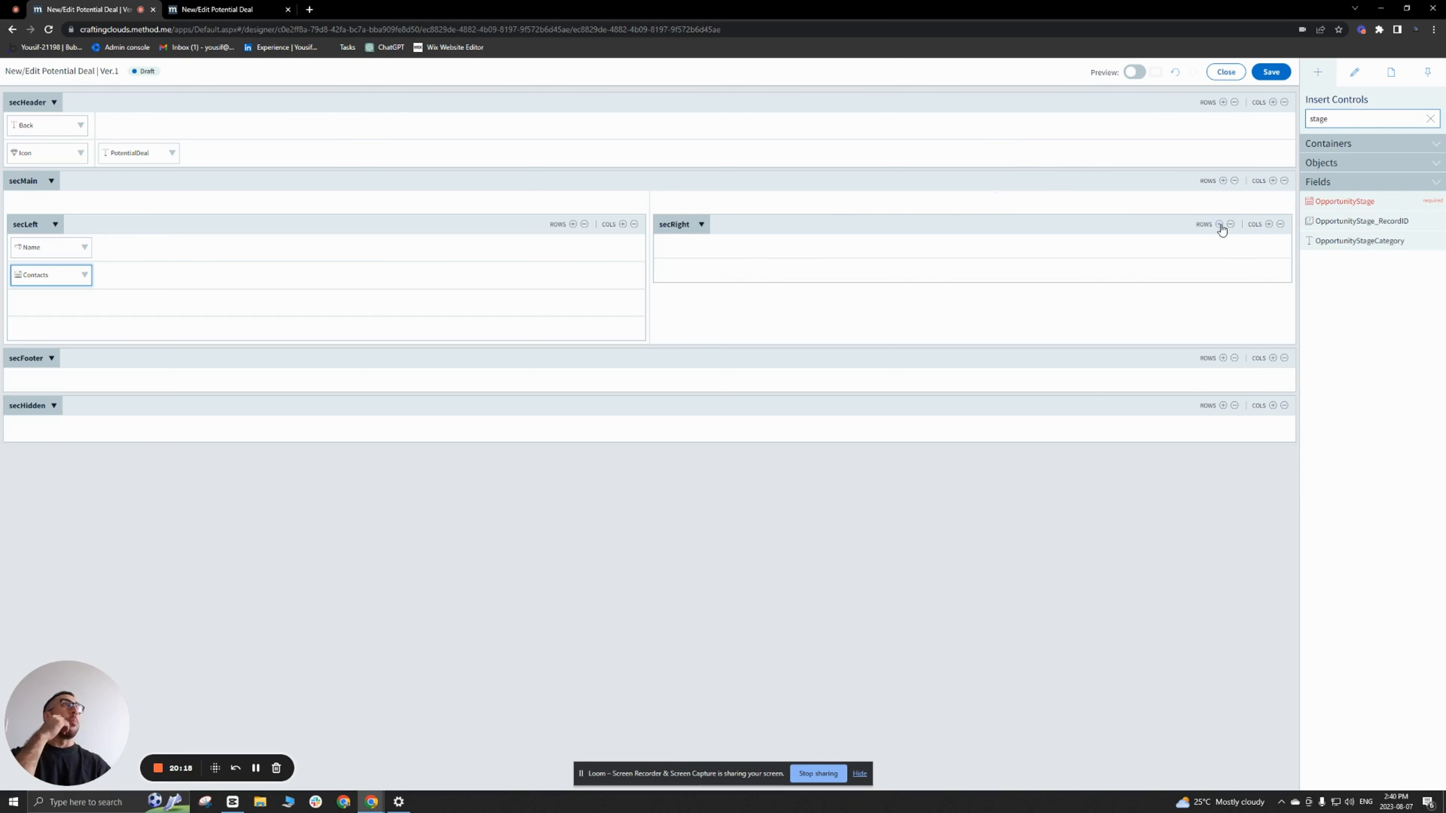
drag(1355, 200, 815, 247)
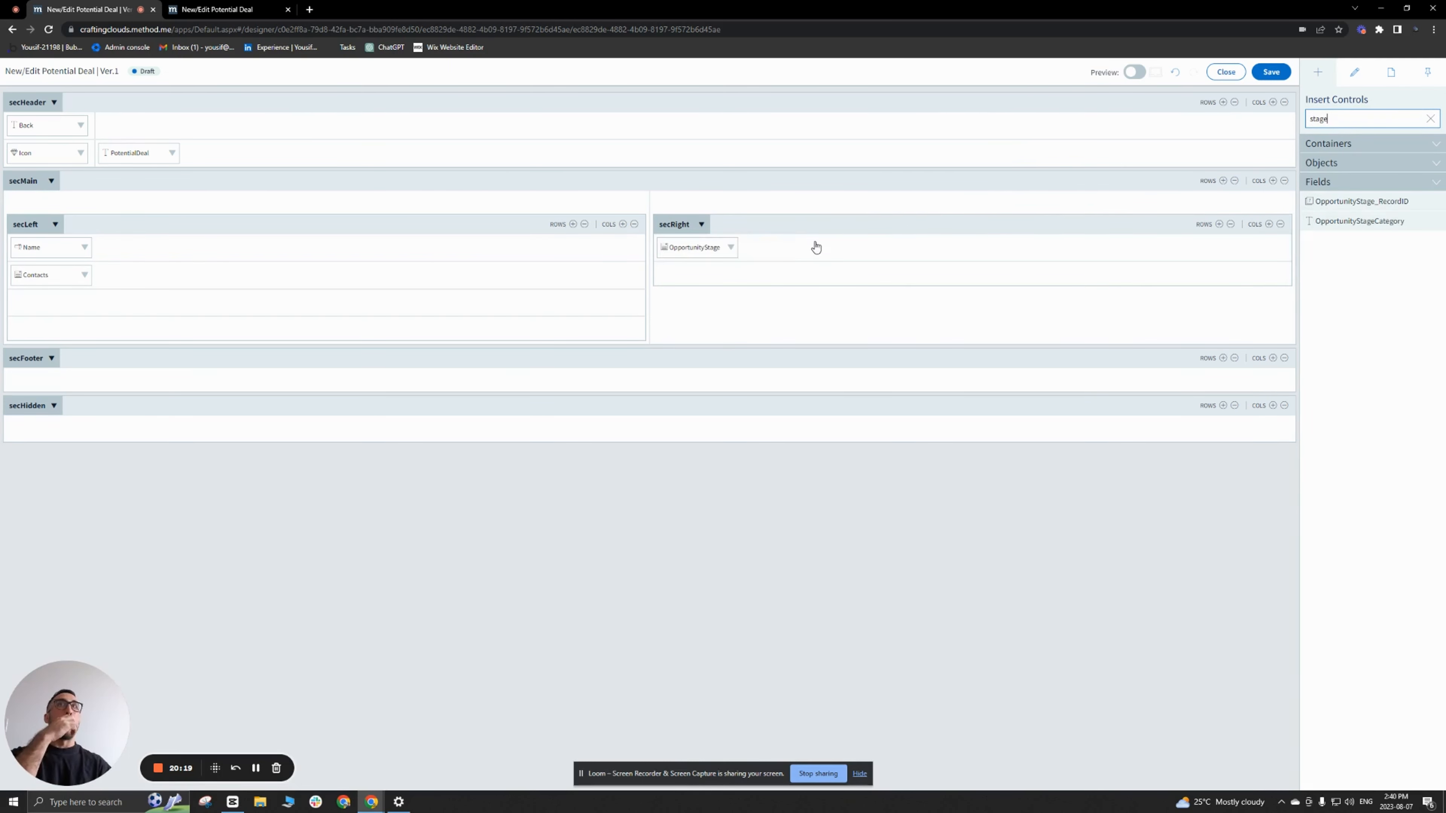
Step: Set the OpportunityStage caption to Stage and move the control to the second row of secRight
click(715, 251)
drag(1350, 200, 1169, 197)
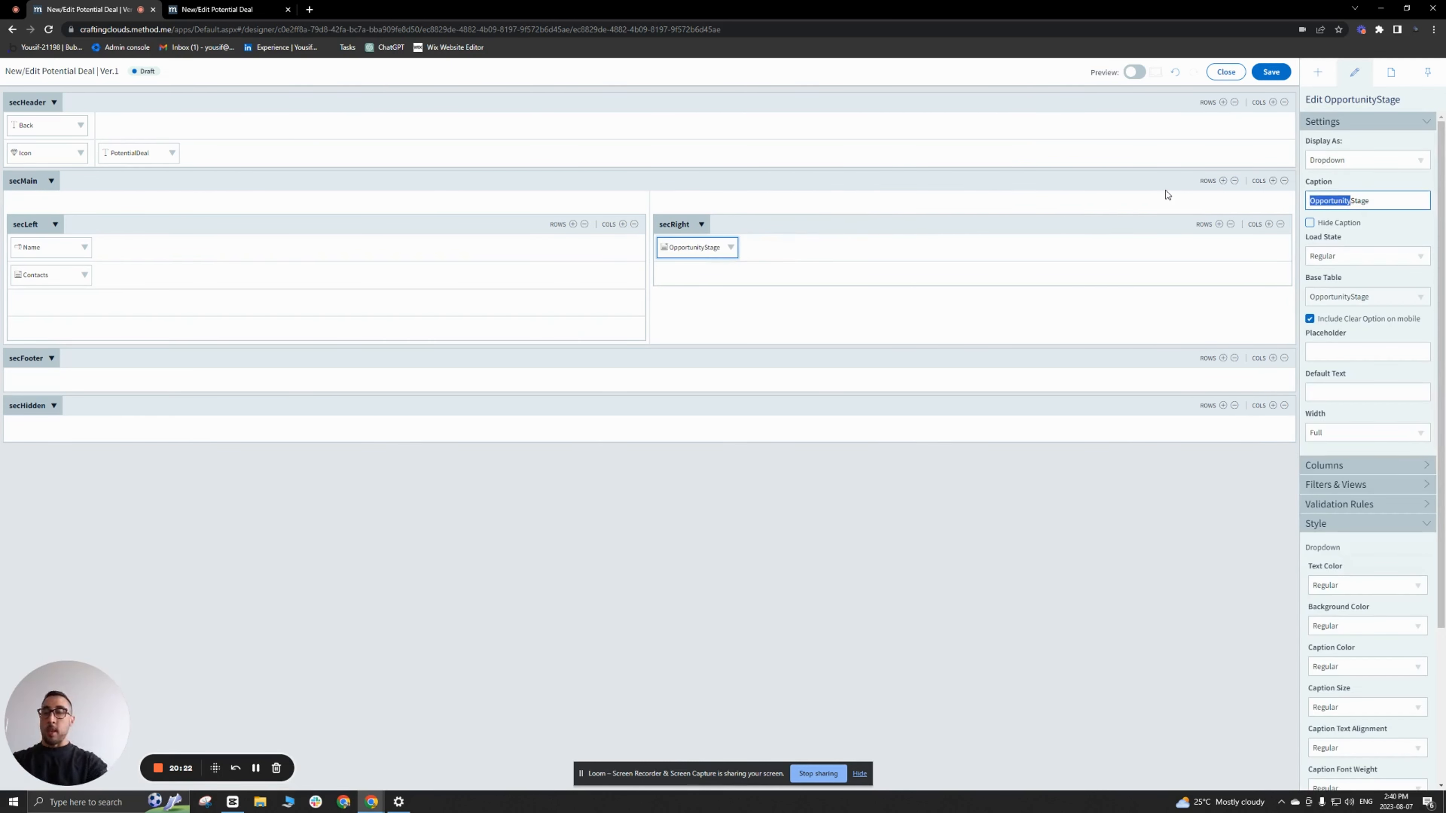
key(BackSpace)
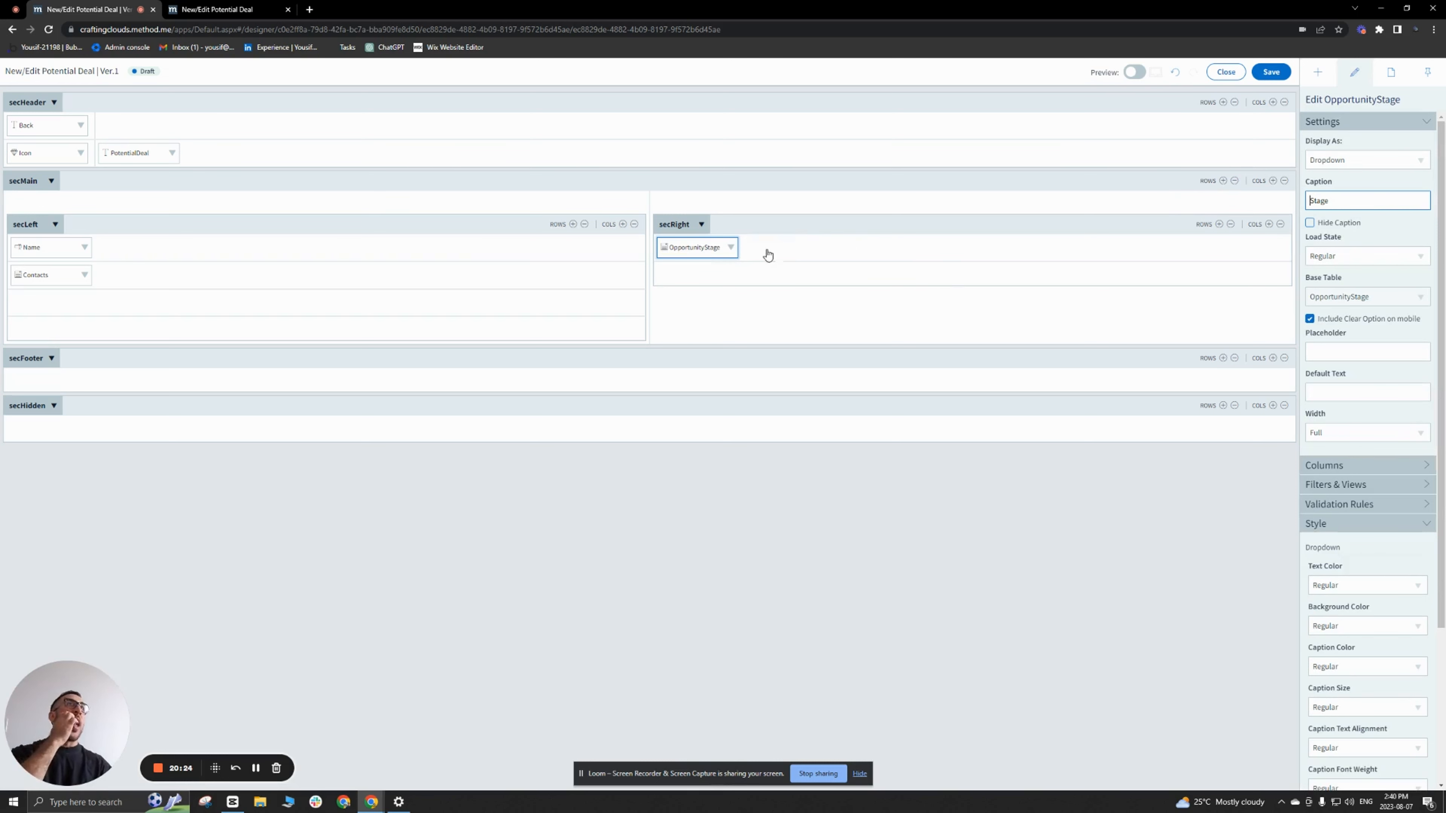
drag(696, 249, 701, 275)
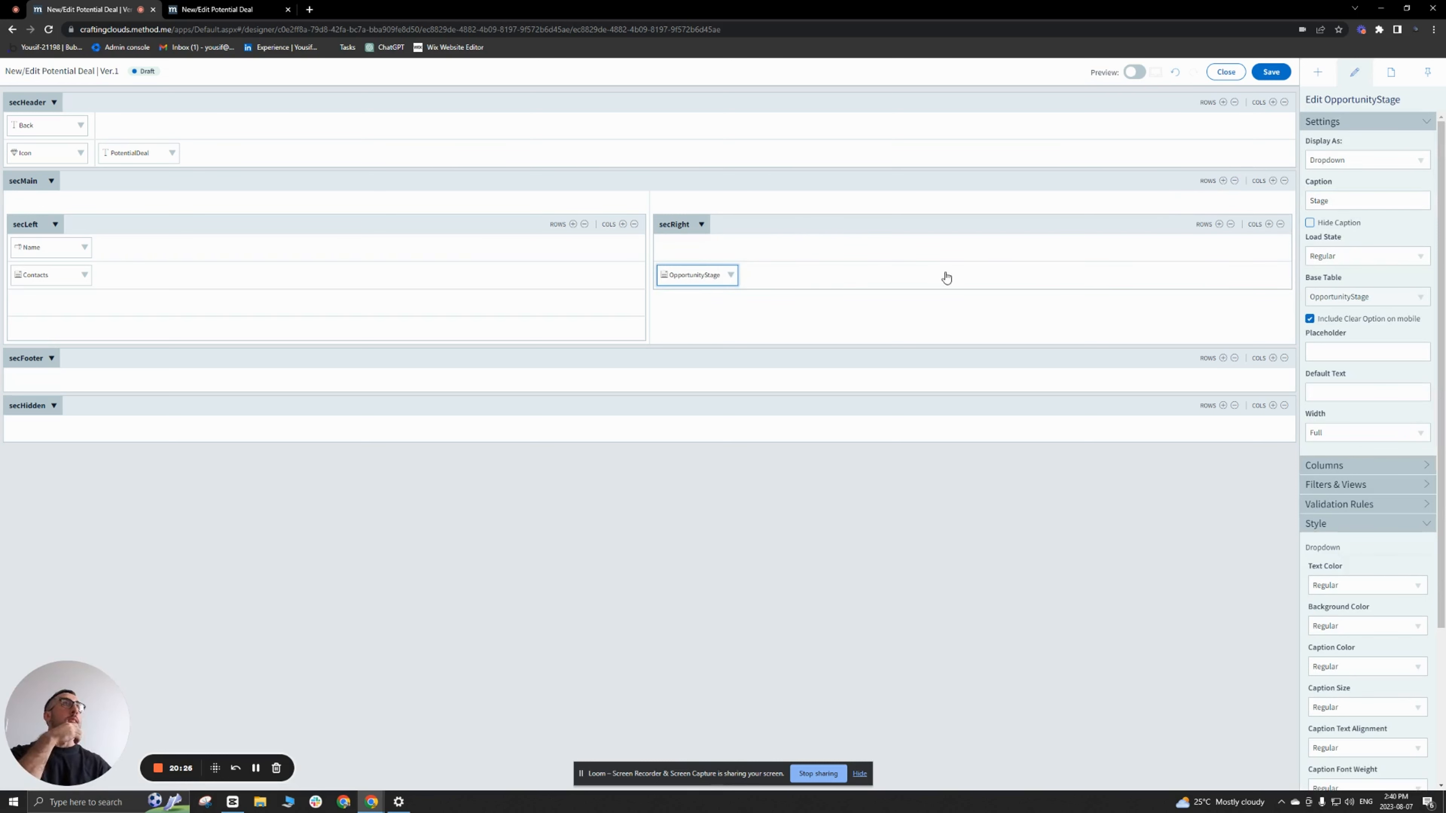
Step: Insert the OpportunityType field in the first row of secRight and set its caption to Type
click(1317, 73)
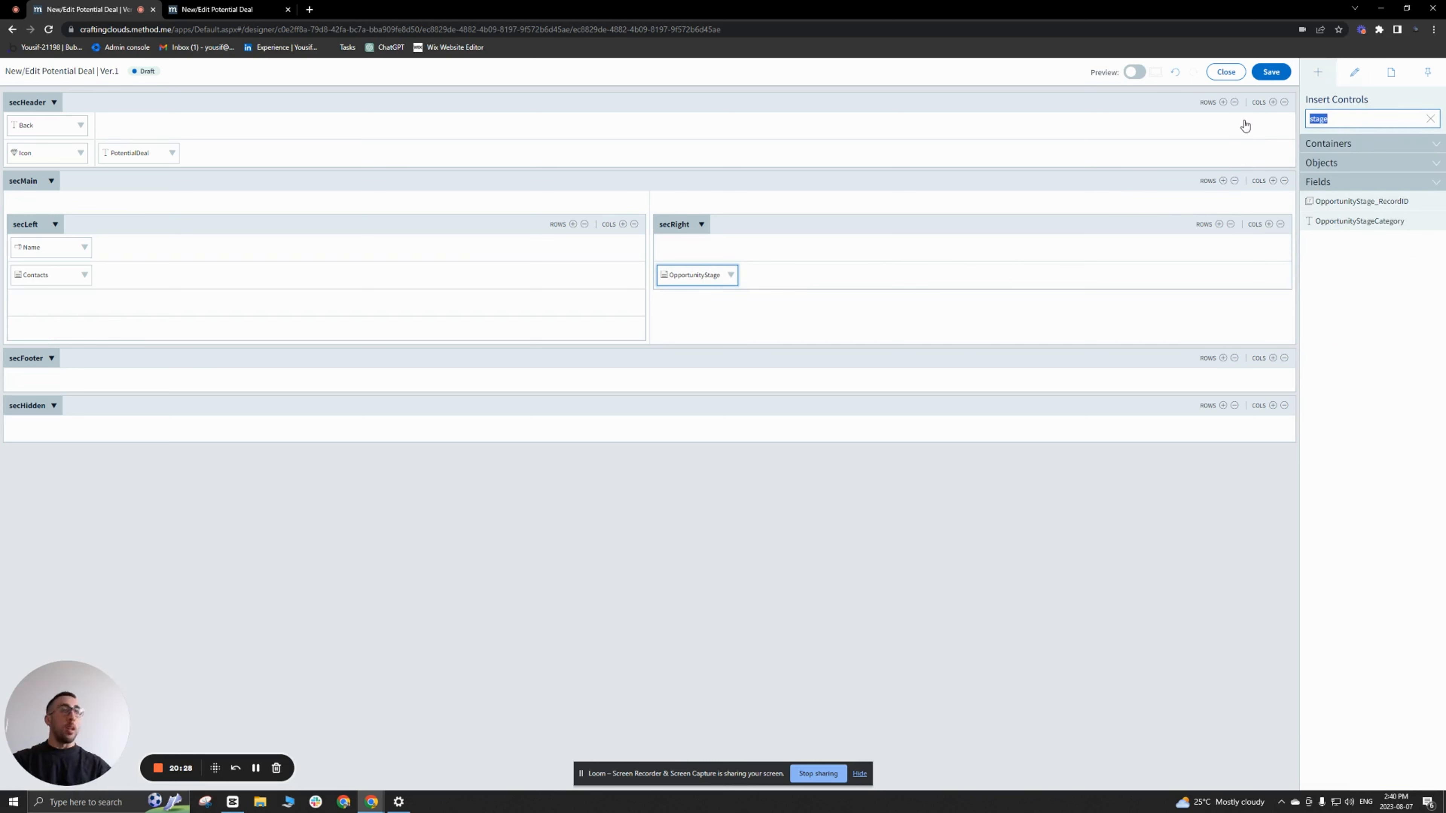
text(type)
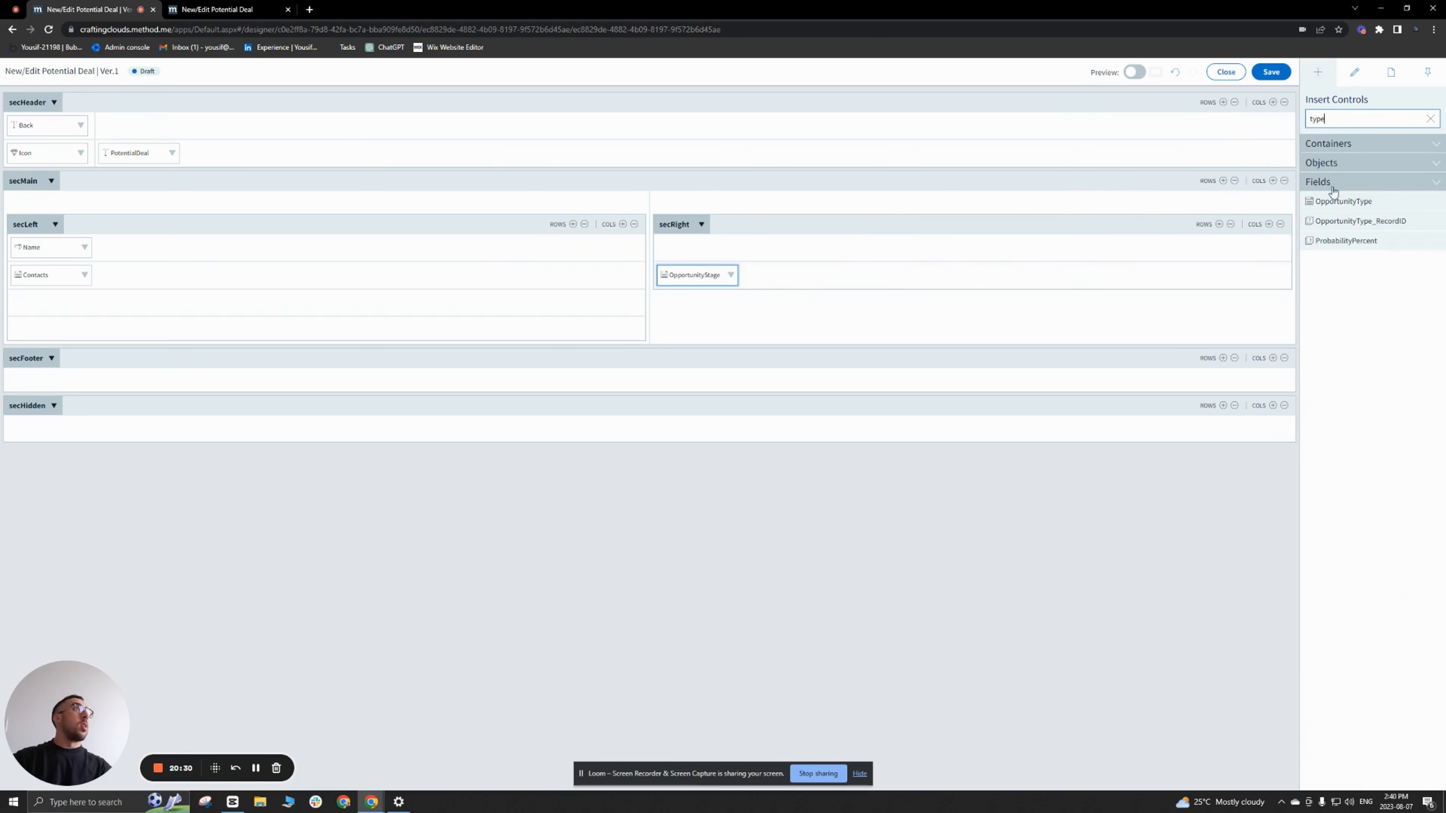
drag(1332, 199, 829, 256)
click(714, 245)
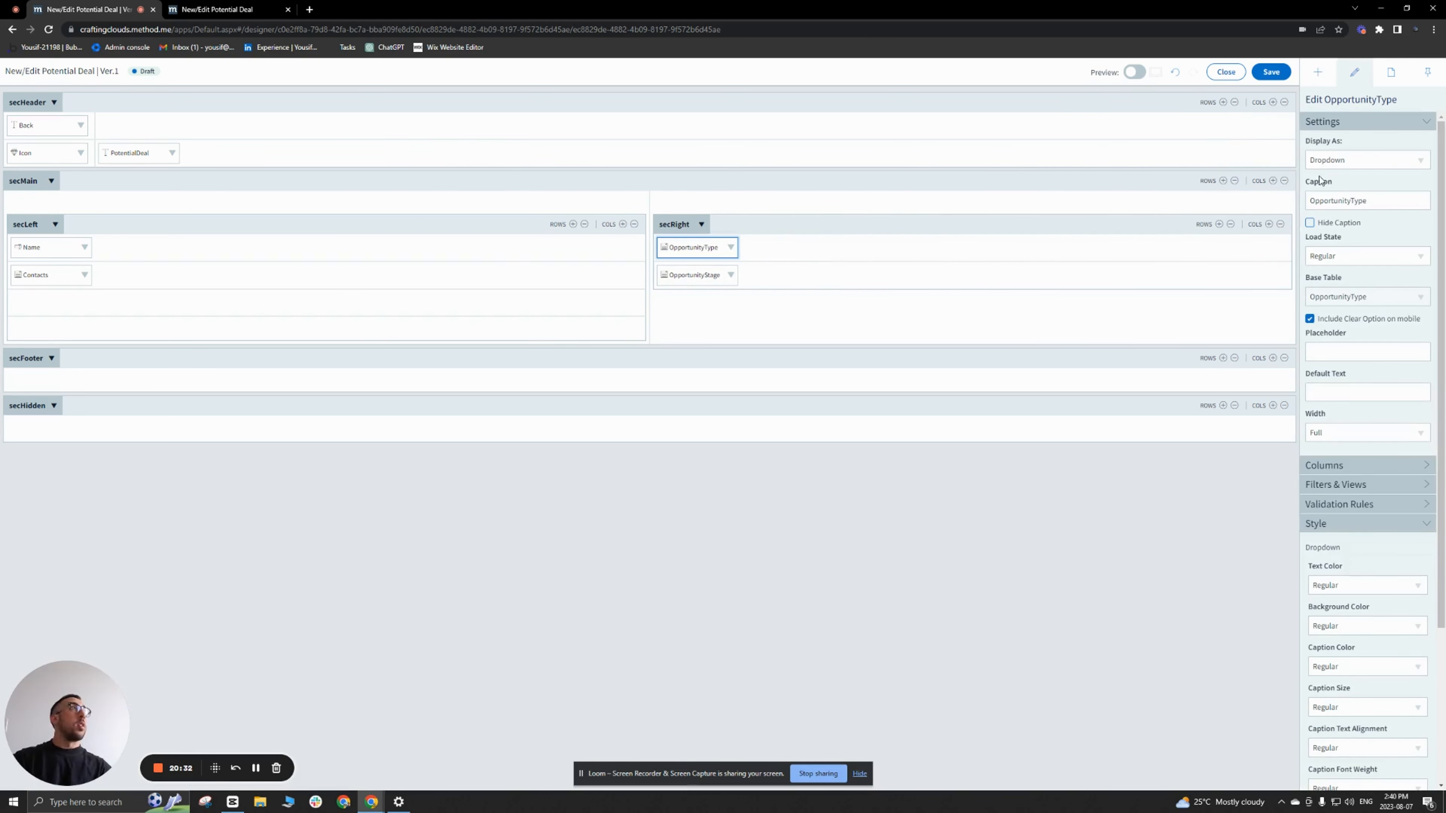
drag(1351, 199, 1221, 201)
key(BackSpace)
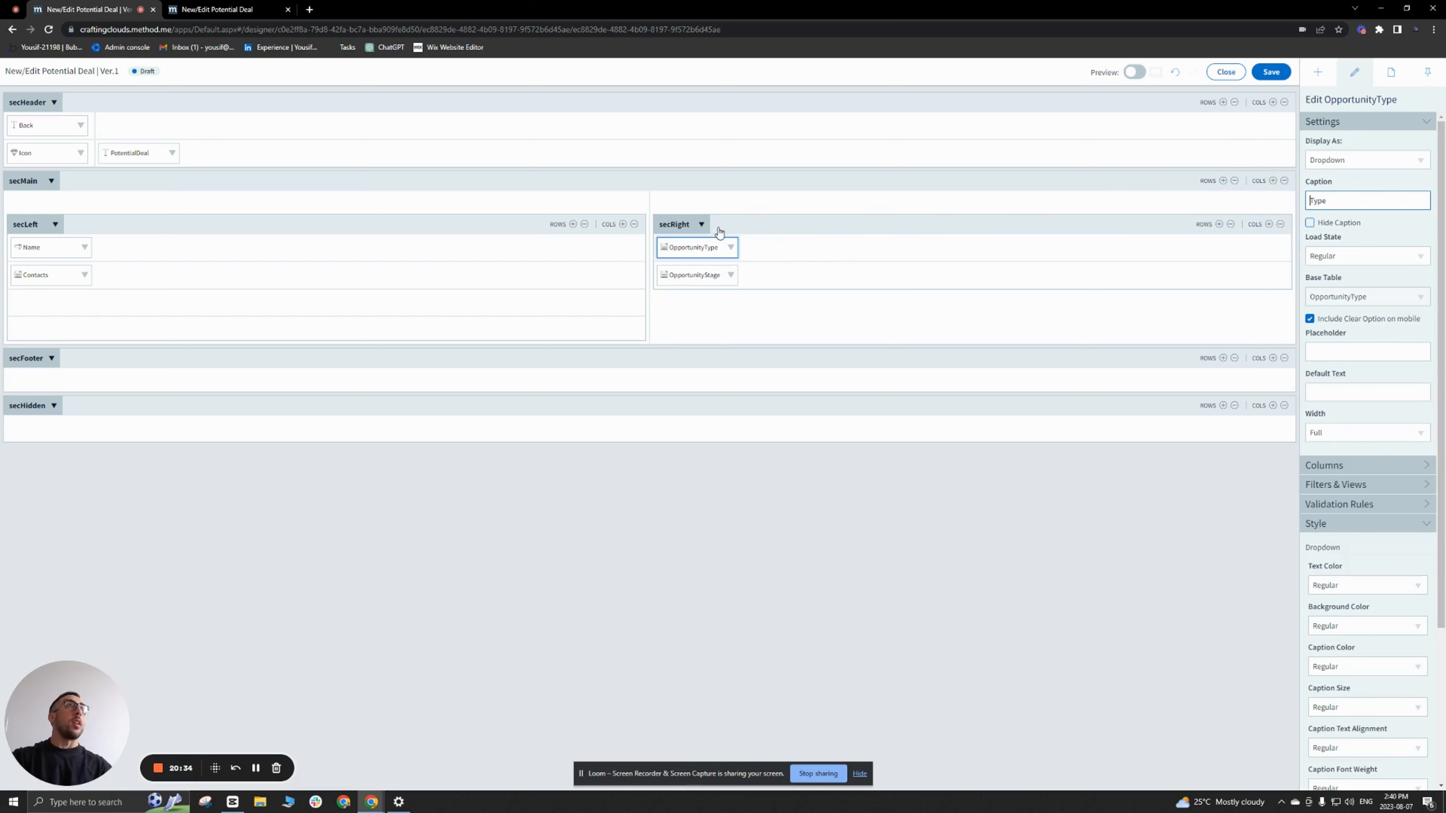
click(706, 275)
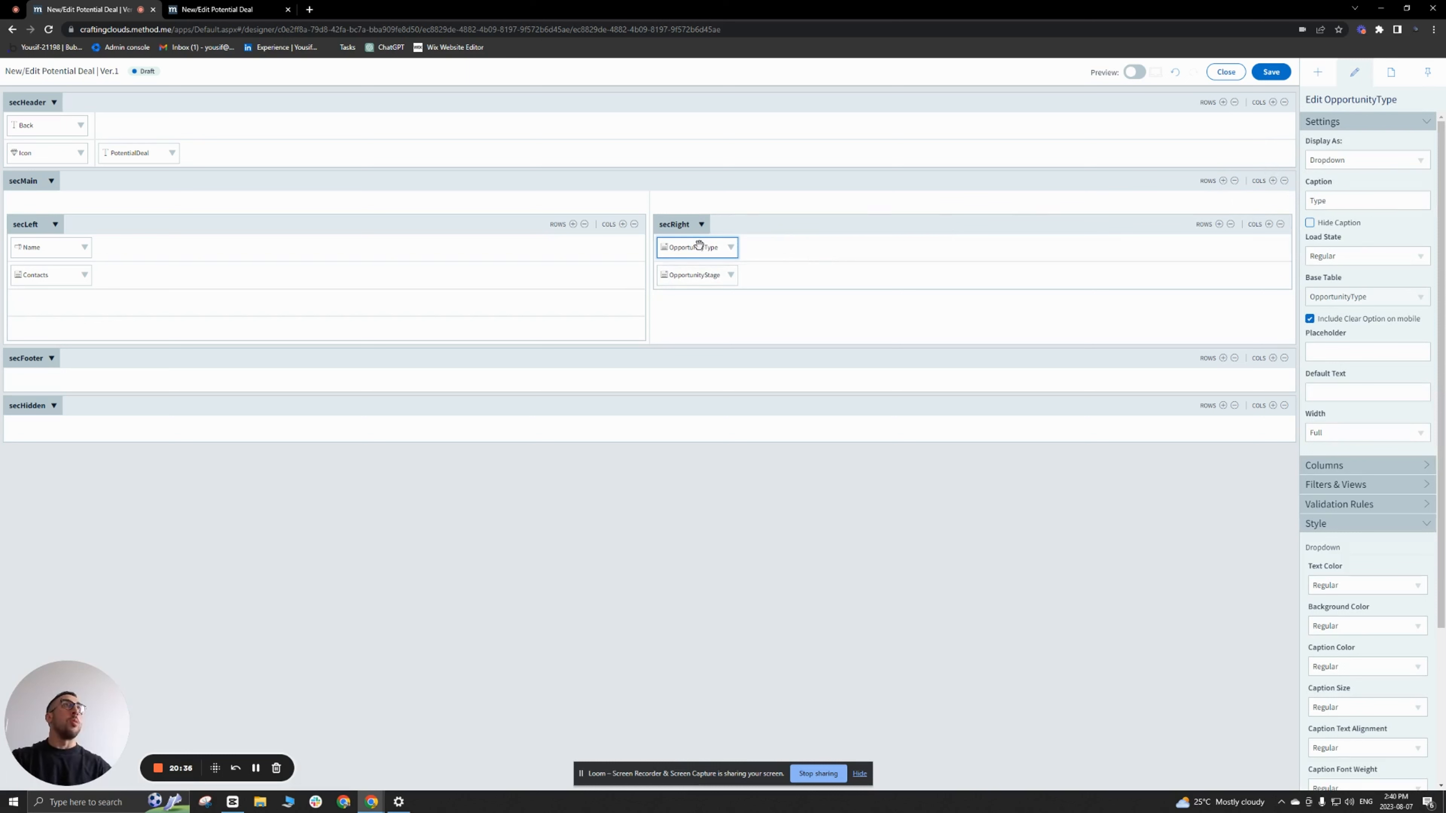
click(710, 252)
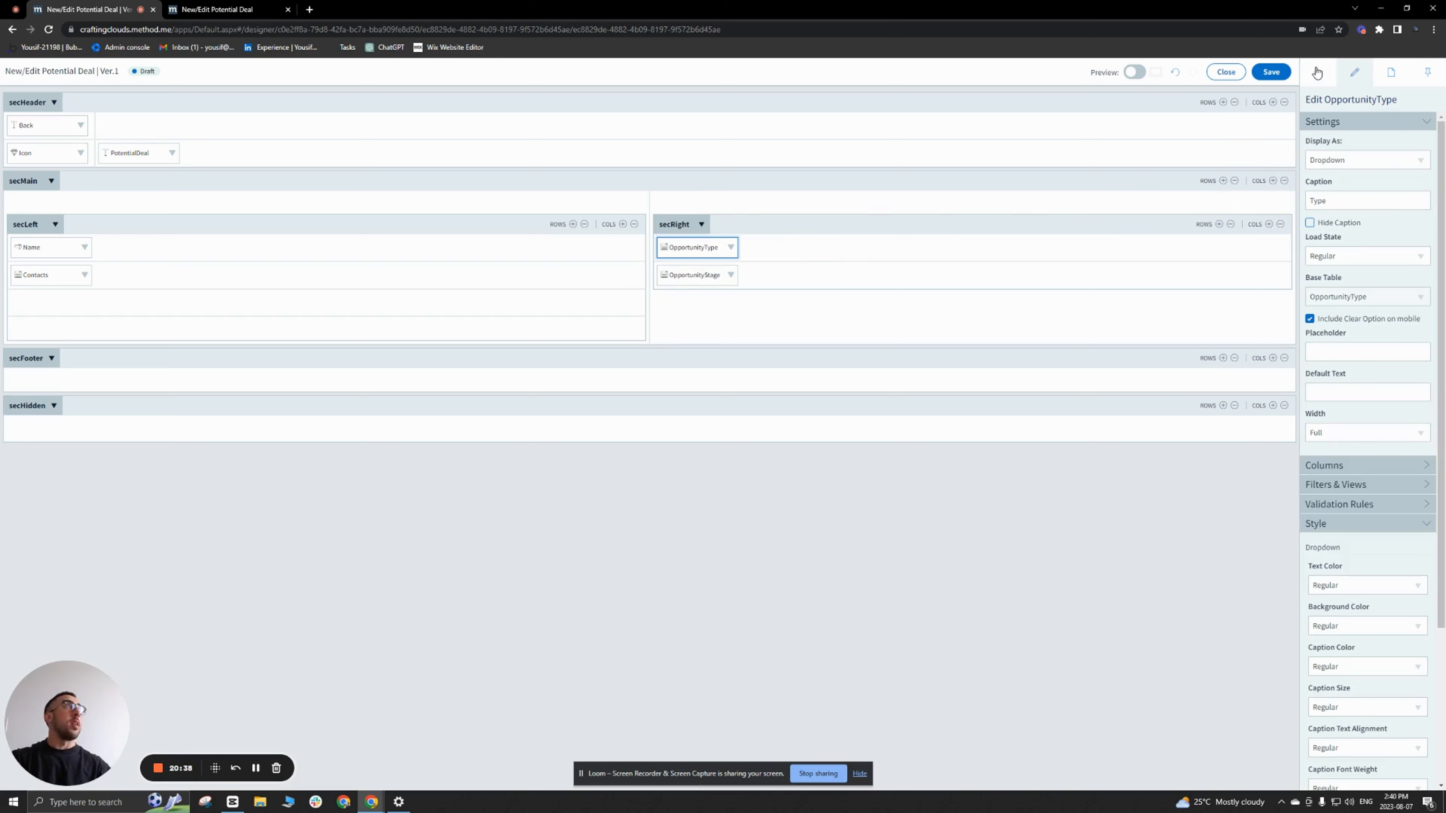
Step: Add a third row to secRight and insert the Amount field in it
click(1219, 224)
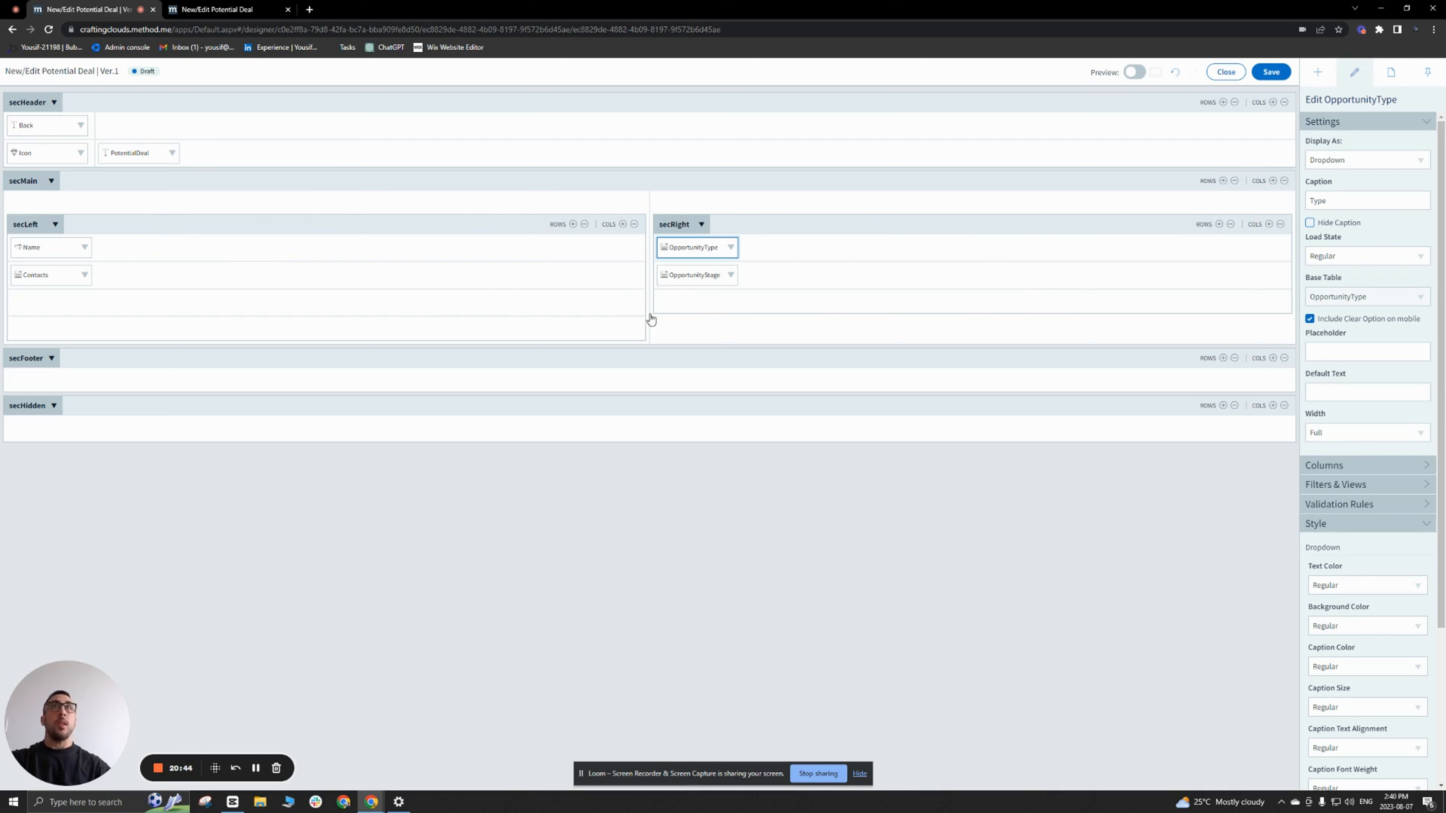
click(1317, 73)
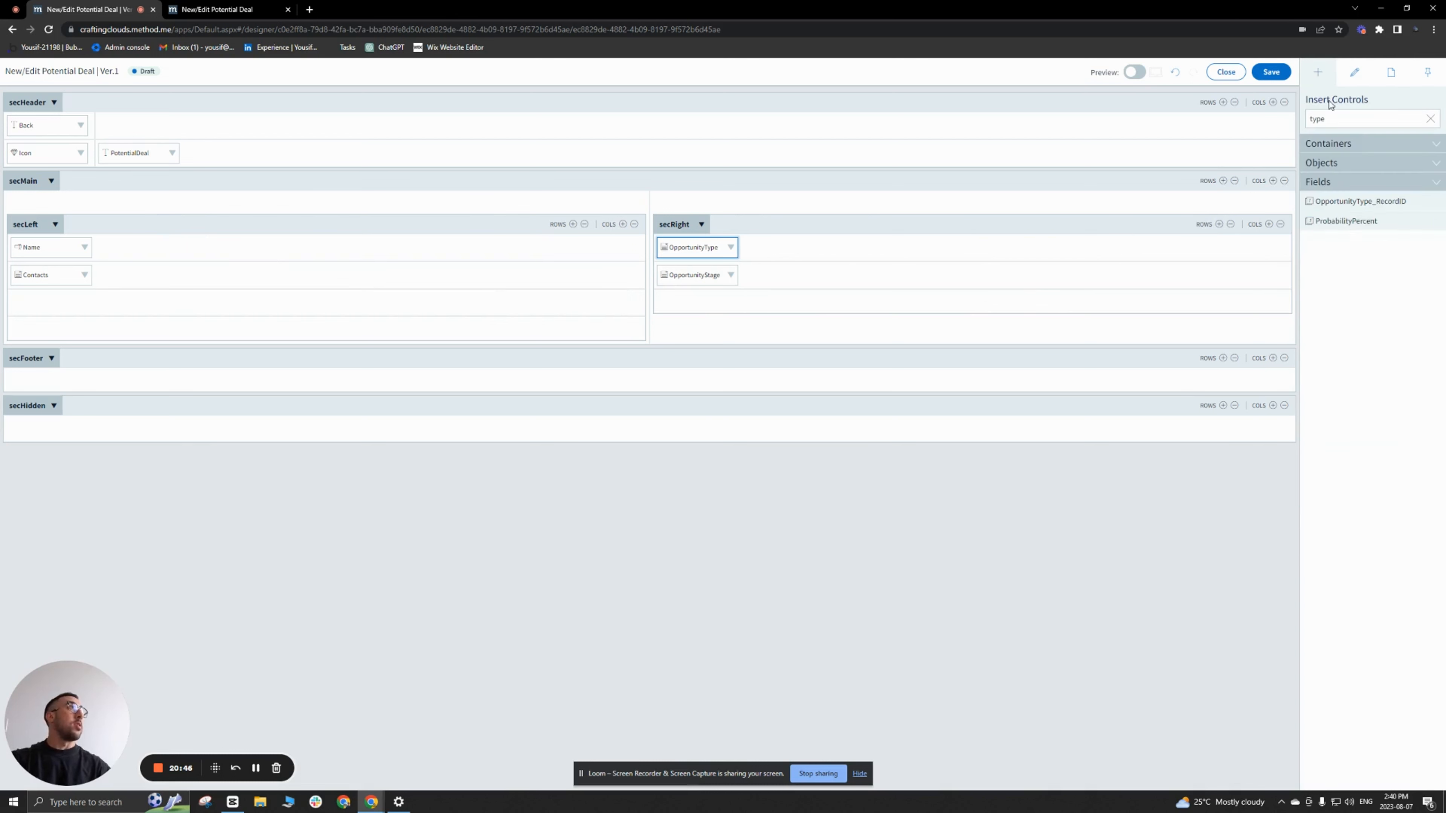
click(1323, 188)
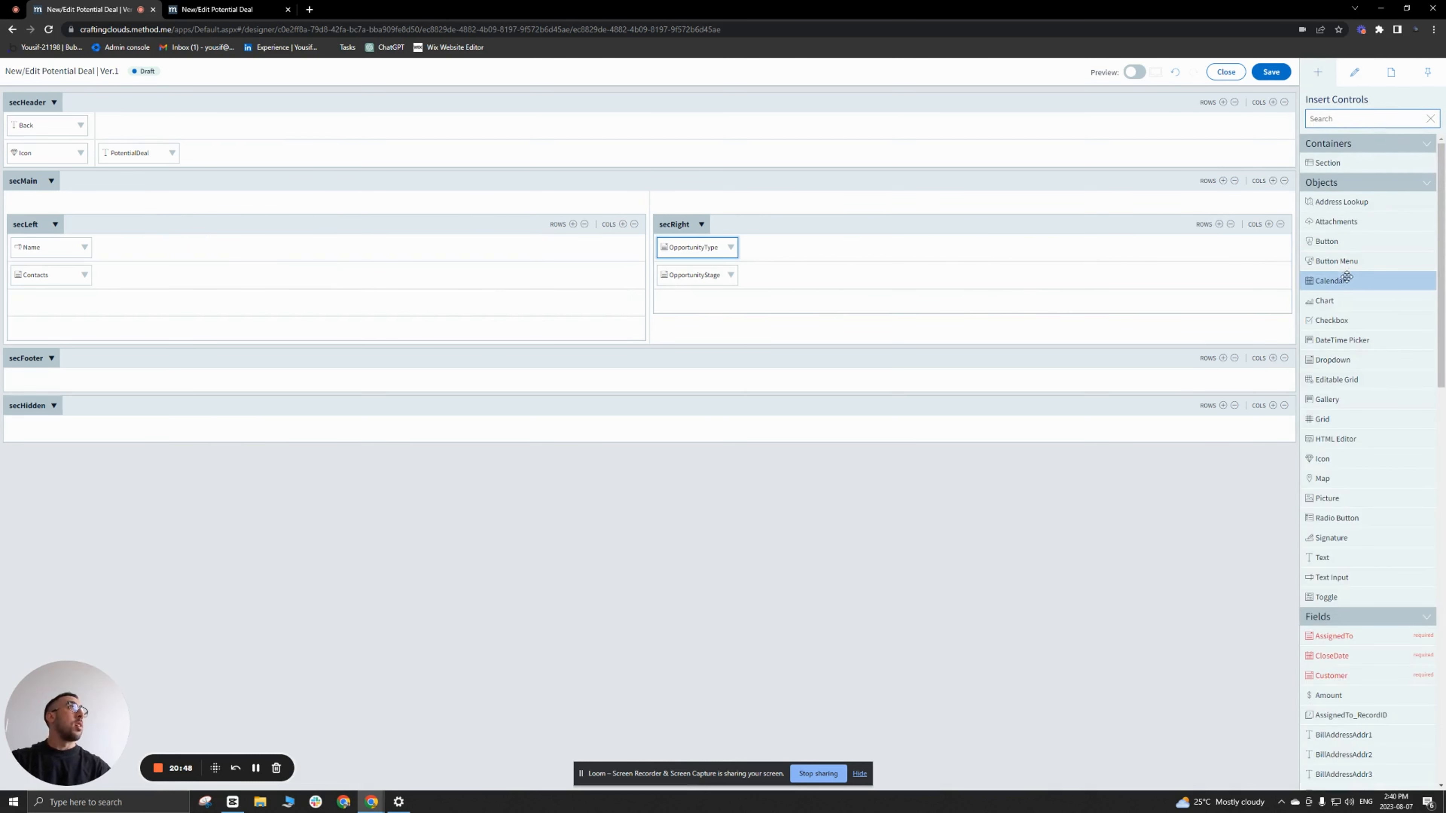
scroll(1363, 305, down, 10)
scroll(1363, 305, down, 5)
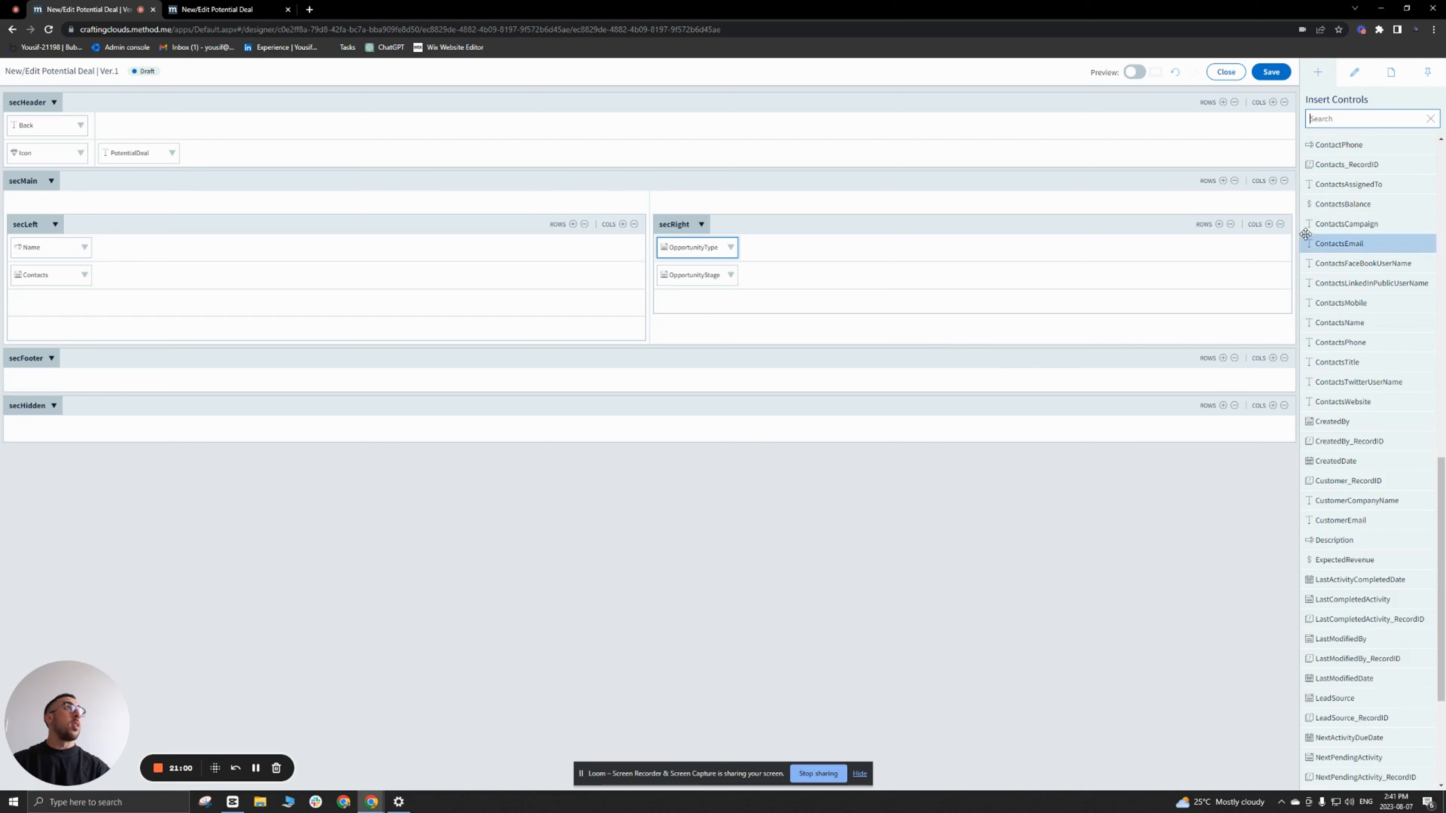
scroll(1344, 481, down, 4)
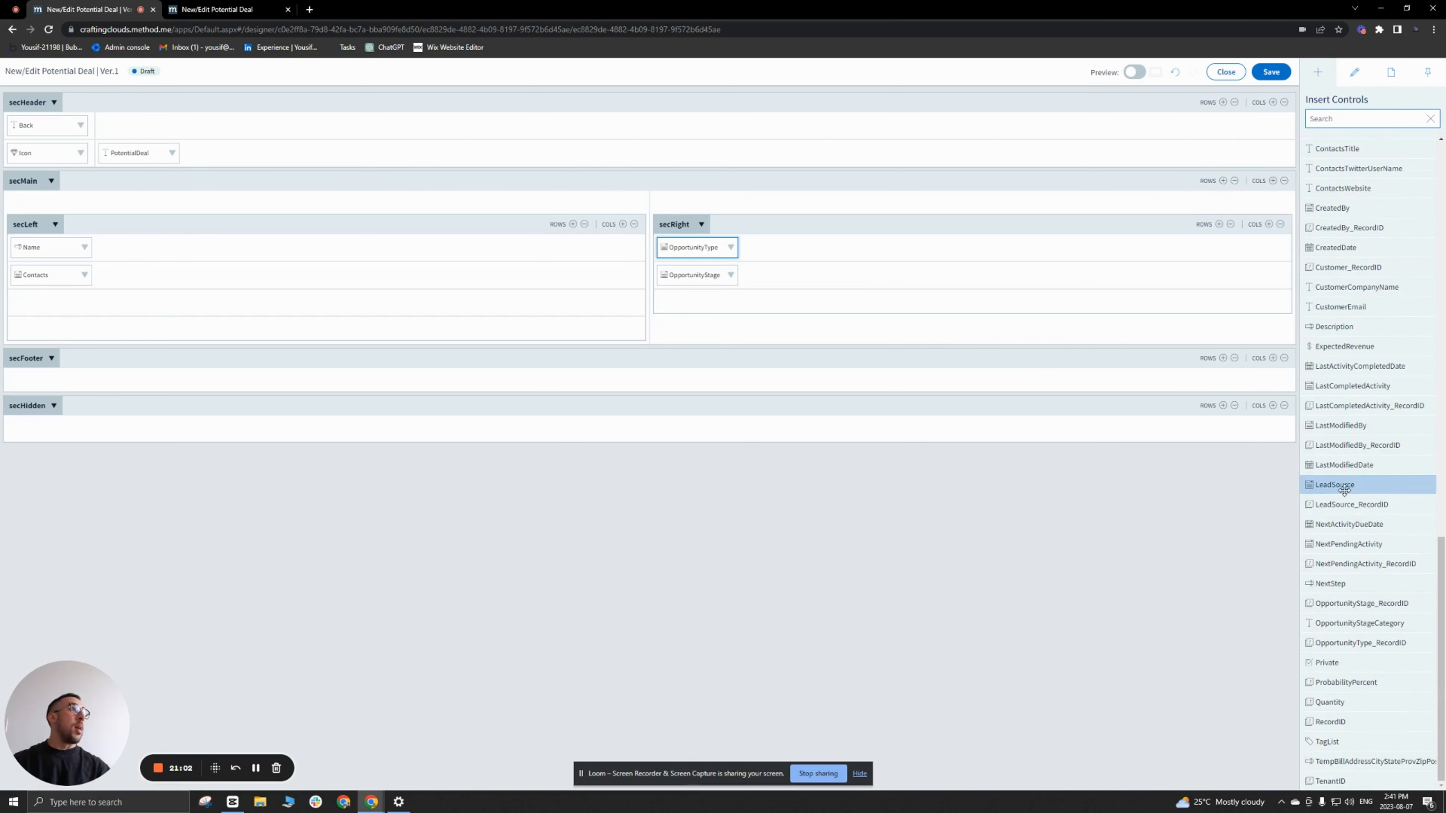
scroll(1344, 493, up, 3)
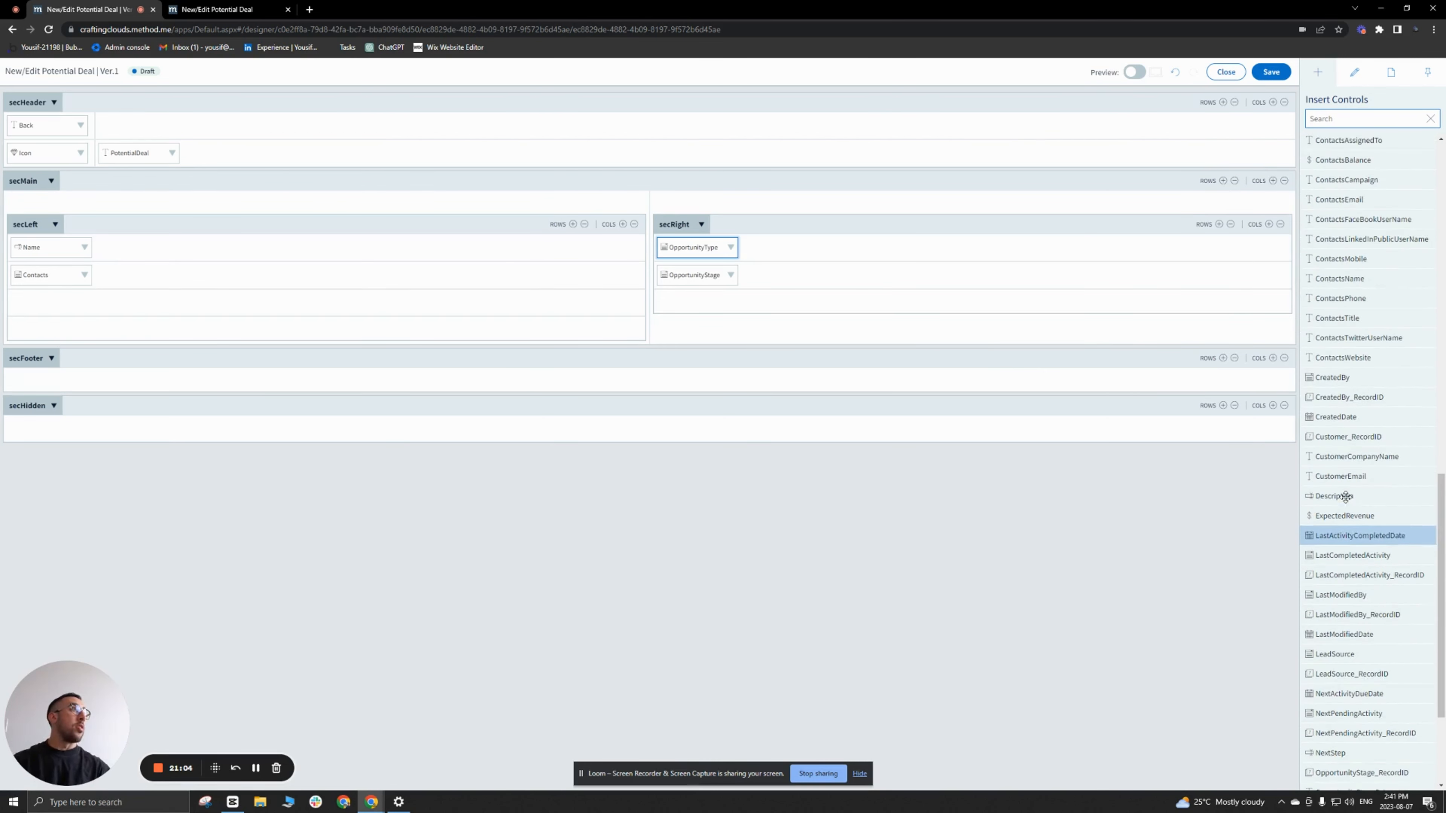
scroll(1345, 496, up, 7)
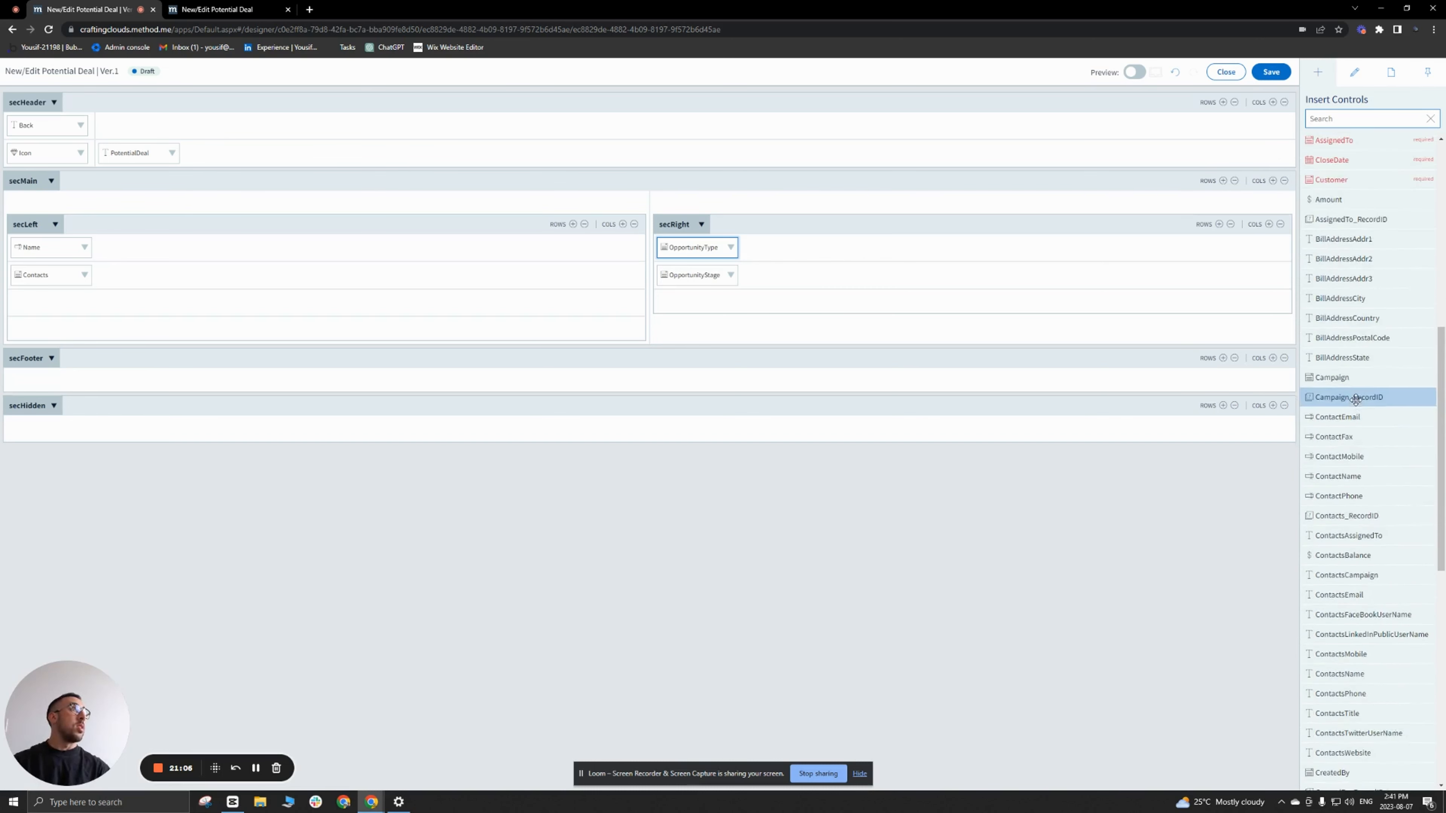
scroll(1356, 400, up, 2)
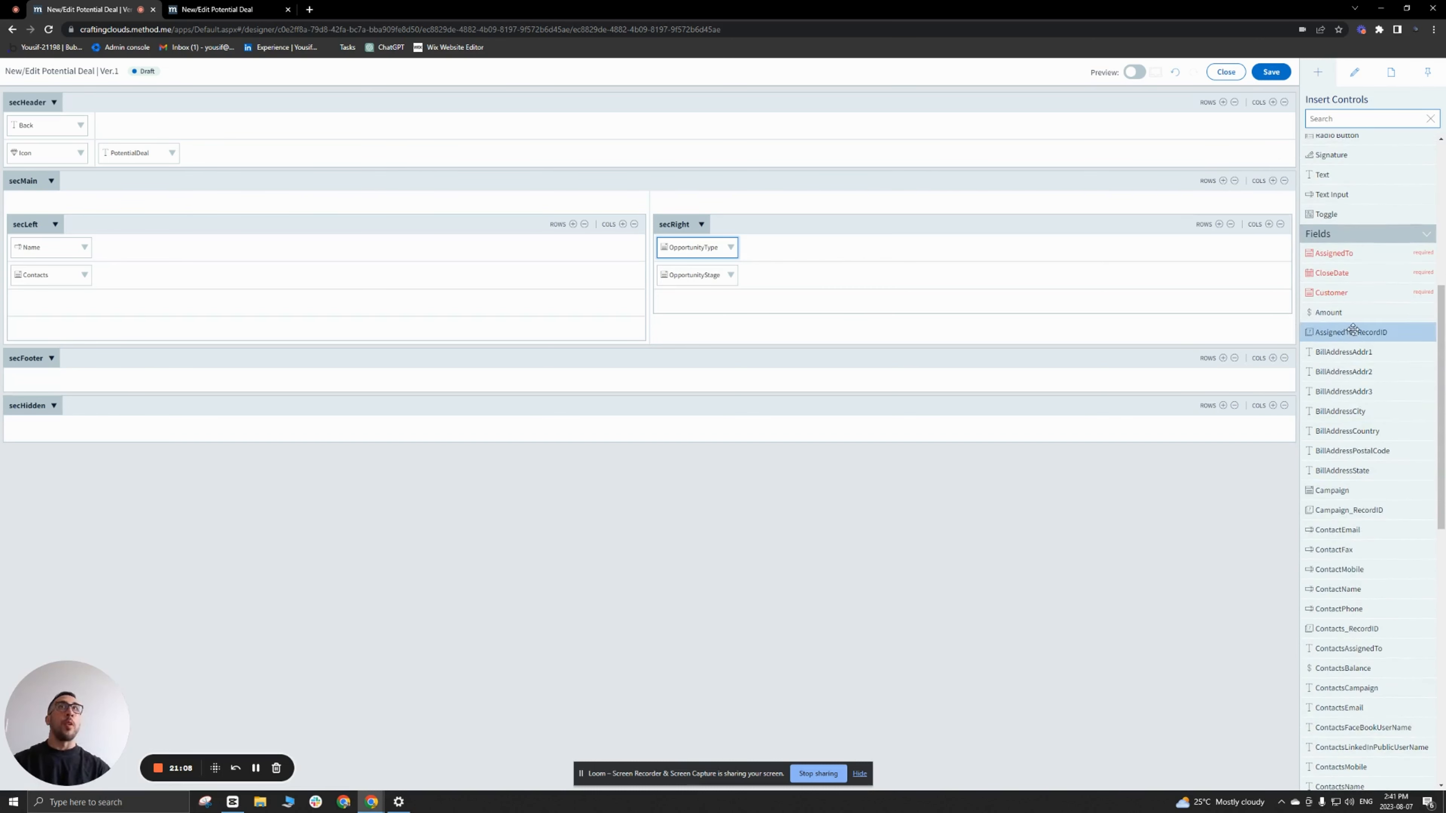
drag(1349, 312, 722, 293)
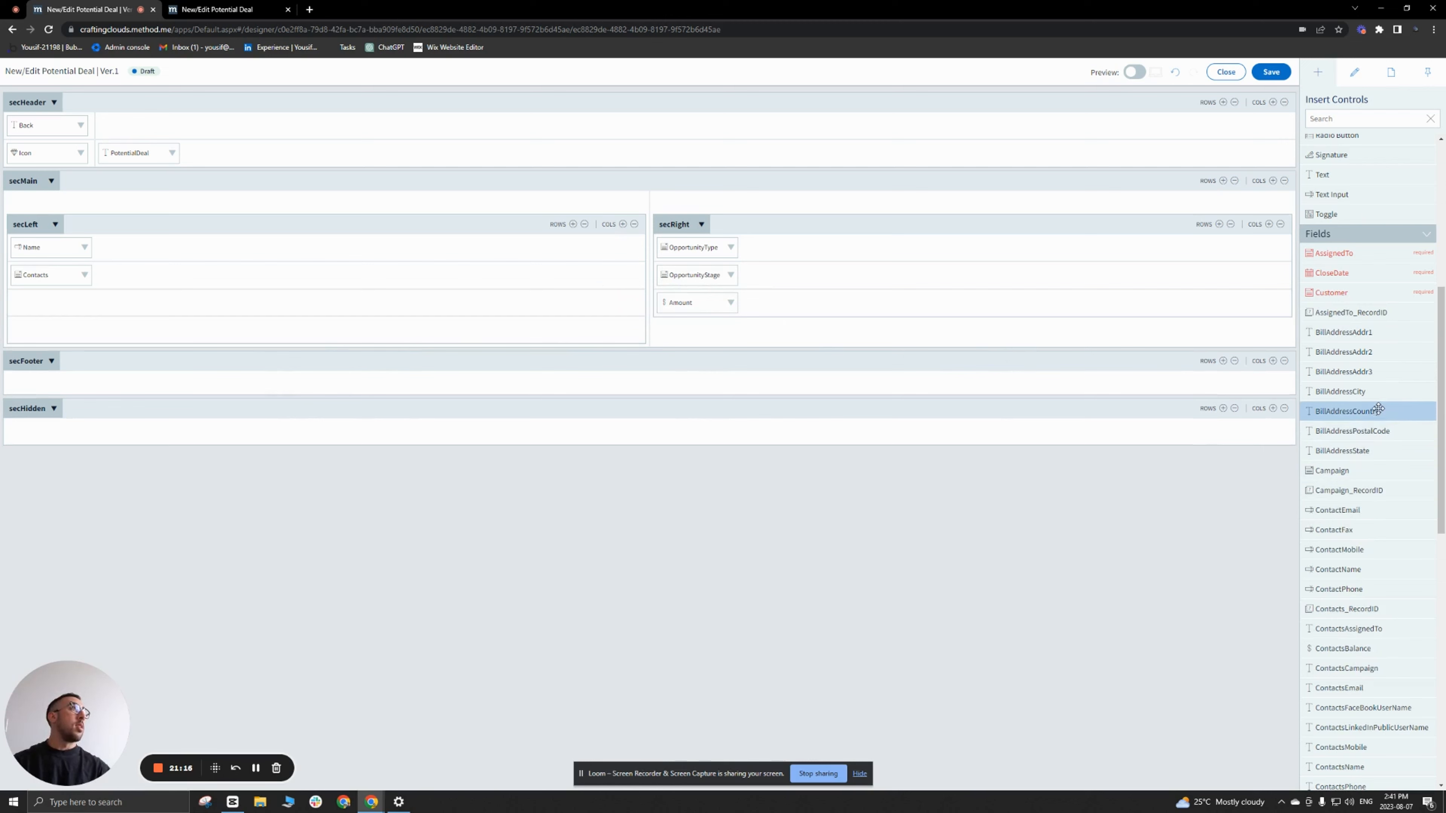
Step: Insert the LeadSource field in the third row of secLeft and set its caption to Source
scroll(1380, 407, down, 3)
scroll(1380, 407, down, 5)
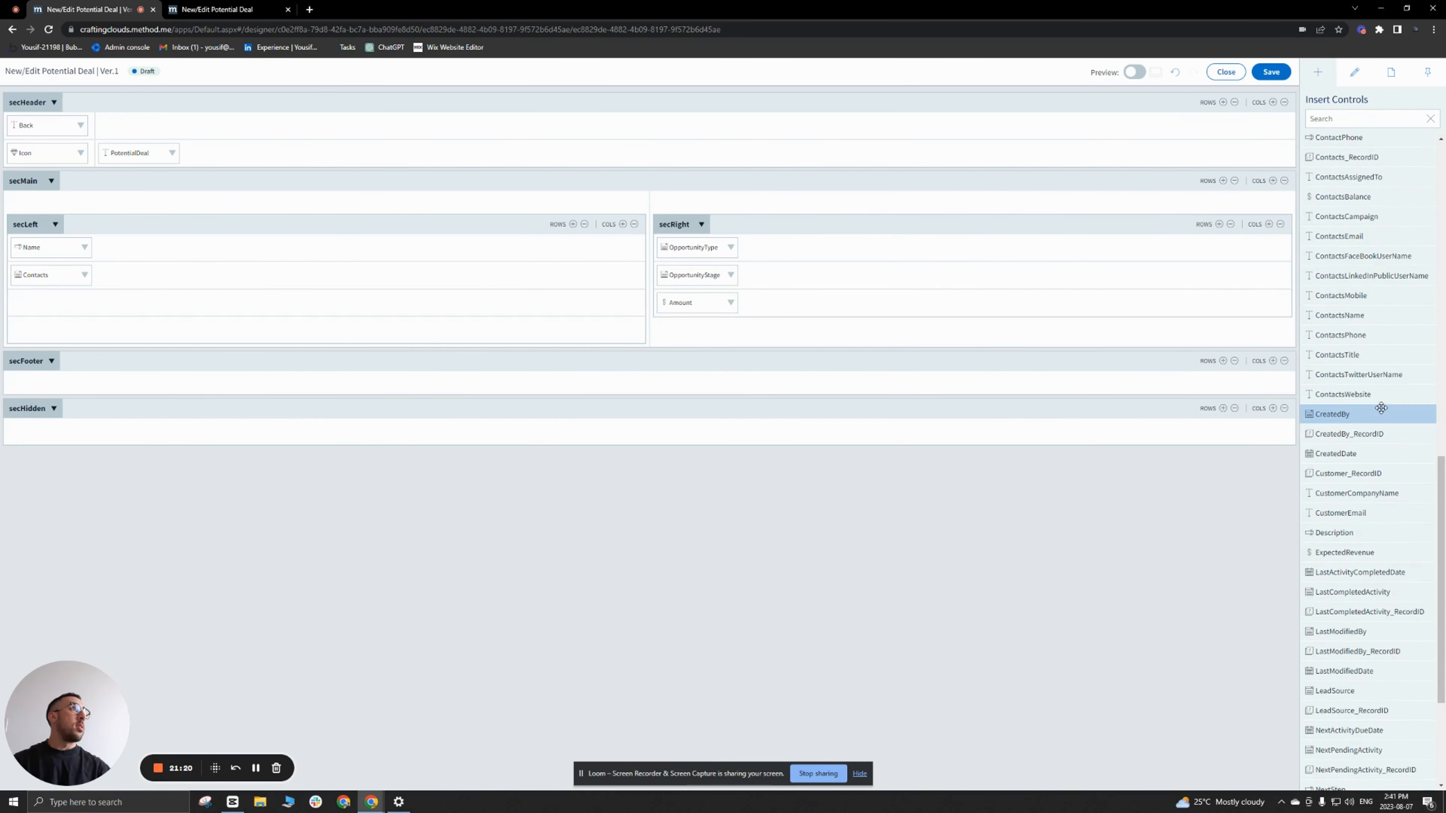
scroll(1380, 407, down, 2)
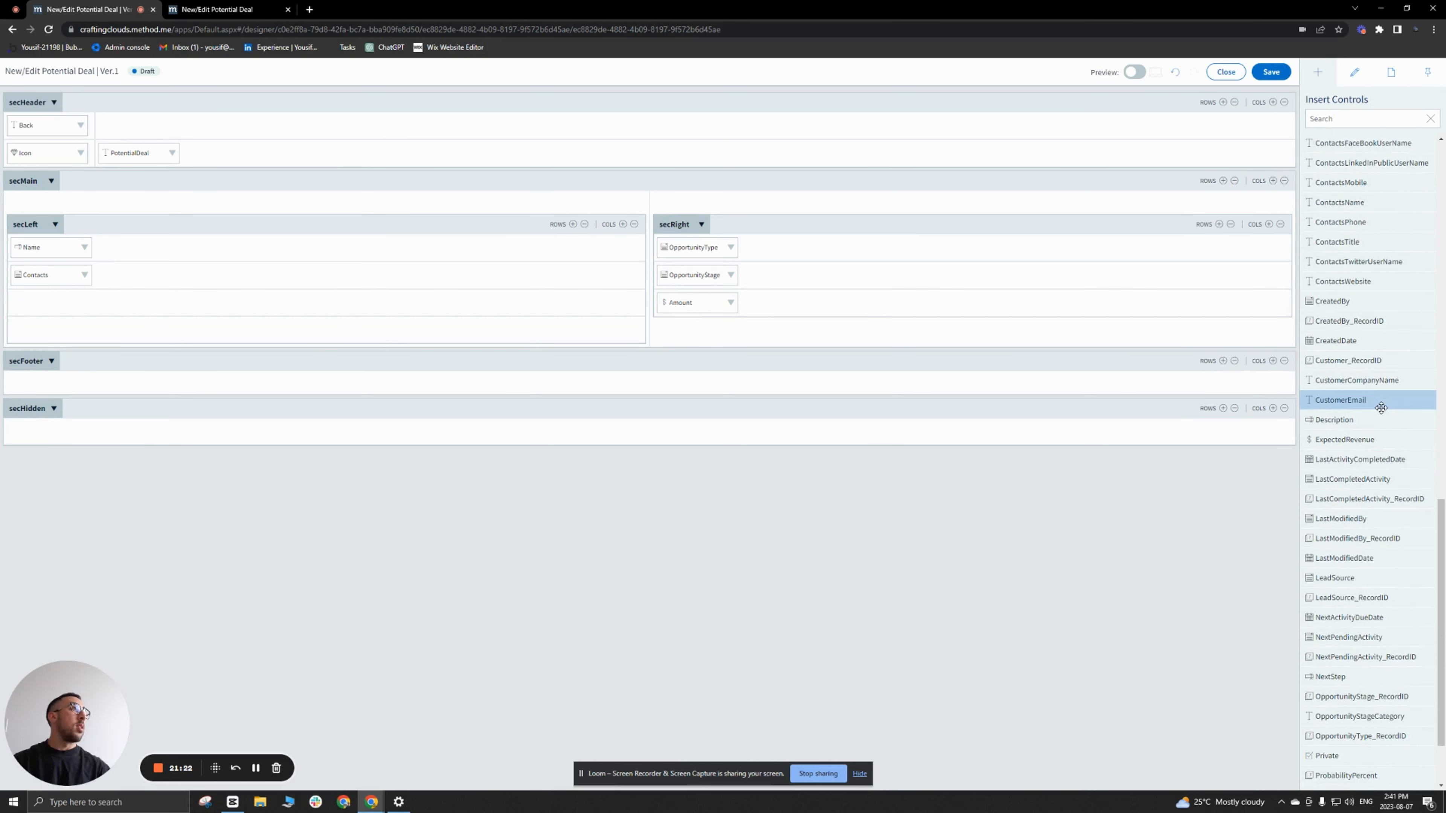
scroll(1382, 407, down, 2)
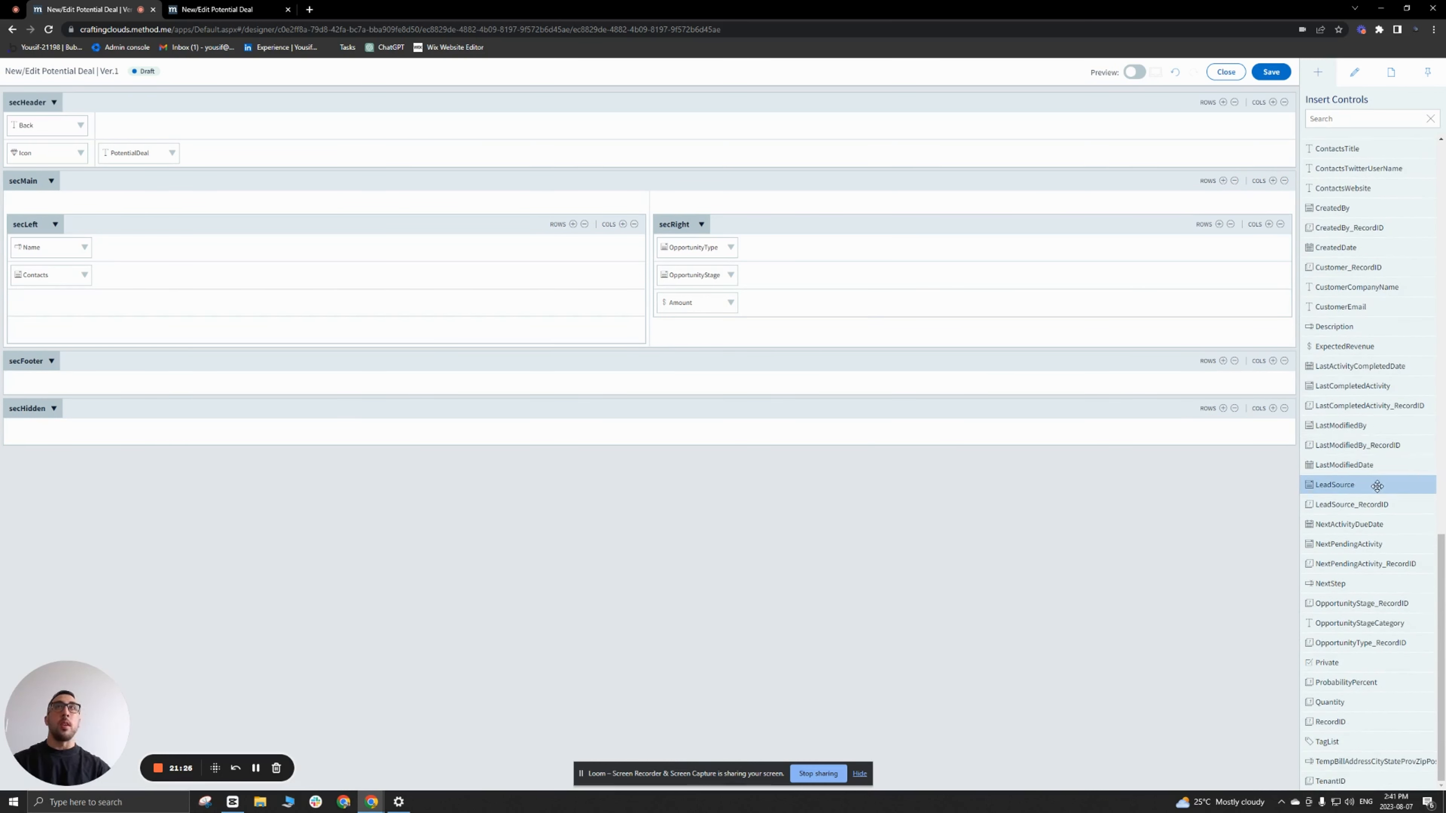
drag(1376, 486, 359, 307)
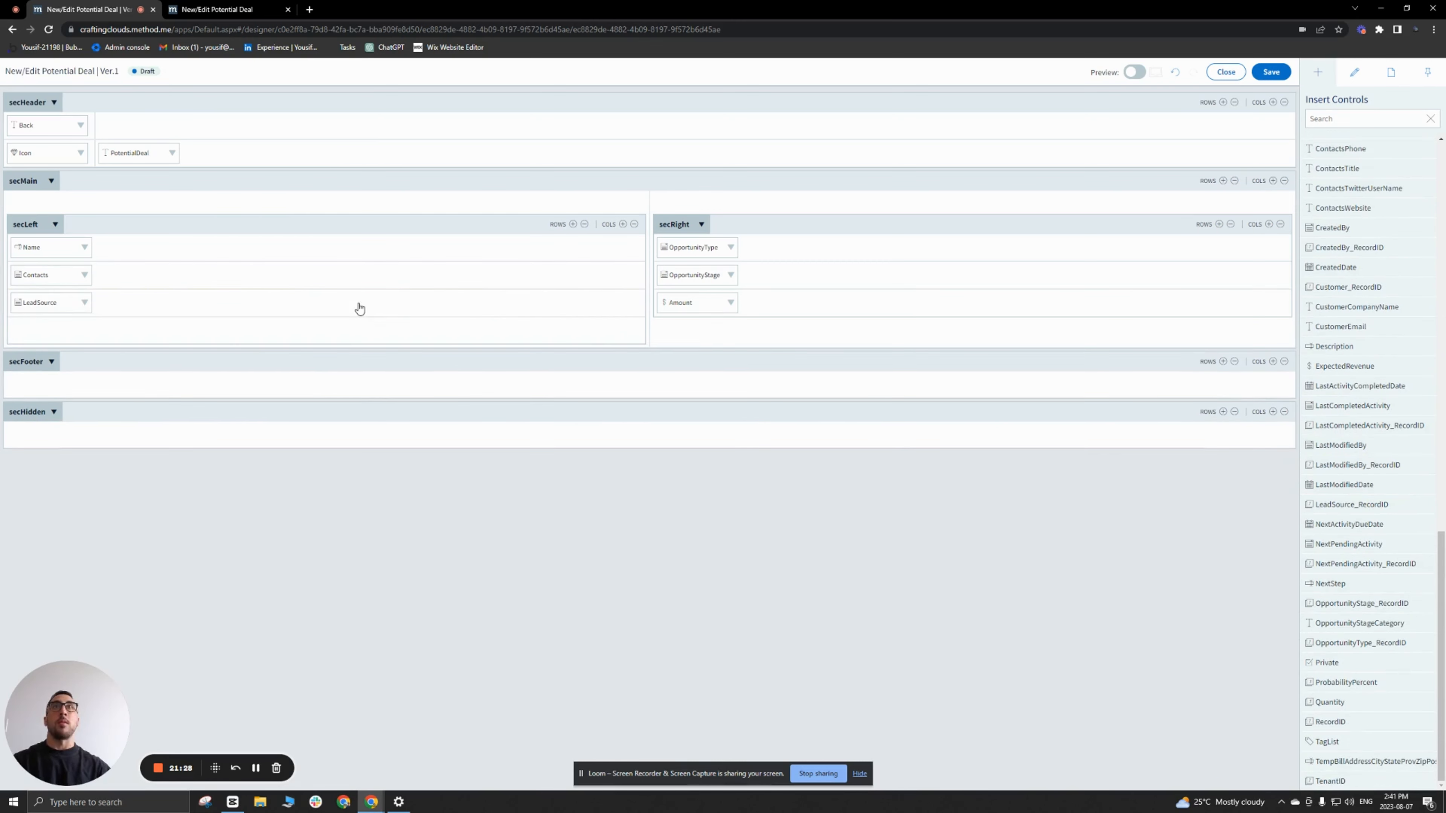
click(55, 304)
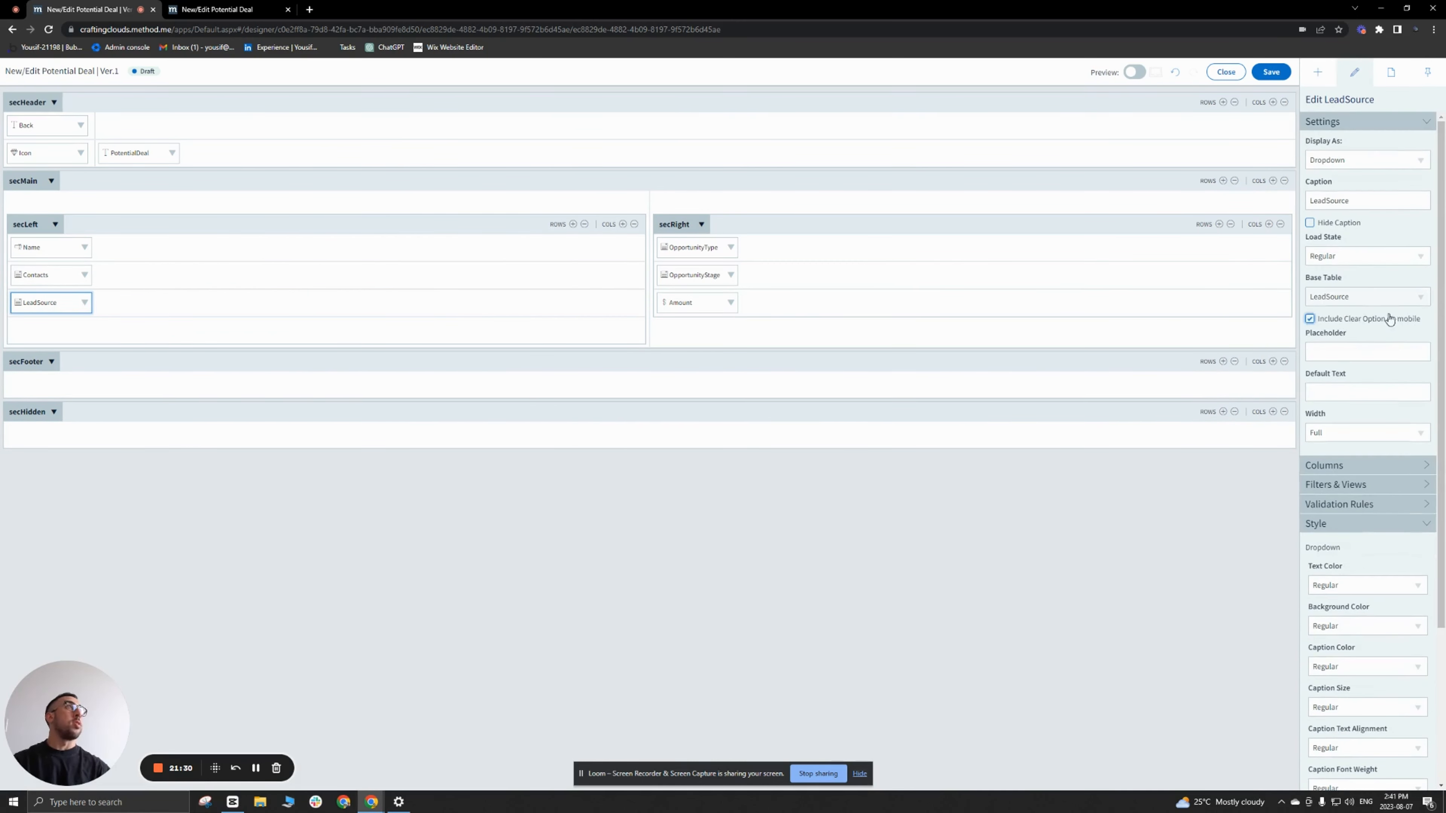
drag(1327, 199, 1248, 205)
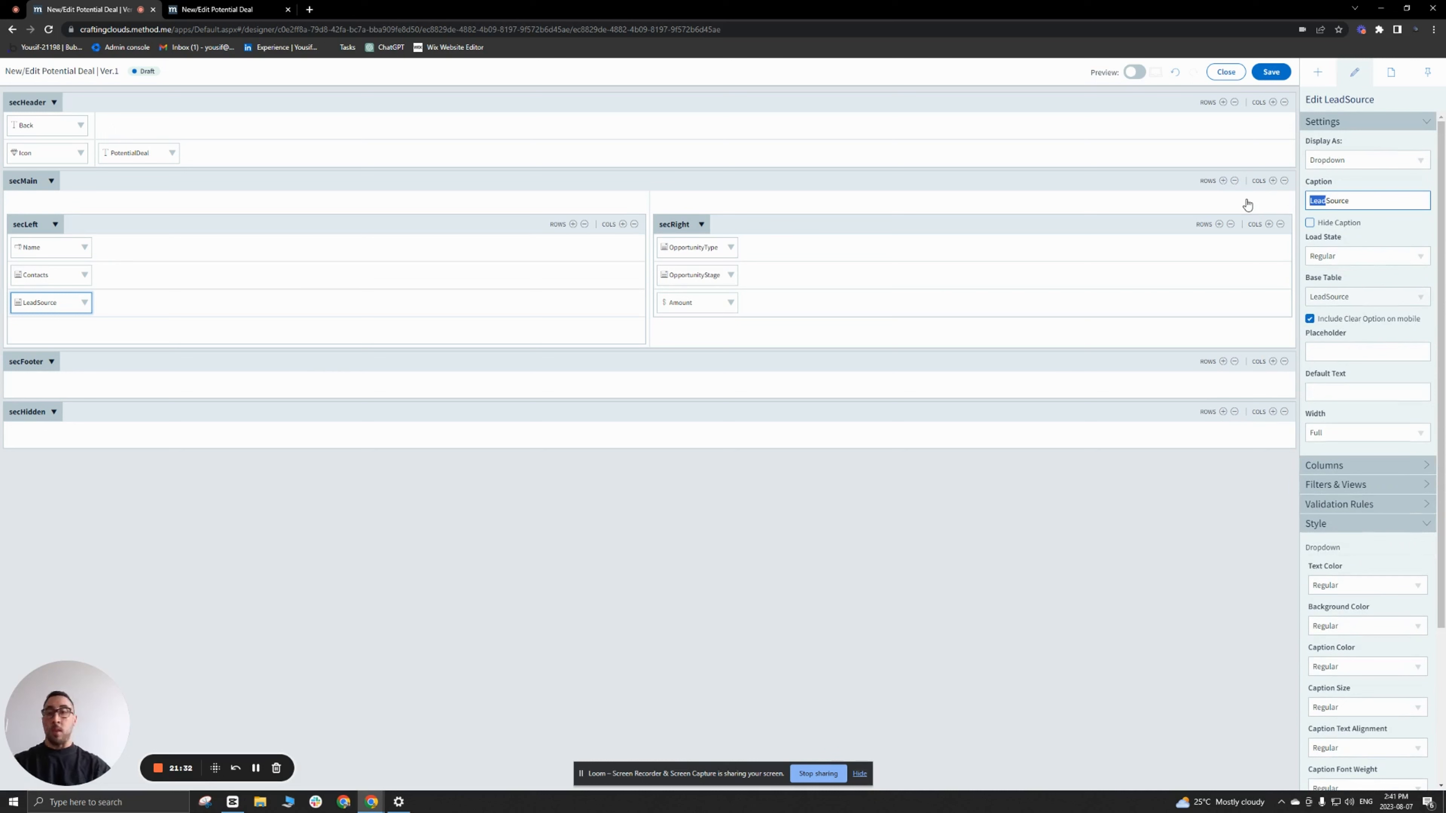
key(BackSpace)
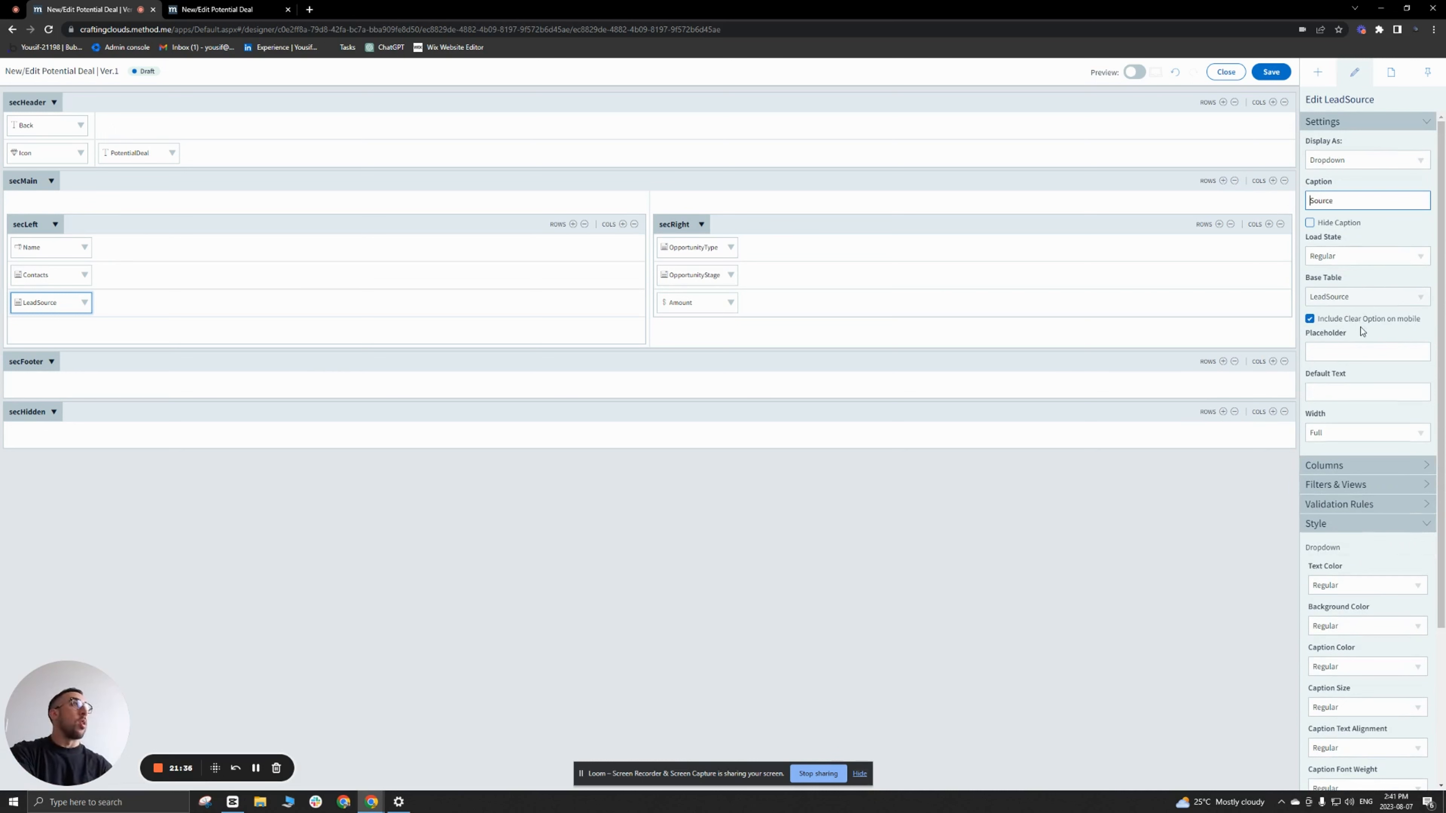
Step: Insert the Description field in the fourth row of secLeft
click(1318, 73)
scroll(1357, 375, down, 10)
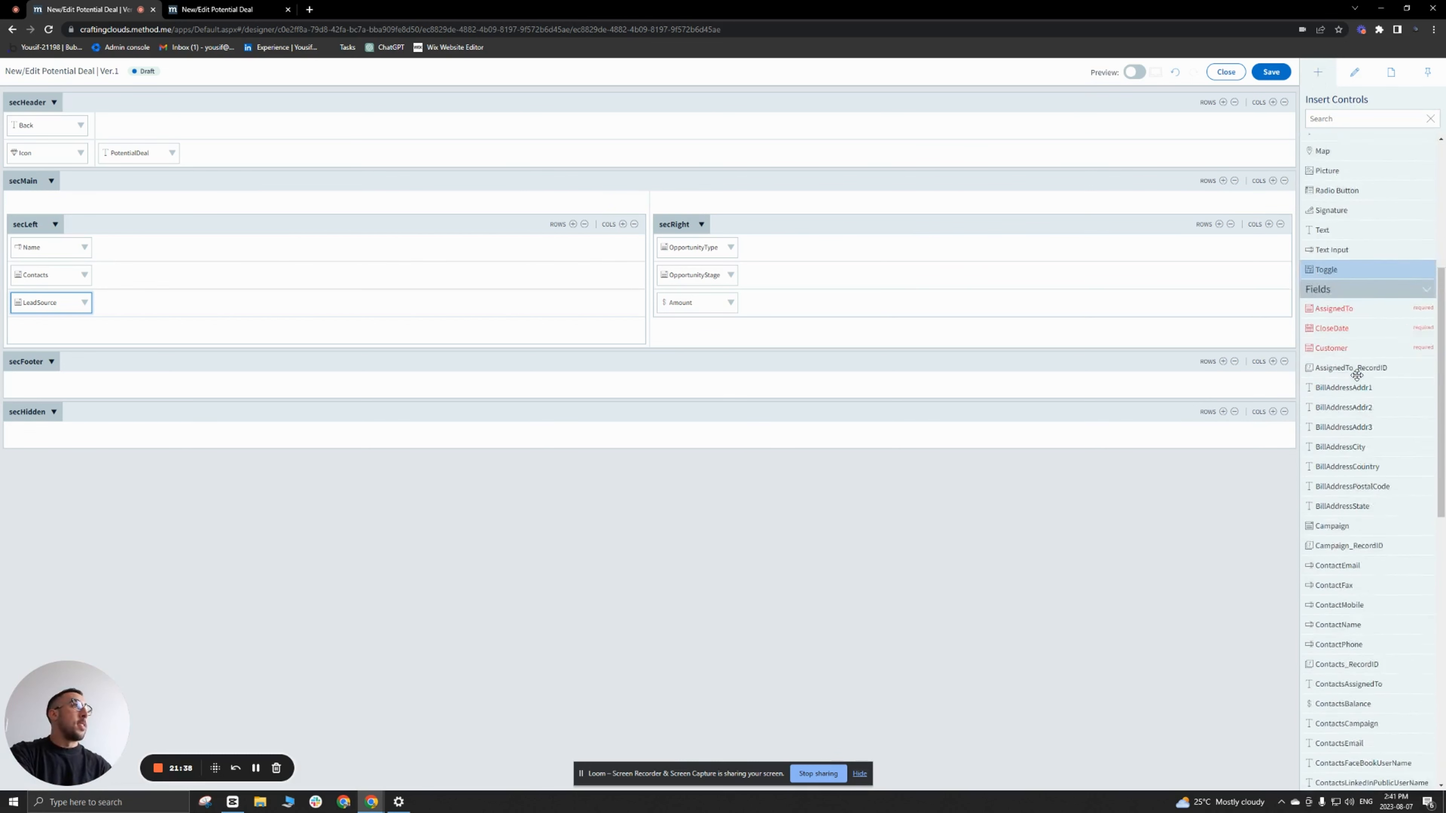
scroll(1356, 375, down, 6)
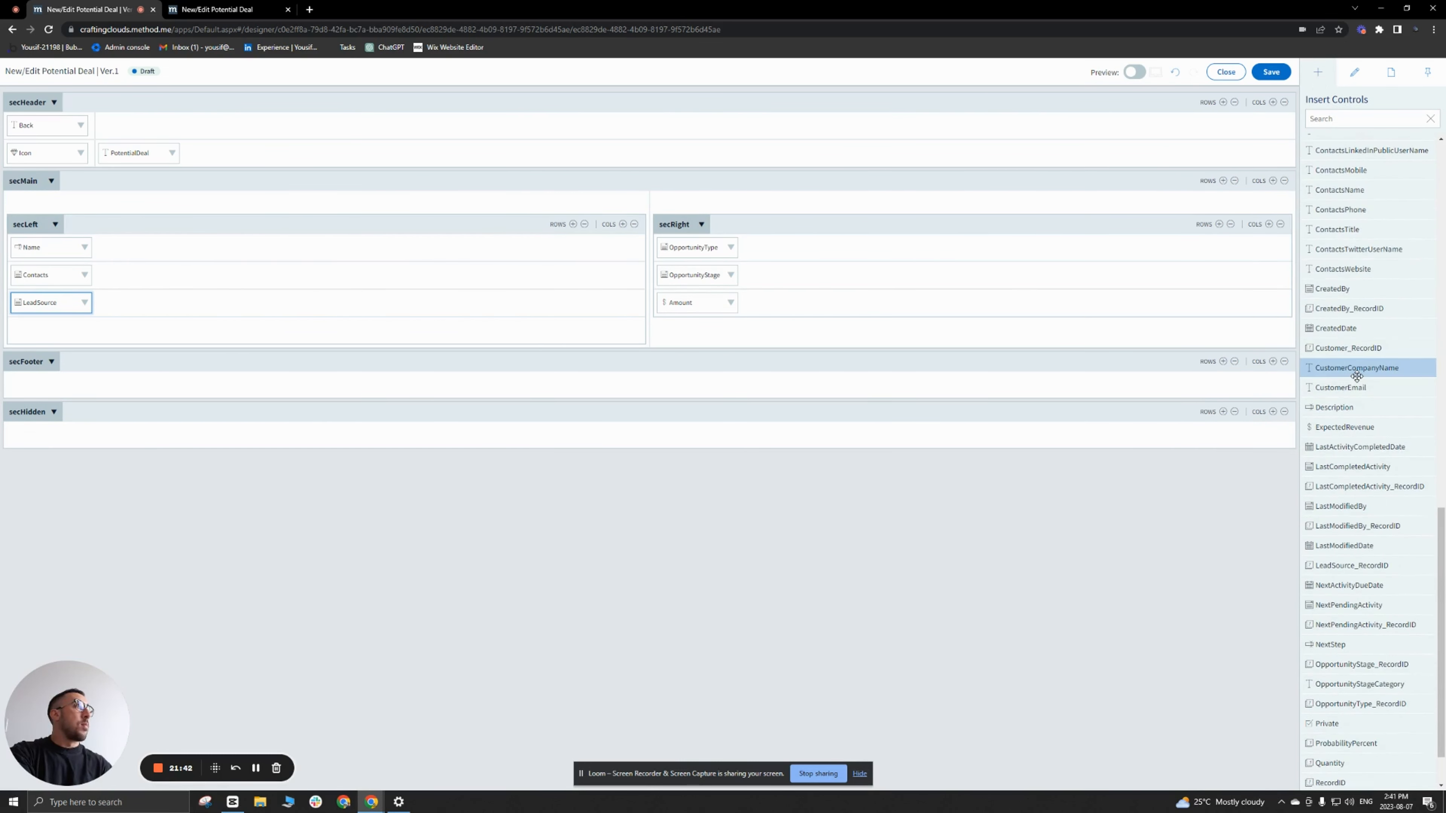
scroll(1357, 376, down, 2)
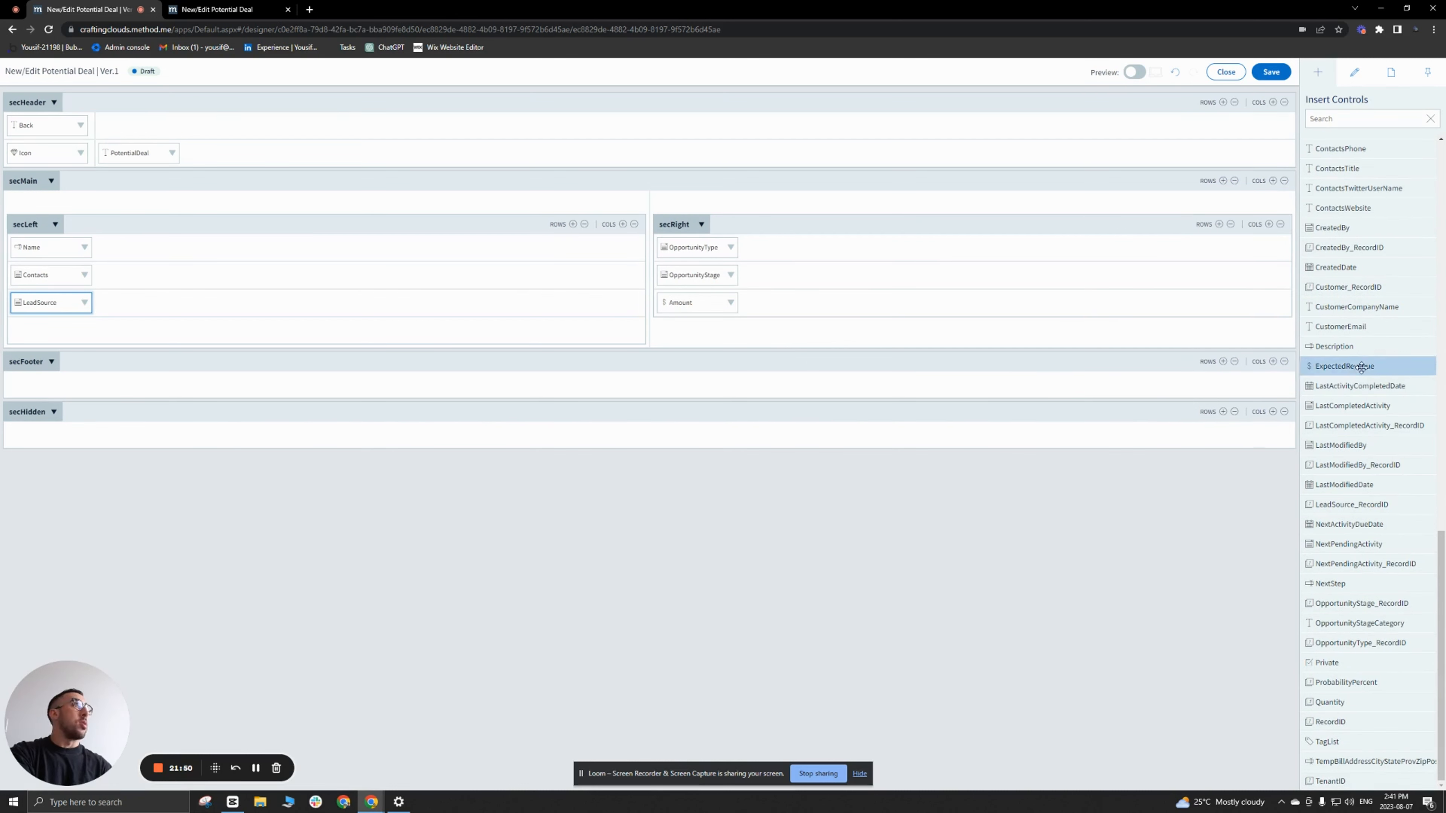
drag(1333, 347, 440, 347)
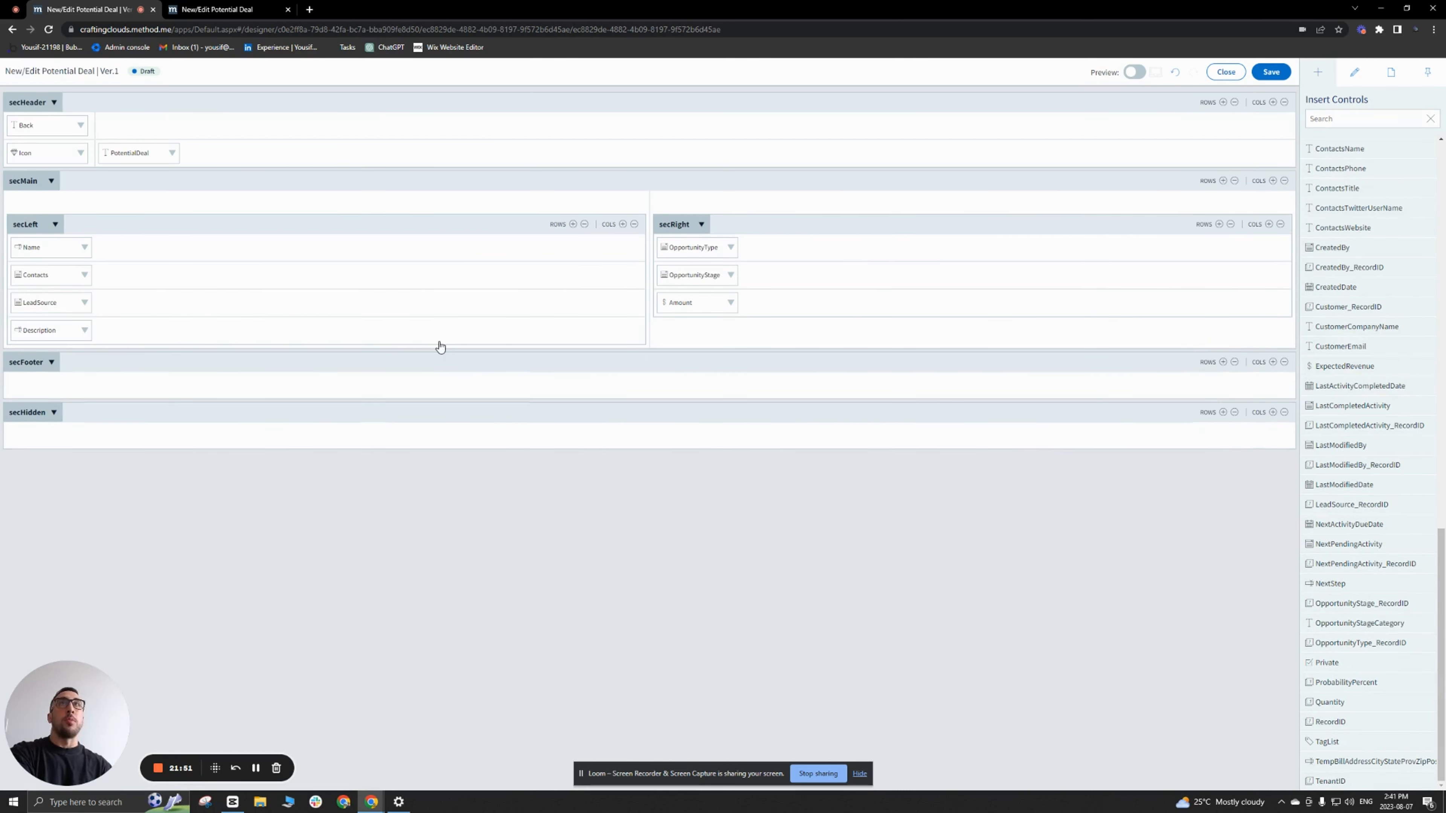
Step: Set the Description text input in secLeft to 5 input lines
click(34, 337)
scroll(1395, 474, up, 5)
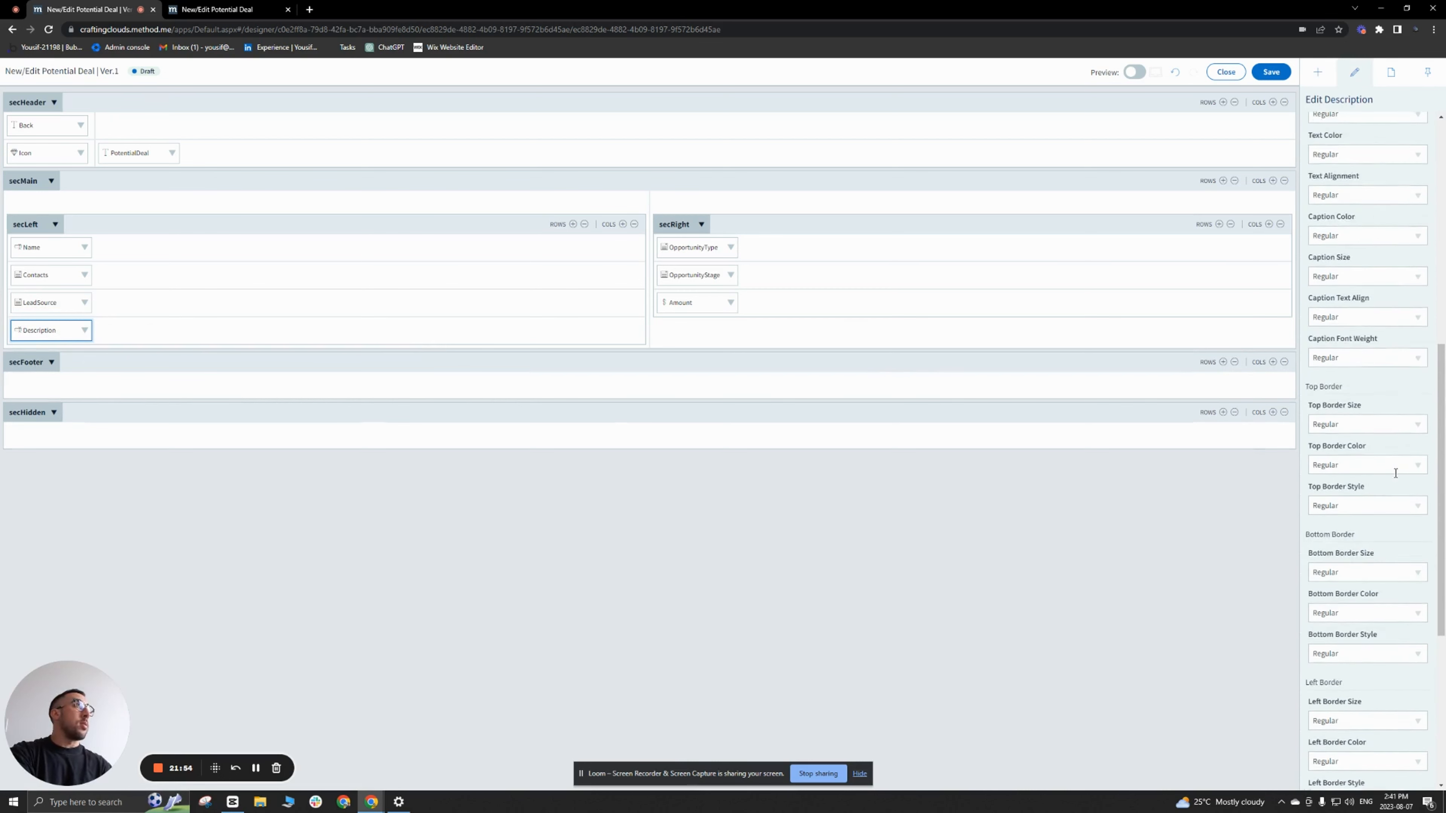
scroll(1395, 474, up, 8)
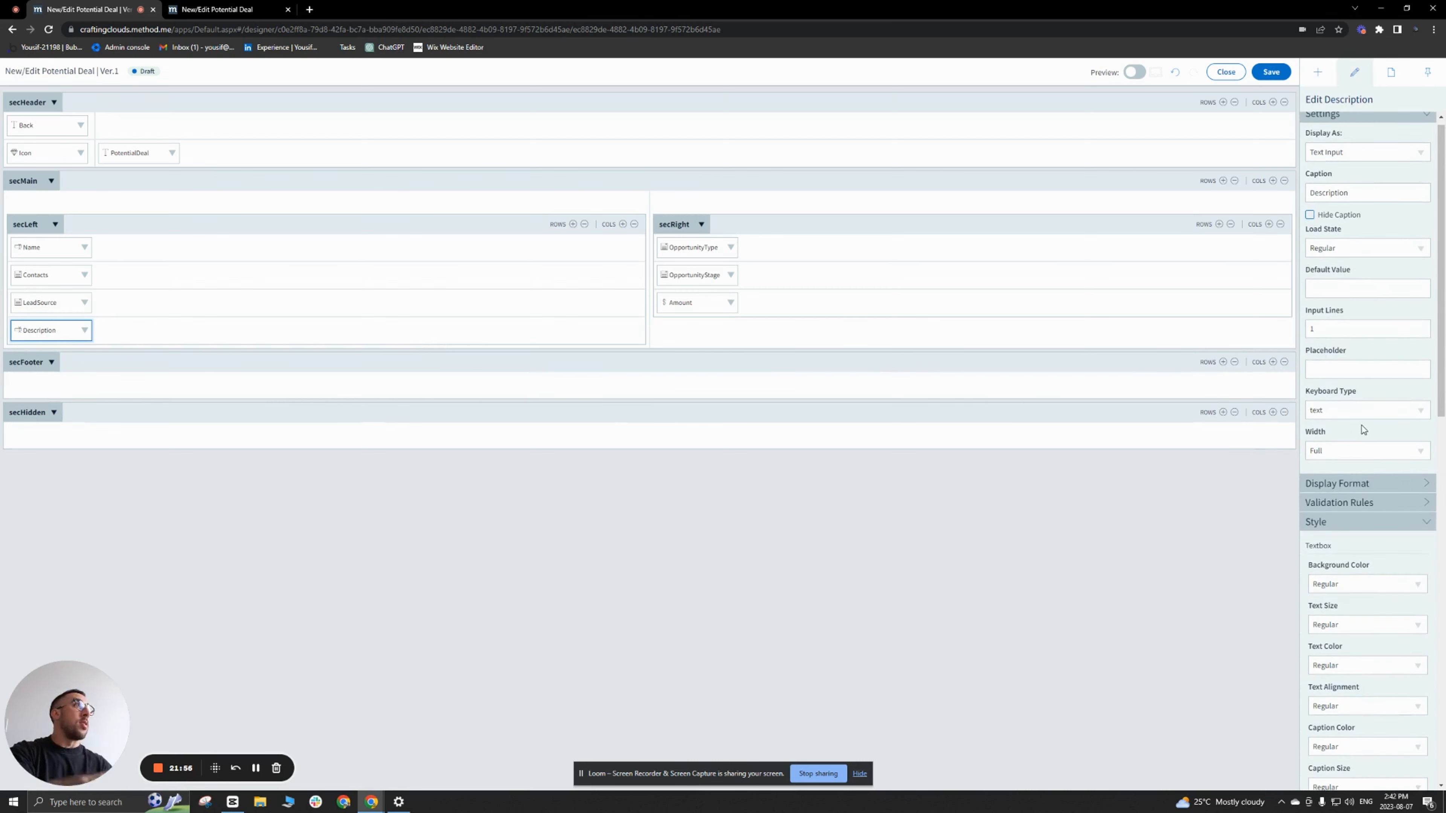
scroll(1348, 426, up, 1)
drag(1323, 334, 1300, 336)
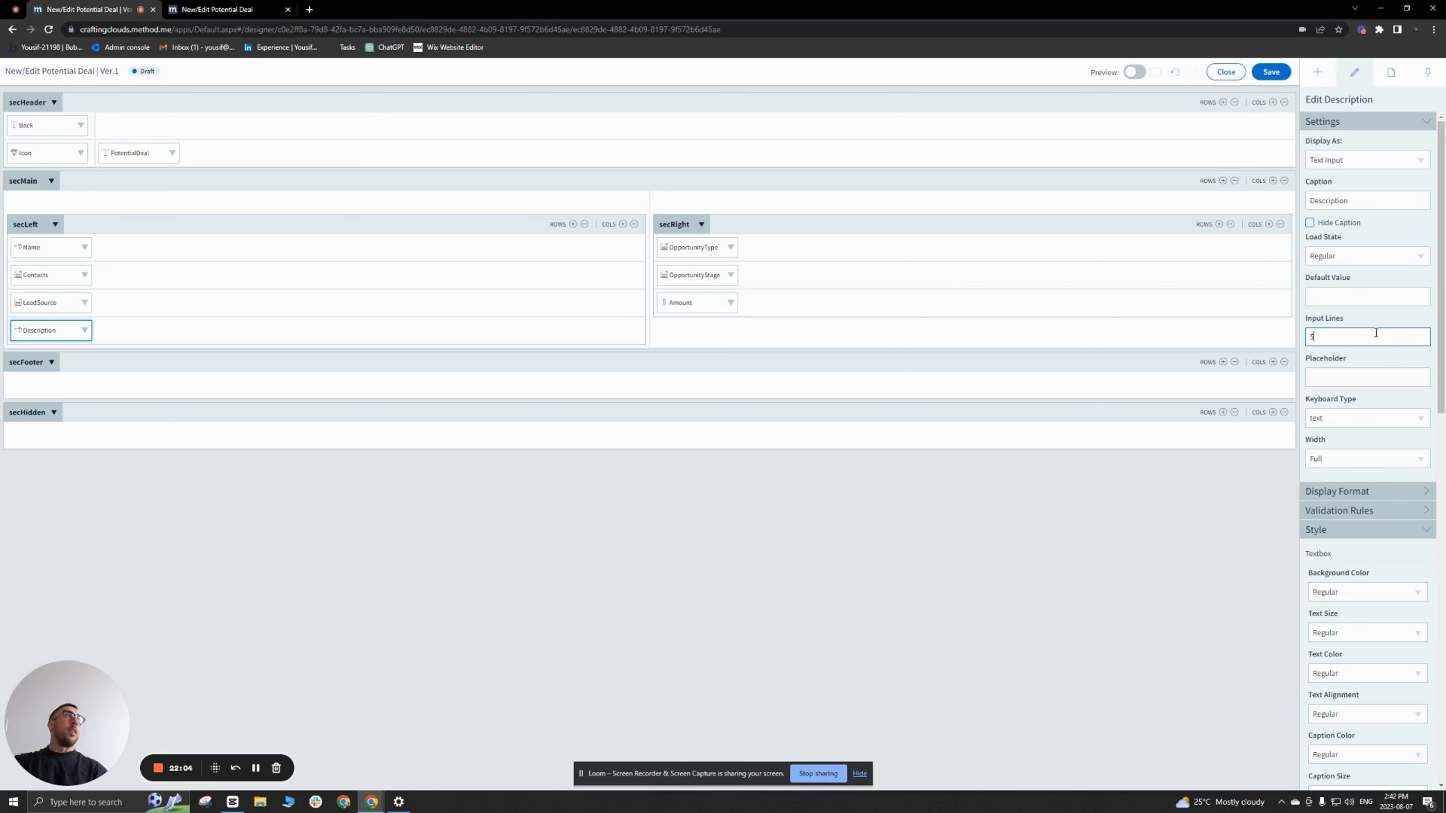
Step: Save the screen design and reload the live Potential Deal page to check the field layout
click(1270, 71)
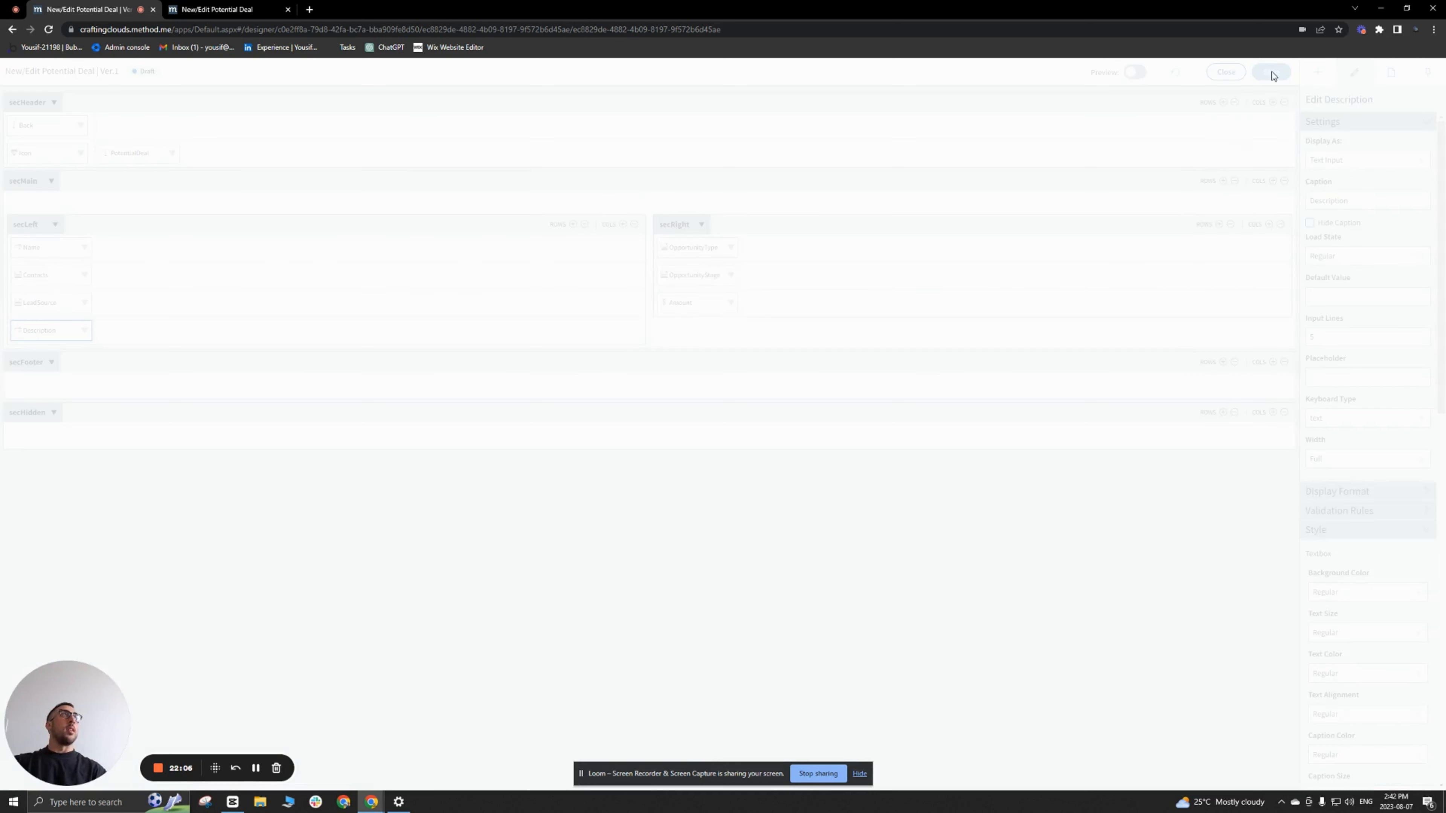
click(215, 11)
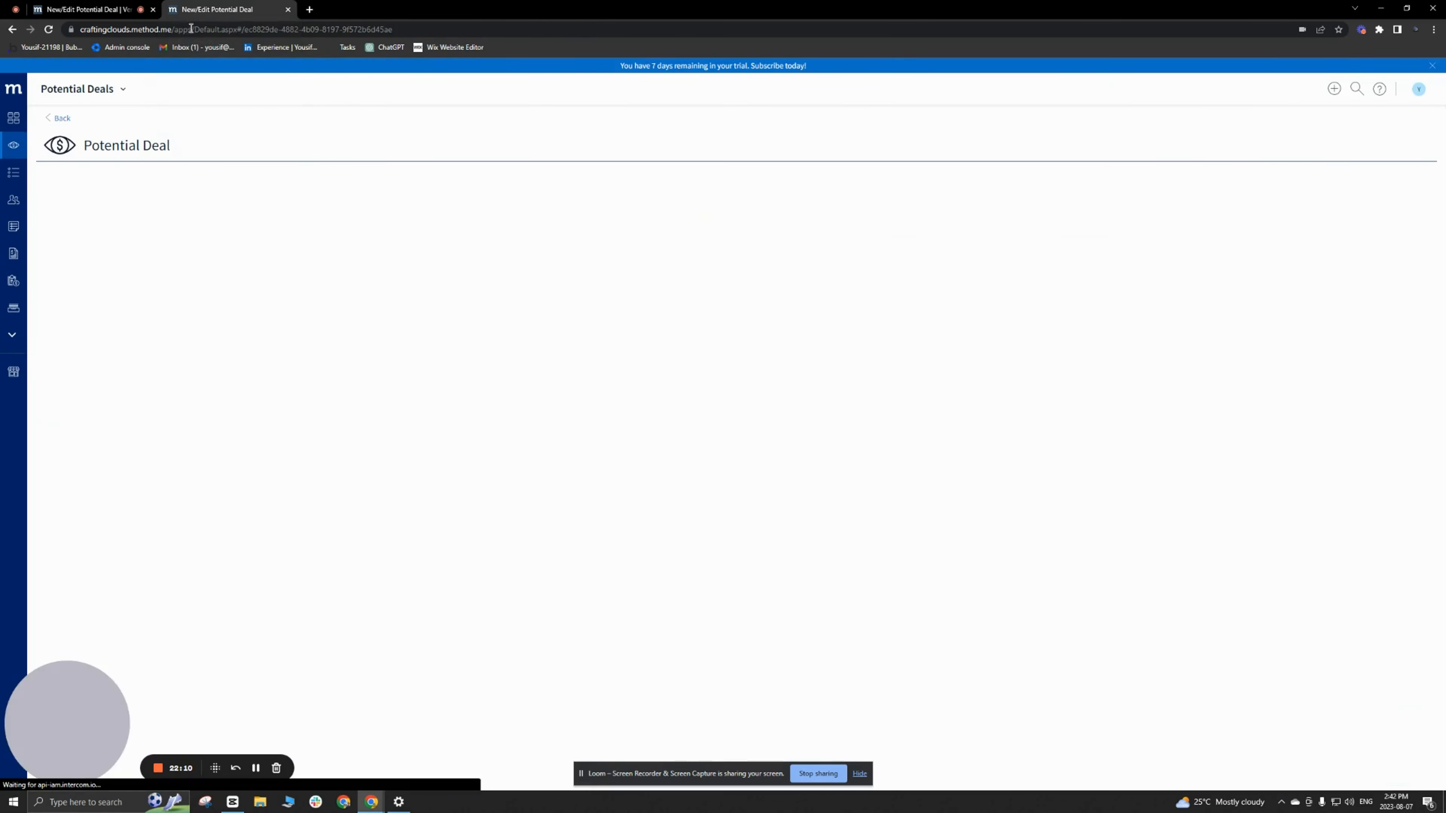
click(49, 30)
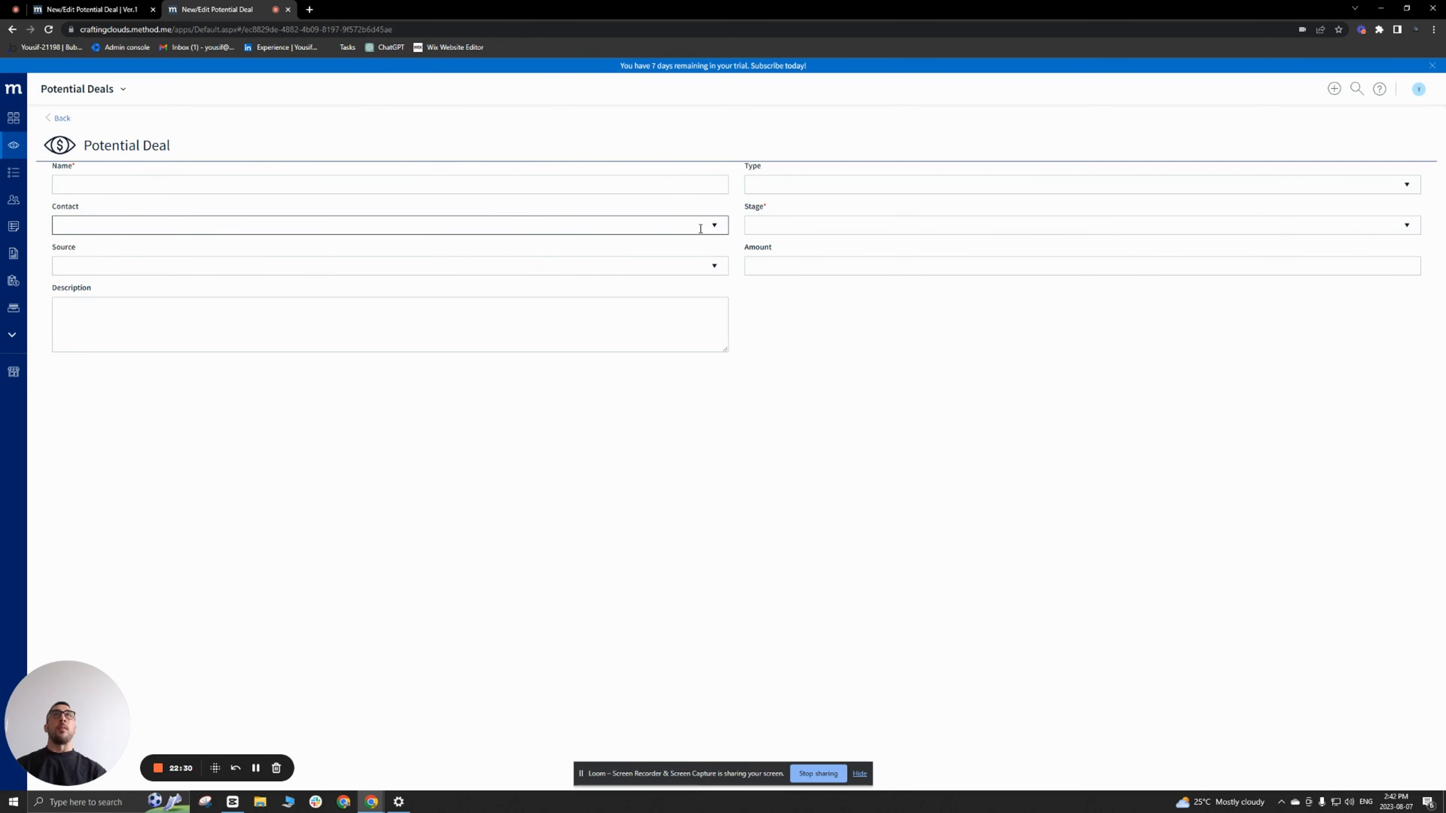
Step: Return to the screen designer and set the top and bottom padding of secLeft to 1x
click(96, 10)
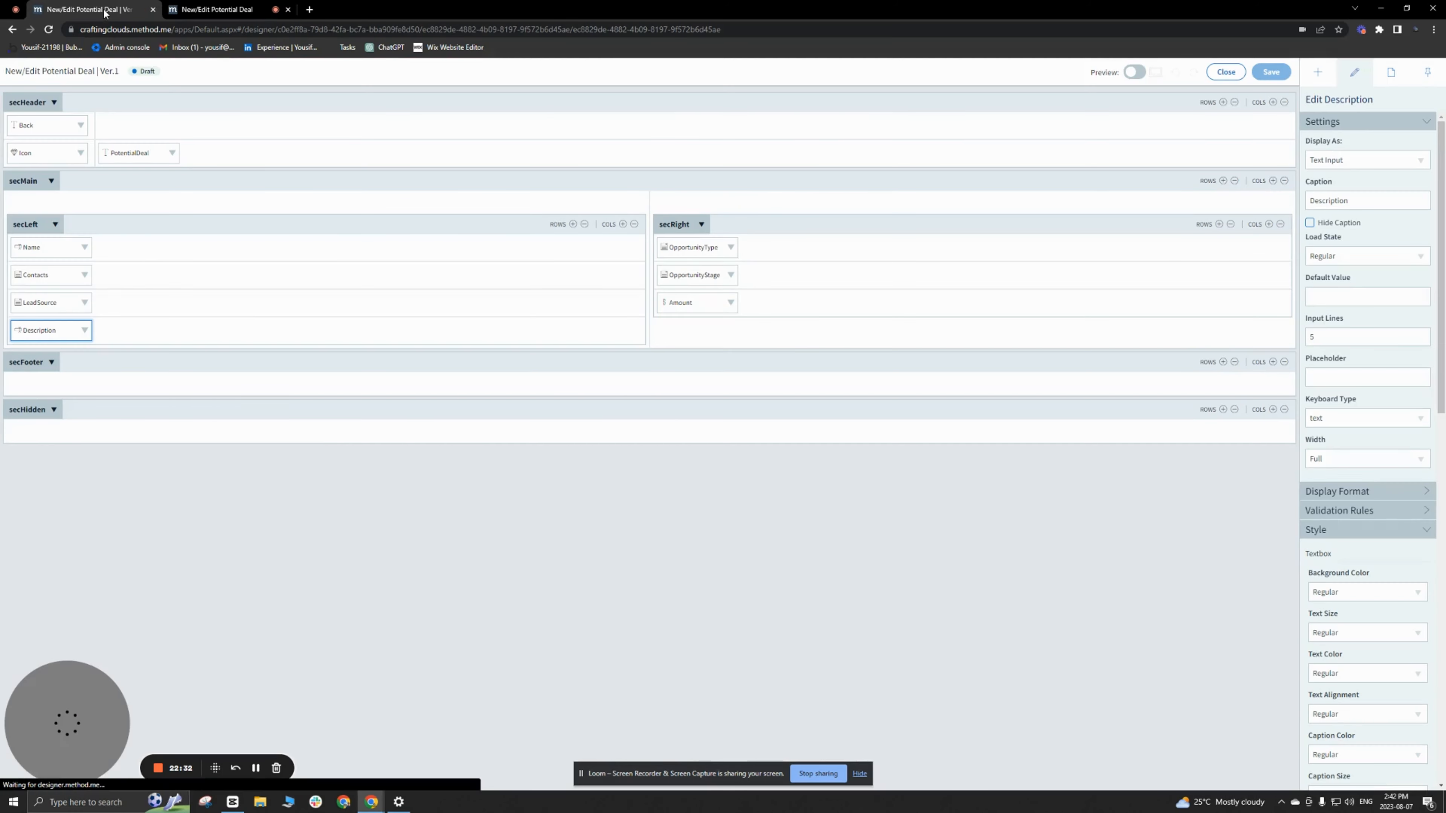
click(328, 229)
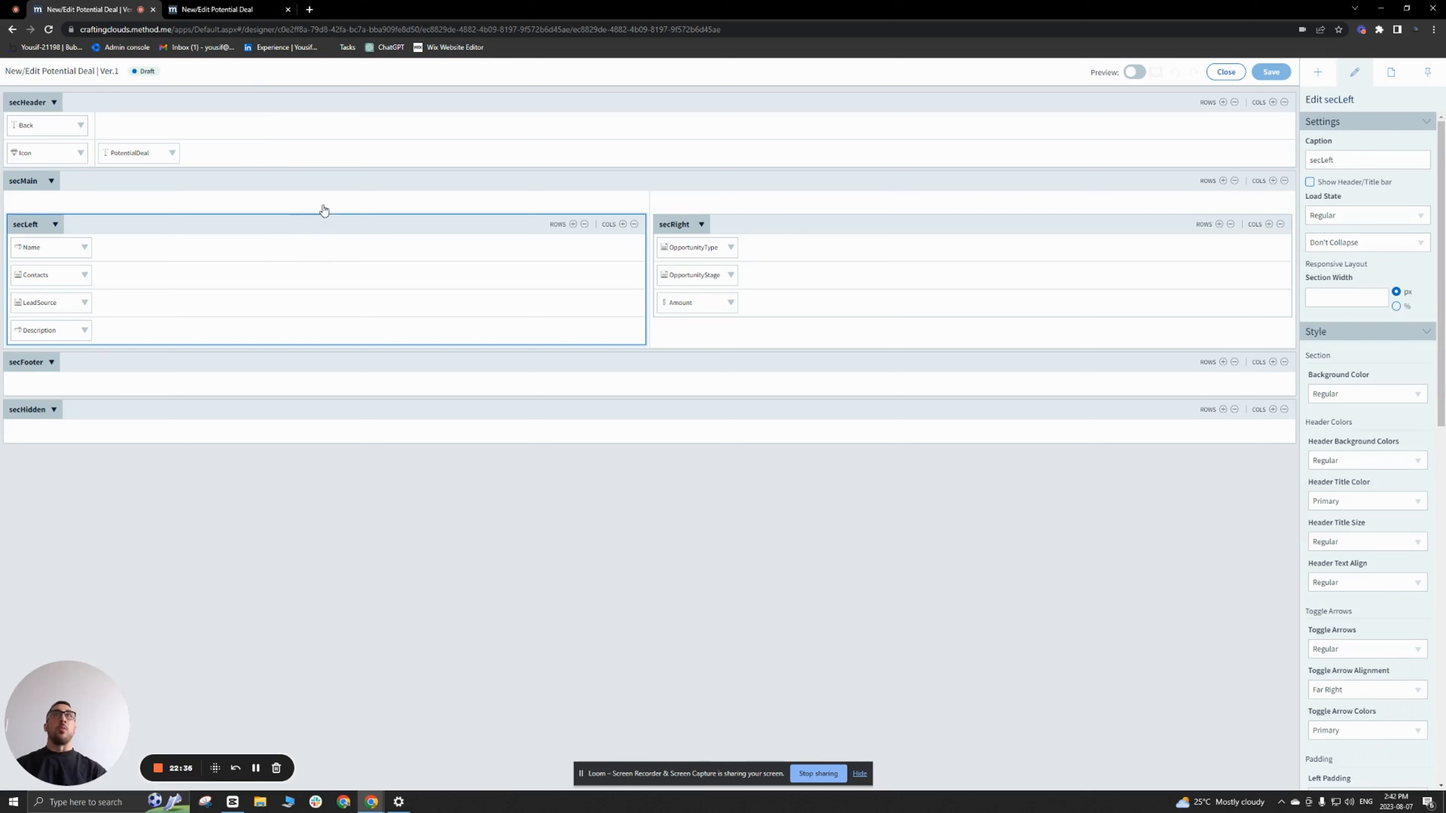
scroll(1372, 507, down, 4)
scroll(1377, 510, down, 4)
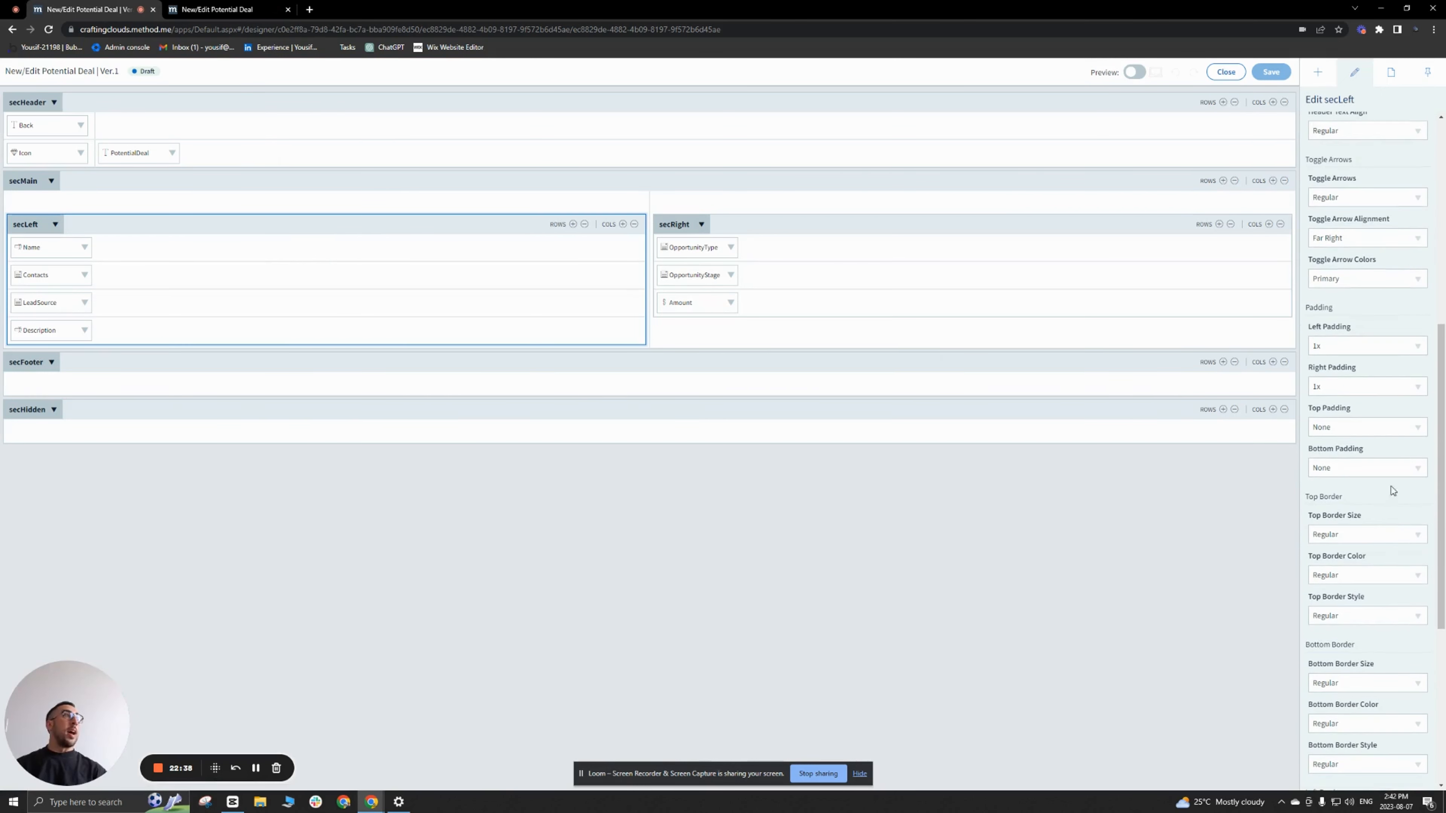
click(1411, 427)
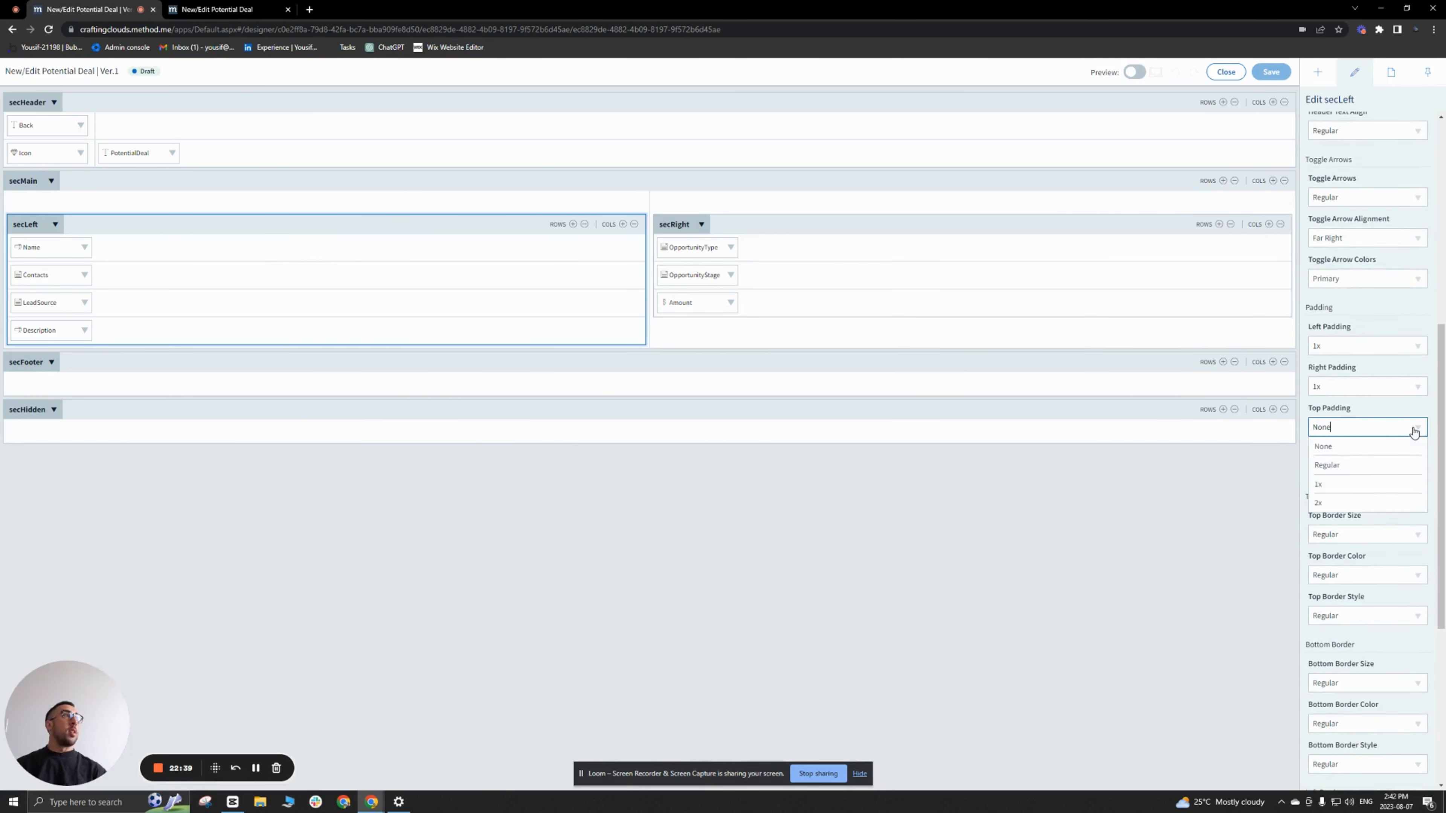
click(1374, 485)
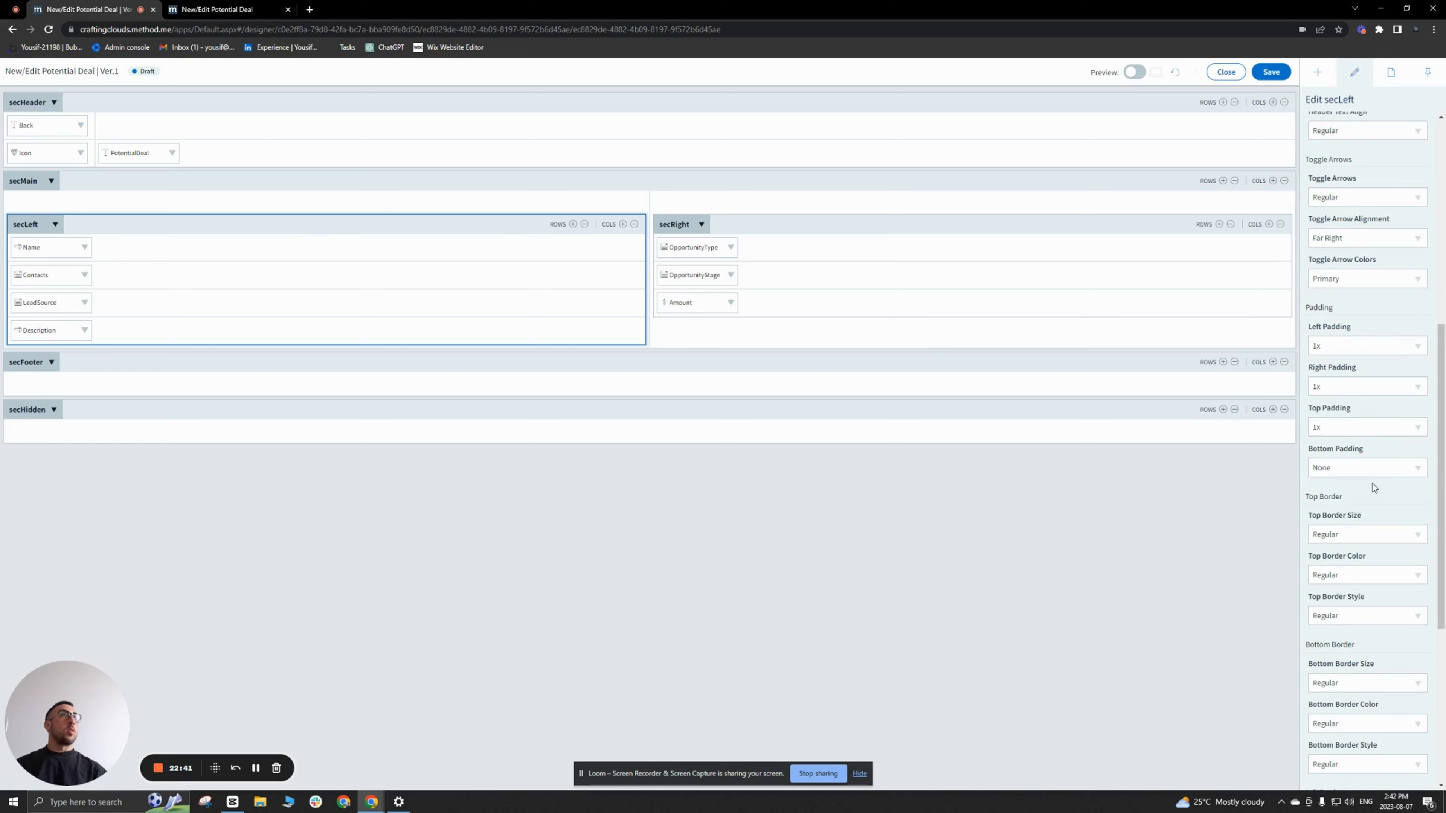
click(1425, 474)
click(1371, 542)
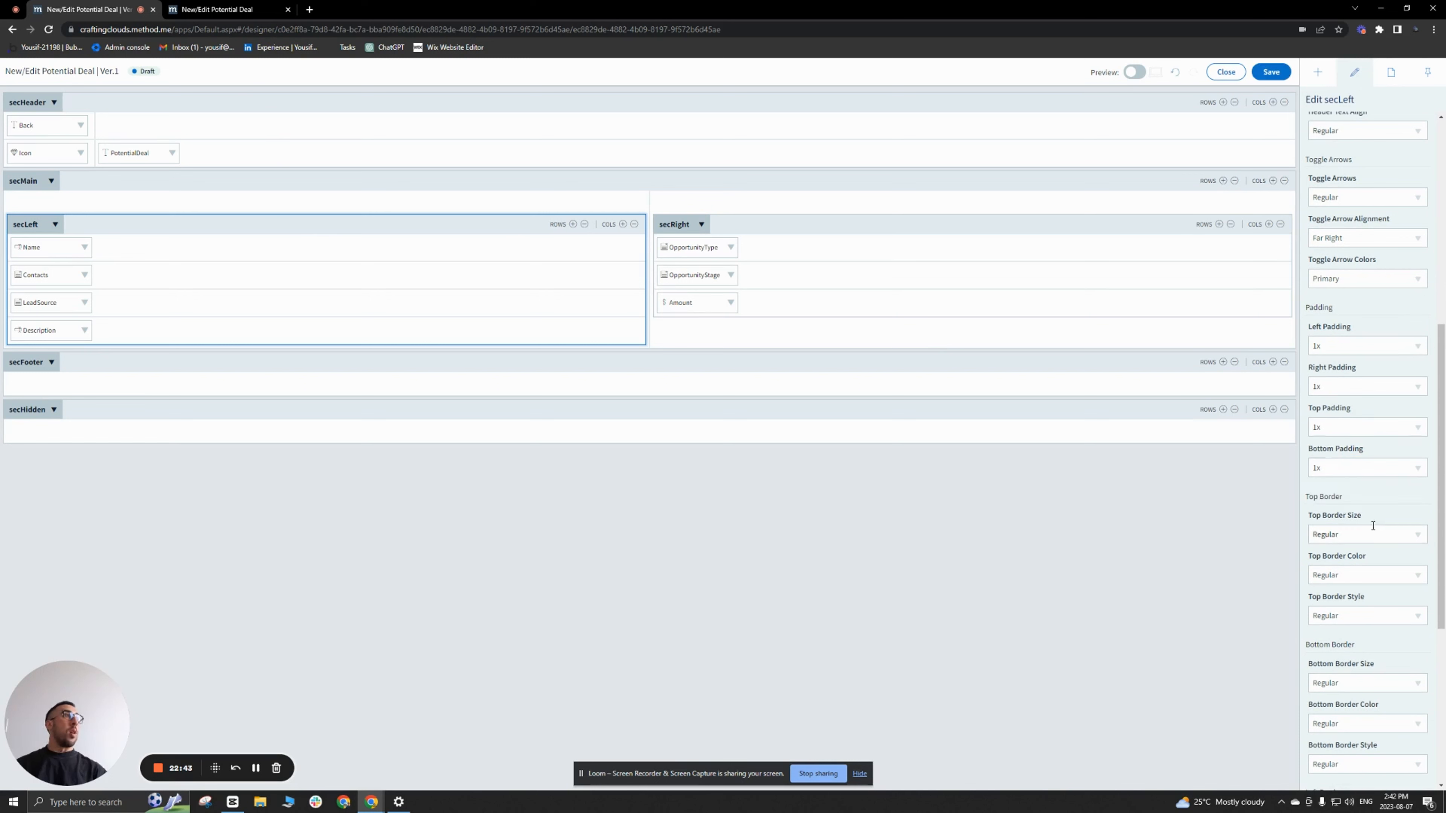
Step: Set the top and bottom padding of secRight to 1x
click(866, 223)
click(1416, 428)
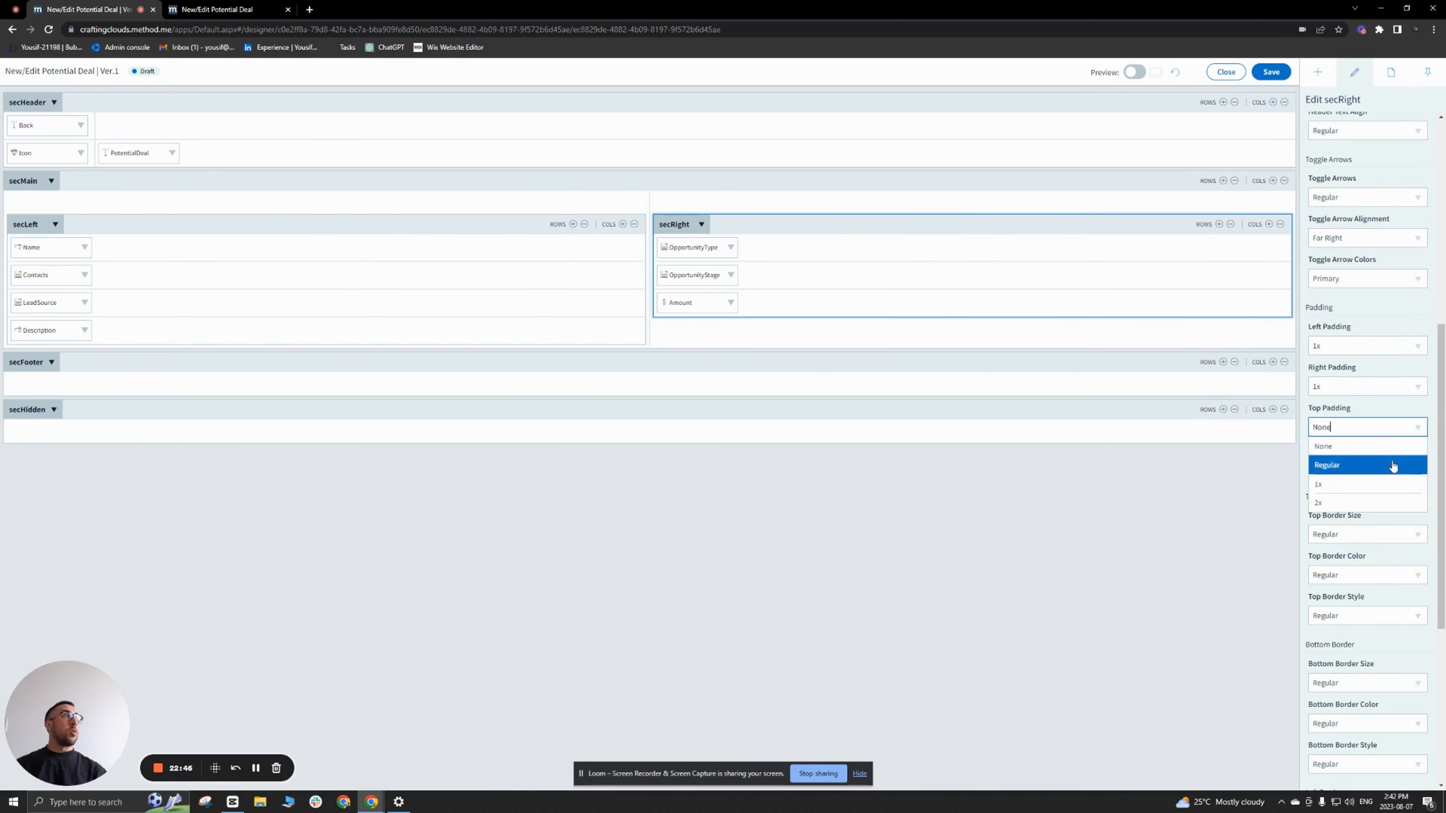
click(1389, 484)
click(1417, 468)
click(1347, 524)
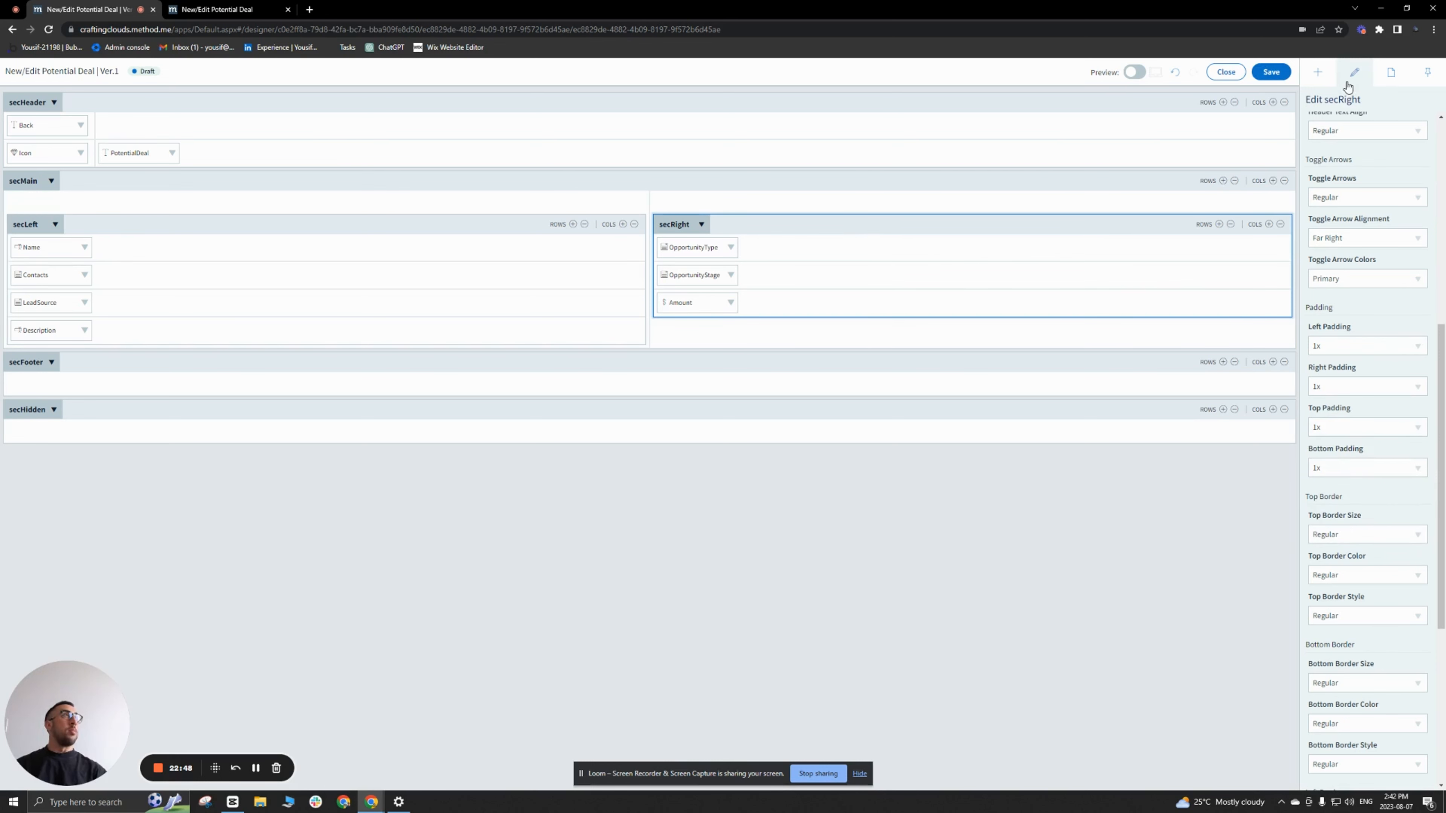
Step: Save the padding changes and reload the live Potential Deal page to check the spacing below the header
click(1271, 72)
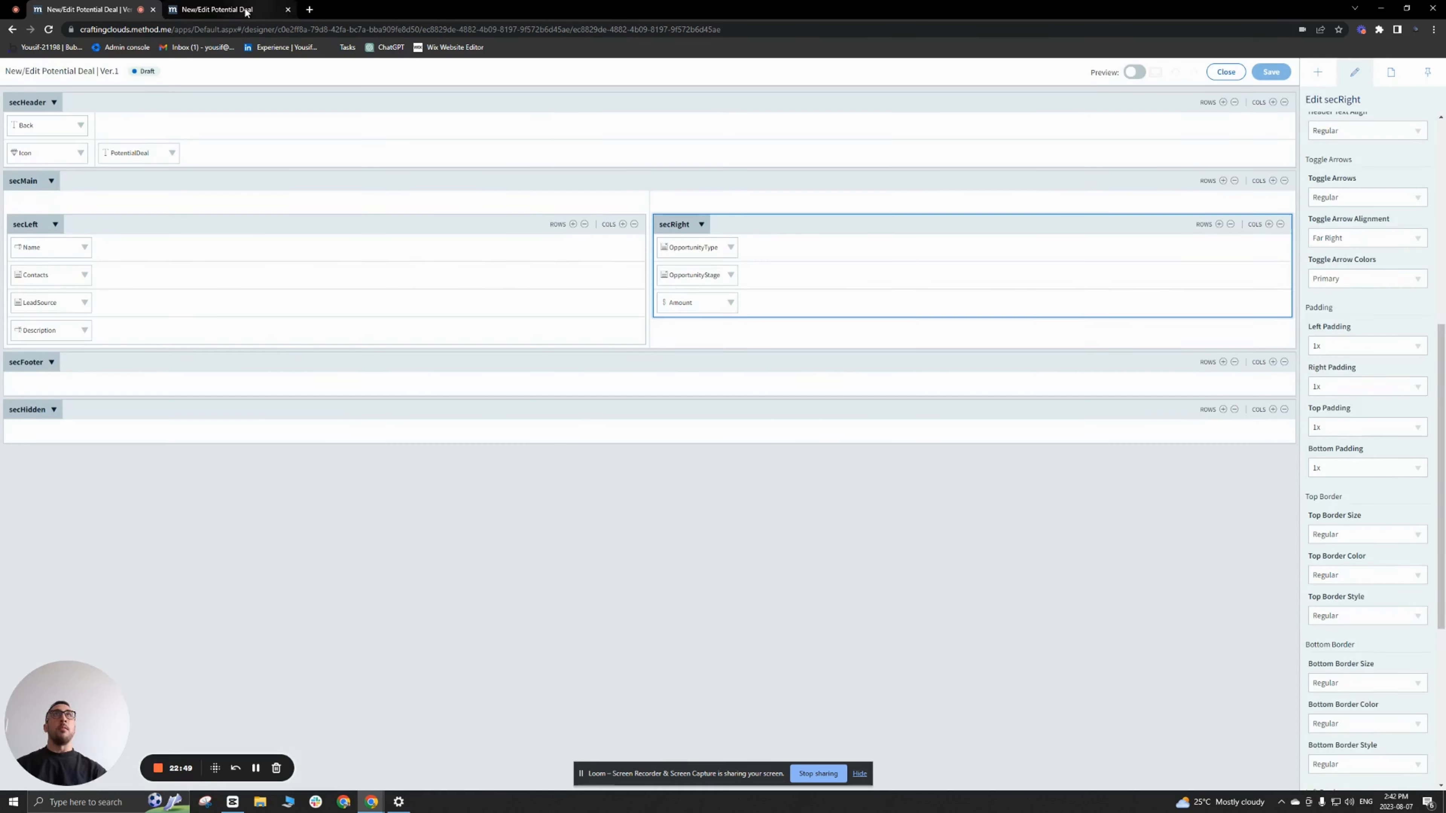
click(216, 9)
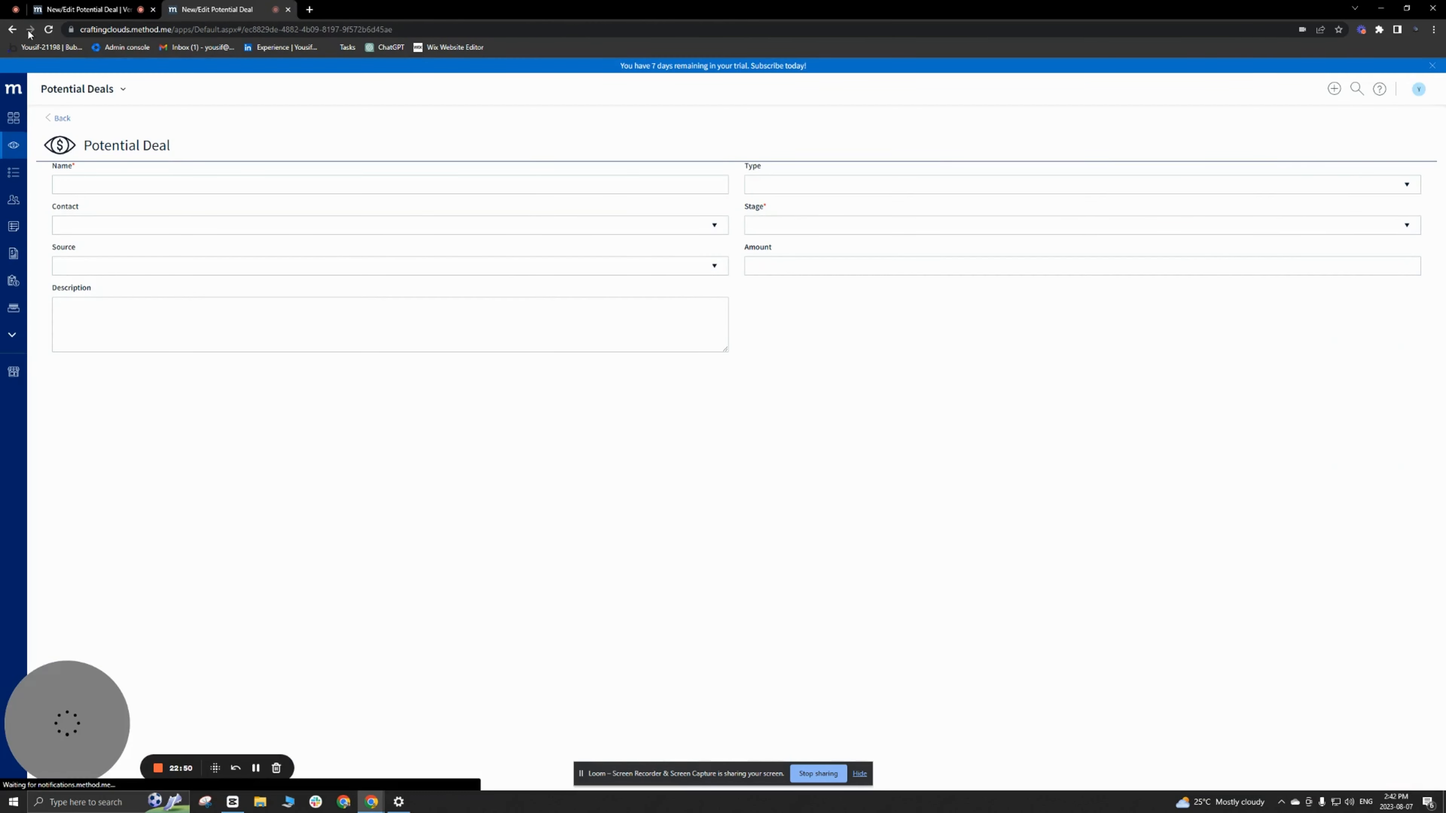
click(47, 29)
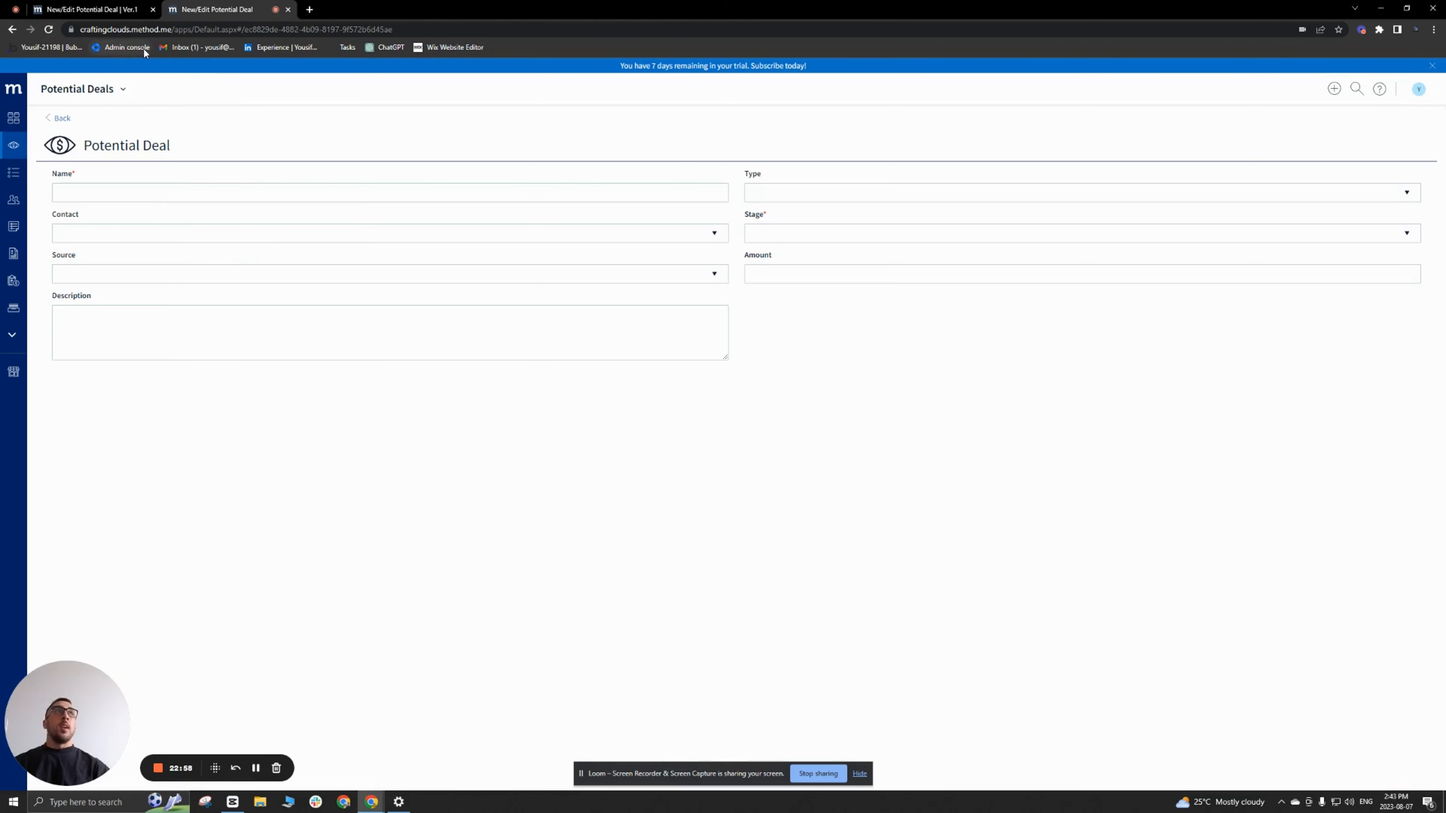
Step: Back in the screen designer, set the top and bottom padding of secFooter to 1x
click(84, 11)
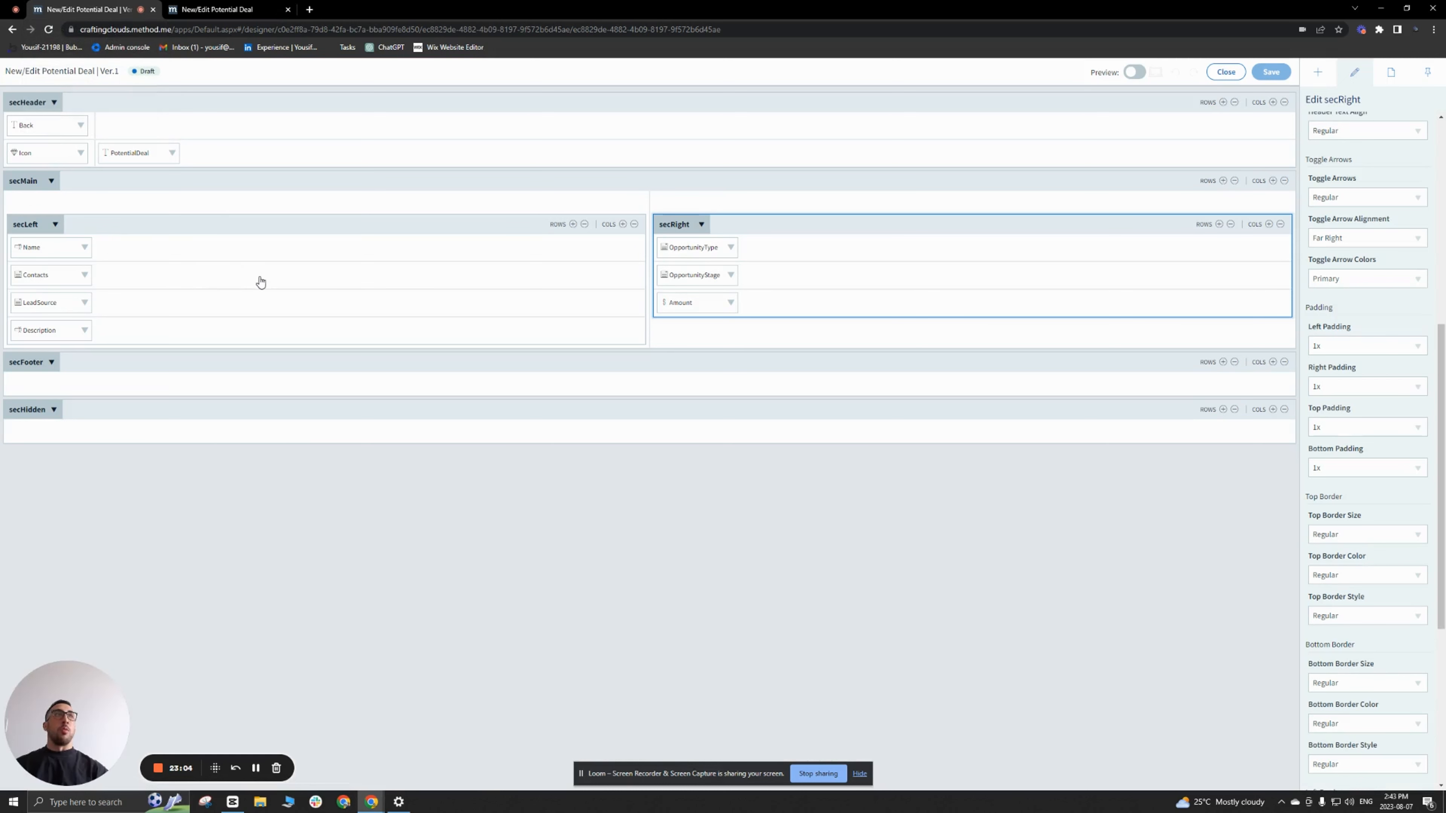
click(204, 365)
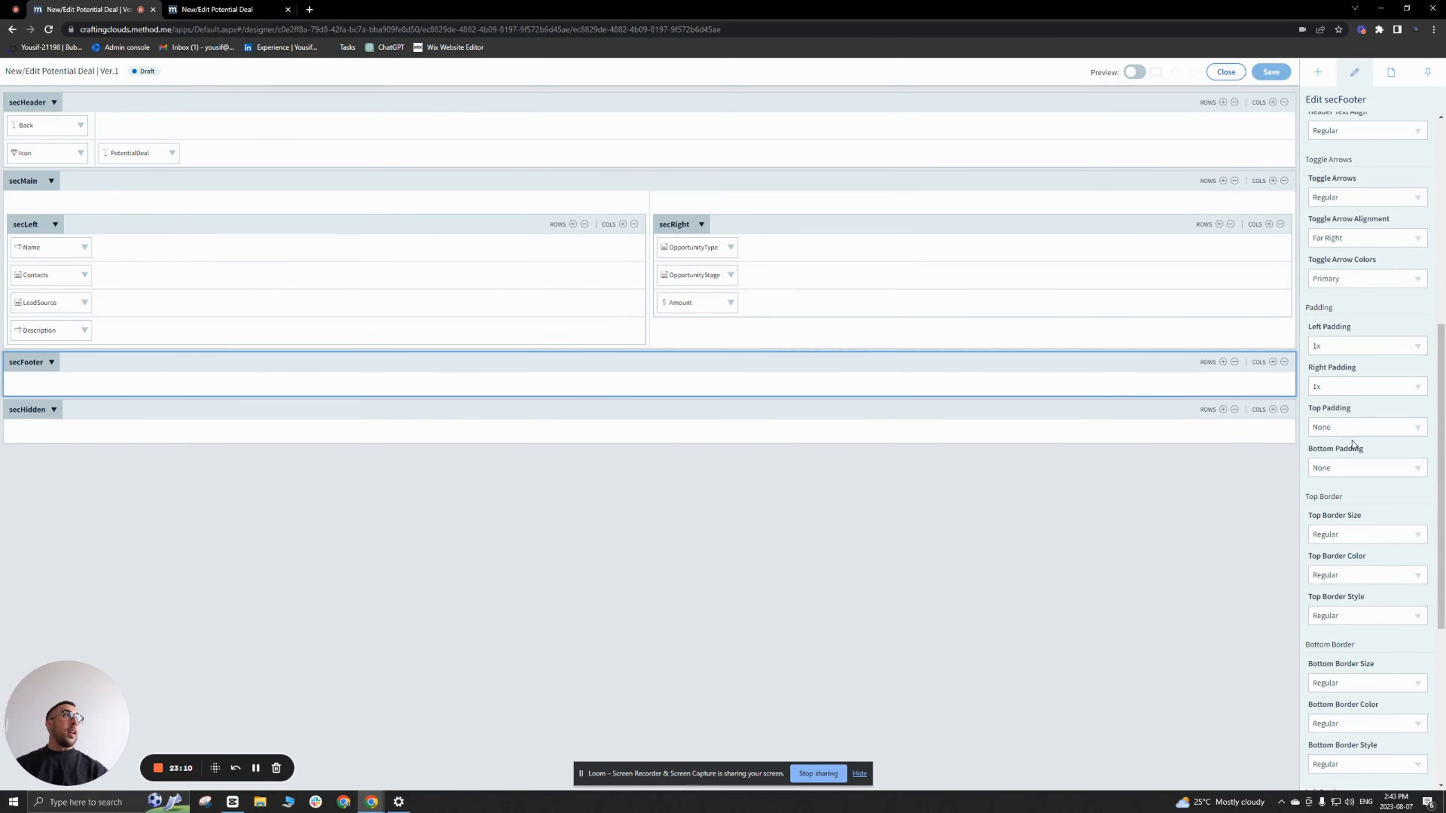
click(1357, 427)
click(1354, 484)
click(1351, 467)
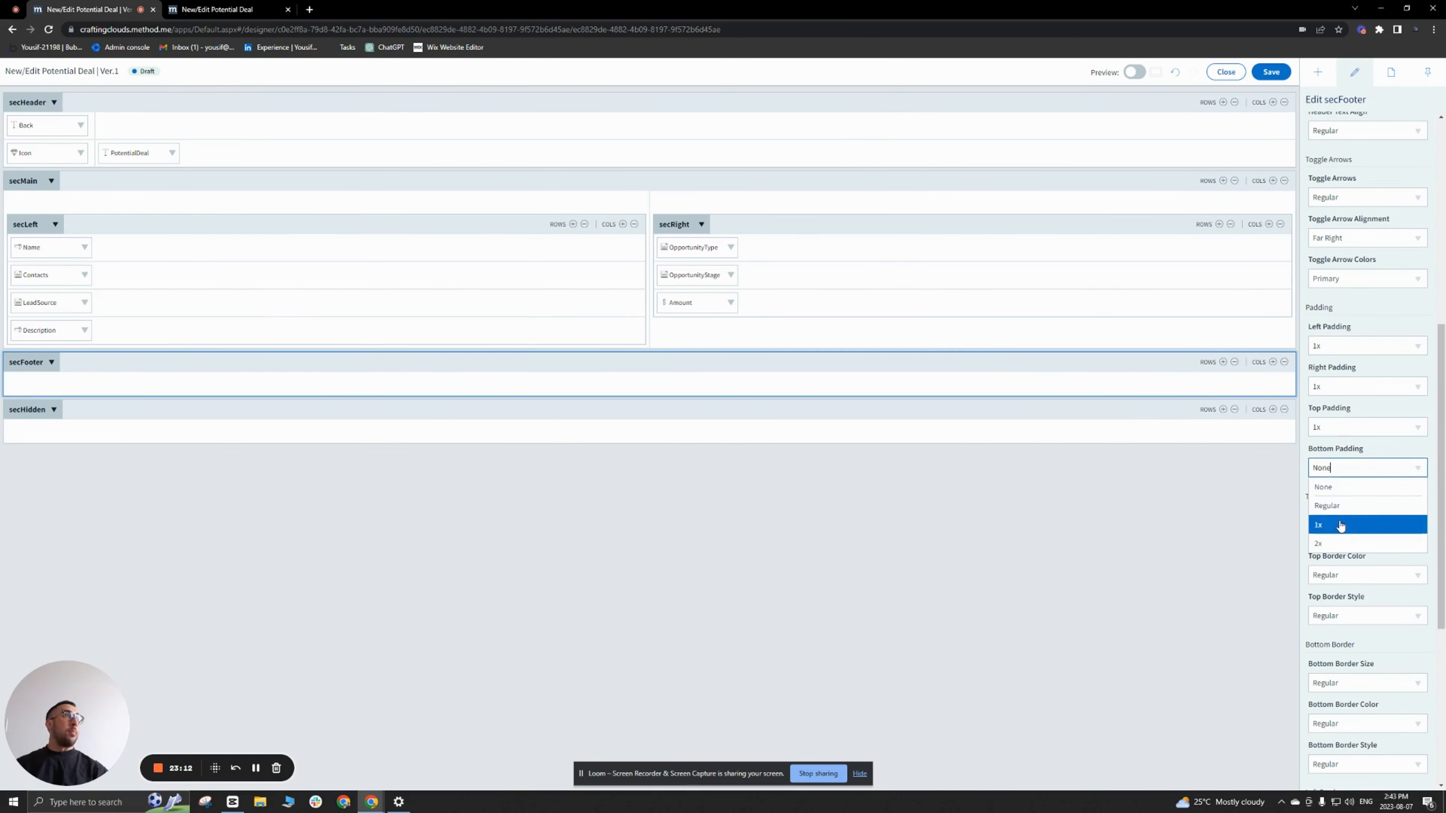
click(1340, 525)
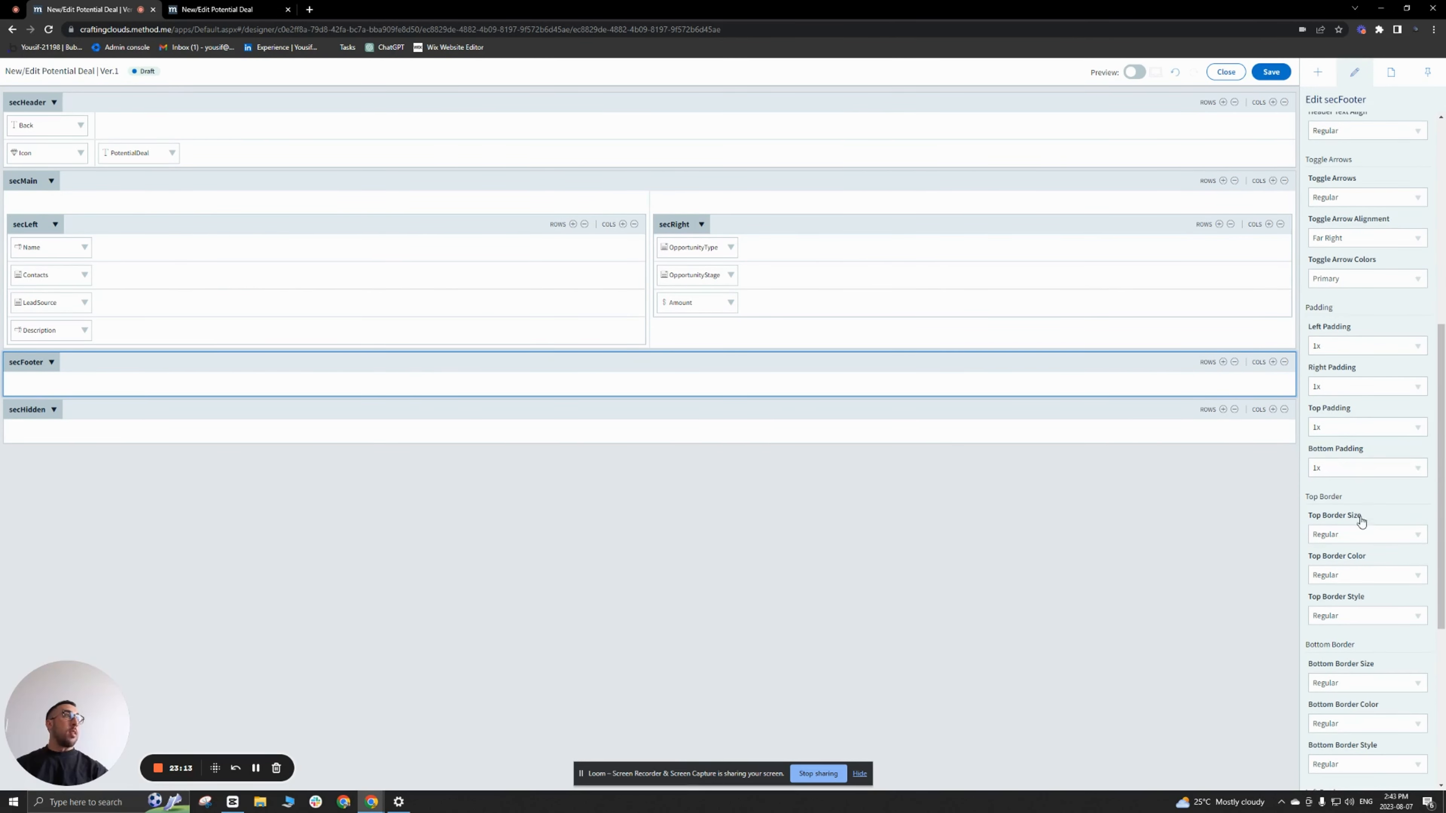
Step: Give secFooter a top border with size 1px, color Navigation and style Solid
click(1413, 535)
click(1341, 595)
click(1417, 577)
click(1377, 650)
click(1412, 617)
click(1332, 691)
Step: Add a Button to secFooter and set the footer cell's alignment to top right
click(1315, 79)
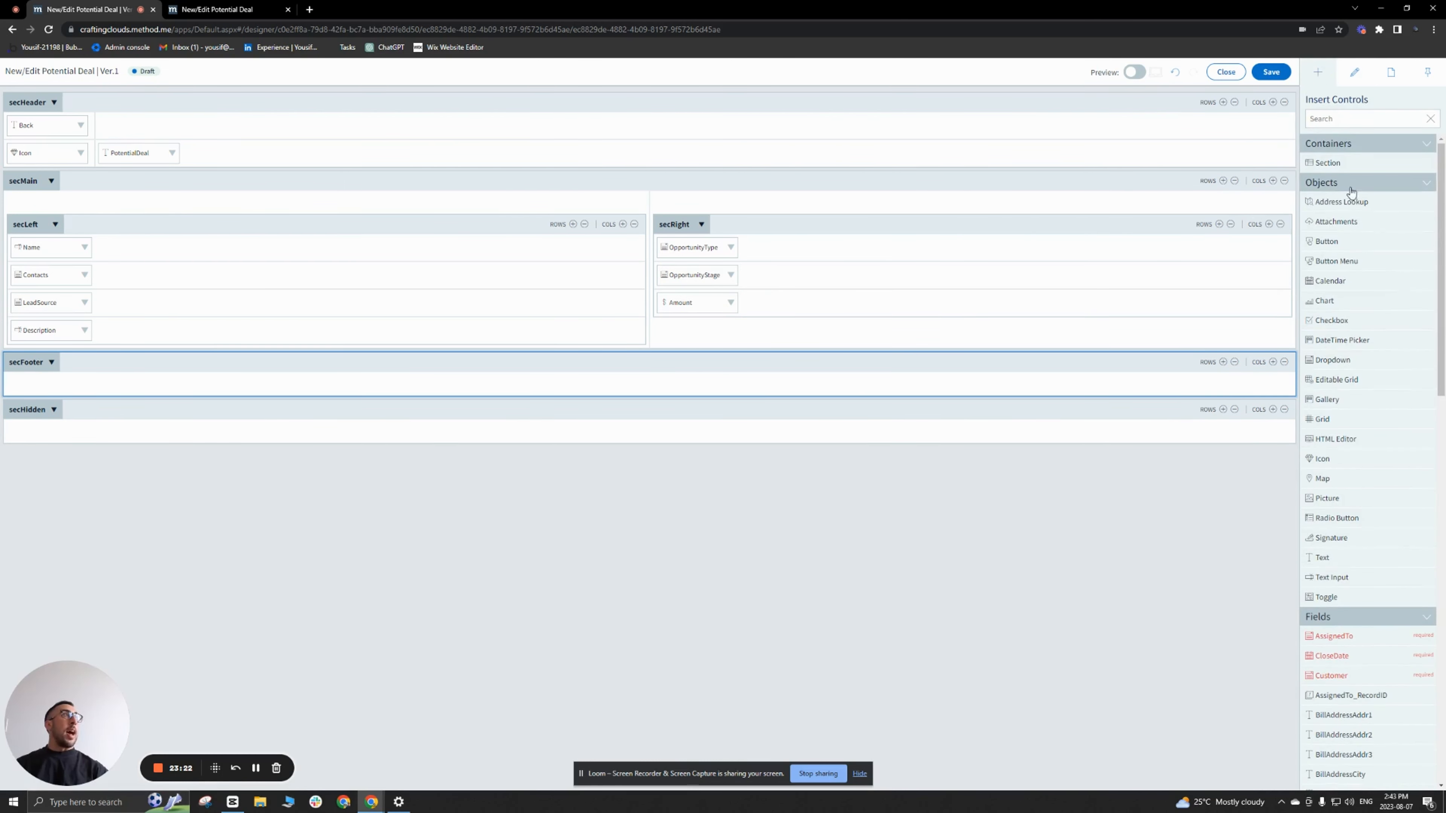
drag(1353, 245, 1230, 387)
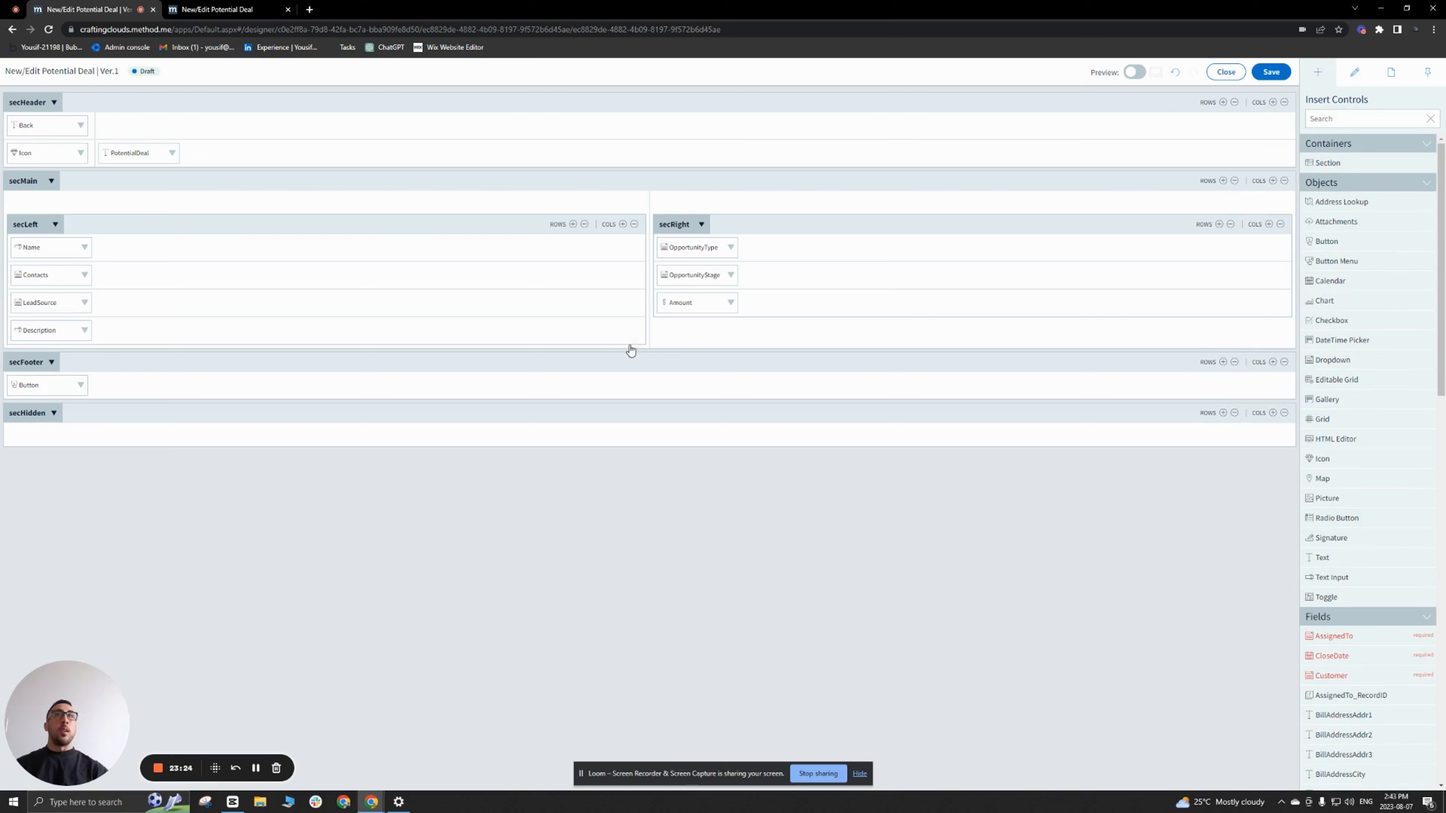
click(181, 393)
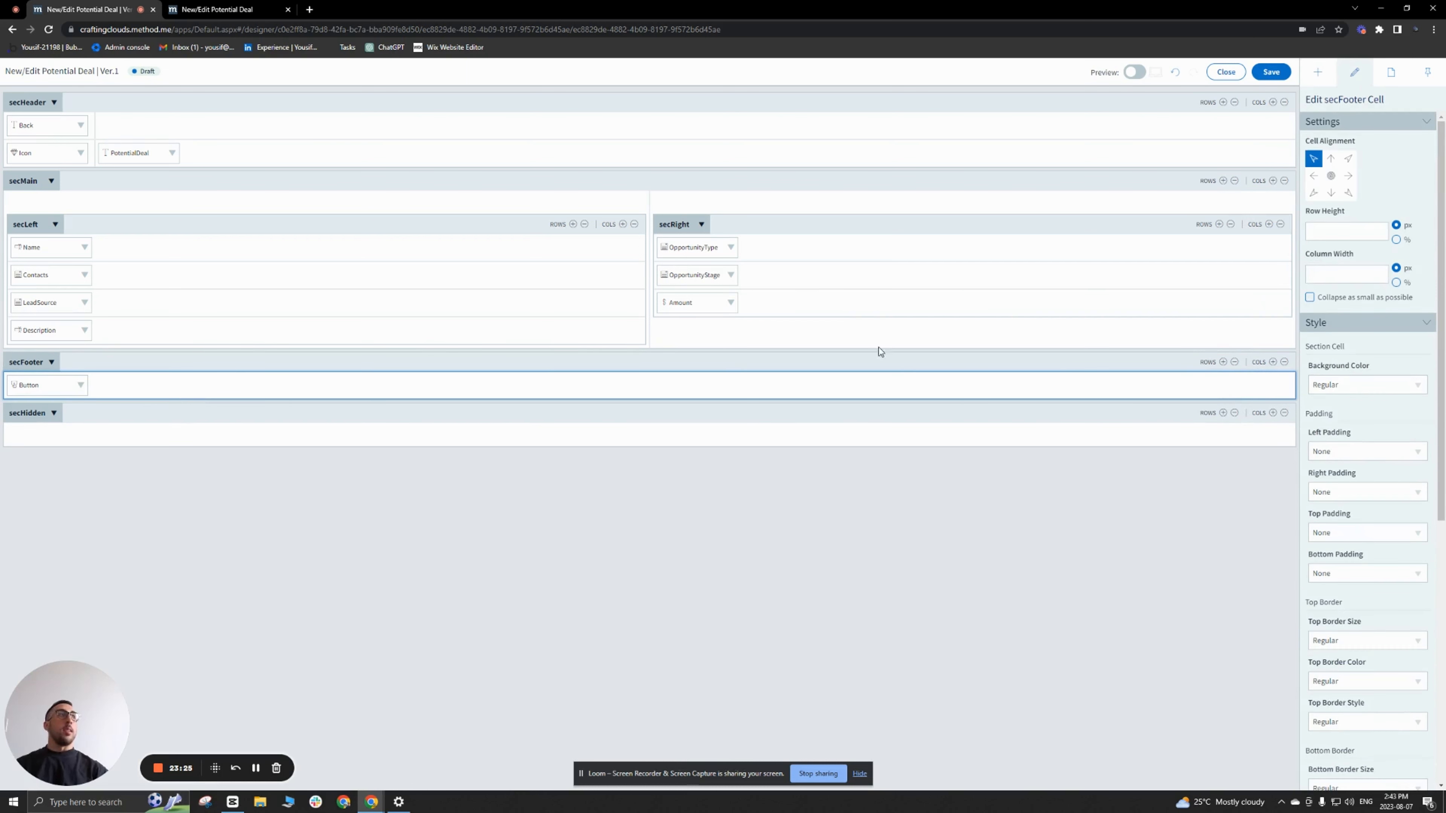
click(1347, 159)
Step: Set the footer button's text to "Save & Back"
click(1244, 380)
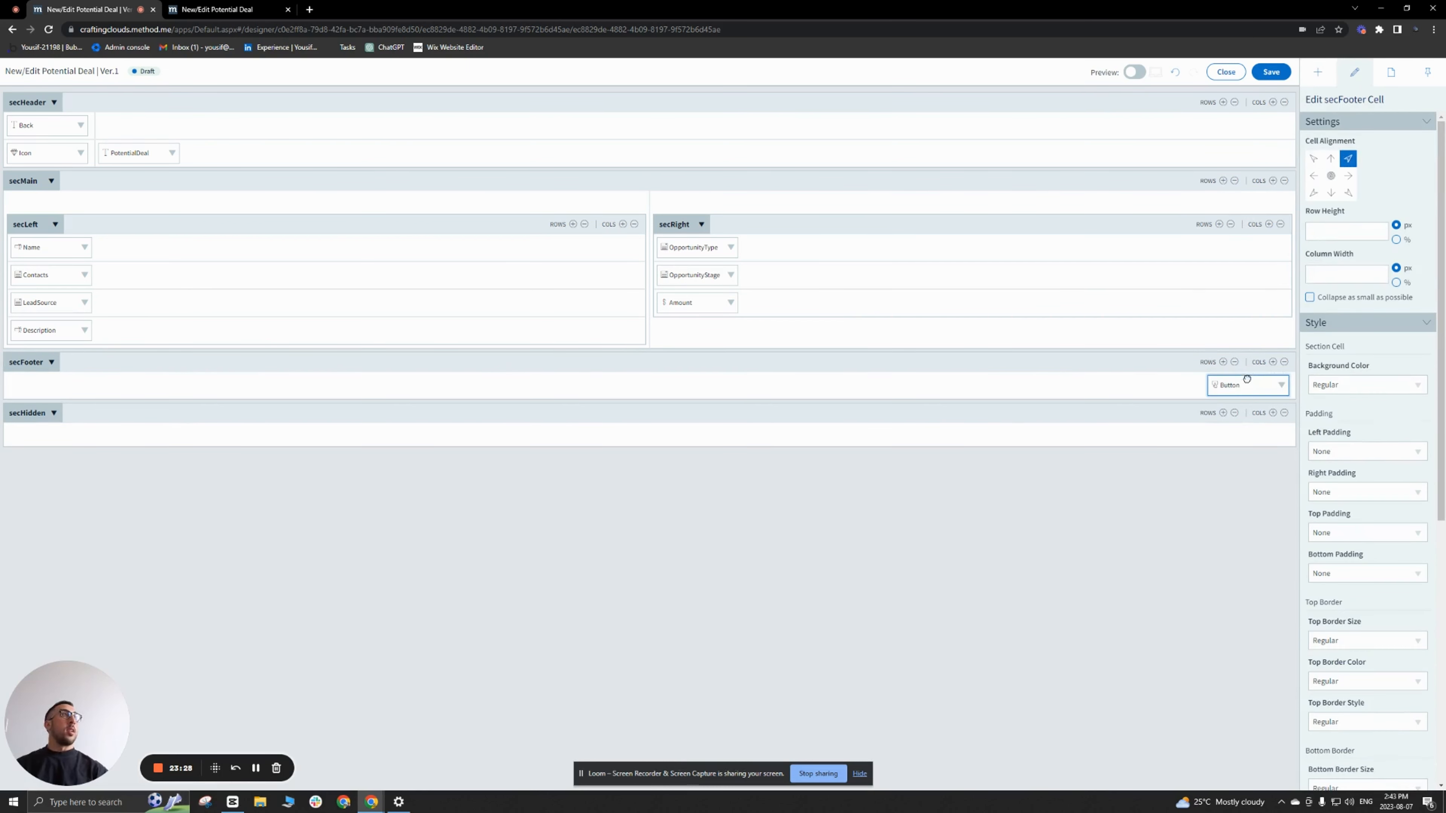
double_click(1355, 160)
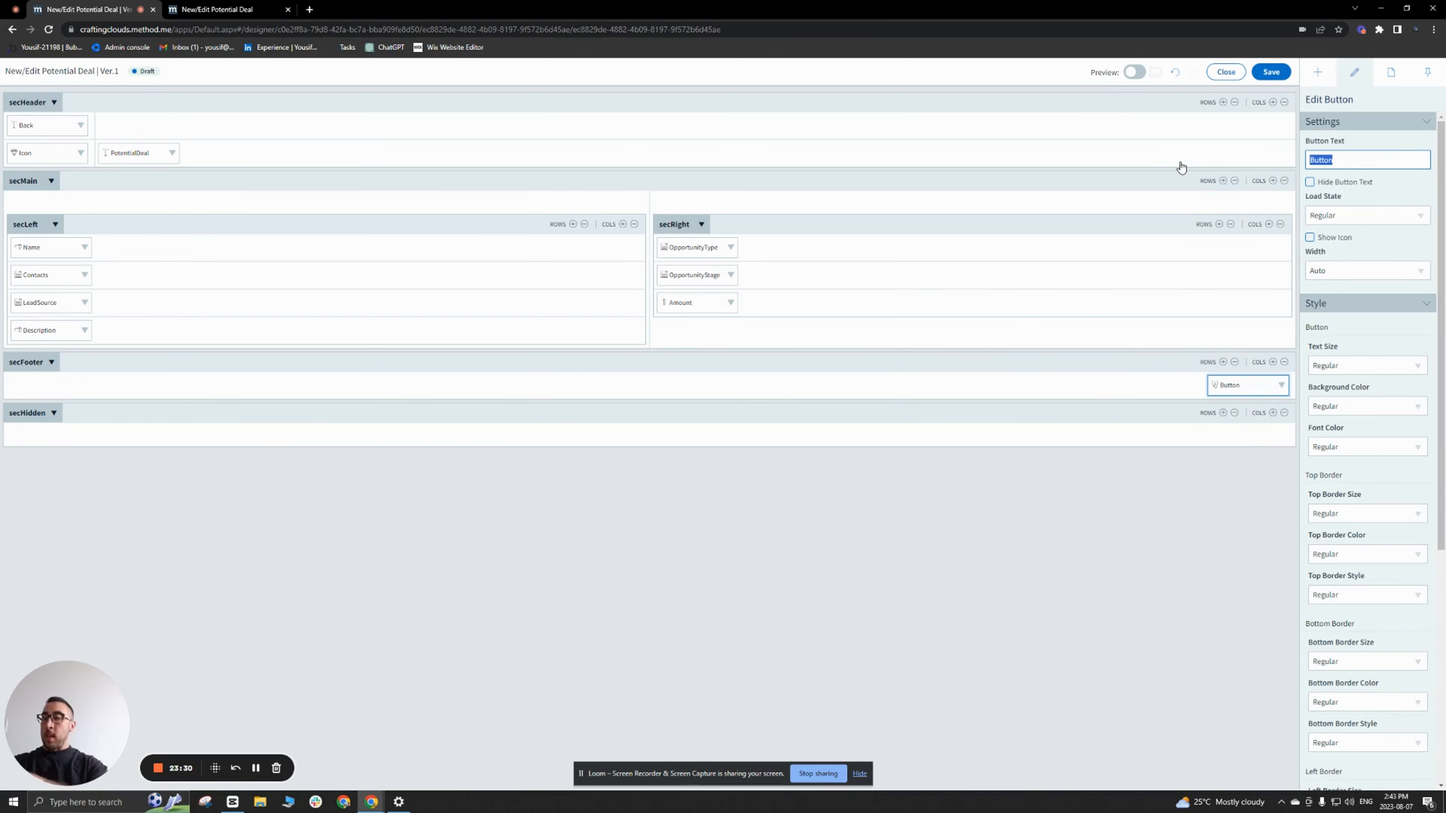
text(Save & Ba)
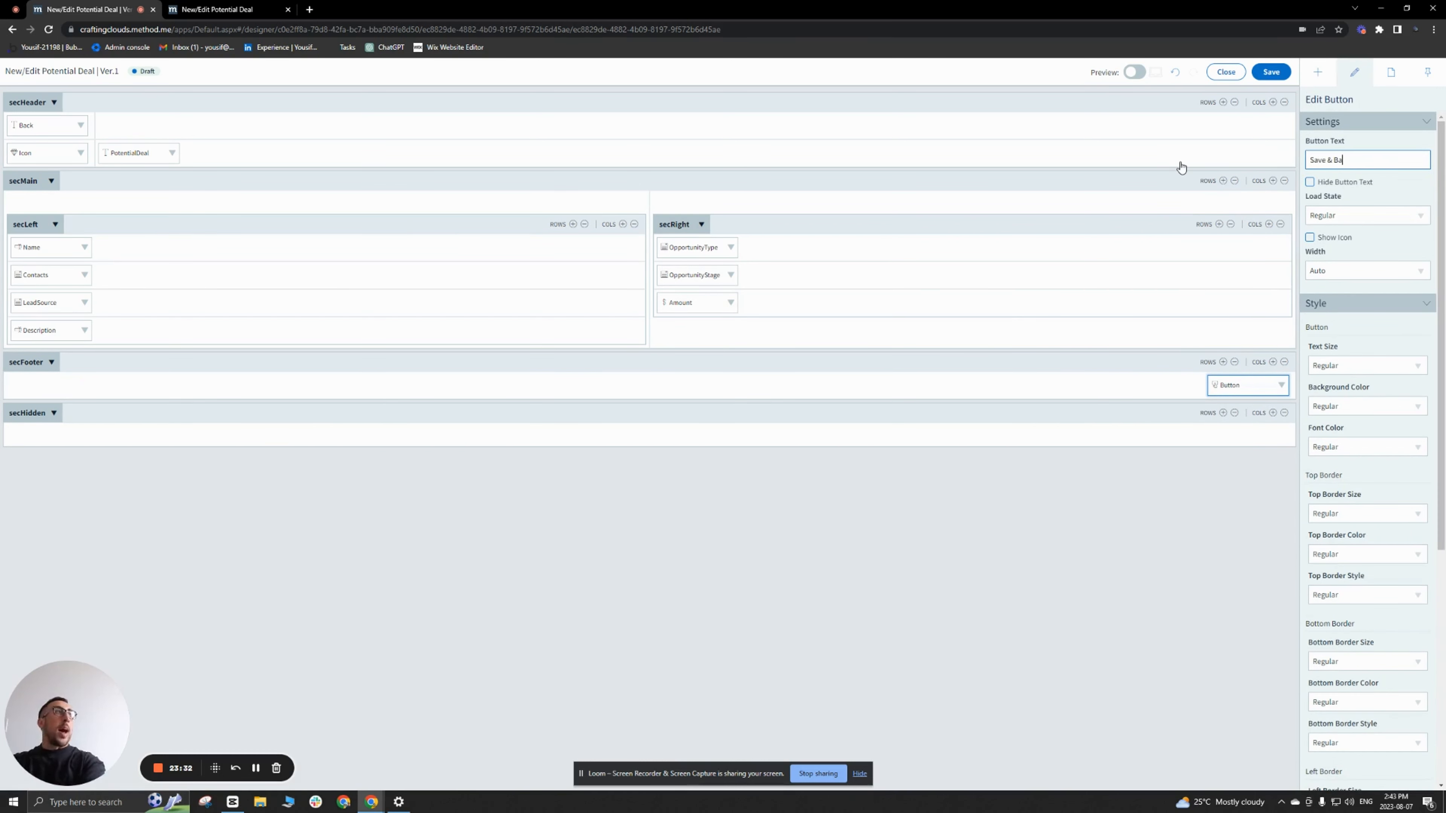
text(ck)
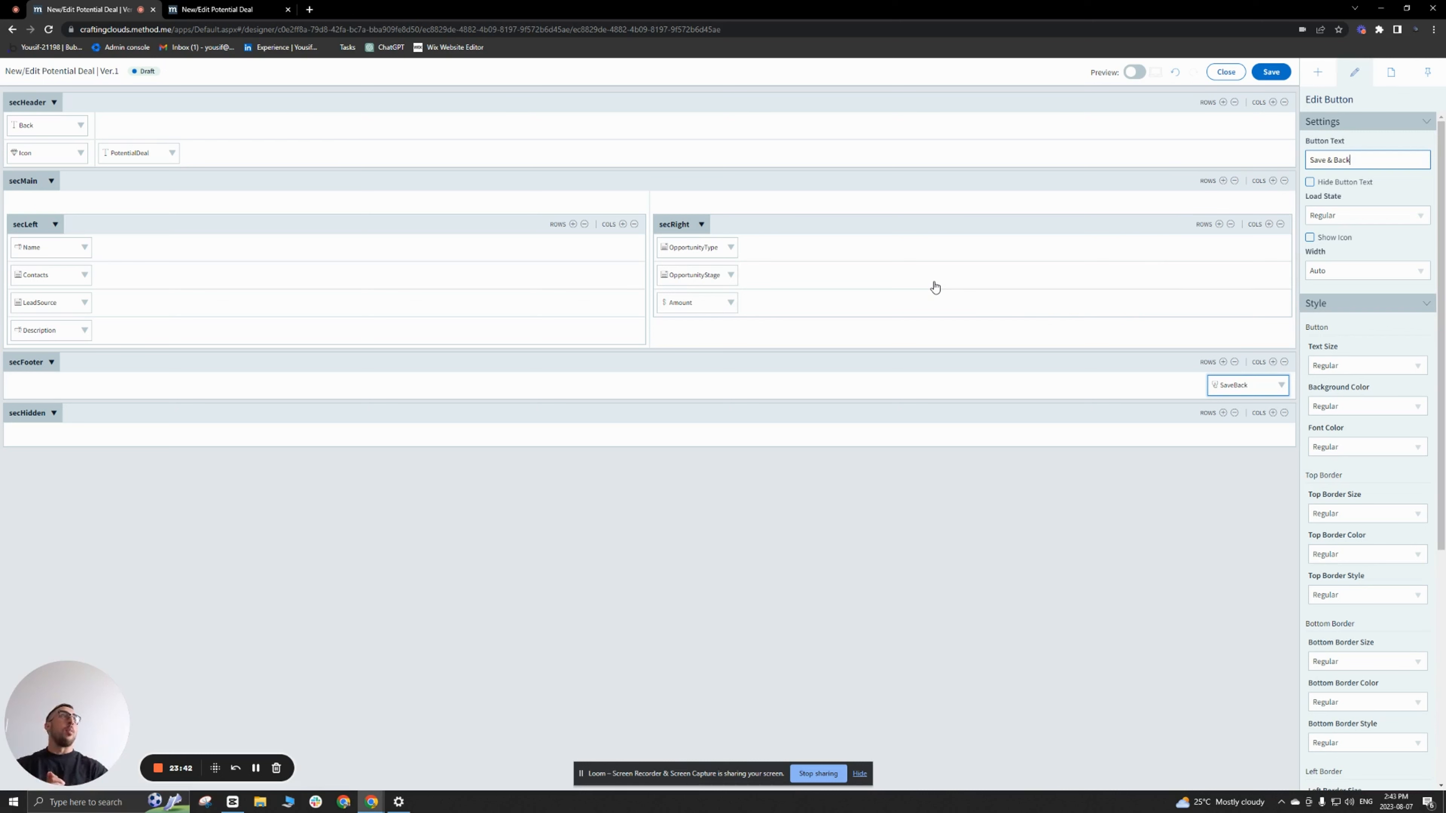
Step: Add a Save All action to the SaveBack button's click event, with the internal note "Save Potential Deal"
click(1280, 389)
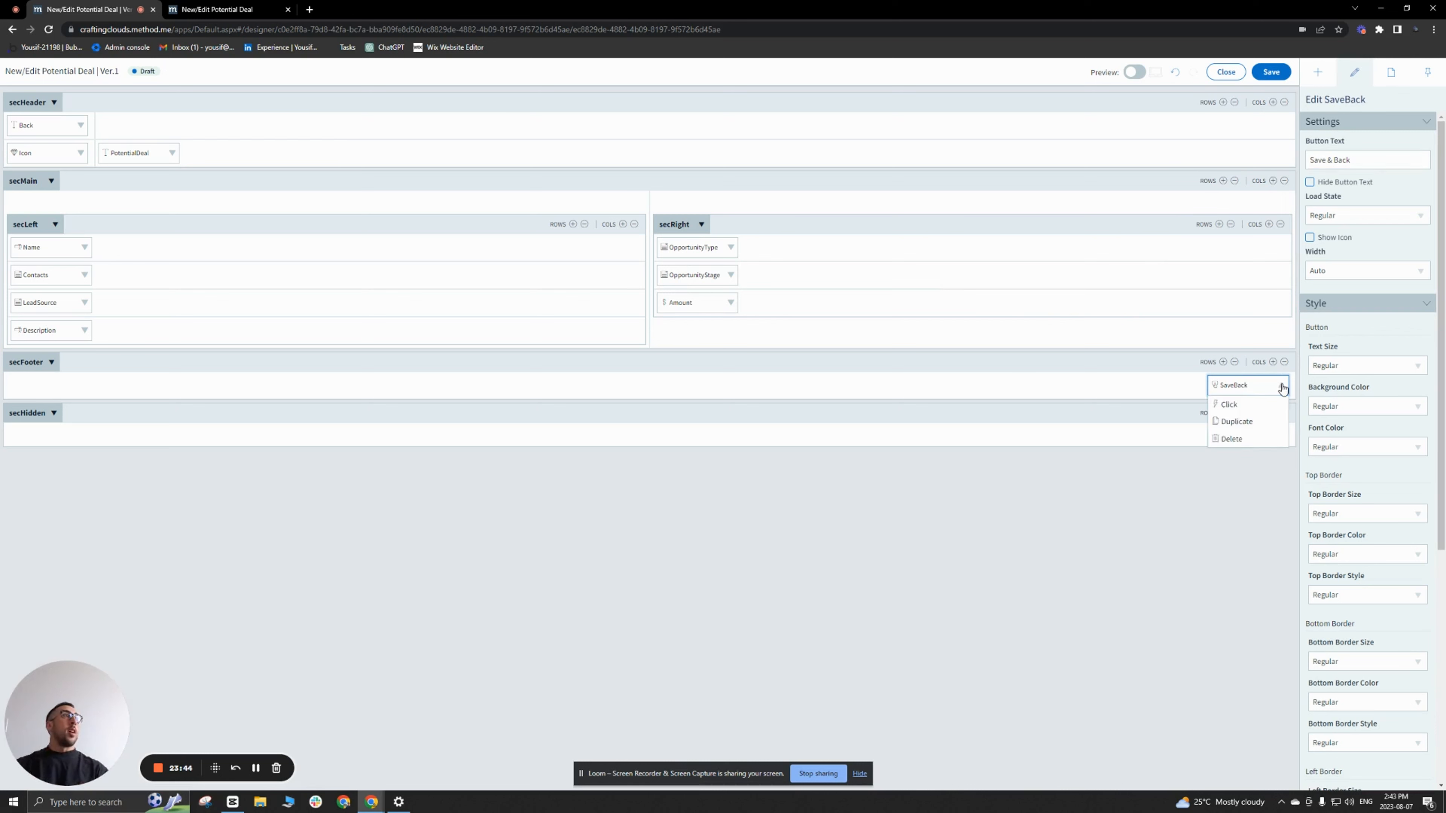
click(1234, 405)
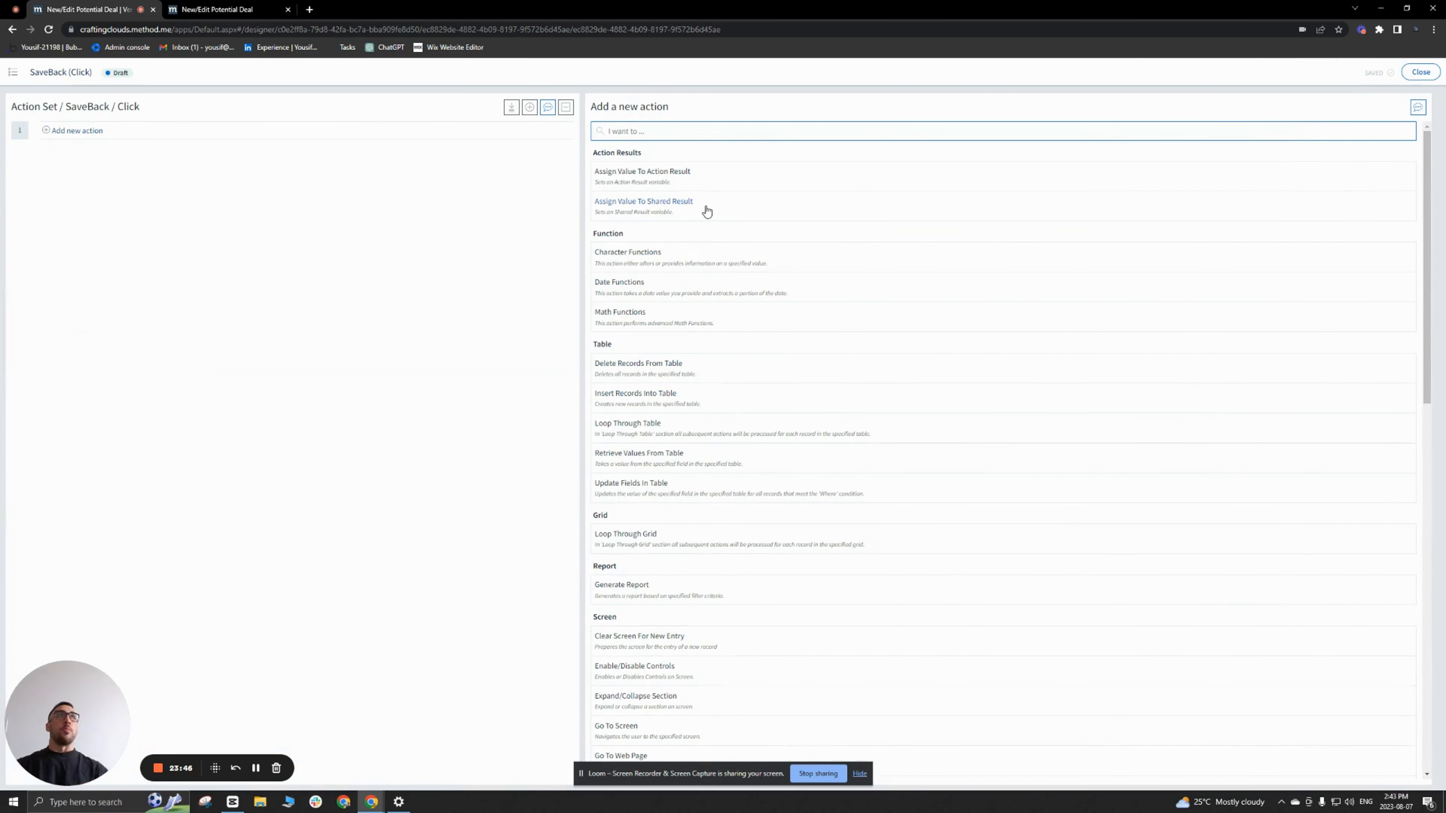
text(save)
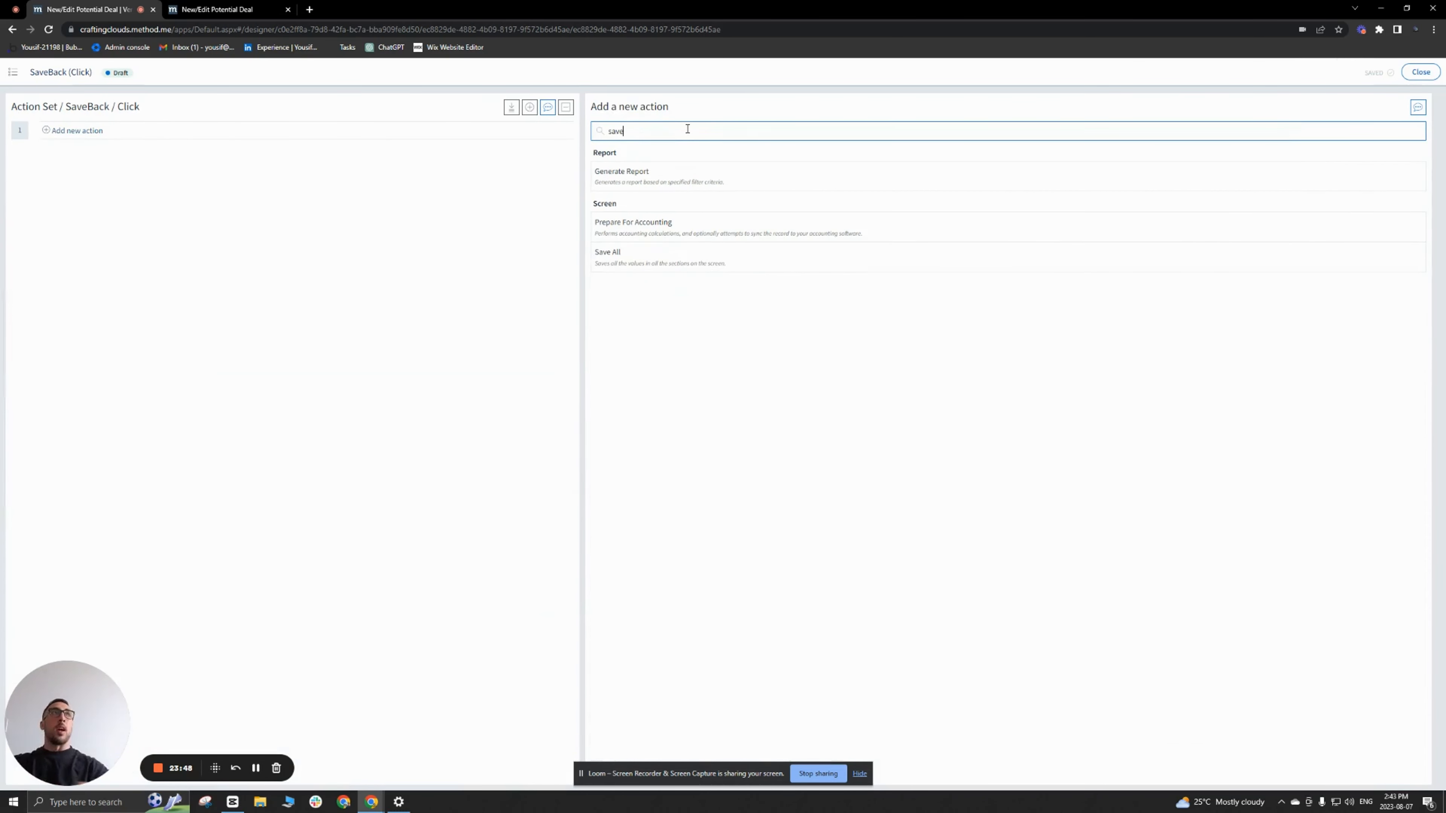
click(632, 261)
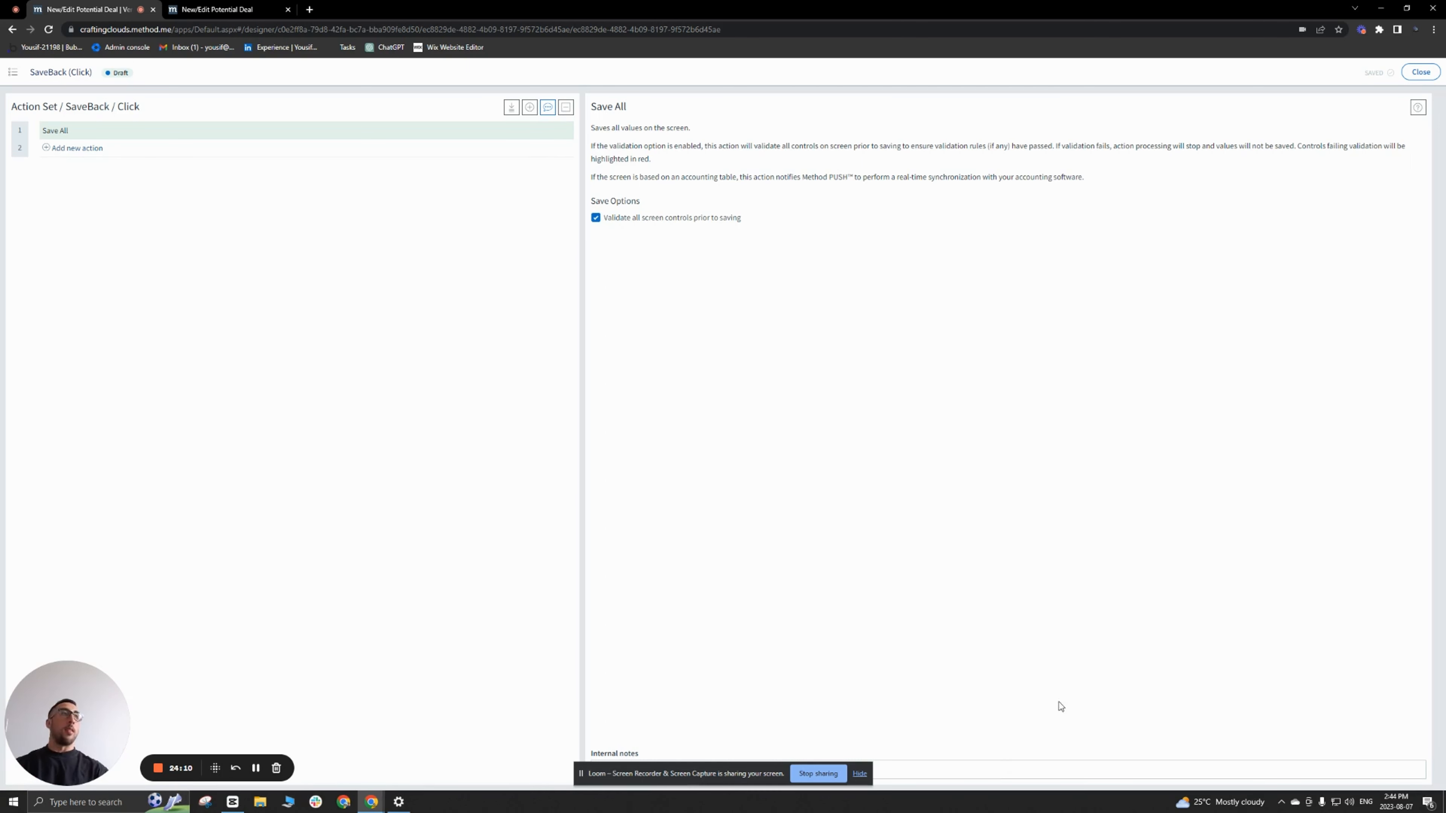
click(1048, 761)
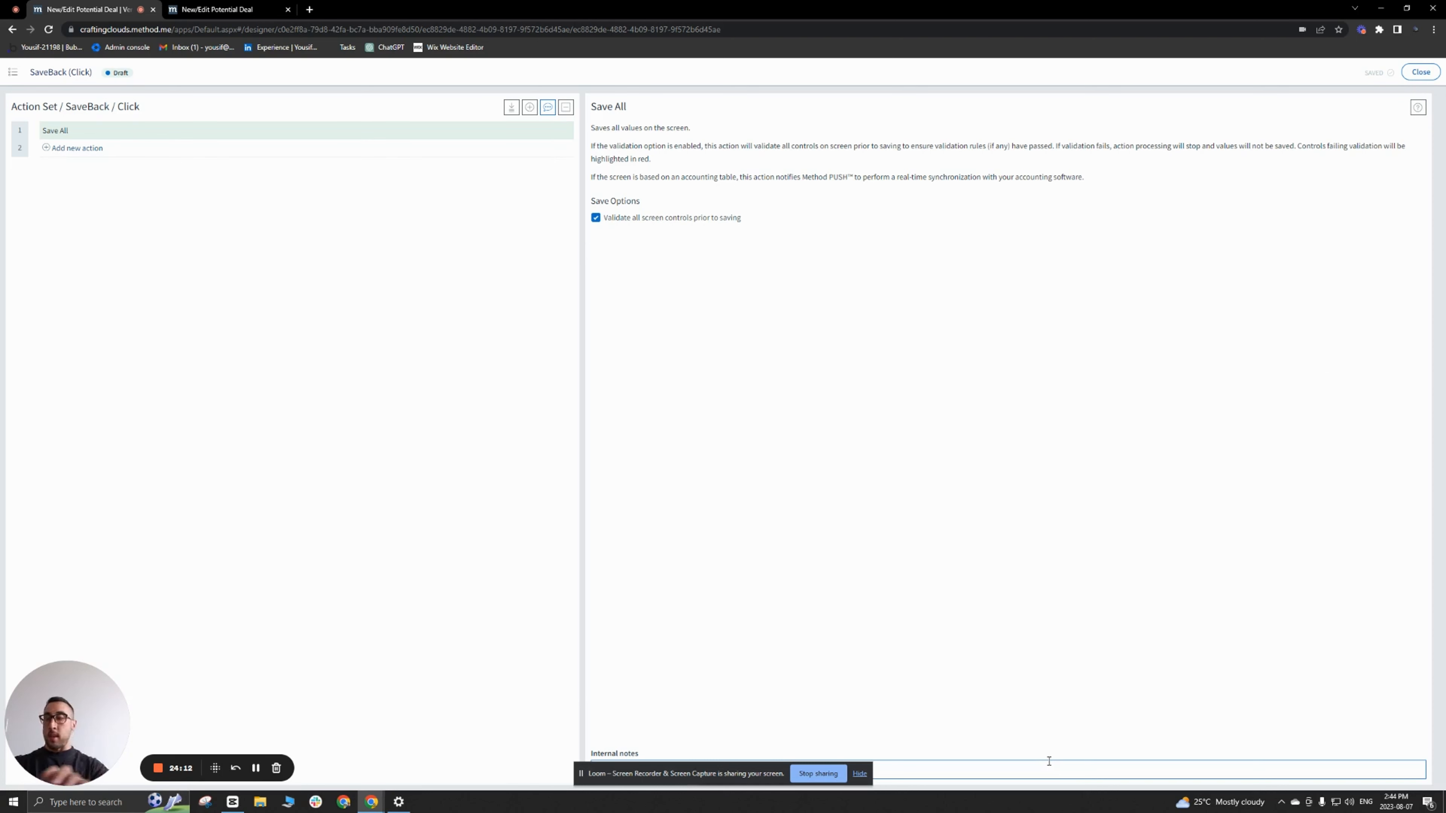
text(Save Potenti)
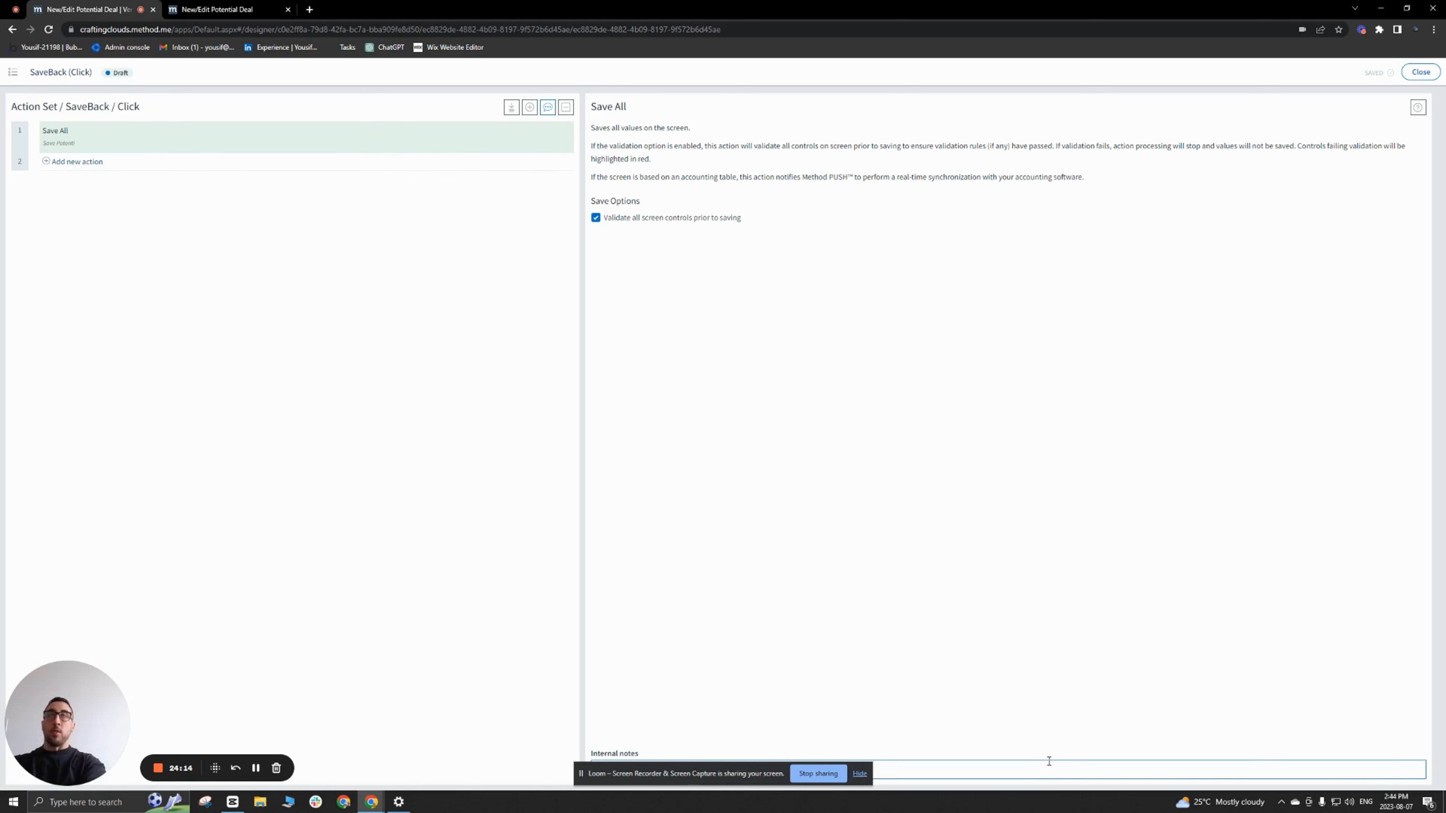
text(al Deal)
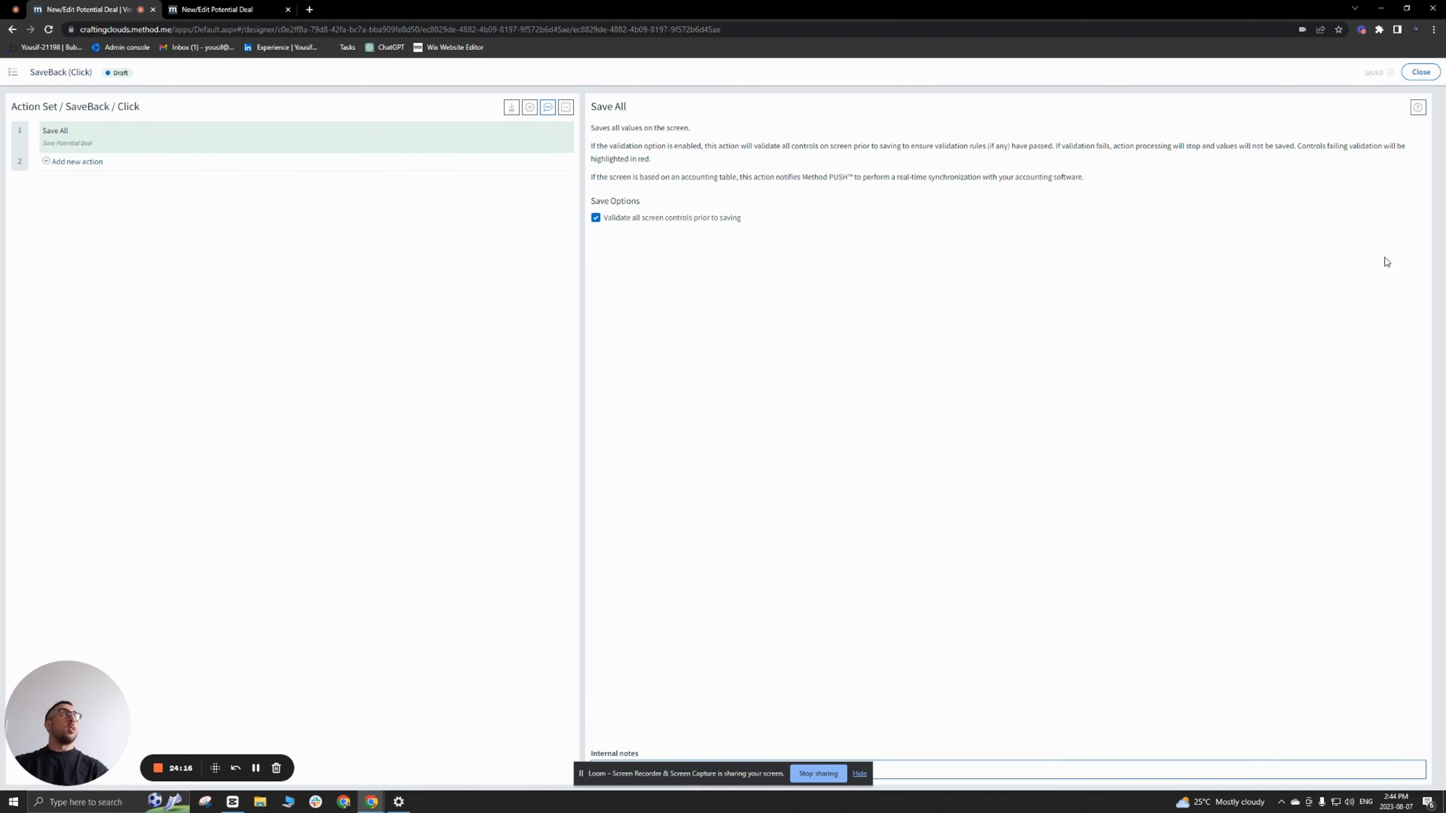
click(1419, 72)
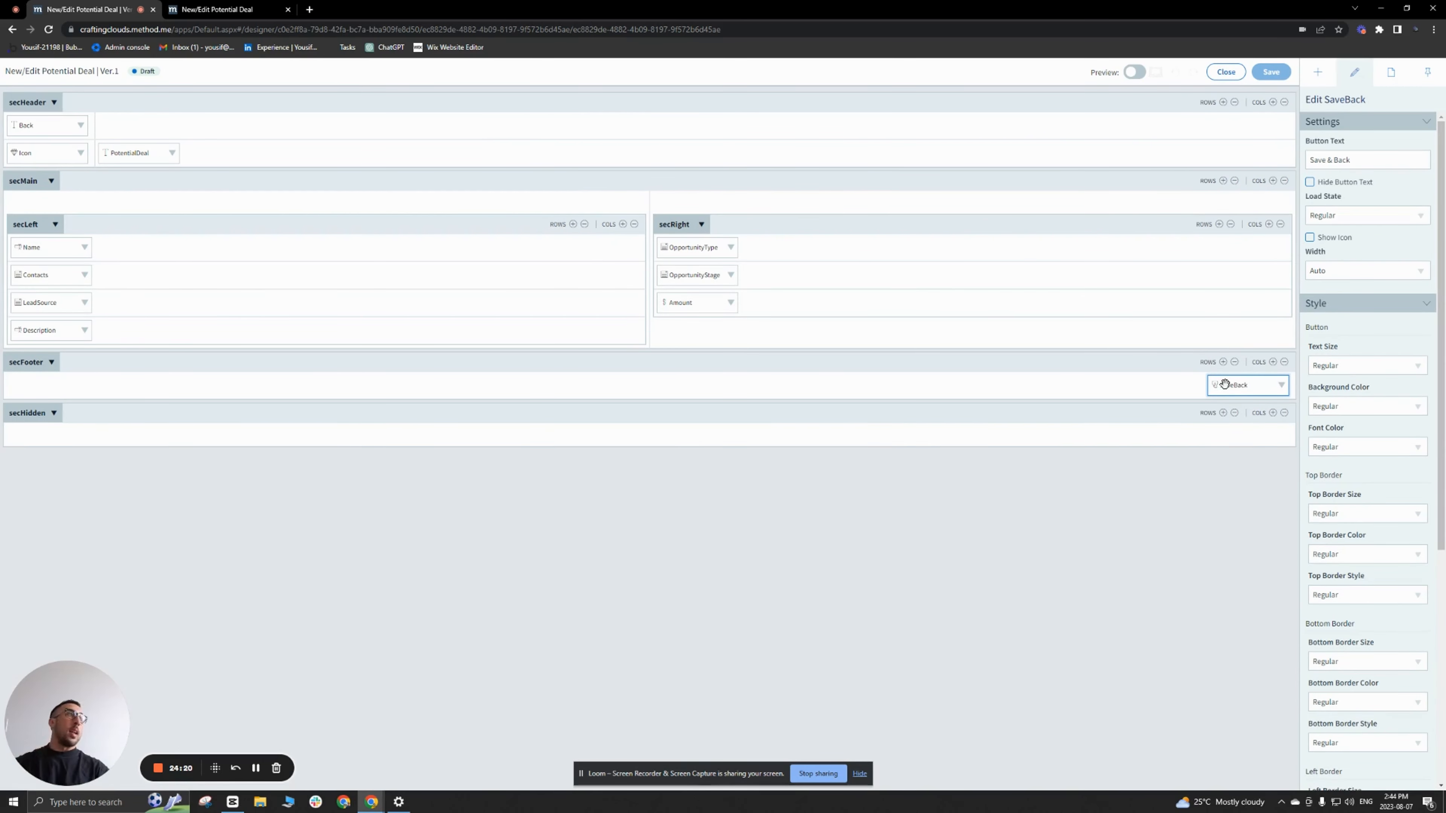
Step: Set the SaveBack button's background color to Primary and save the screen
click(1415, 409)
click(1365, 463)
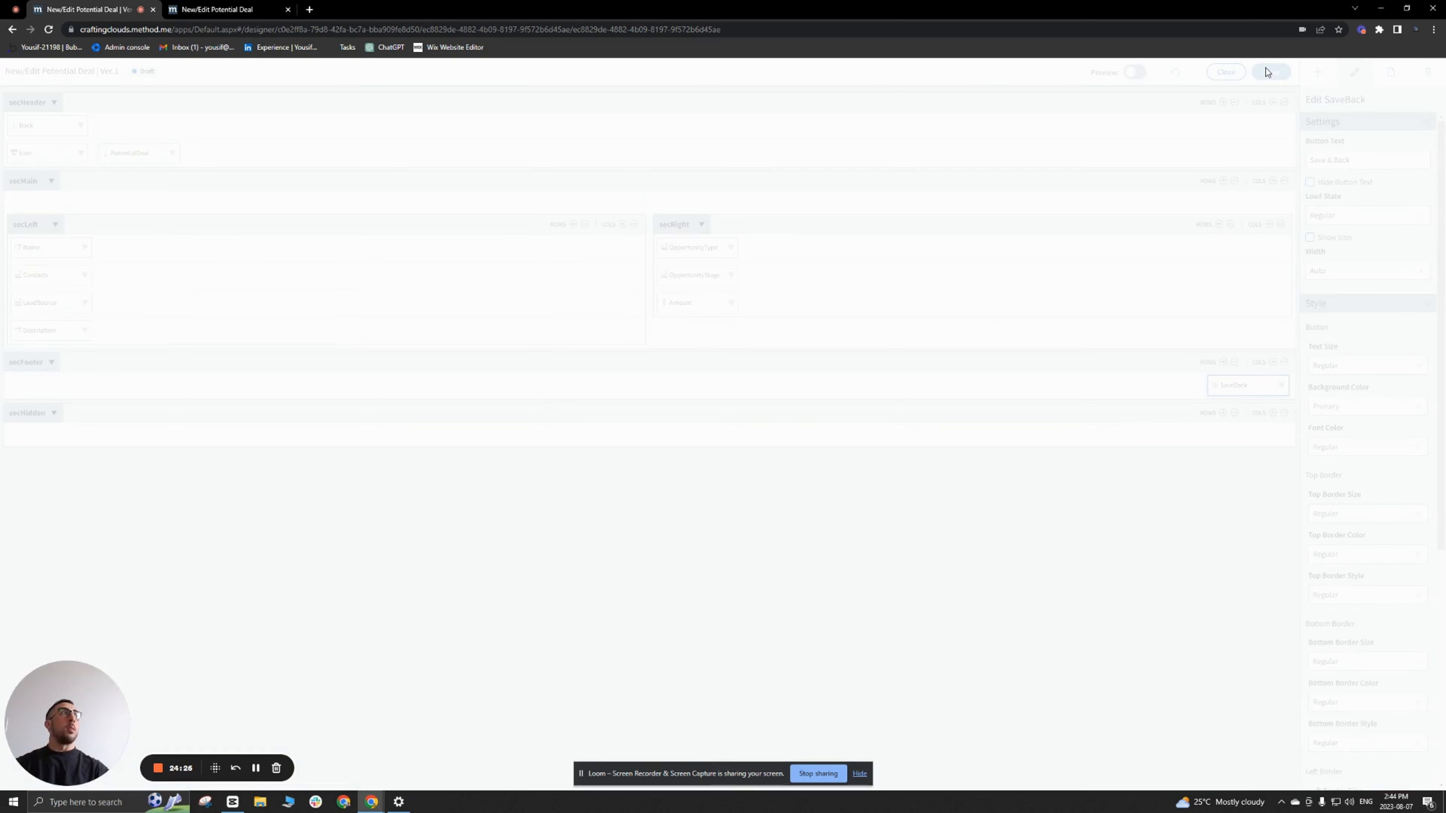
click(1265, 71)
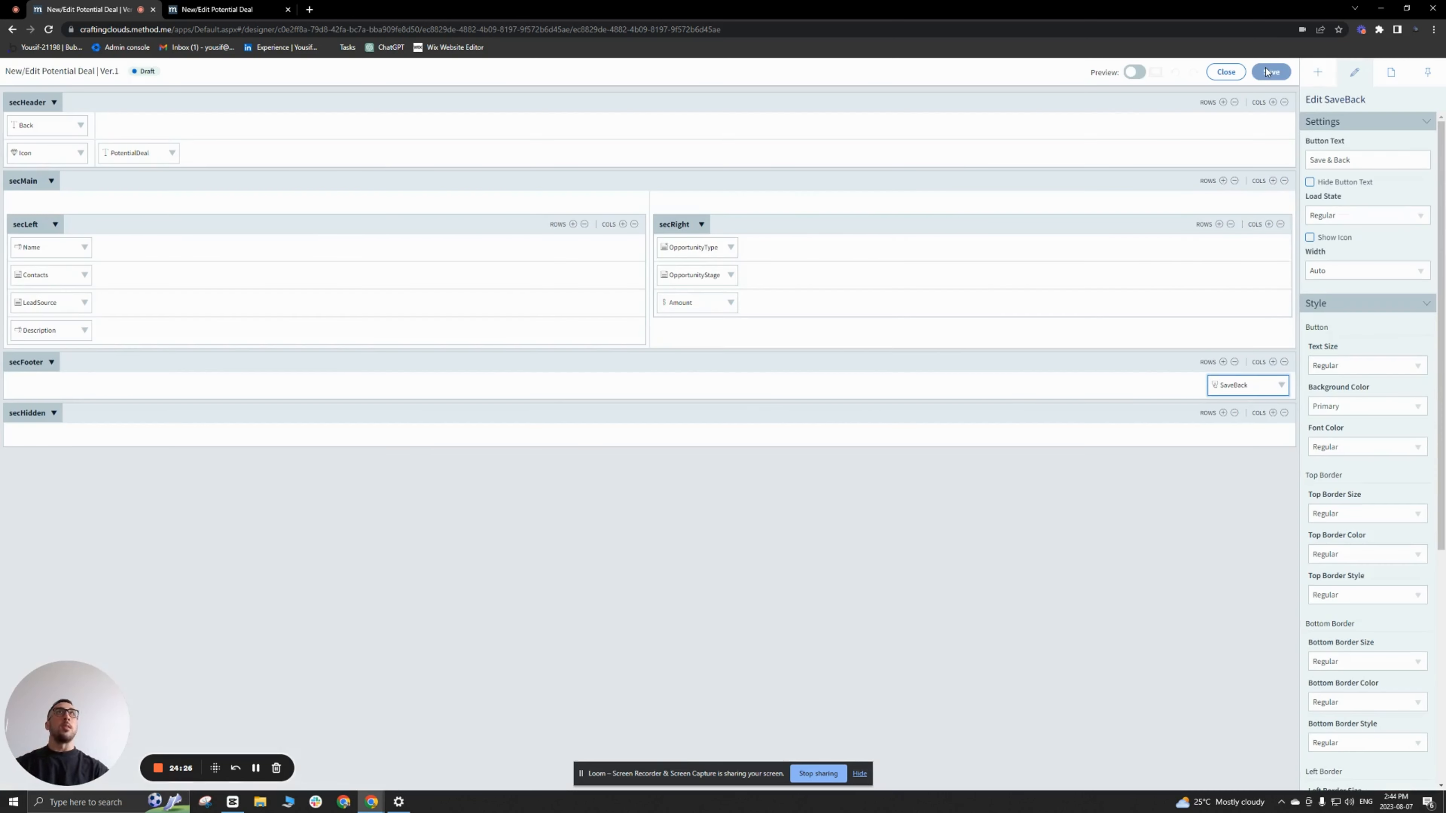
Step: Reload the live Potential Deal page to check the footer border and the Save & Back button
click(228, 9)
click(50, 31)
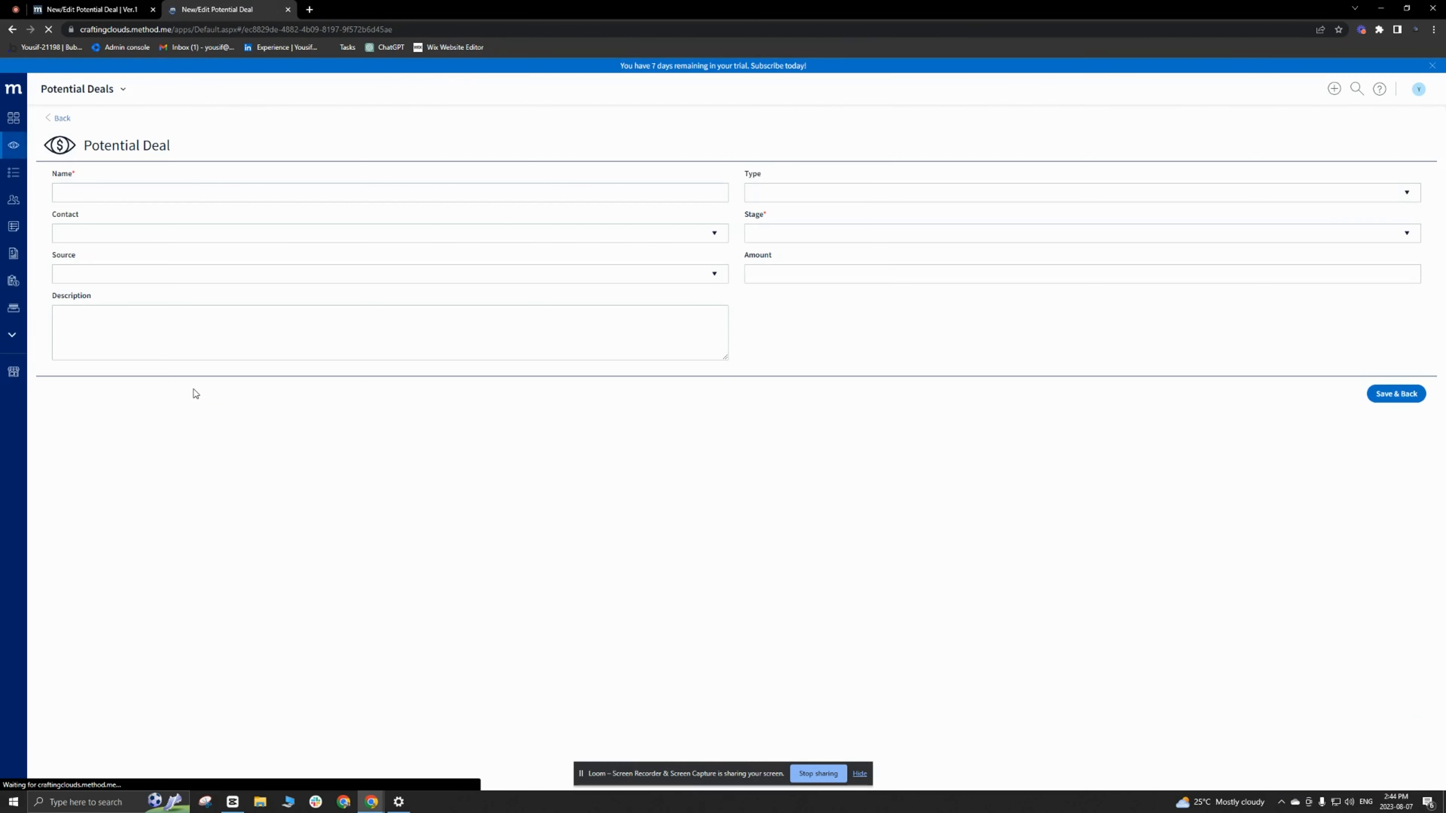
click(148, 349)
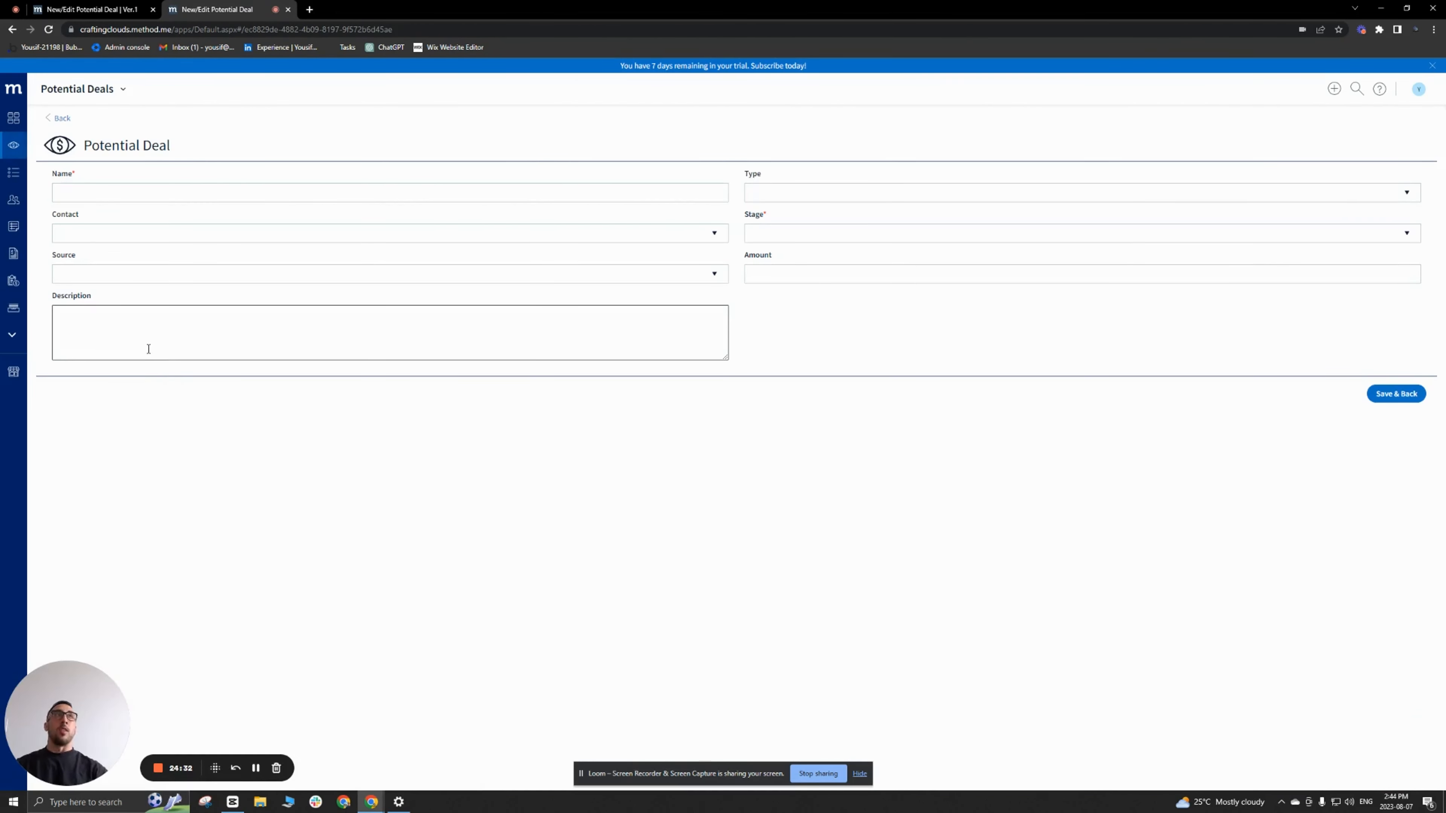